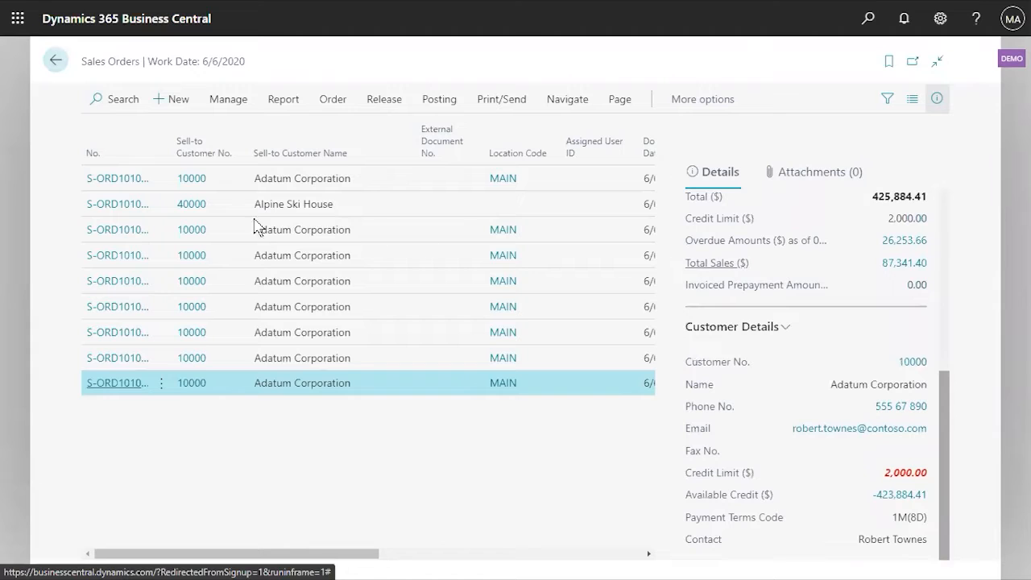
# Open the last Adatum Corporation sales order in the list and check its customer name.
pyautogui.click(116, 179)
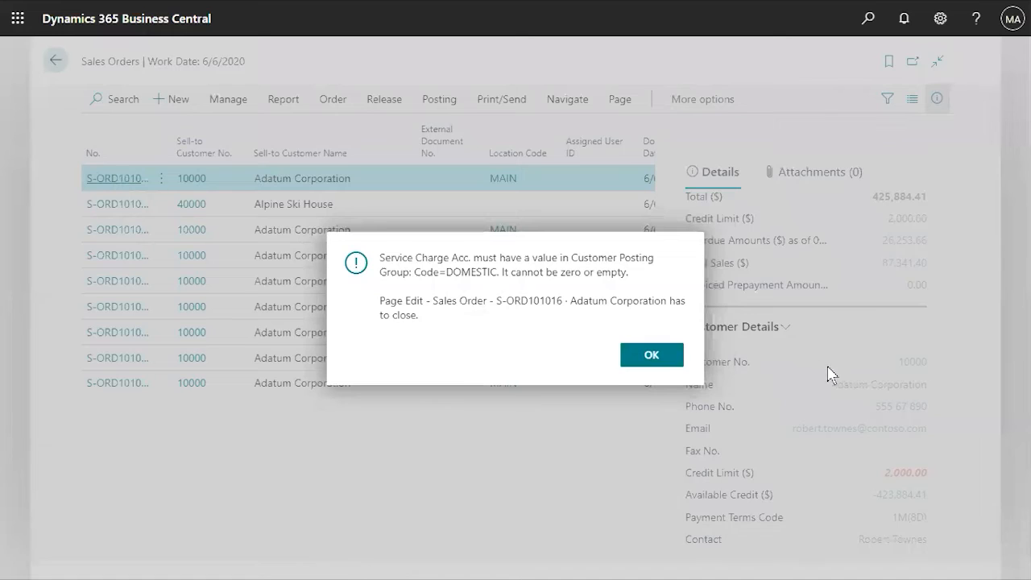
pyautogui.click(651, 355)
pyautogui.click(141, 384)
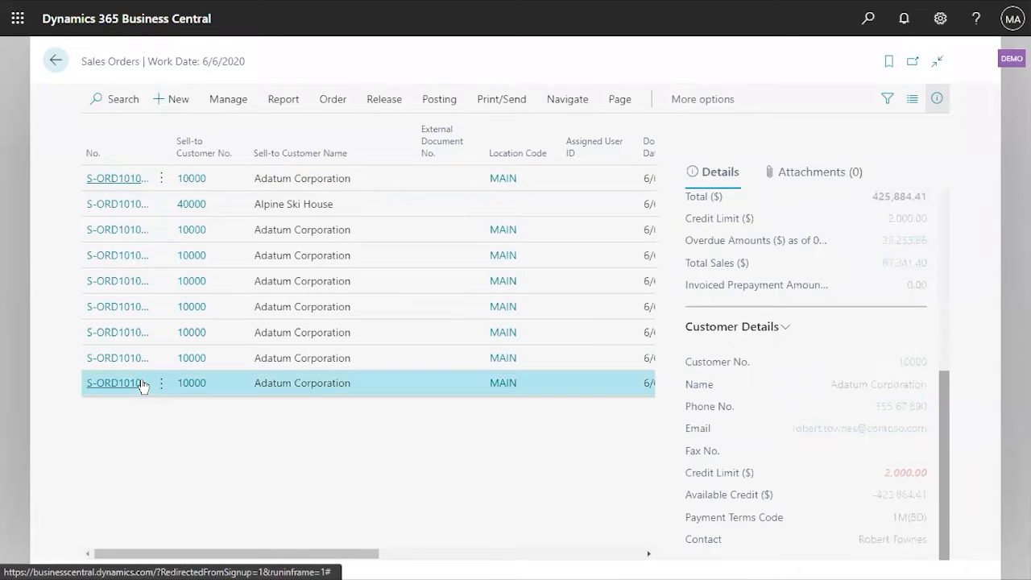
pyautogui.click(141, 384)
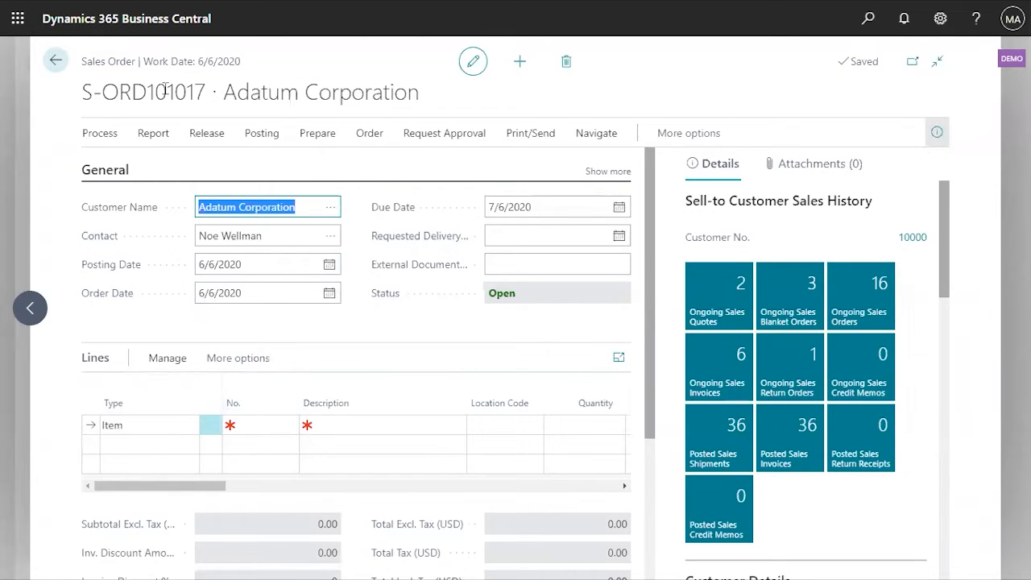
pyautogui.click(301, 205)
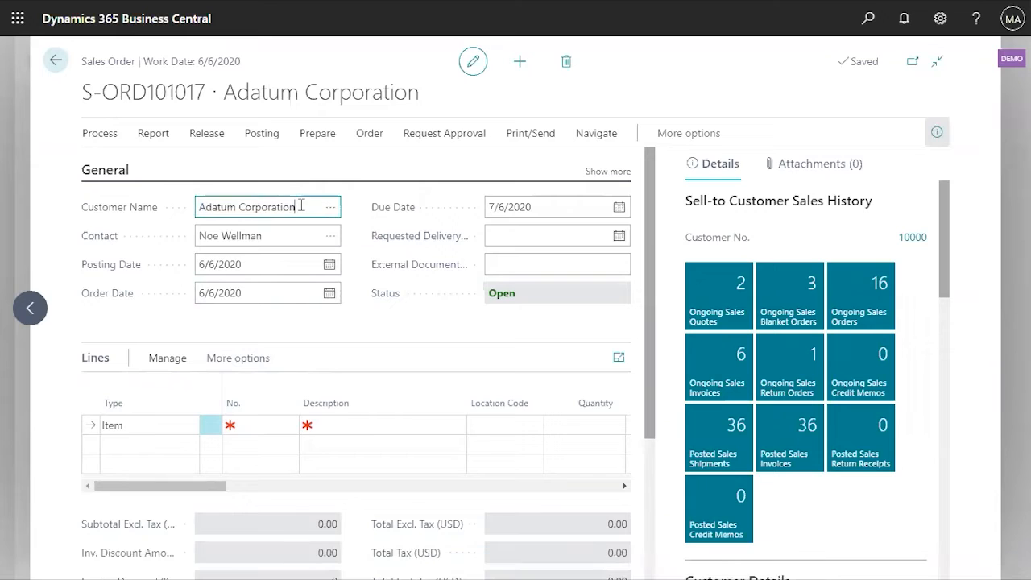
pyautogui.moveTo(301, 206); pyautogui.dragTo(199, 212)
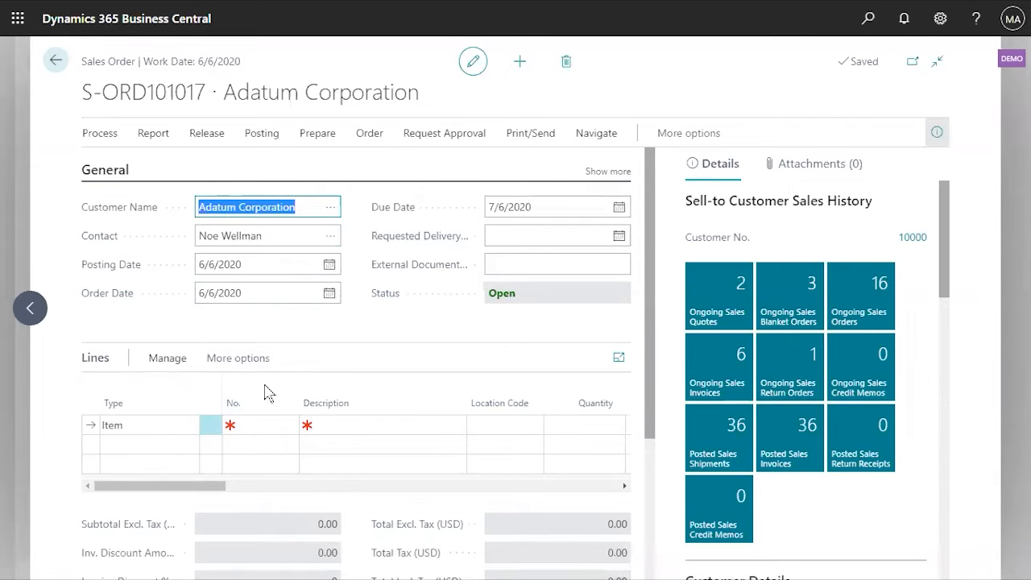
# Add item 1896-S ATHENS Desk to the first order line with a quantity of 10.
pyautogui.click(249, 419)
pyautogui.click(288, 425)
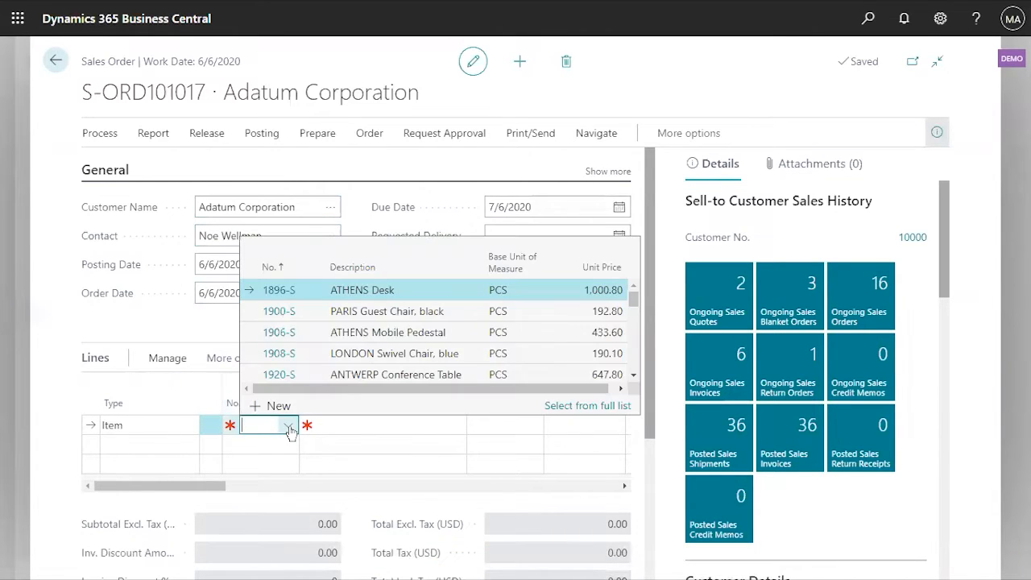
pyautogui.click(347, 292)
pyautogui.click(580, 424)
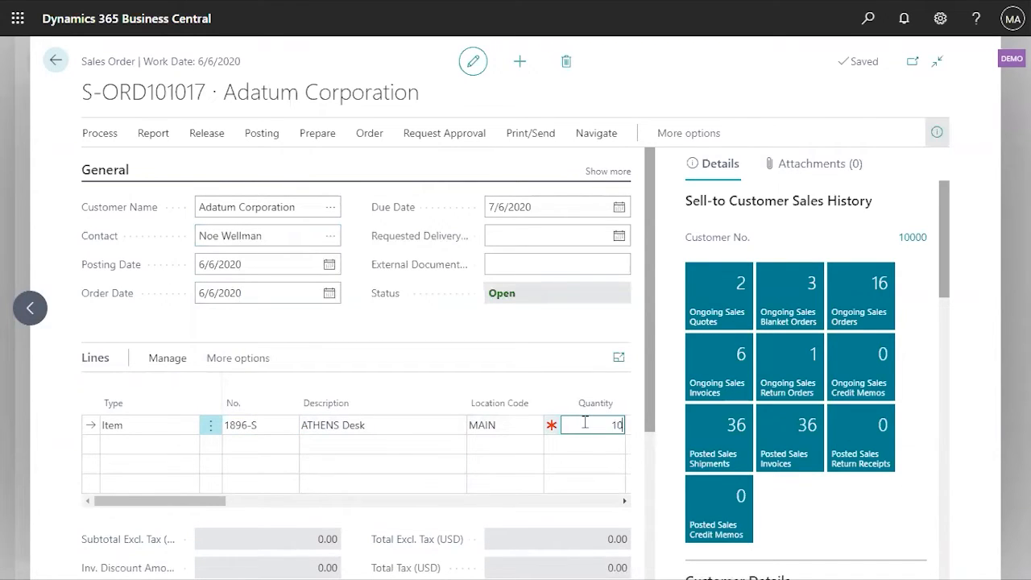
pyautogui.press('Tab')
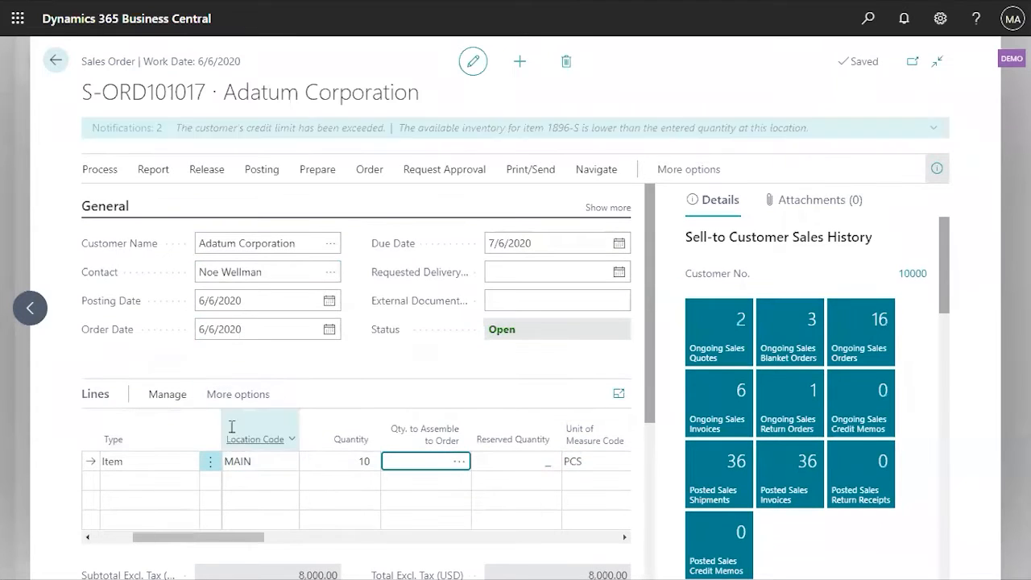
# Review the ATHENS Desk line's location and quantity, plus its sales line availability and item invoicing details.
pyautogui.click(226, 461)
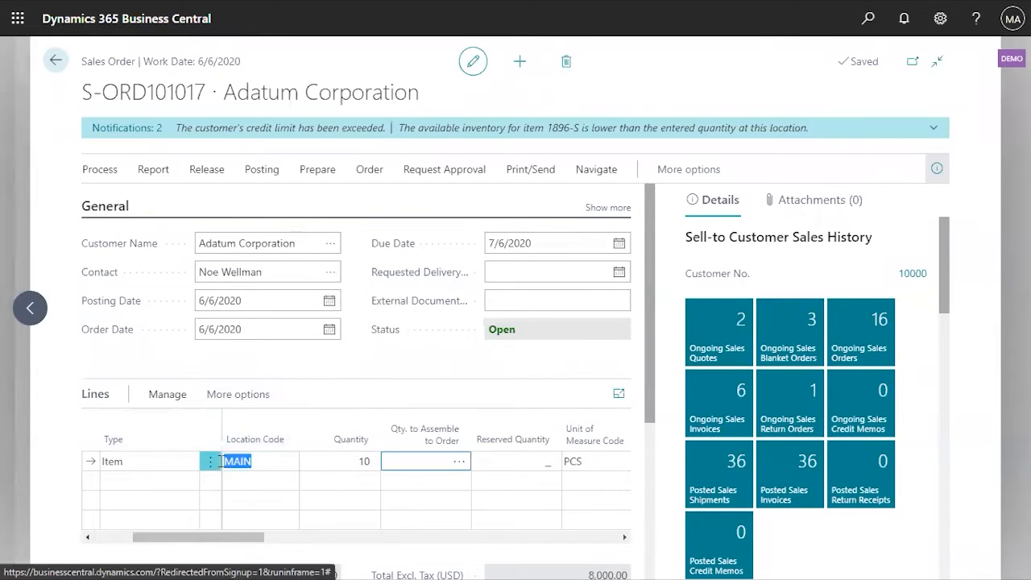
pyautogui.click(362, 461)
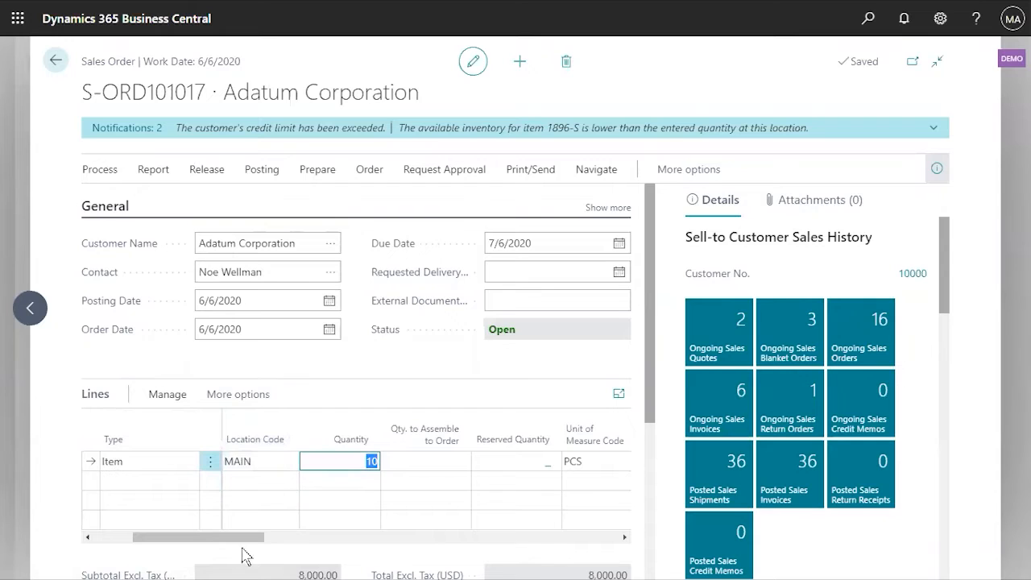
pyautogui.moveTo(214, 539); pyautogui.dragTo(65, 553)
pyautogui.click(383, 459)
pyautogui.scroll(-1, 821, 274)
pyautogui.scroll(-6, 822, 274)
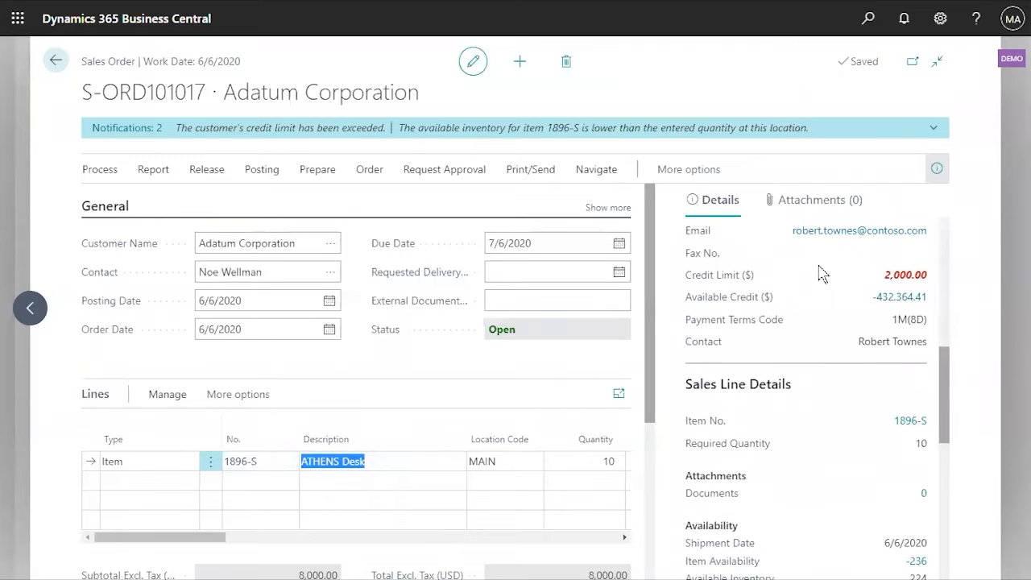
pyautogui.scroll(-3, 822, 274)
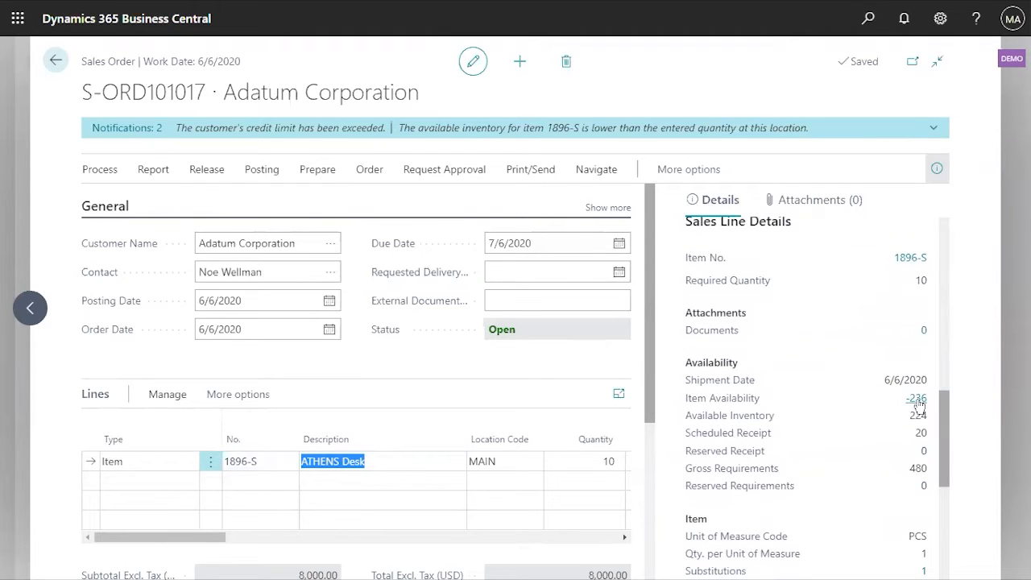
pyautogui.scroll(2, 894, 379)
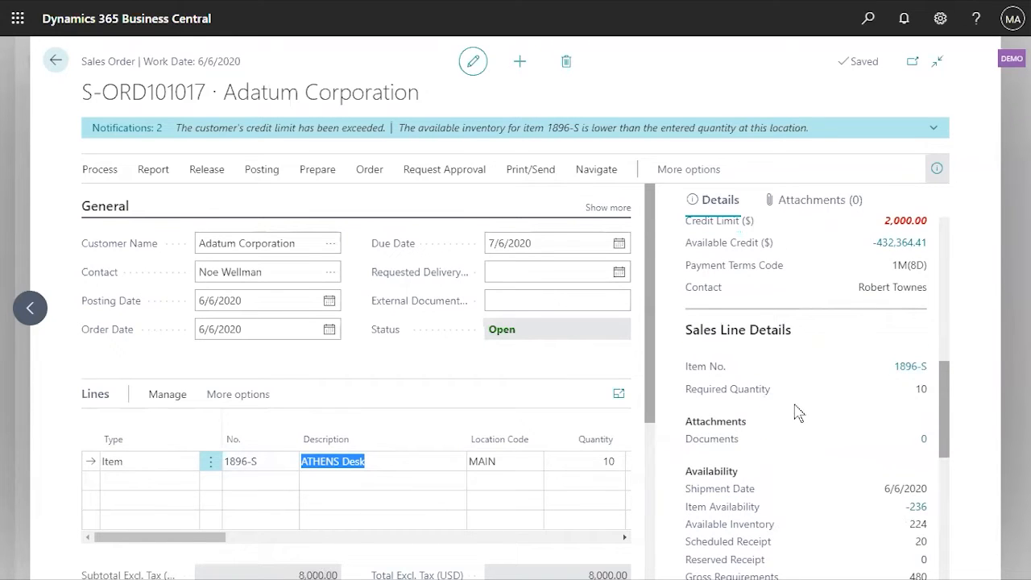
pyautogui.scroll(-2, 798, 413)
pyautogui.scroll(-2, 798, 407)
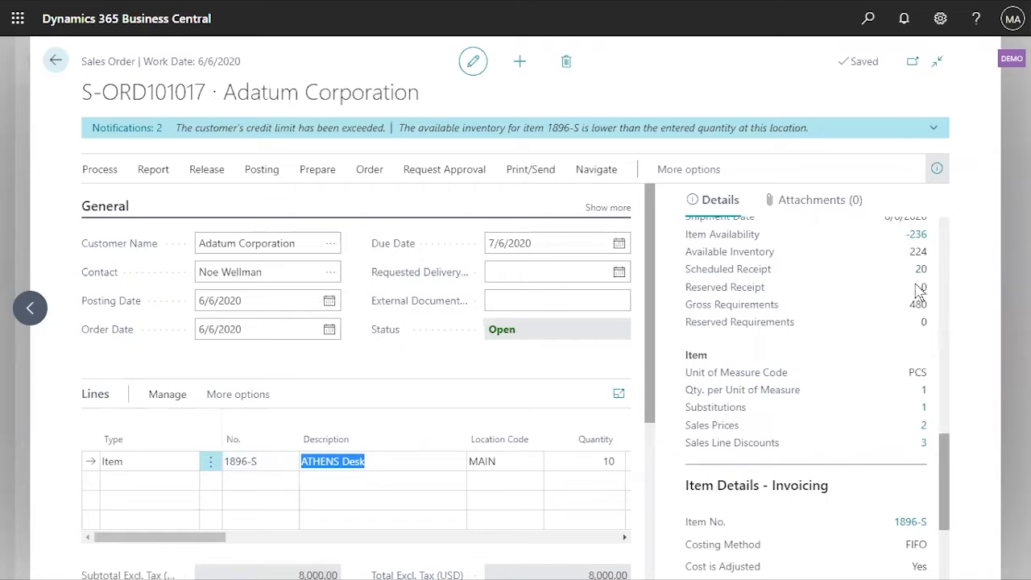
pyautogui.scroll(-2, 886, 308)
pyautogui.scroll(-1, 886, 309)
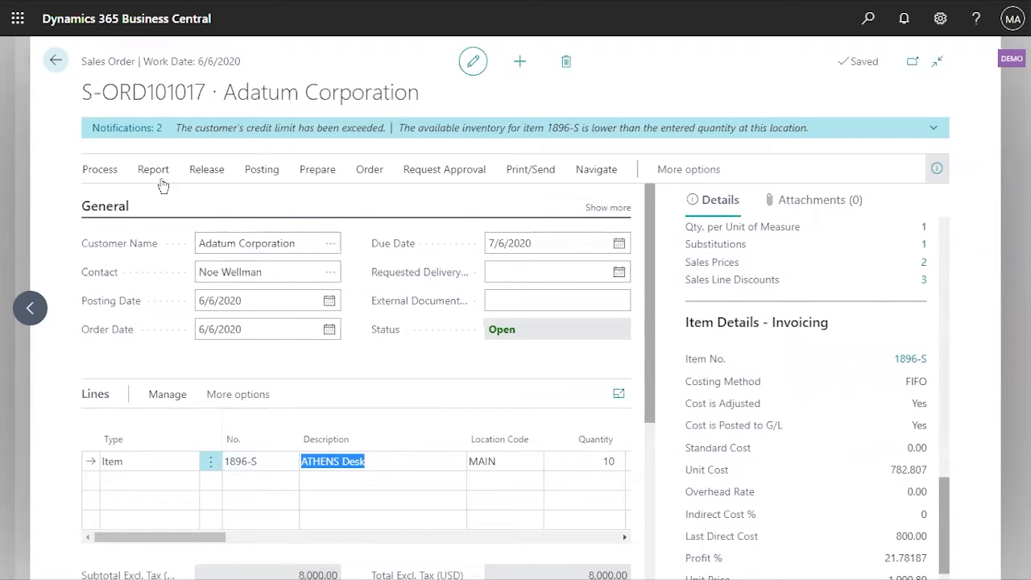
# Preview the posting of the Adatum Corporation sales order.
pyautogui.click(267, 173)
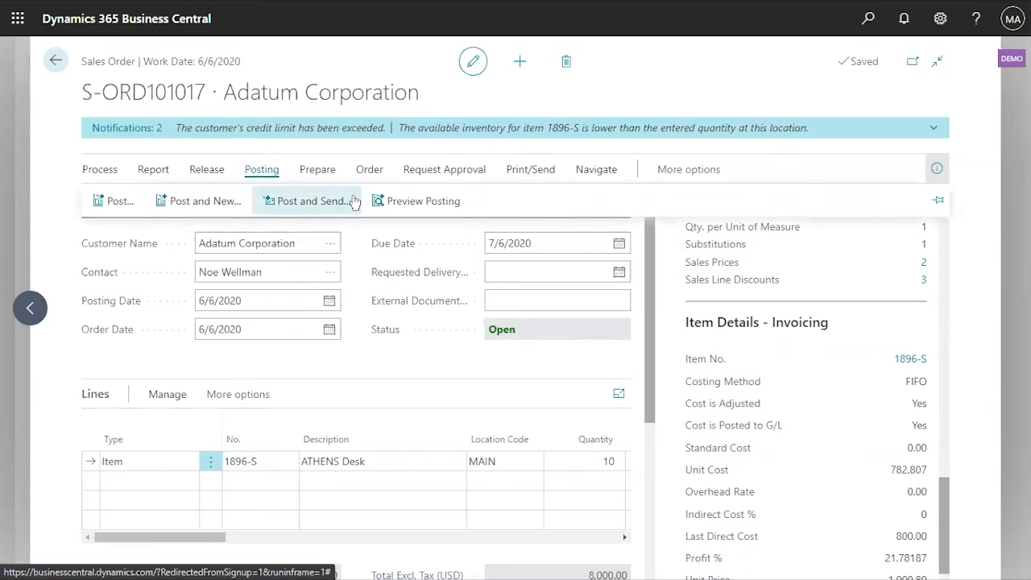
pyautogui.click(413, 205)
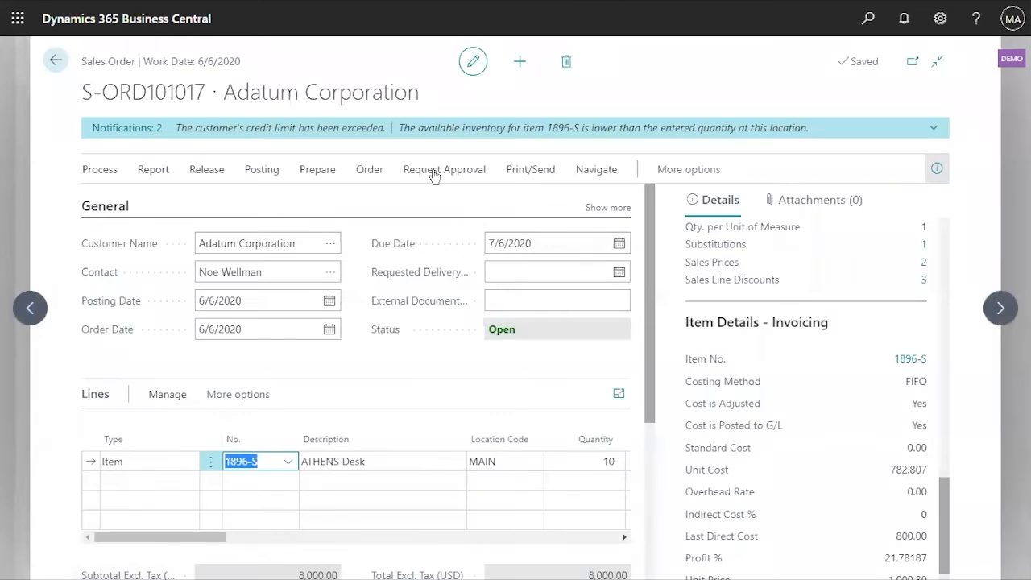
pyautogui.click(435, 170)
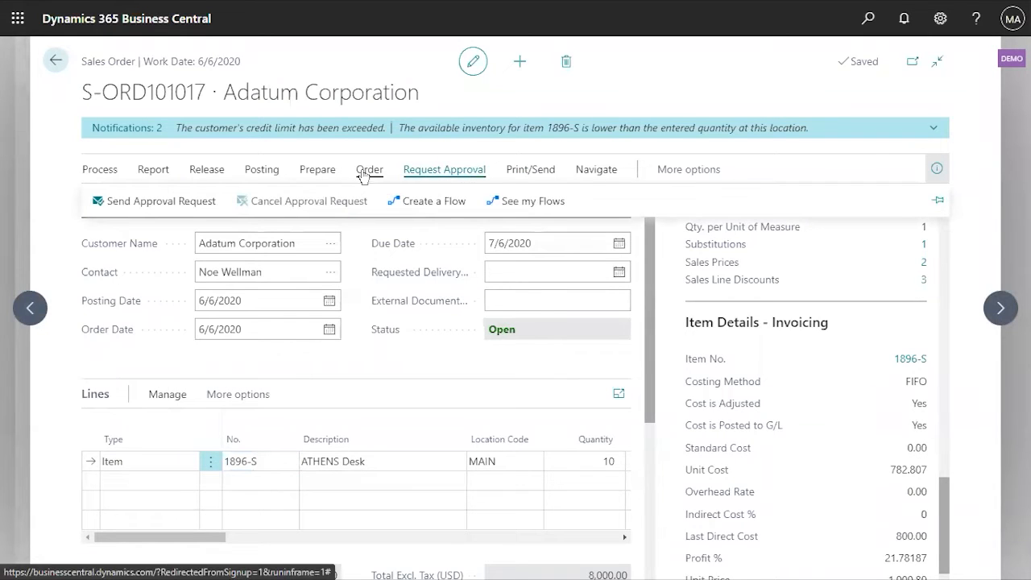
pyautogui.click(594, 173)
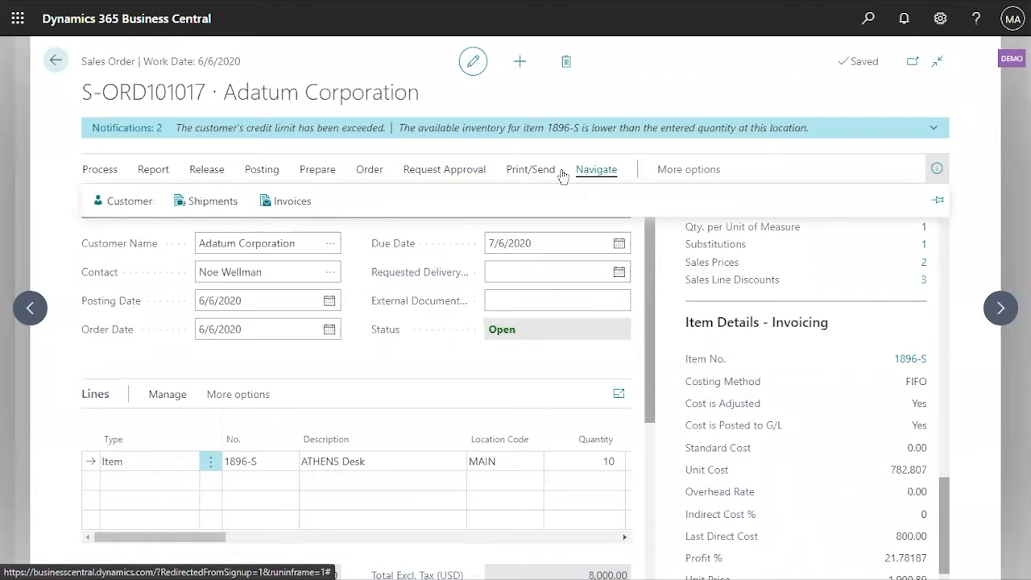
pyautogui.click(673, 171)
pyautogui.click(674, 171)
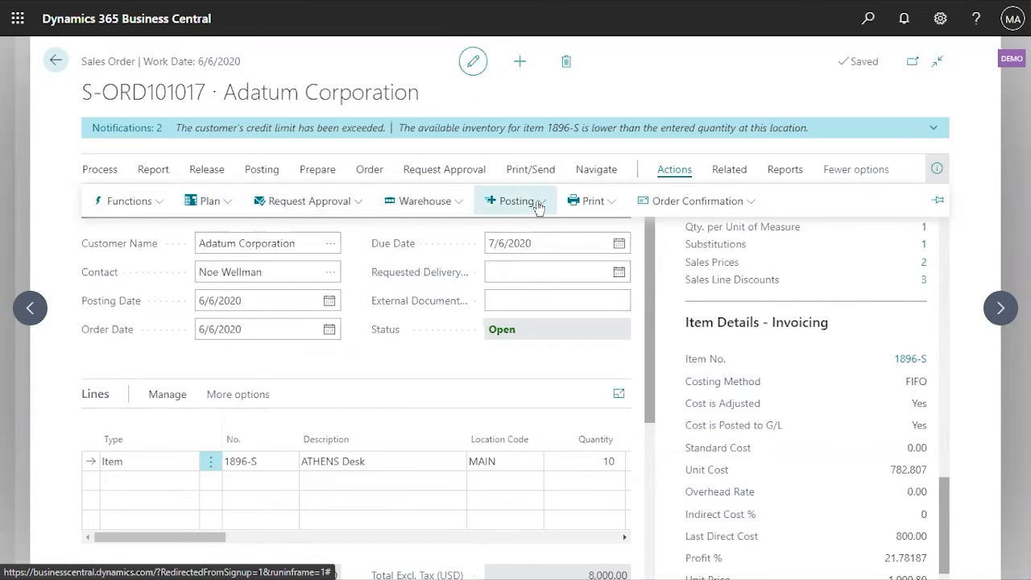
# Open the dimensions of the ATHENS Desk order line for editing.
pyautogui.click(169, 396)
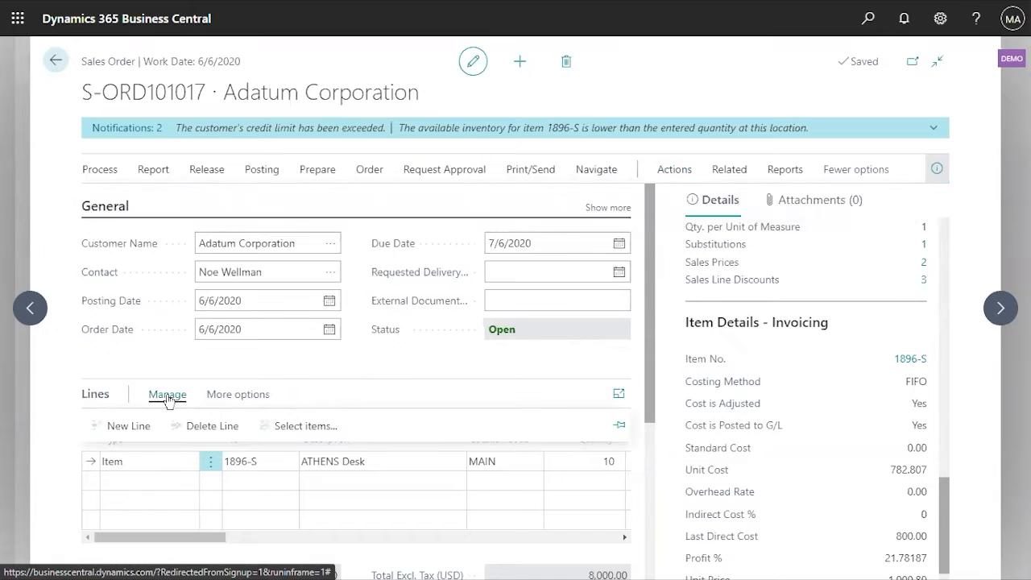
pyautogui.click(238, 395)
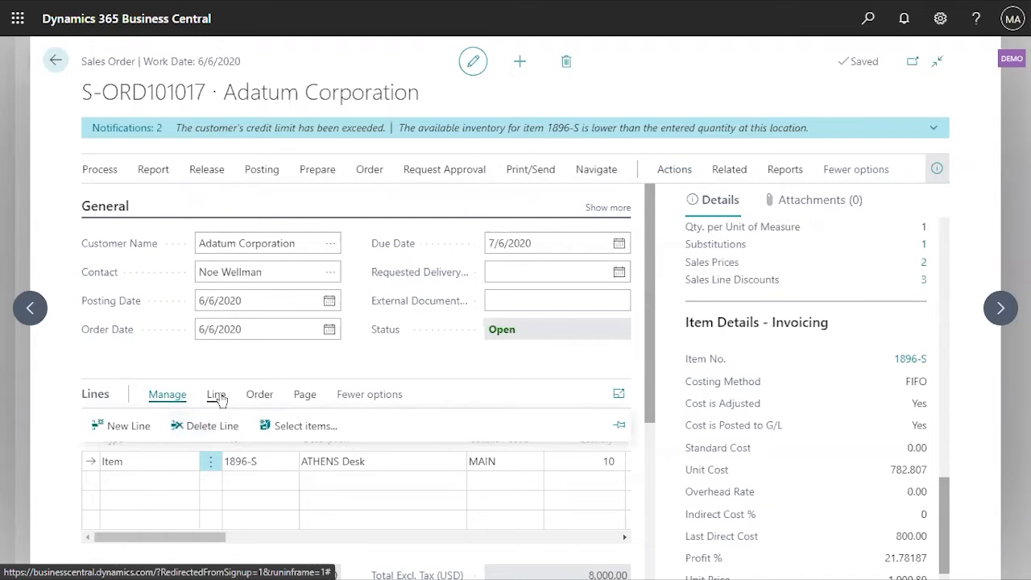
pyautogui.click(215, 395)
pyautogui.click(149, 429)
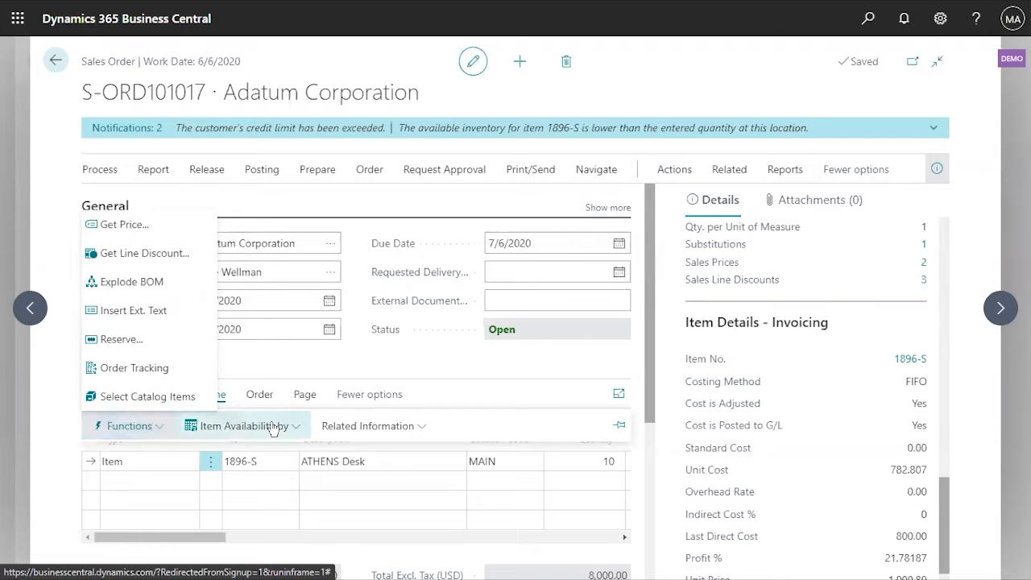
pyautogui.click(369, 427)
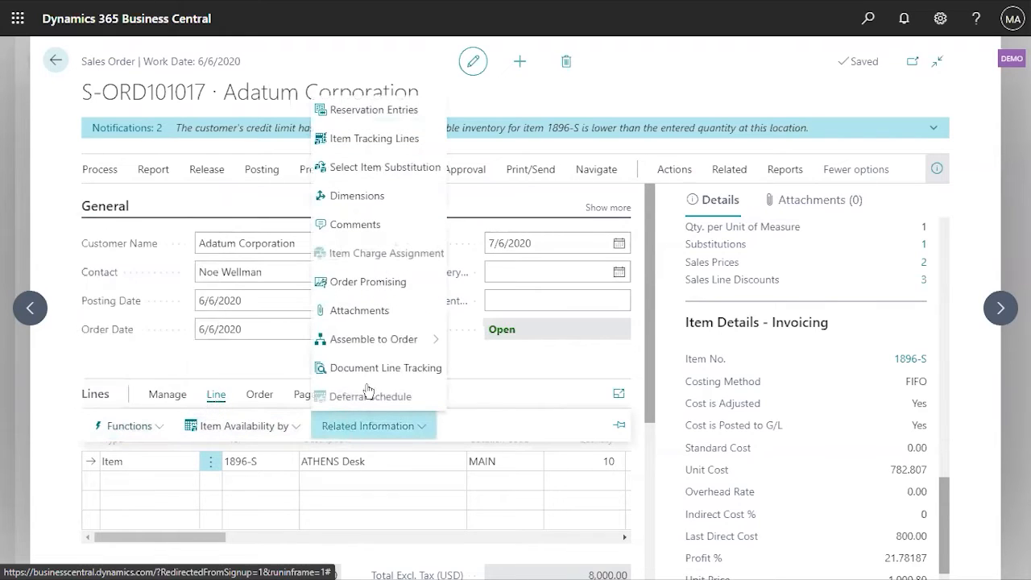
pyautogui.click(357, 196)
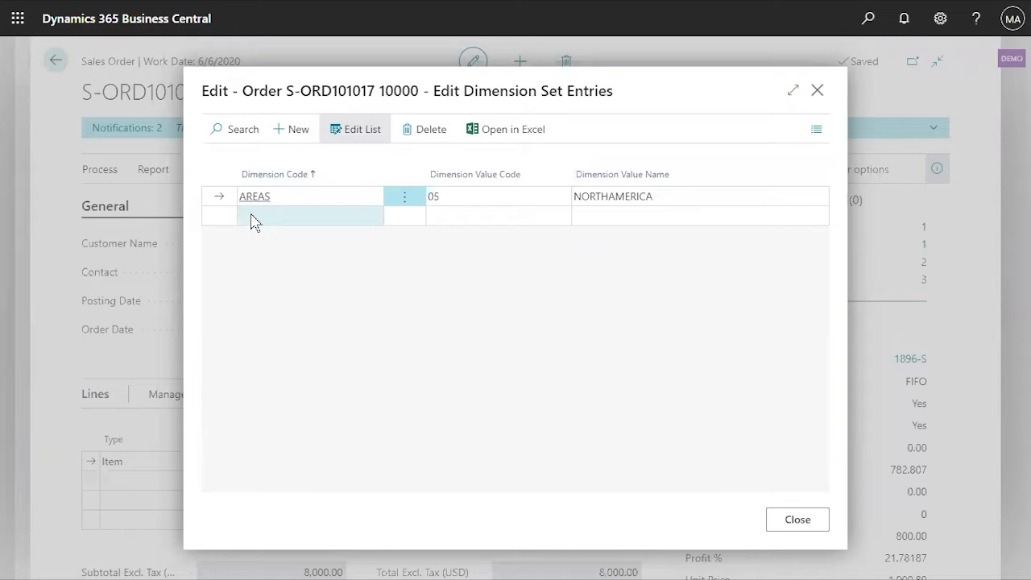
# Add the STORES dimension to the order line with value 02, Store North.
pyautogui.click(274, 224)
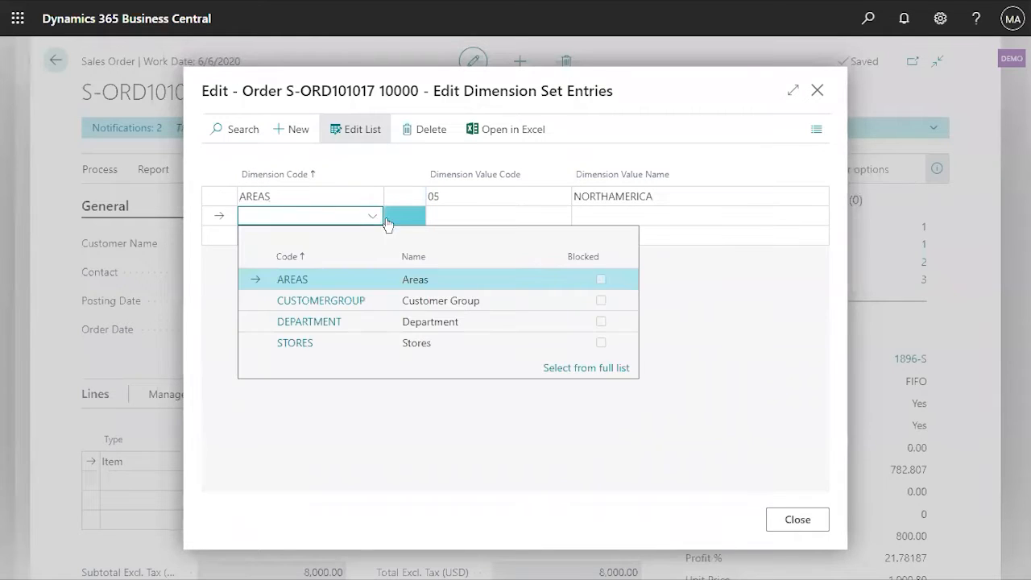
pyautogui.click(334, 345)
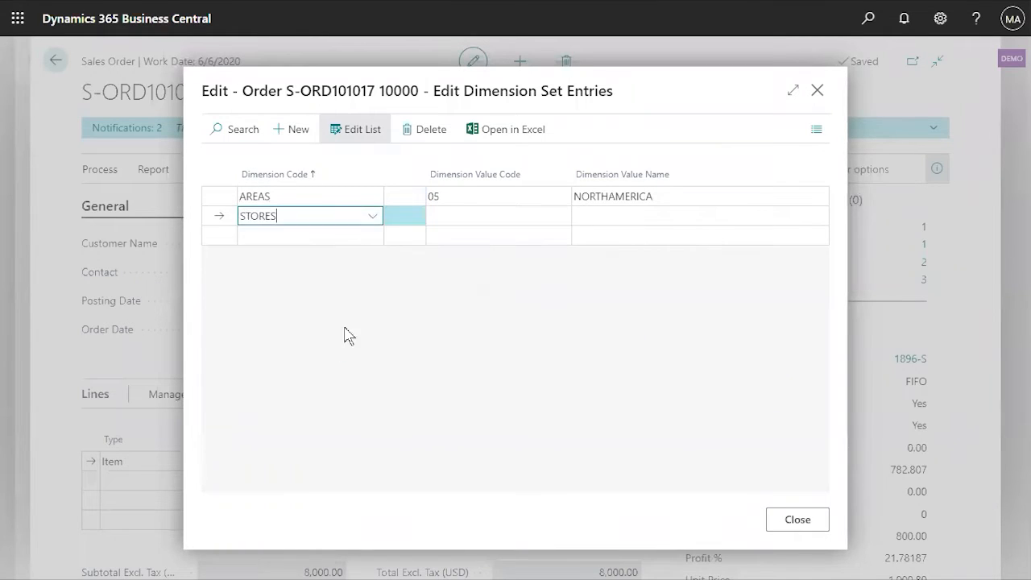
pyautogui.click(476, 212)
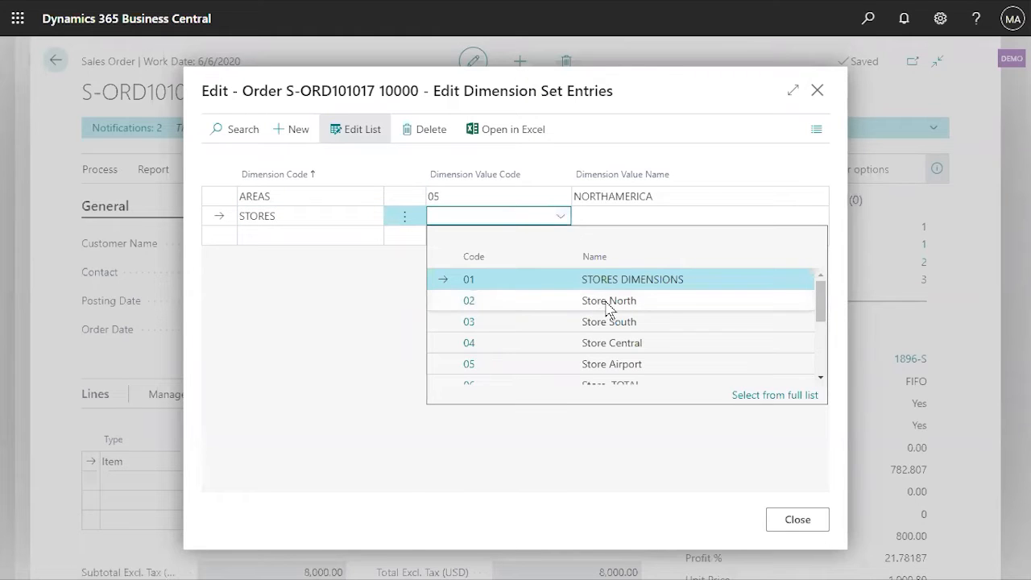
pyautogui.scroll(-1, 651, 313)
pyautogui.scroll(1, 653, 311)
pyautogui.scroll(-2, 623, 322)
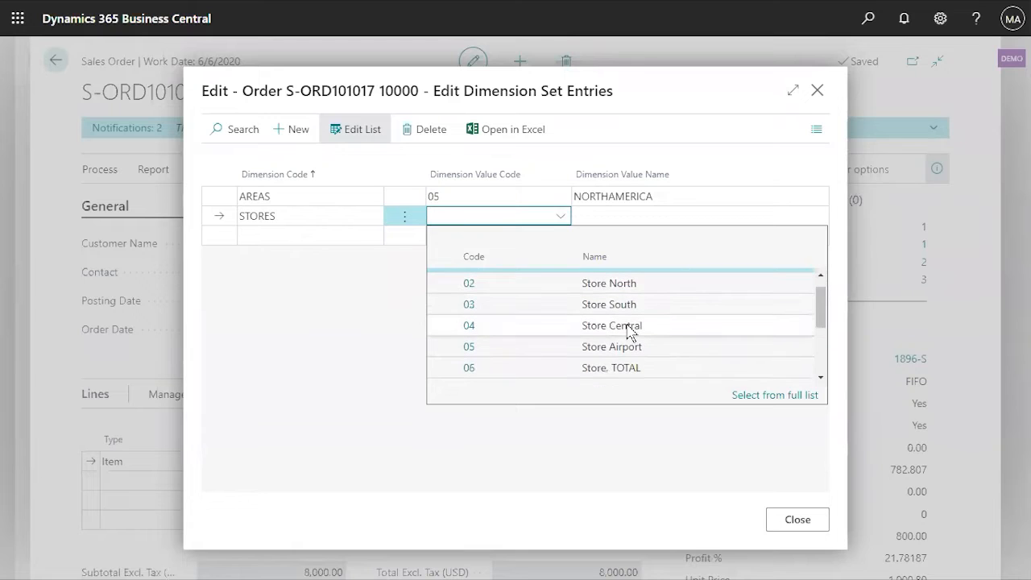
pyautogui.scroll(1, 640, 337)
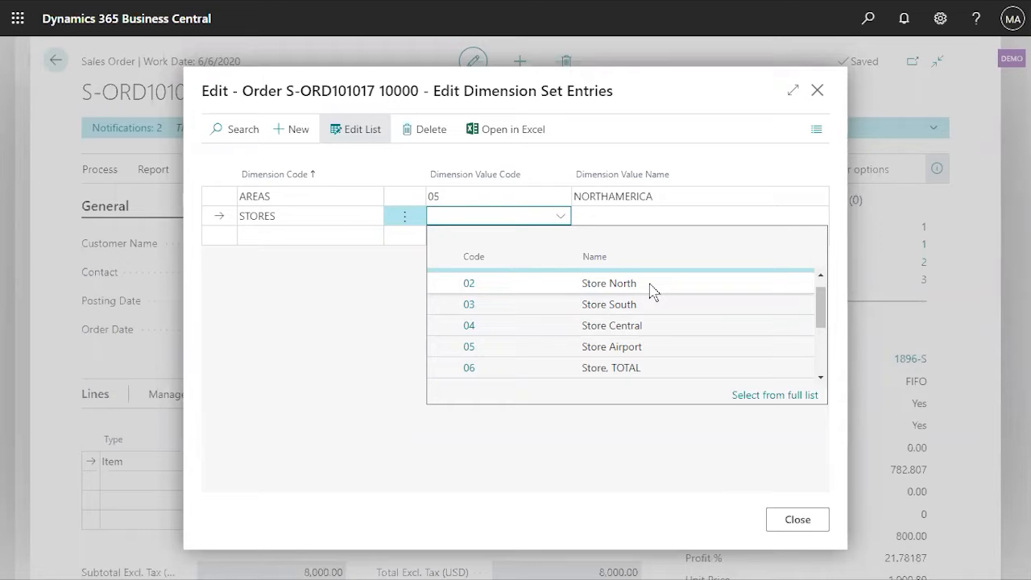
pyautogui.click(535, 287)
pyautogui.click(582, 216)
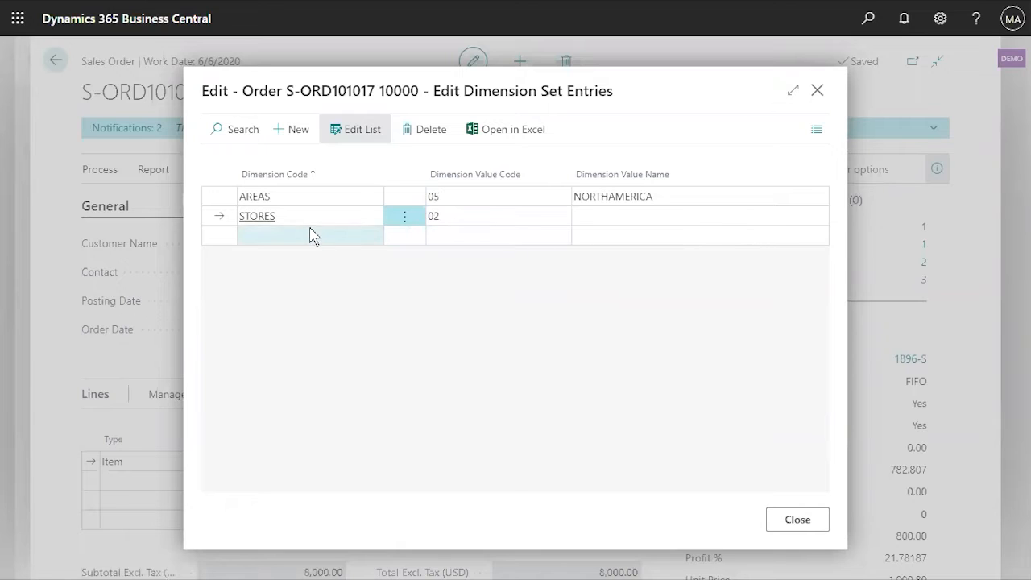
# Add the CUSTOMERGROUP dimension to the order line with the value LARGE.
pyautogui.click(337, 236)
pyautogui.click(371, 235)
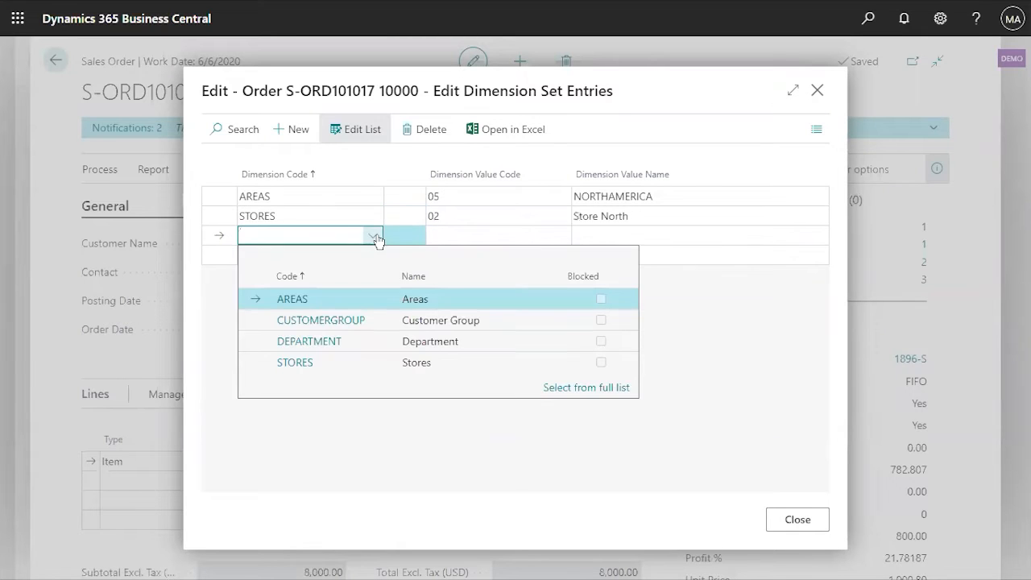
pyautogui.click(337, 320)
pyautogui.click(560, 236)
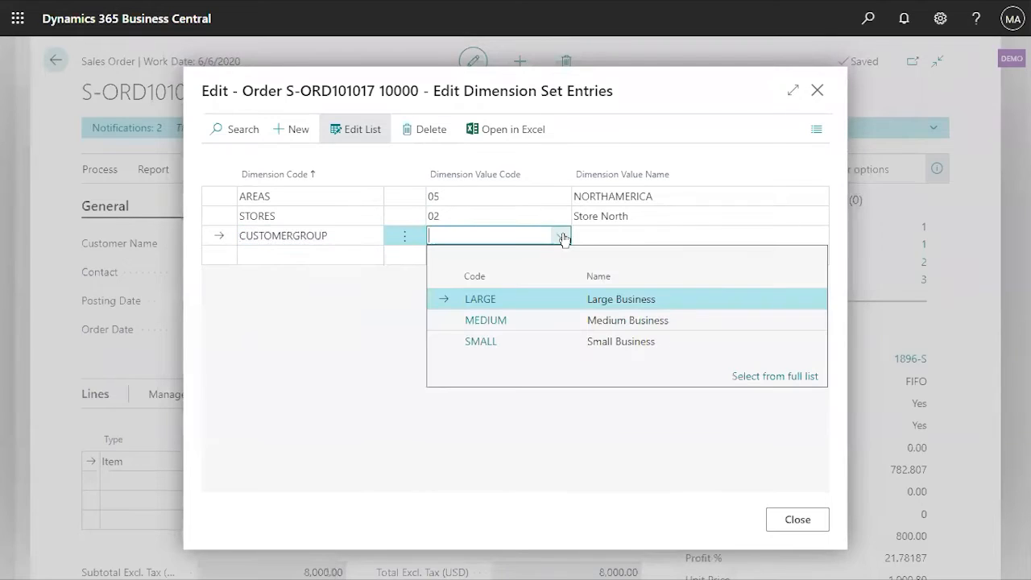
pyautogui.click(528, 299)
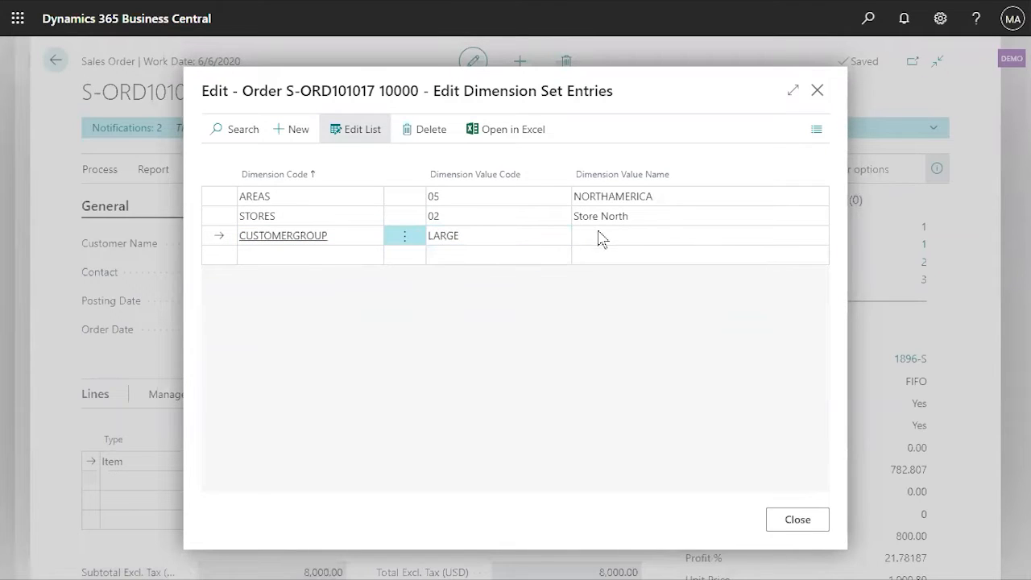
pyautogui.click(483, 255)
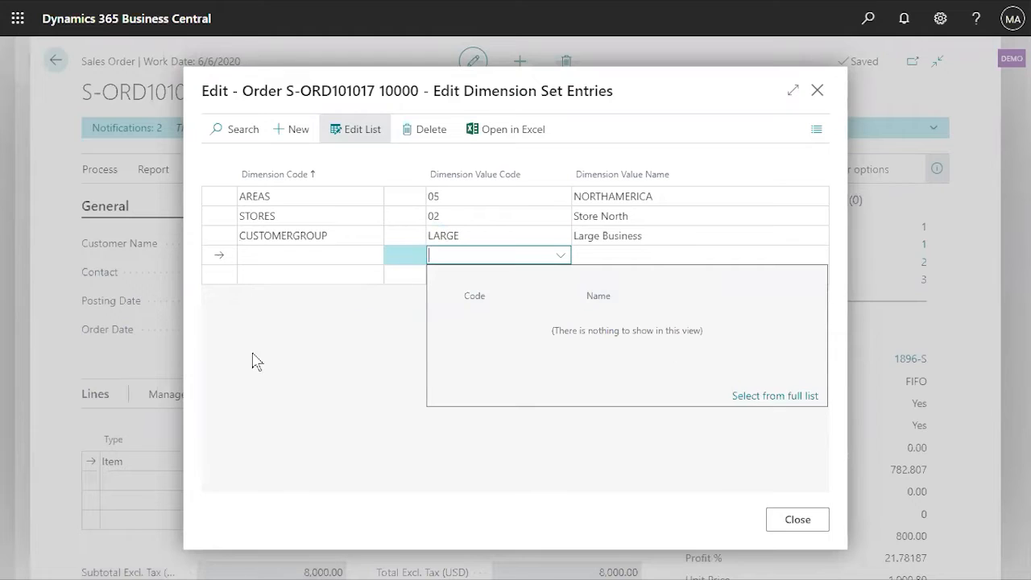
# Review the values available for the order line's CUSTOMERGROUP dimension and close the line's dimension entries.
pyautogui.click(328, 330)
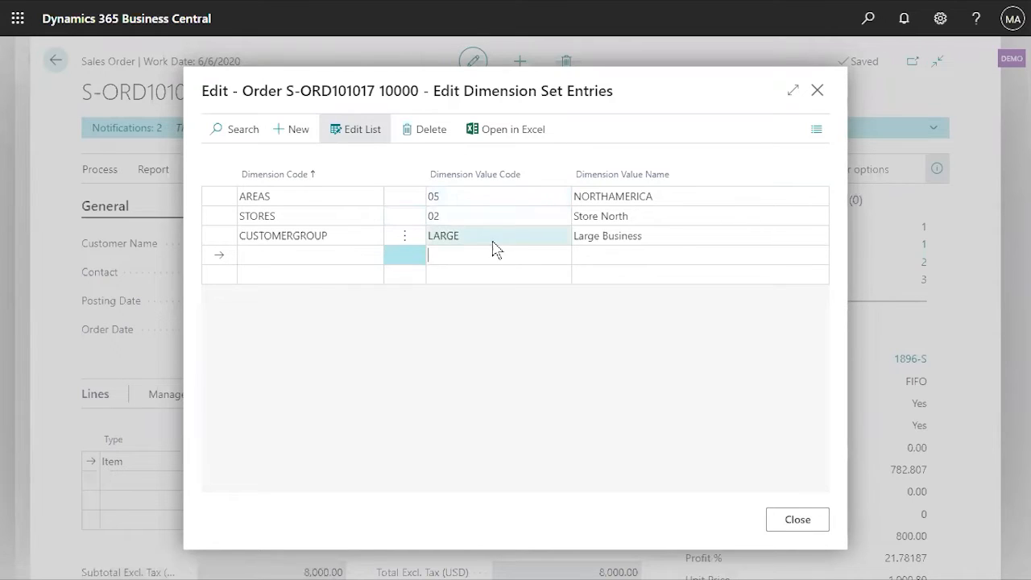
pyautogui.click(538, 235)
pyautogui.click(563, 238)
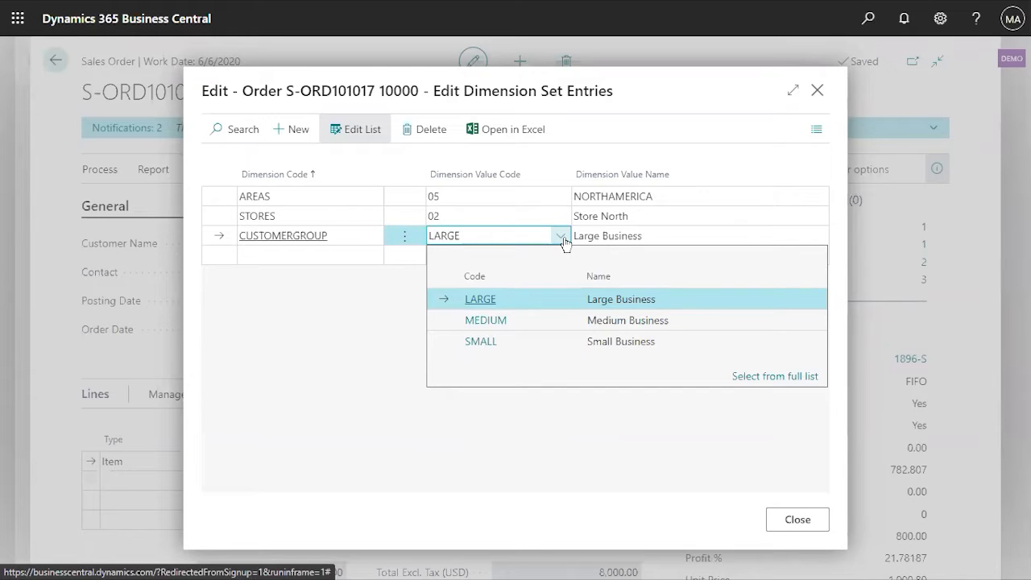
pyautogui.click(296, 314)
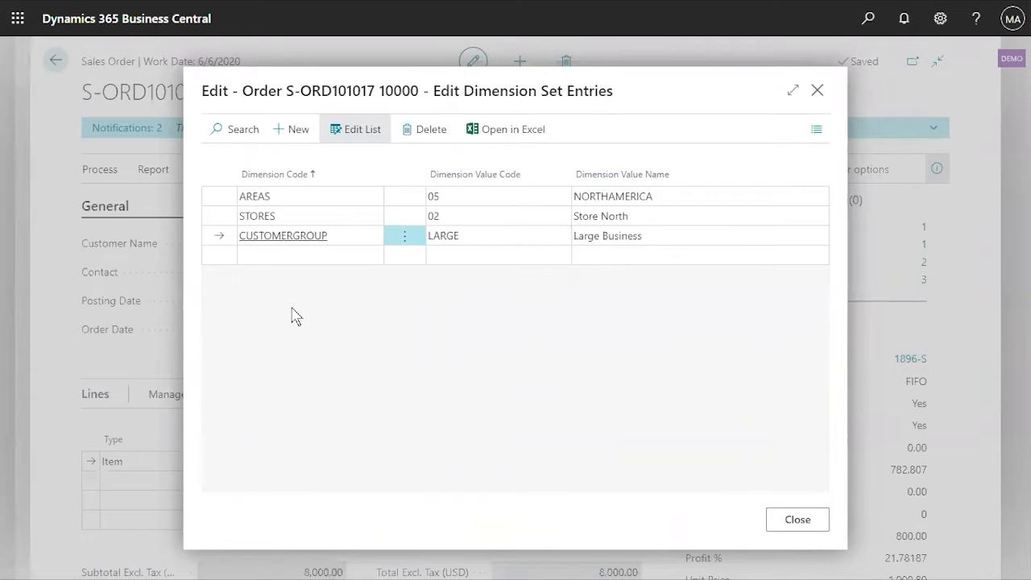
pyautogui.click(802, 525)
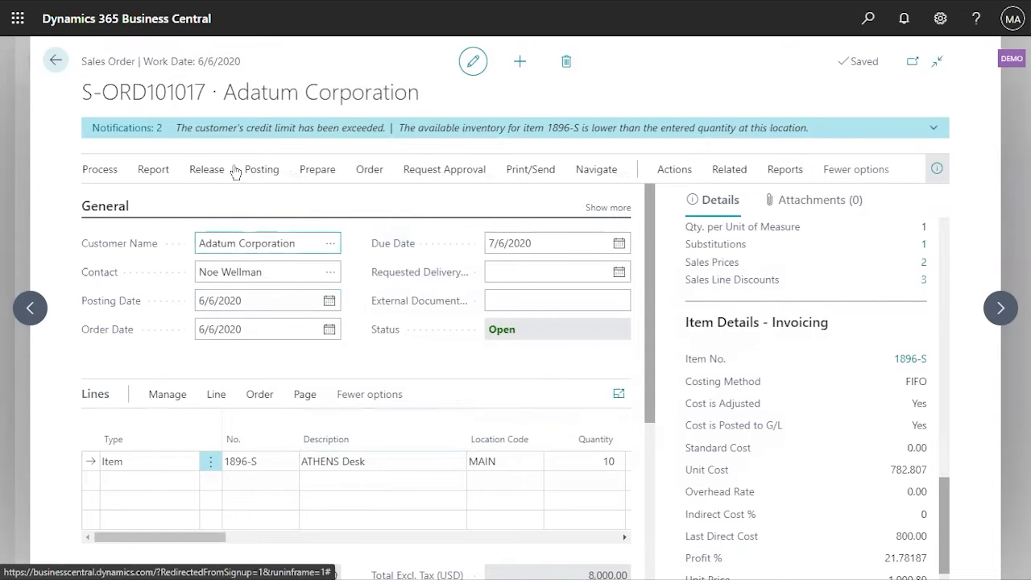
# Preview the posting of the sales order and return to the order from the error messages.
pyautogui.click(297, 173)
pyautogui.click(270, 173)
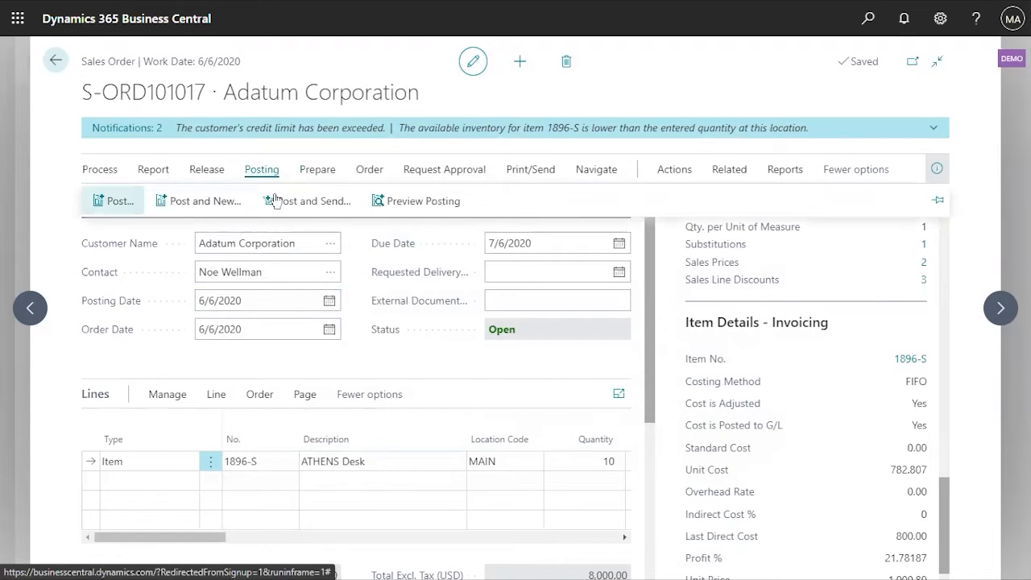
pyautogui.click(427, 201)
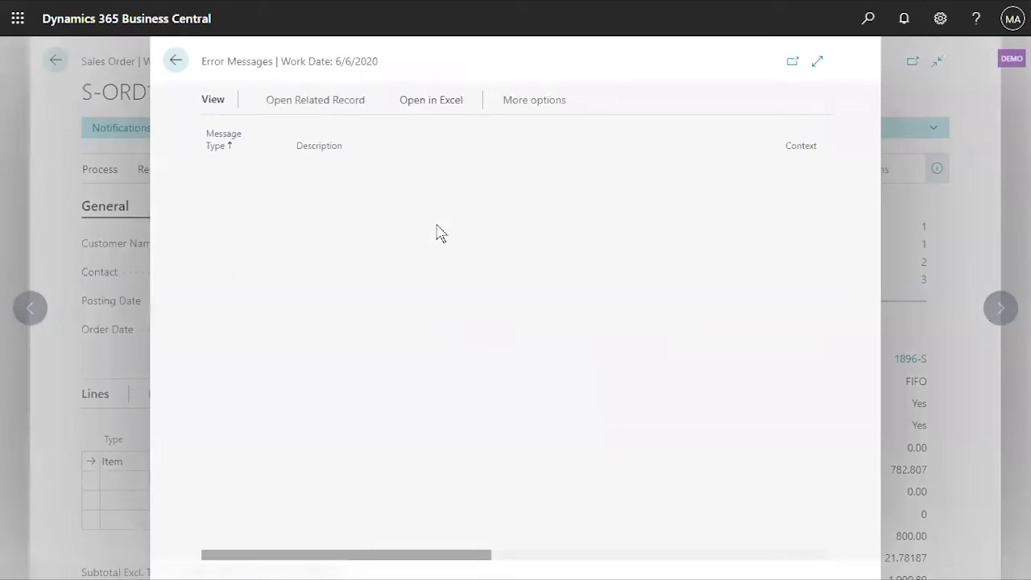
pyautogui.click(176, 63)
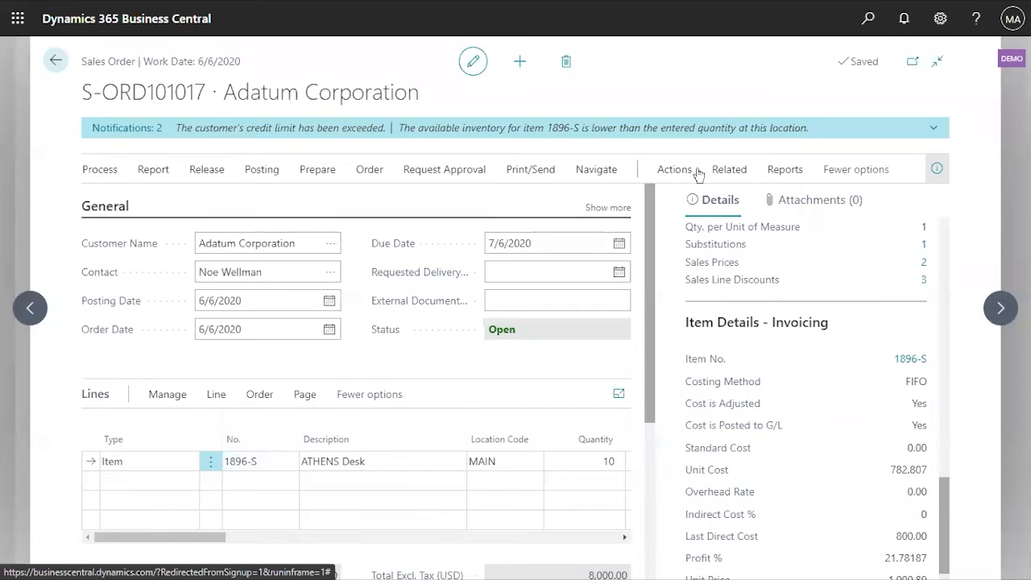
pyautogui.click(673, 171)
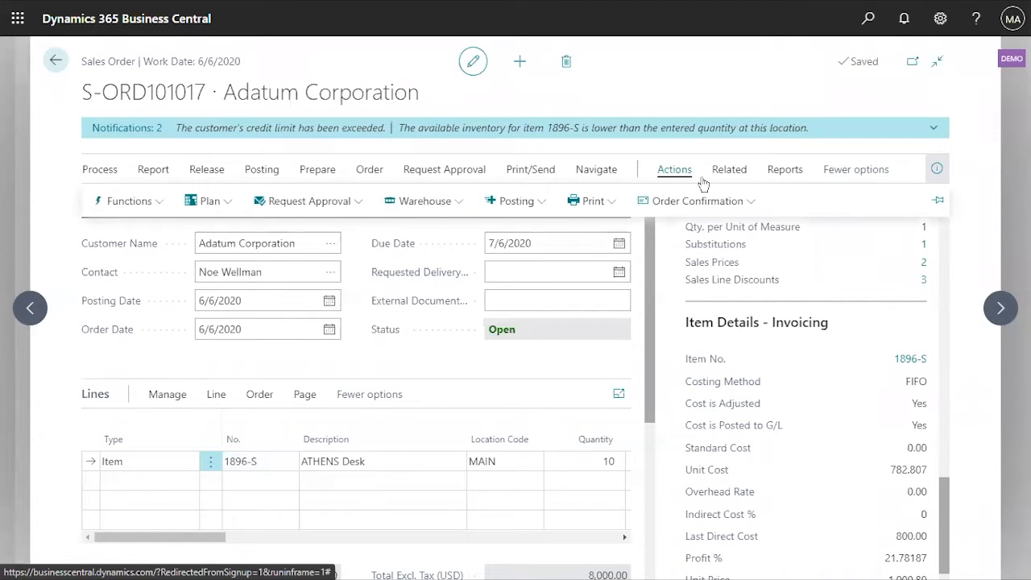
pyautogui.click(165, 202)
pyautogui.click(153, 171)
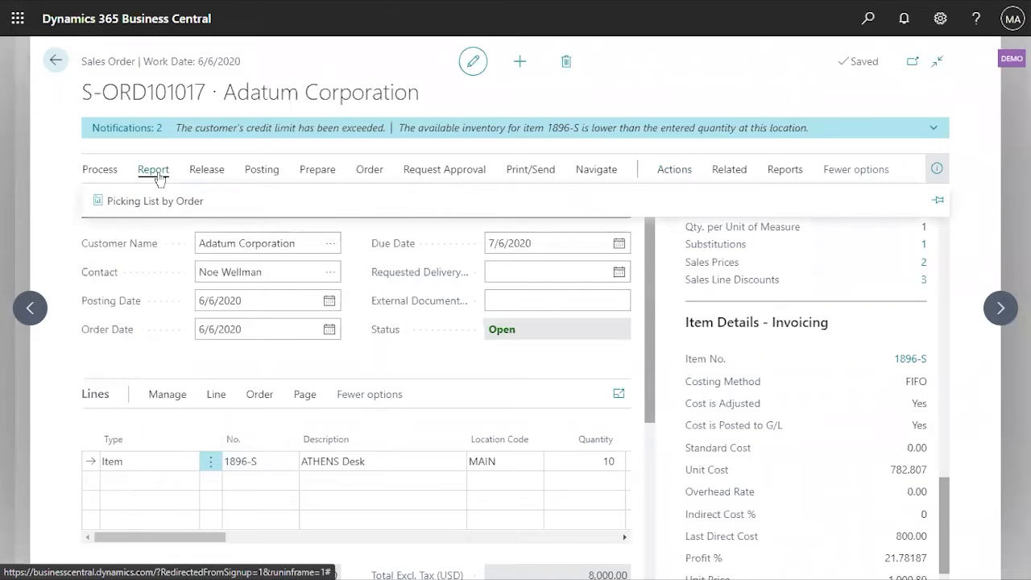
pyautogui.click(204, 170)
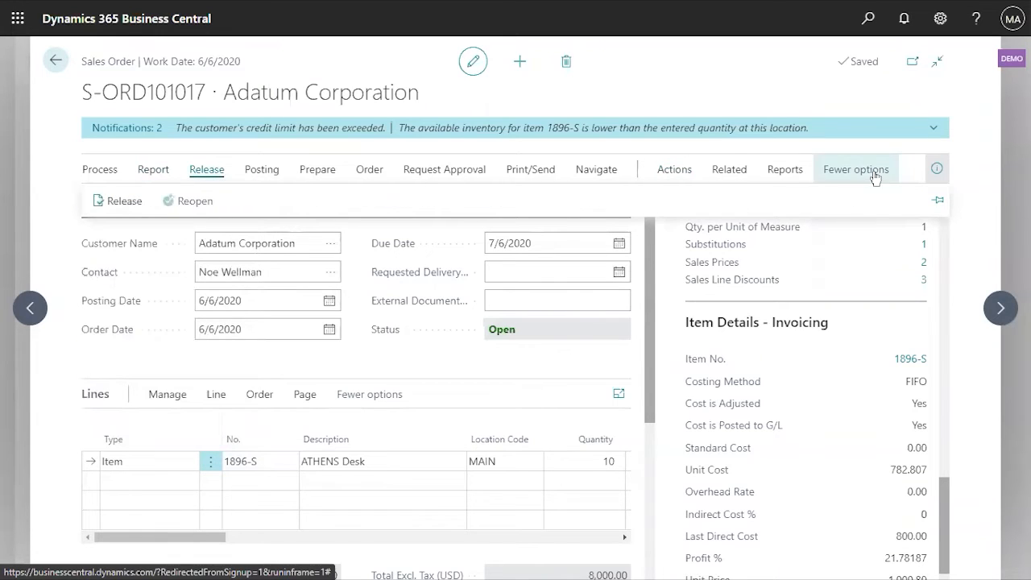
pyautogui.click(672, 169)
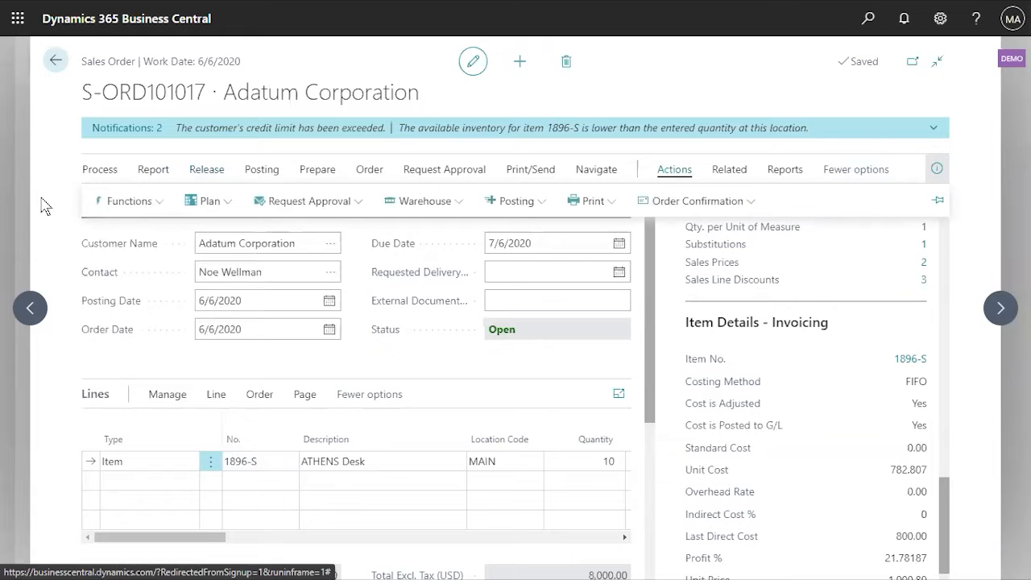
pyautogui.click(135, 200)
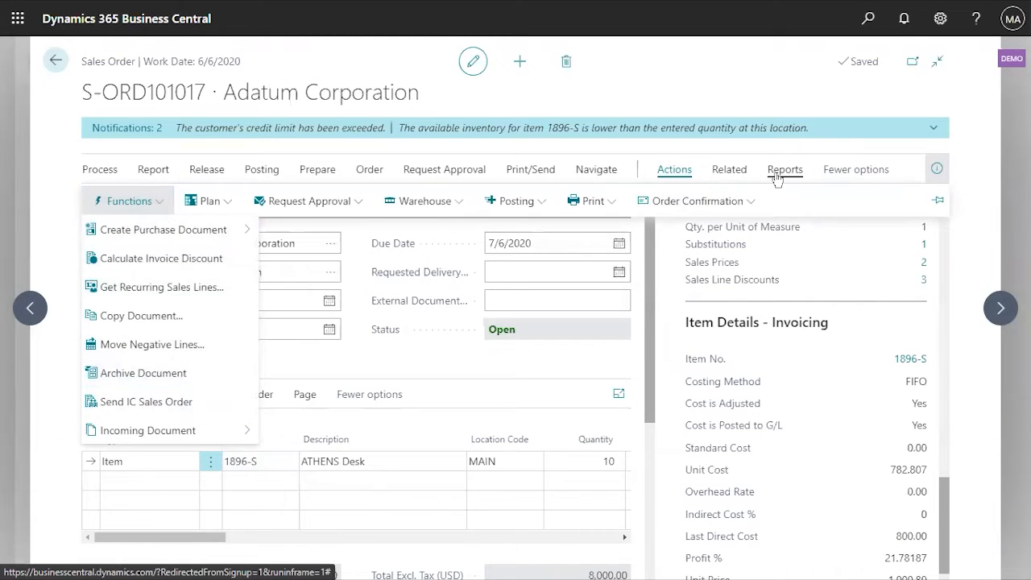
pyautogui.click(211, 201)
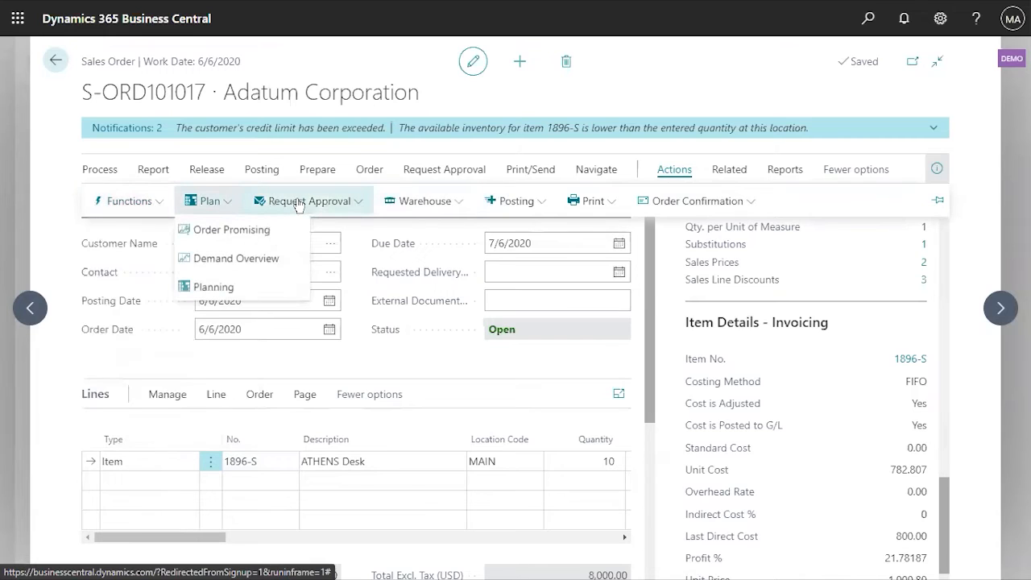
pyautogui.click(450, 203)
pyautogui.click(525, 203)
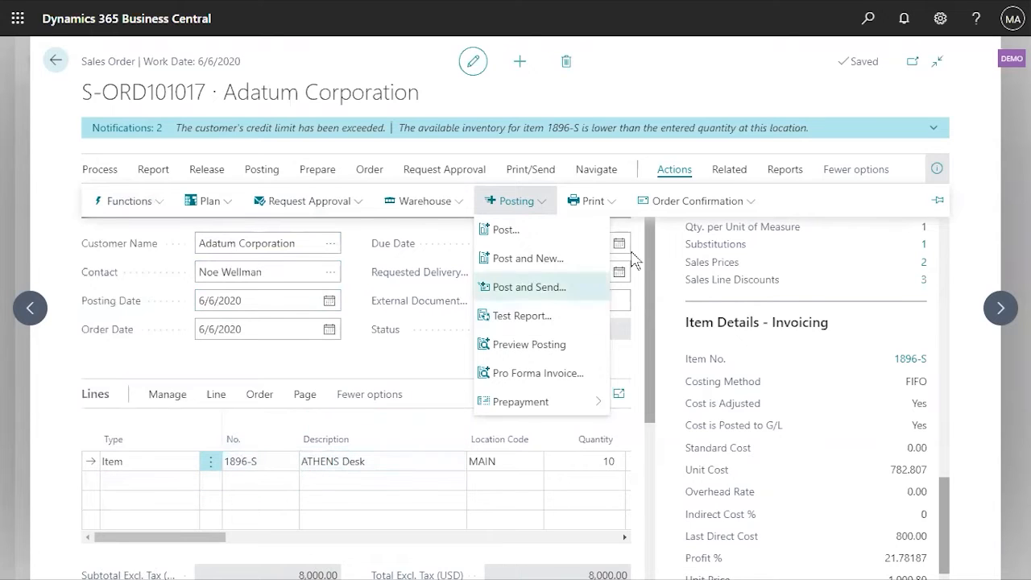
# Add the STORES dimension with value 02 to the order header and update the lines with it.
pyautogui.click(729, 170)
pyautogui.click(121, 201)
pyautogui.click(182, 296)
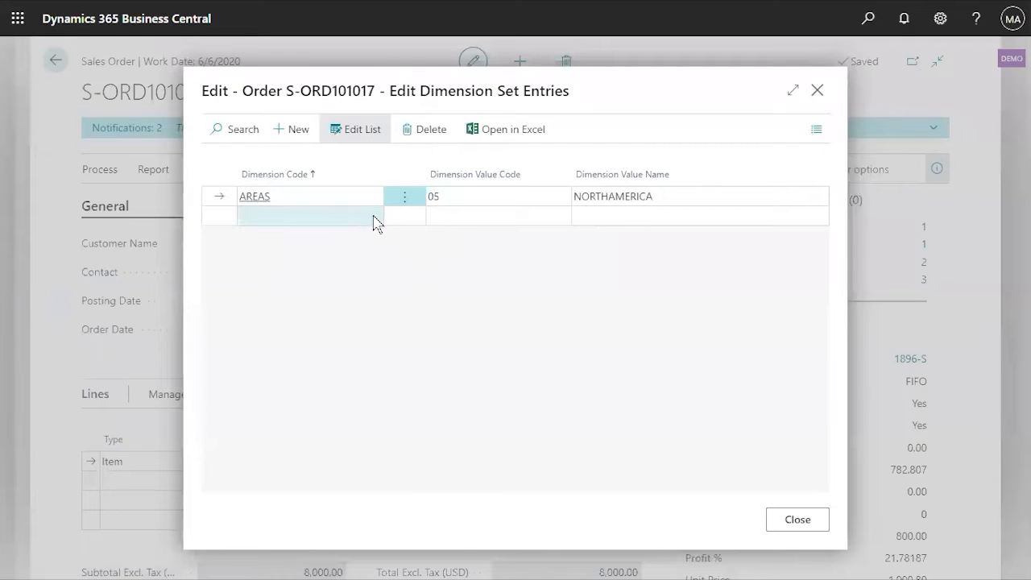
pyautogui.click(322, 214)
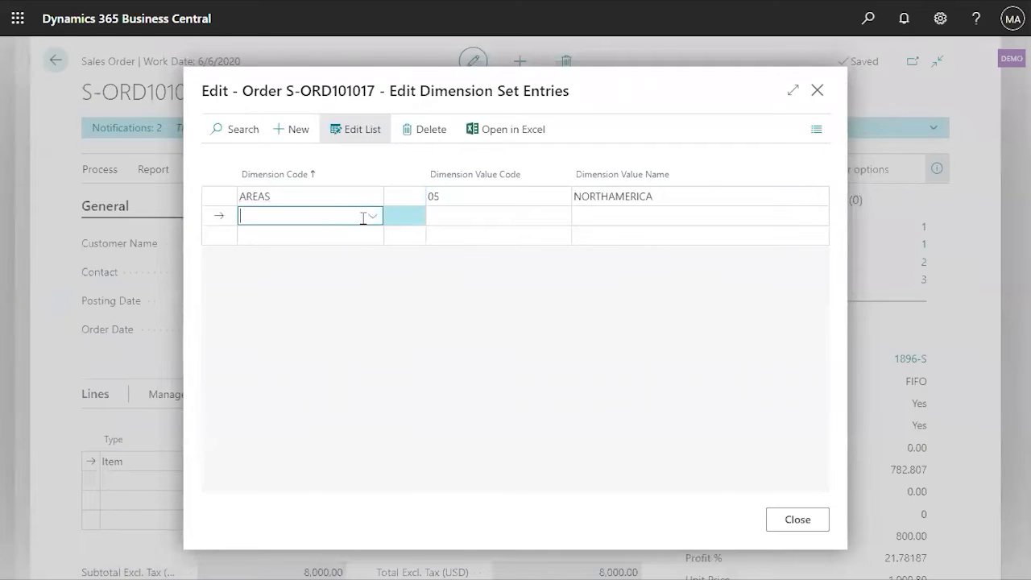
pyautogui.click(373, 216)
pyautogui.click(357, 344)
pyautogui.click(493, 218)
pyautogui.click(560, 217)
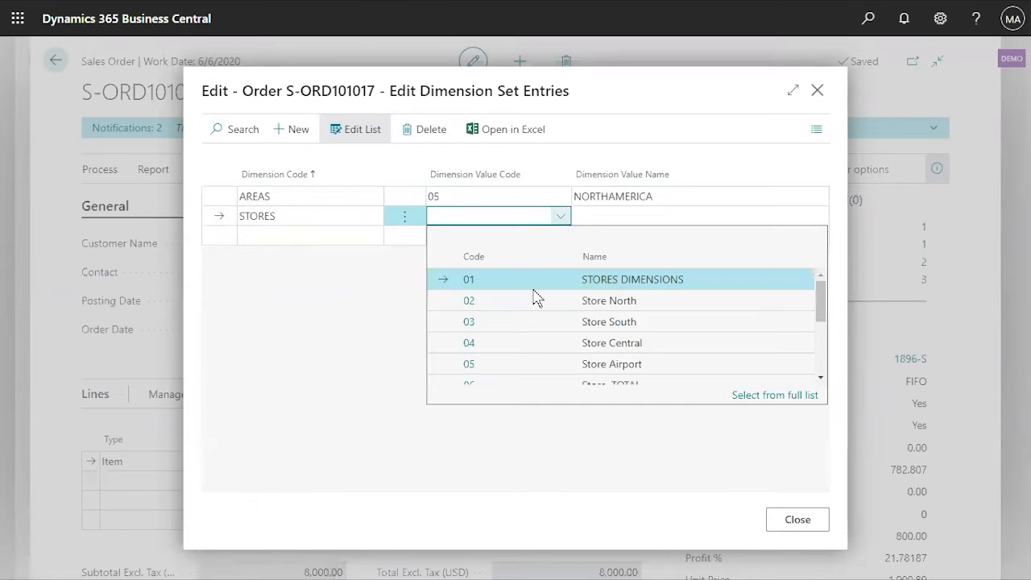
pyautogui.write('02')
pyautogui.click(622, 217)
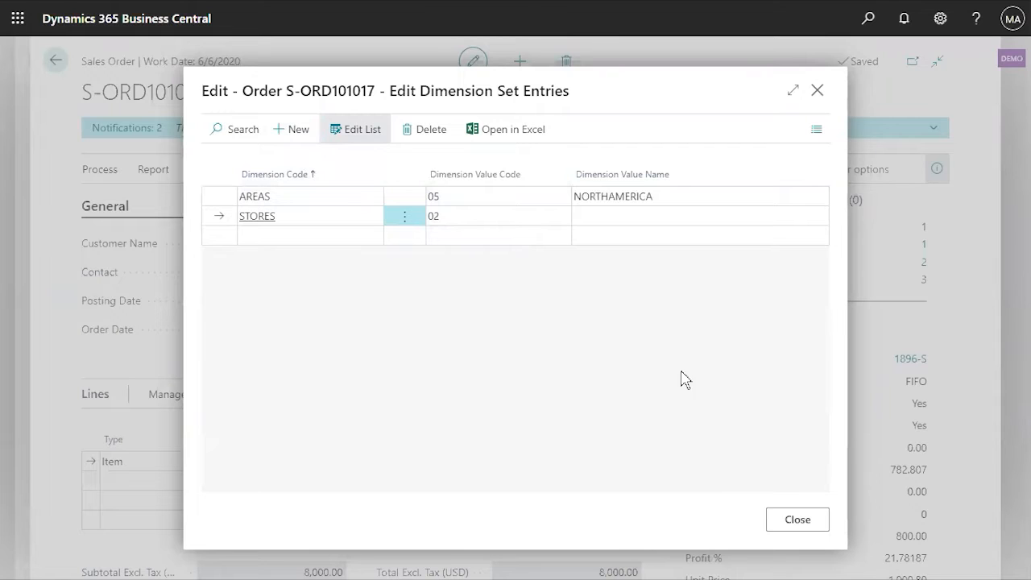
pyautogui.click(779, 520)
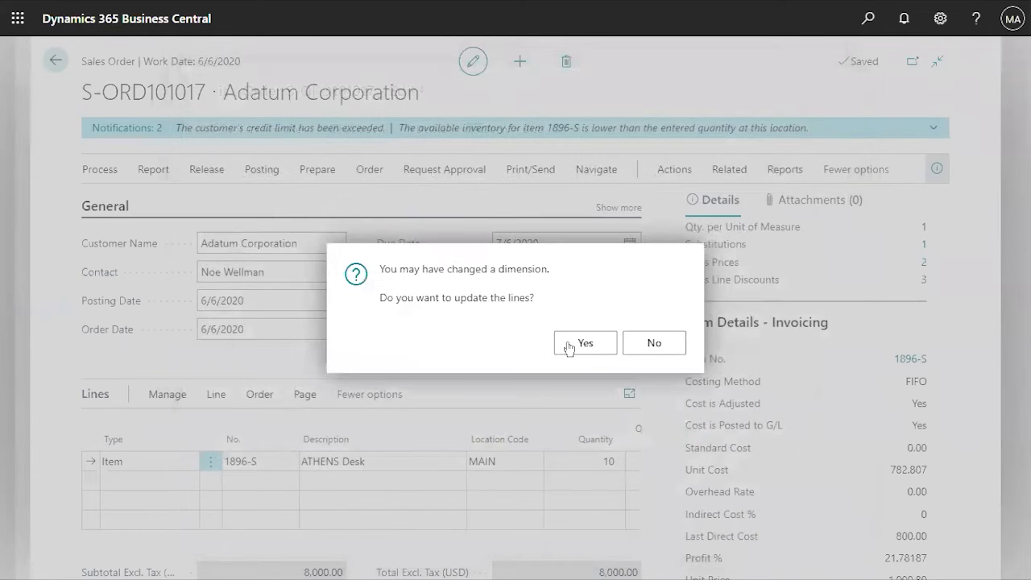
pyautogui.click(567, 344)
# Examine the sales order's total tax and total amounts below the lines.
pyautogui.scroll(-3, 538, 279)
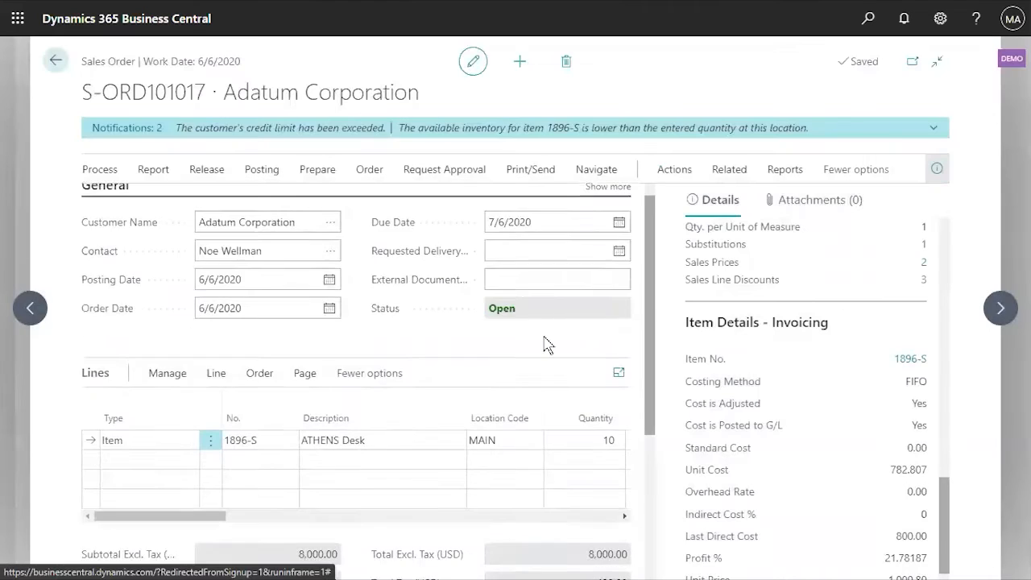
pyautogui.moveTo(636, 348); pyautogui.dragTo(553, 369)
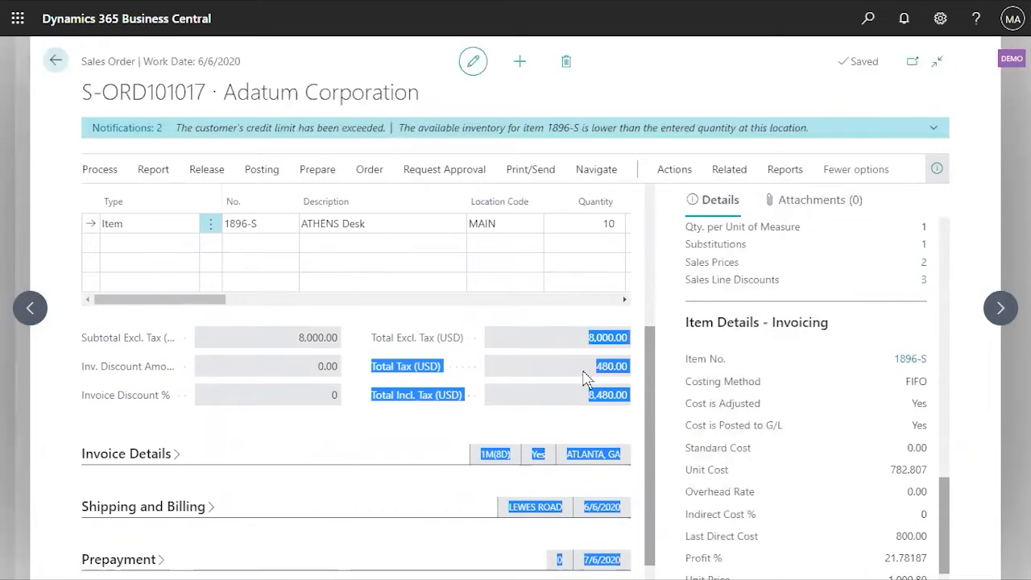
pyautogui.click(585, 379)
pyautogui.moveTo(604, 364)
pyautogui.mouseDown()
pyautogui.moveTo(617, 365)
pyautogui.moveTo(598, 371)
pyautogui.mouseUp()
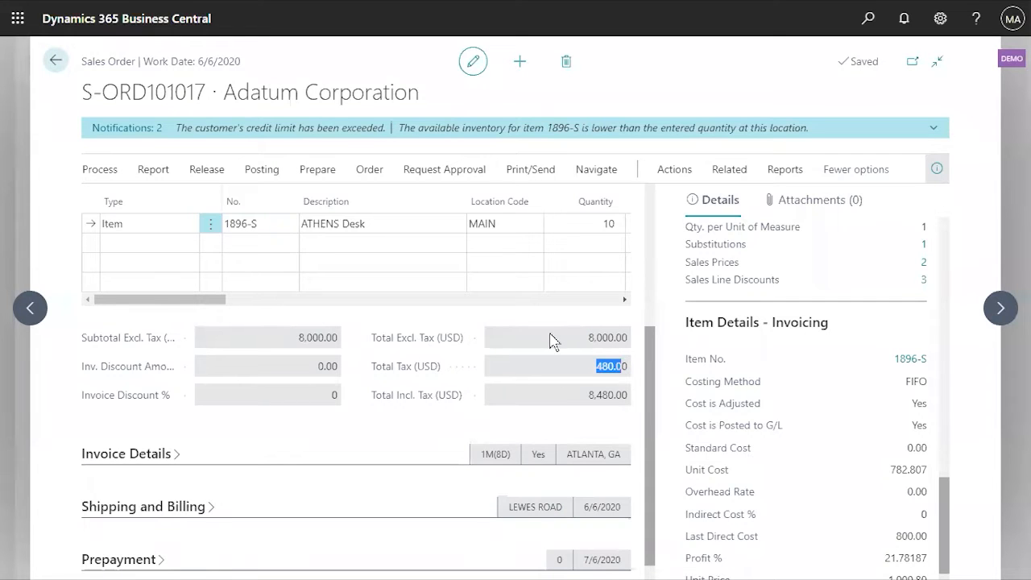
pyautogui.scroll(3, 555, 274)
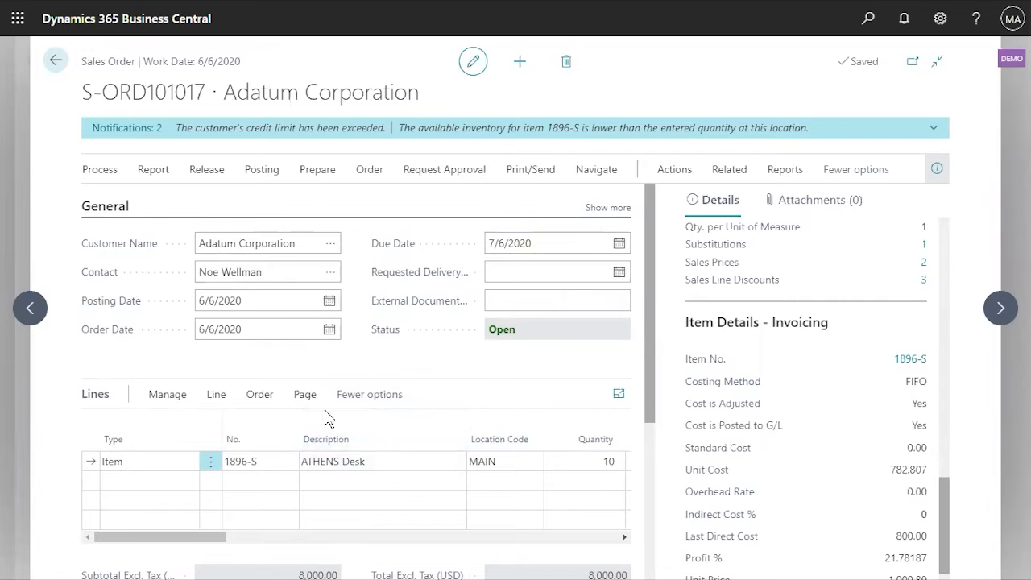
# Start a second sales order line of type Item below the ATHENS Desk line.
pyautogui.click(148, 477)
pyautogui.click(189, 481)
pyautogui.click(312, 193)
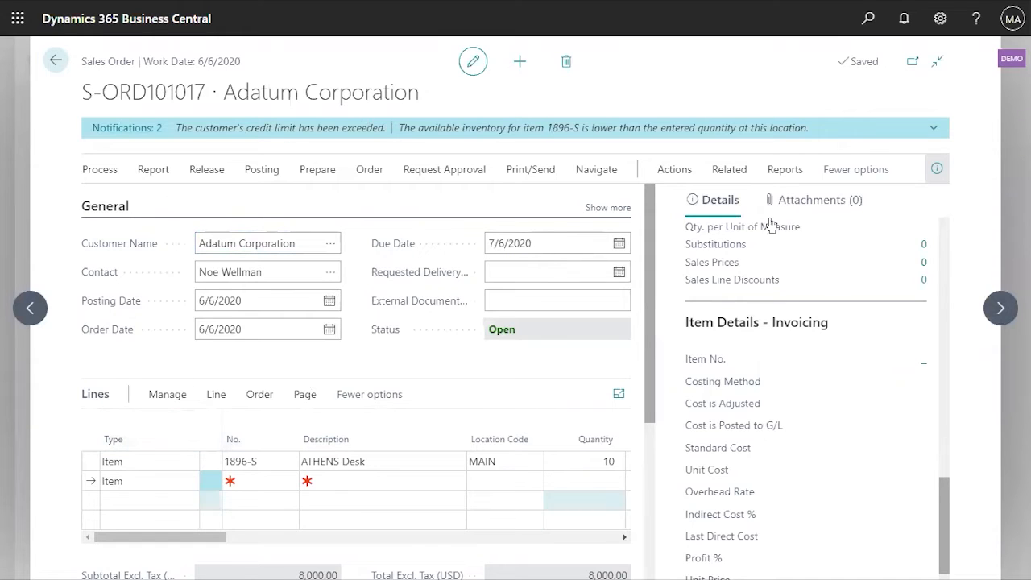
# Review the dimension entries of the order header and highlight the customer name.
pyautogui.click(731, 171)
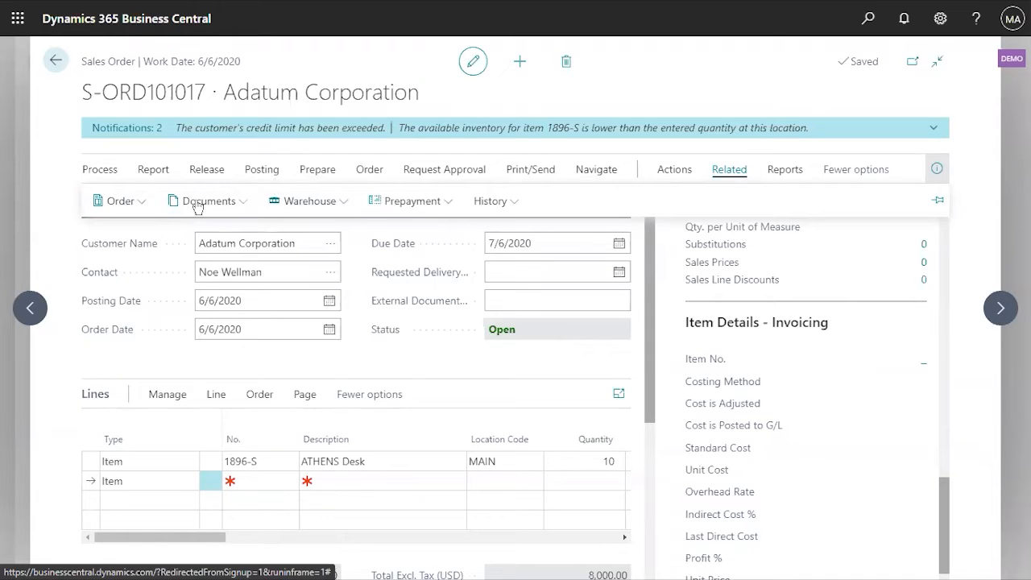
pyautogui.click(137, 203)
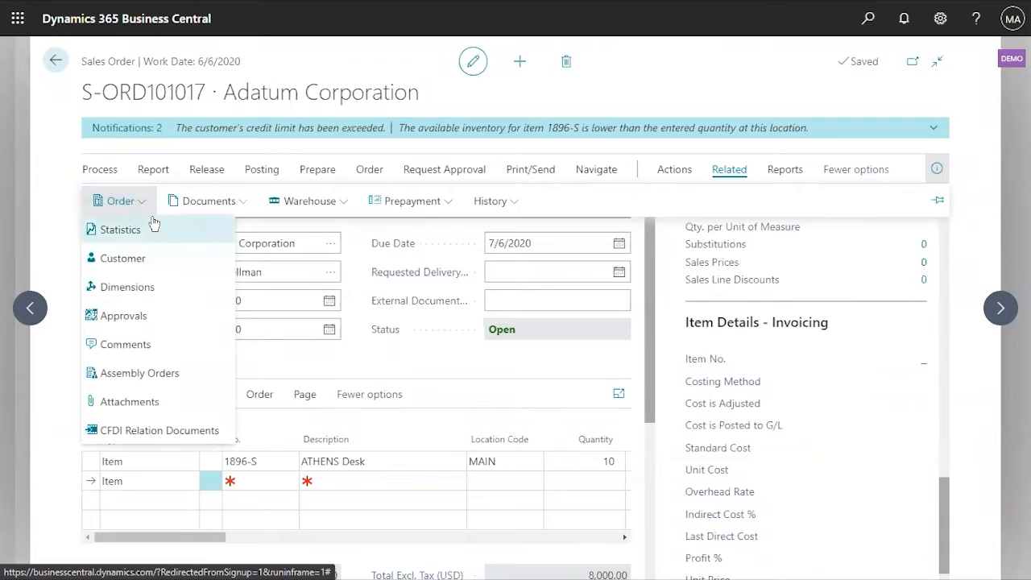
pyautogui.click(128, 288)
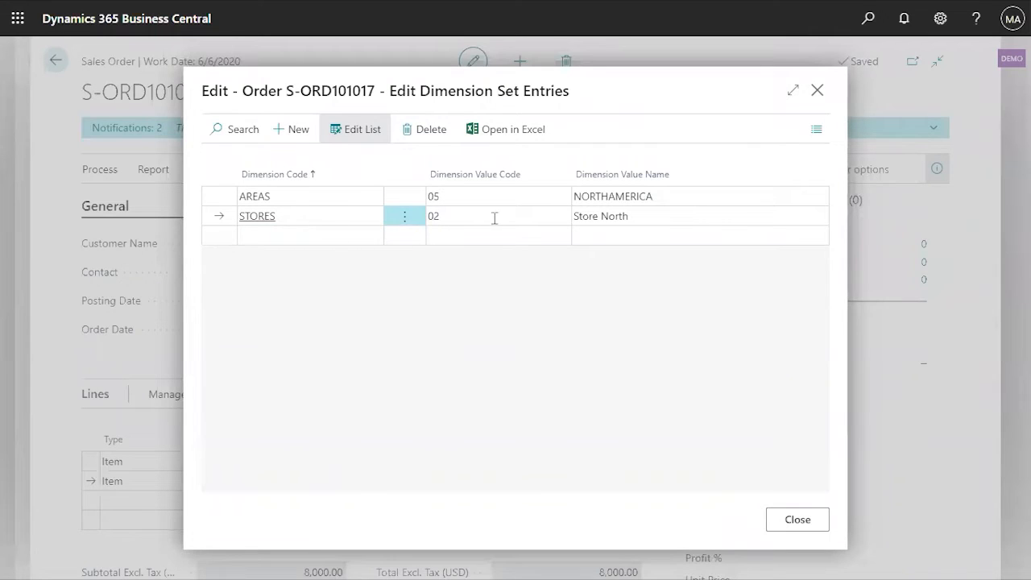
pyautogui.click(817, 90)
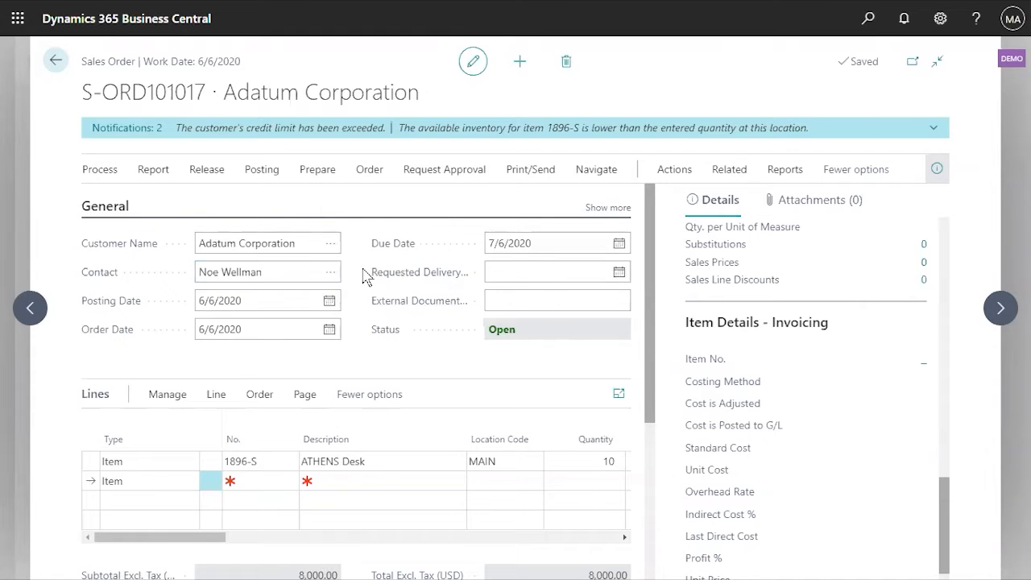
pyautogui.click(305, 251)
pyautogui.moveTo(304, 250); pyautogui.dragTo(197, 244)
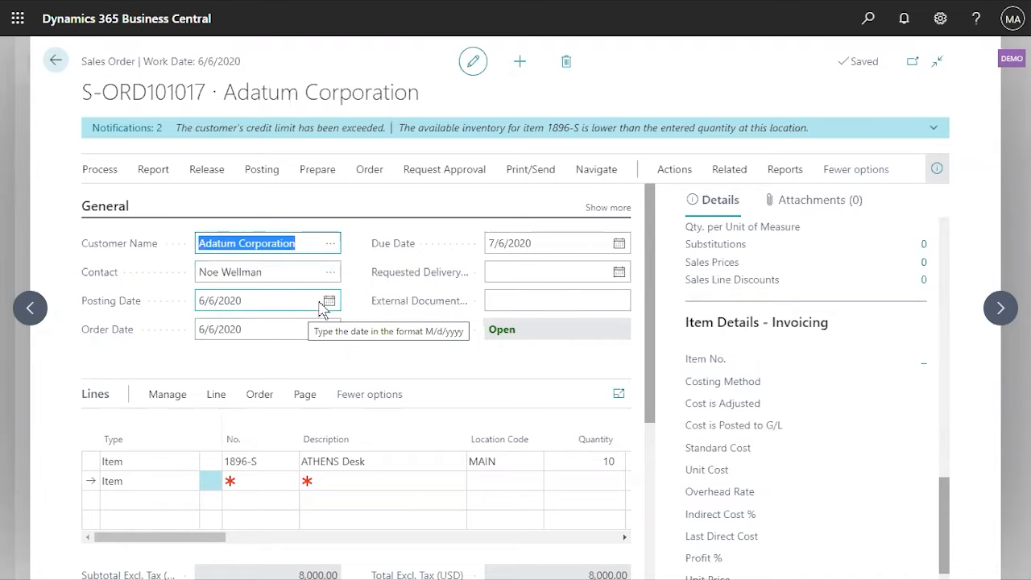
# Delete the STORES dimension from the order header and update the lines with the change.
pyautogui.click(730, 172)
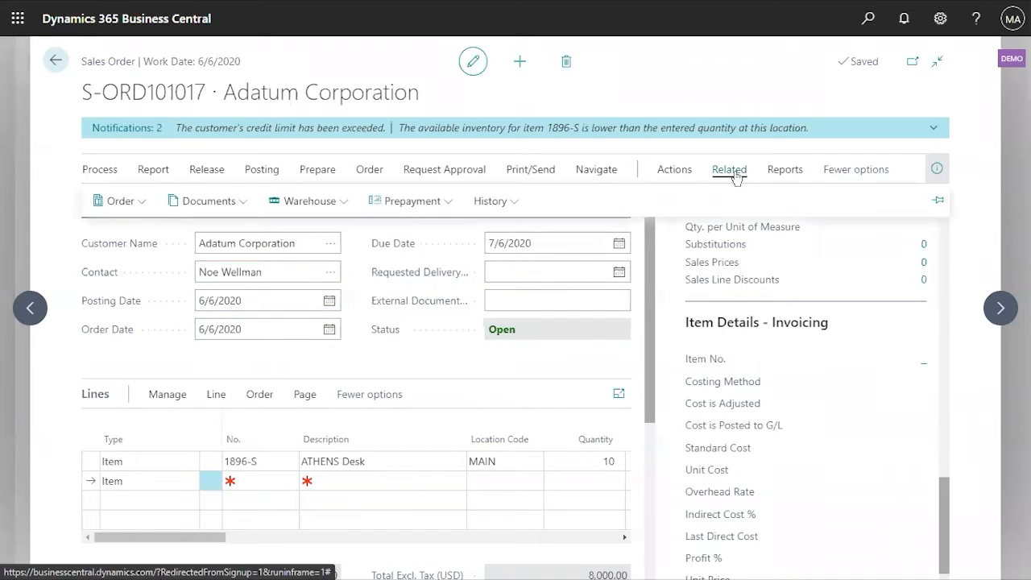
pyautogui.click(120, 205)
pyautogui.click(139, 292)
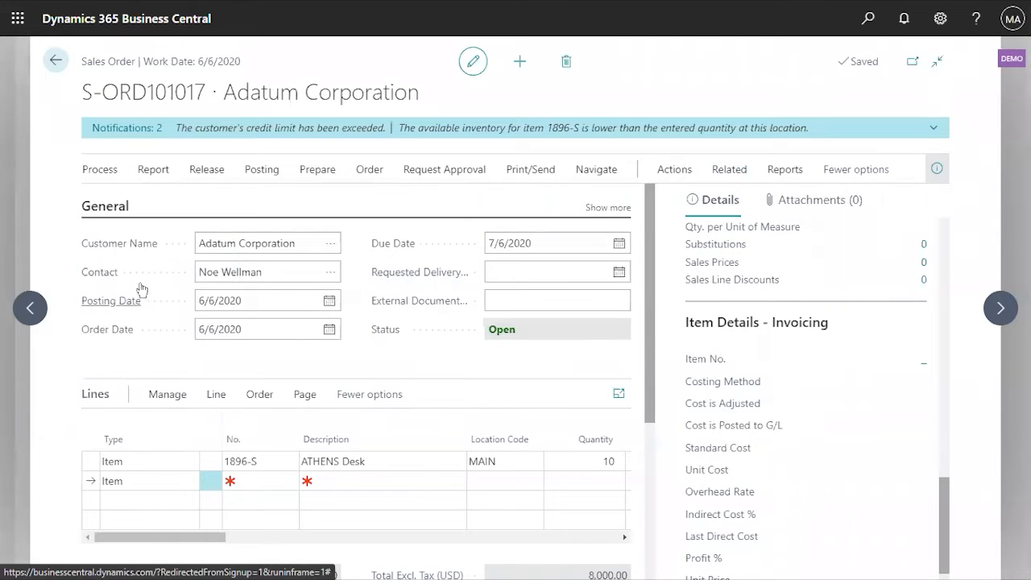
pyautogui.click(404, 216)
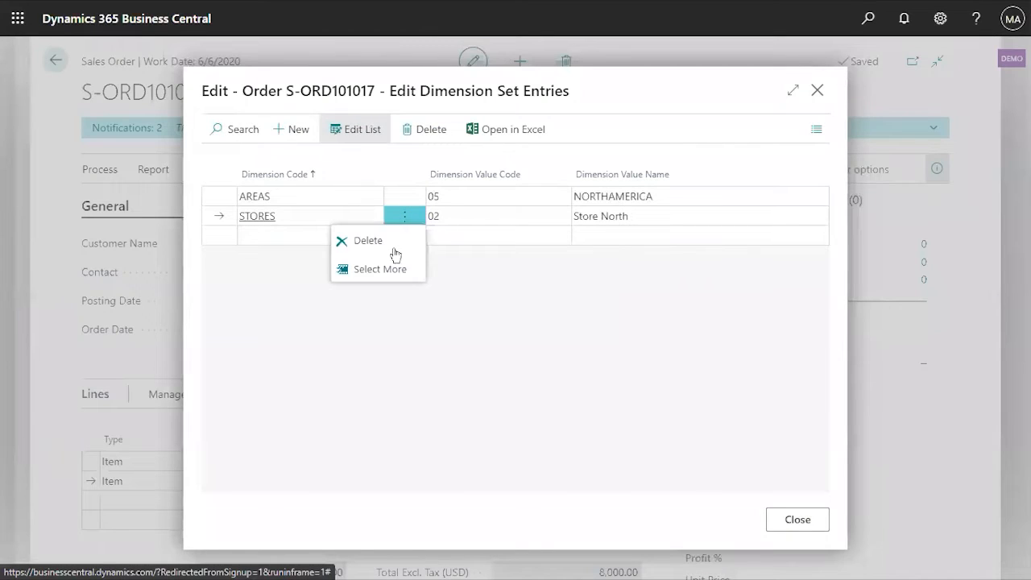
pyautogui.click(378, 253)
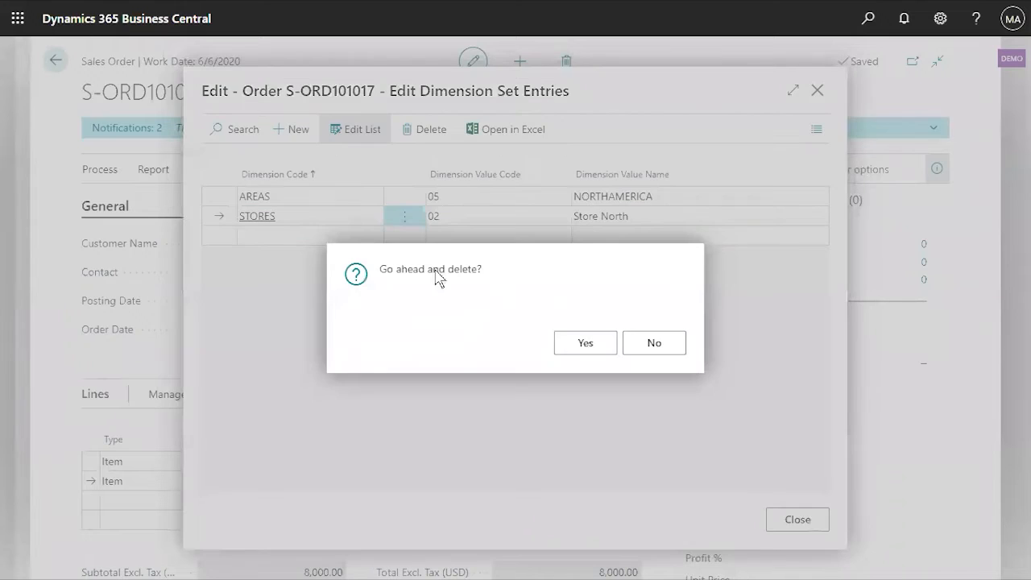
pyautogui.click(574, 344)
pyautogui.click(807, 521)
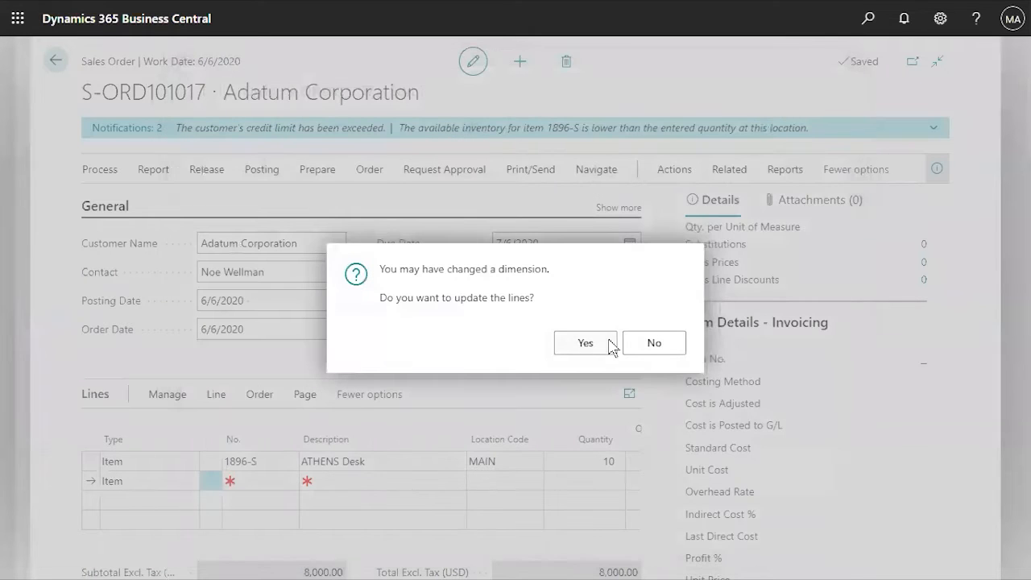
pyautogui.click(586, 342)
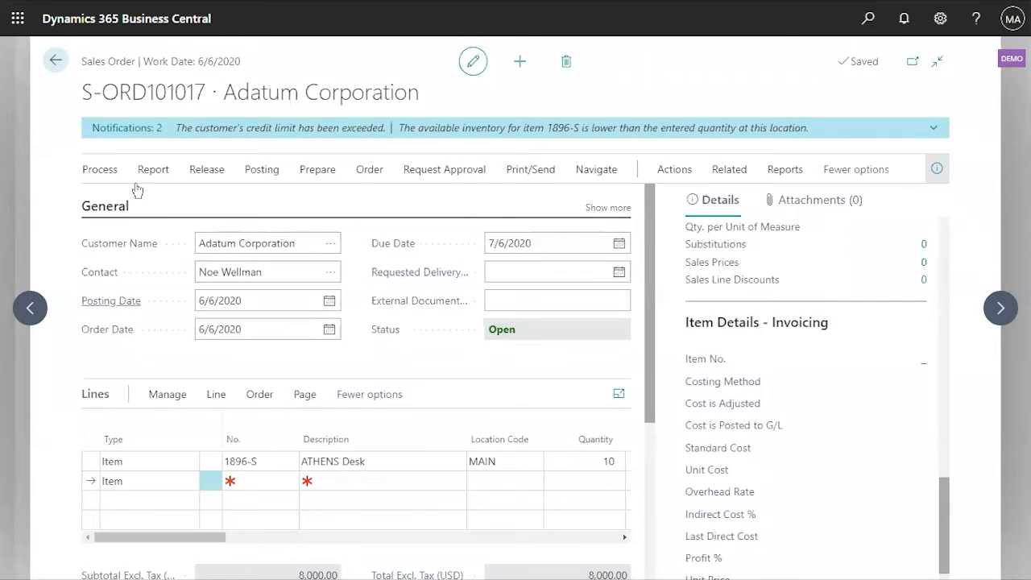
# Preview the sales order's posting, review the error message's description, context and source, and return to the order.
pyautogui.click(256, 173)
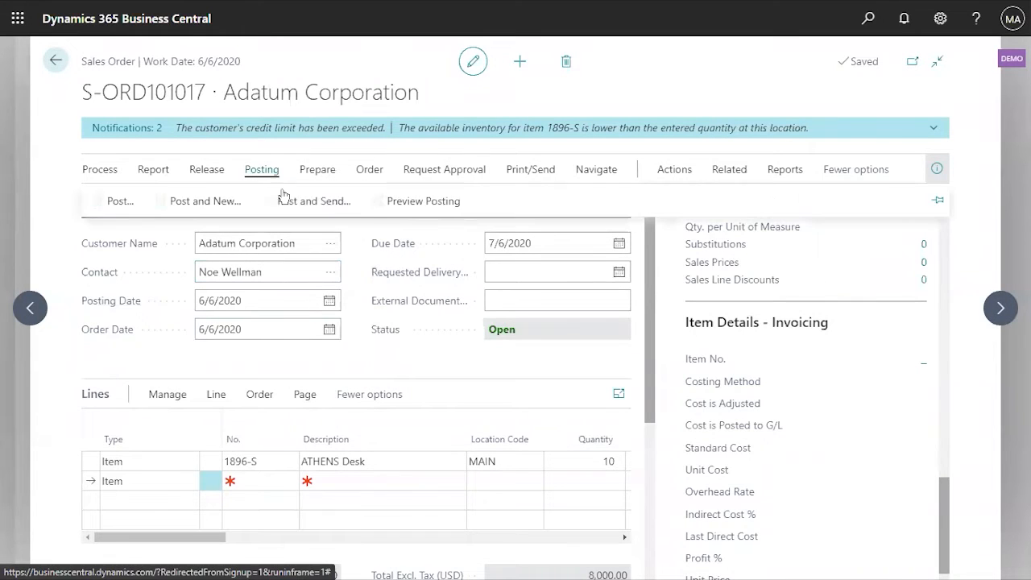
pyautogui.click(395, 207)
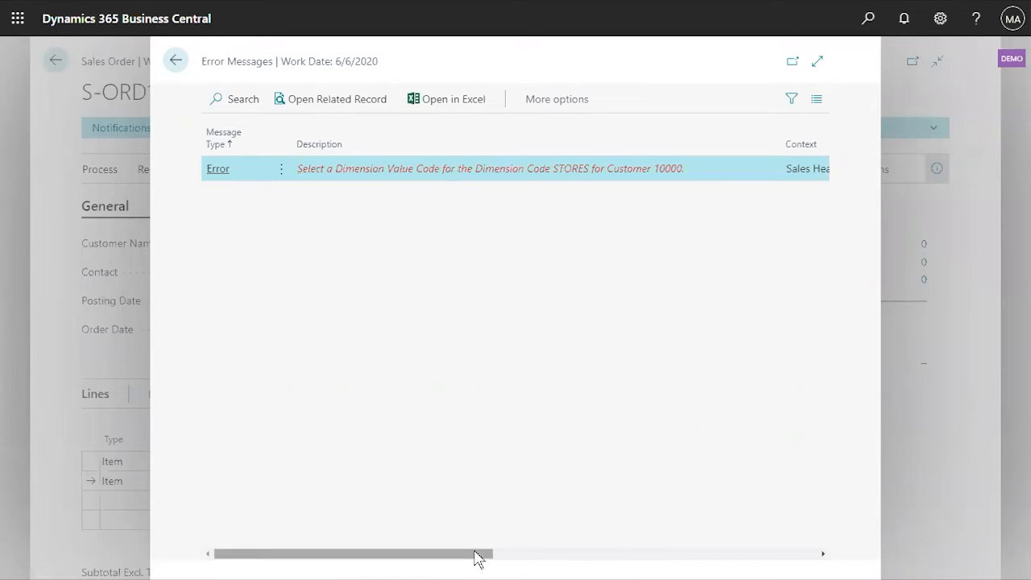
pyautogui.moveTo(499, 562); pyautogui.dragTo(577, 565)
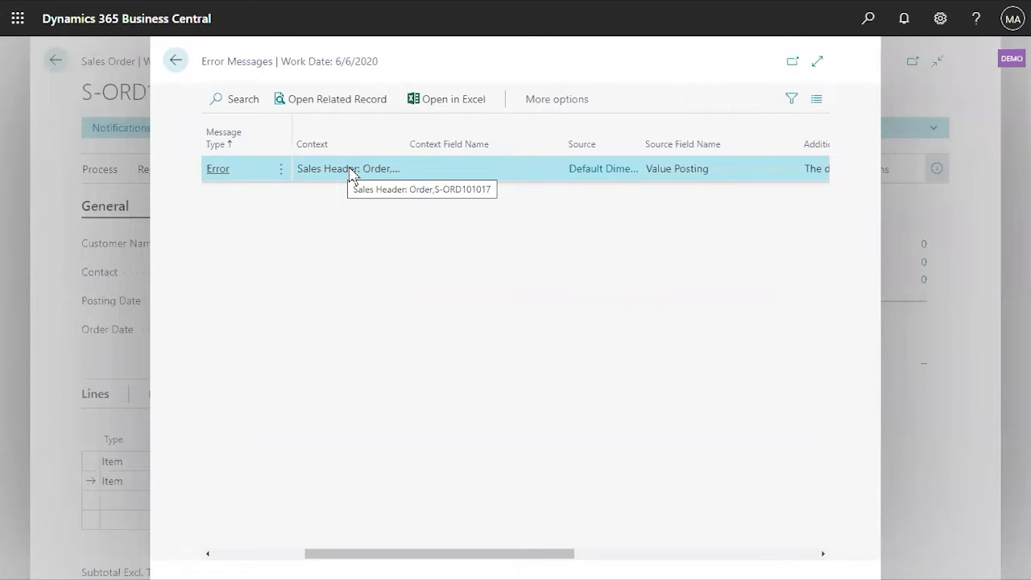
pyautogui.click(177, 61)
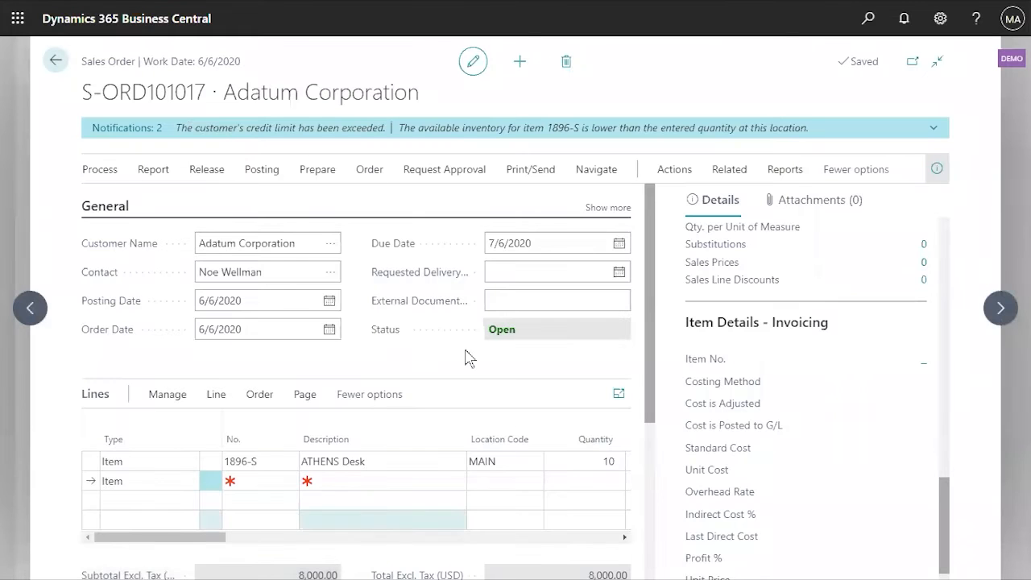
# Add the STORES dimension with value code 02 (Store North) to the order header's dimension entries.
pyautogui.scroll(-3, 516, 425)
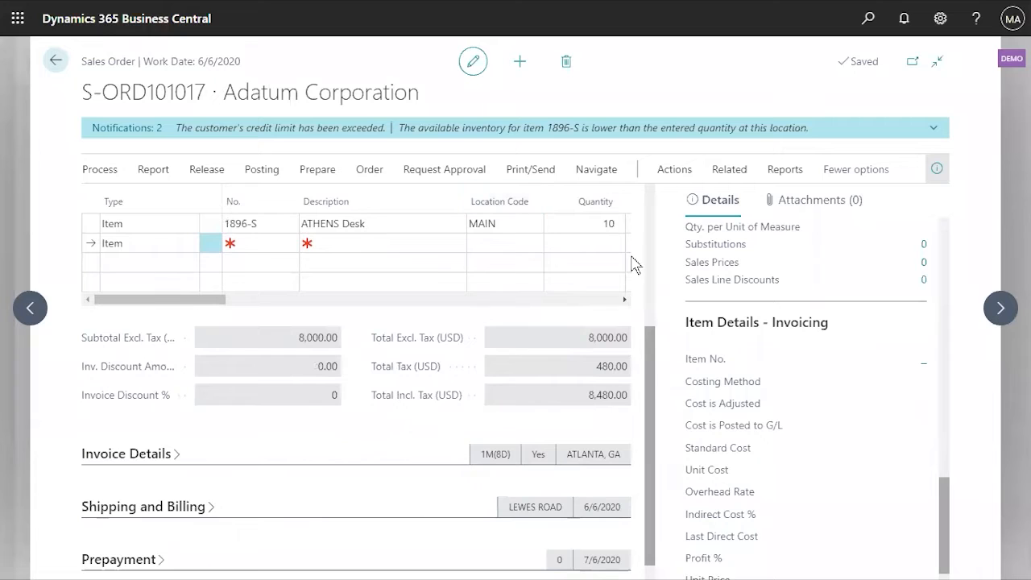
pyautogui.scroll(3, 617, 231)
pyautogui.click(730, 170)
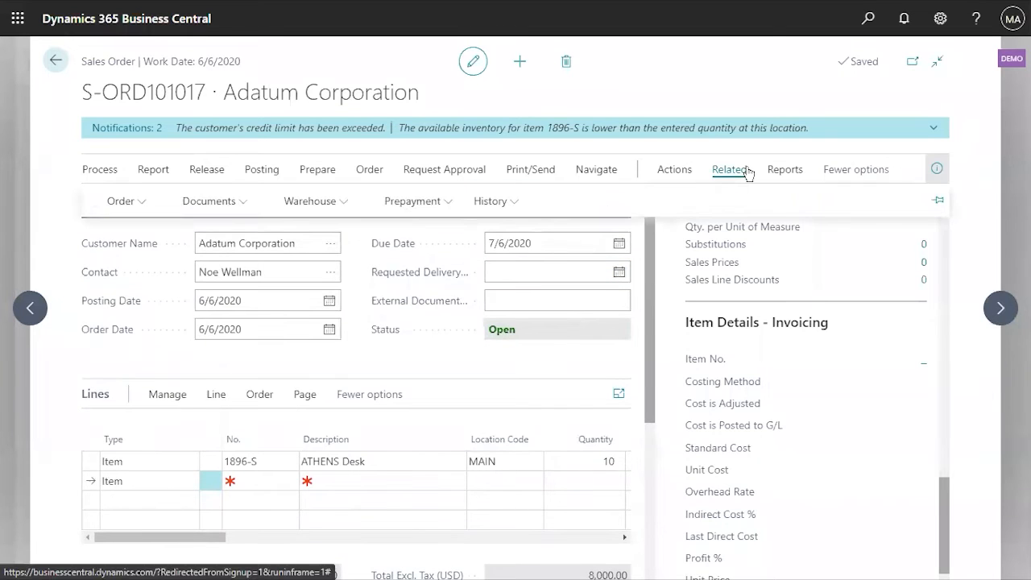
pyautogui.click(139, 207)
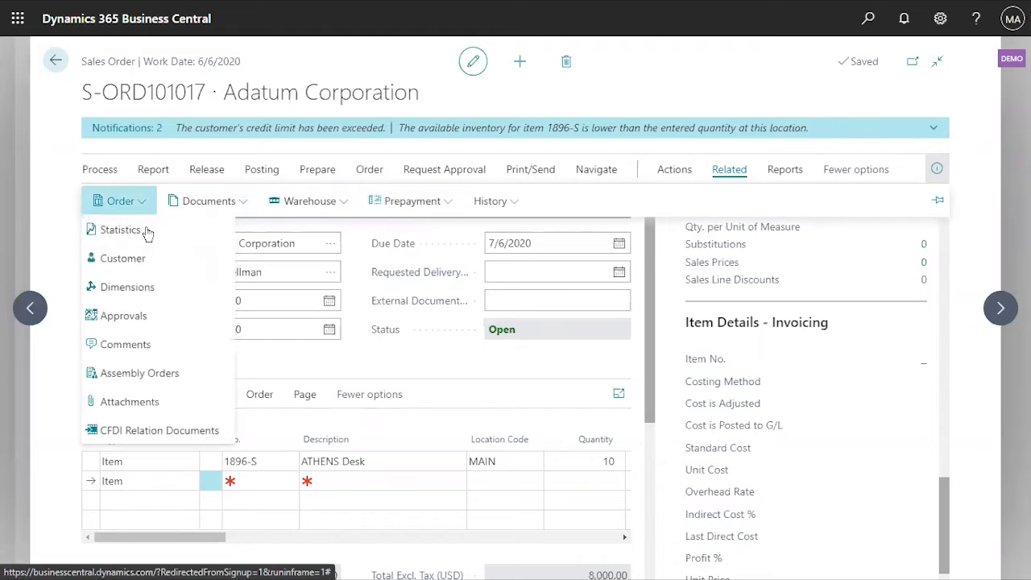
pyautogui.click(161, 290)
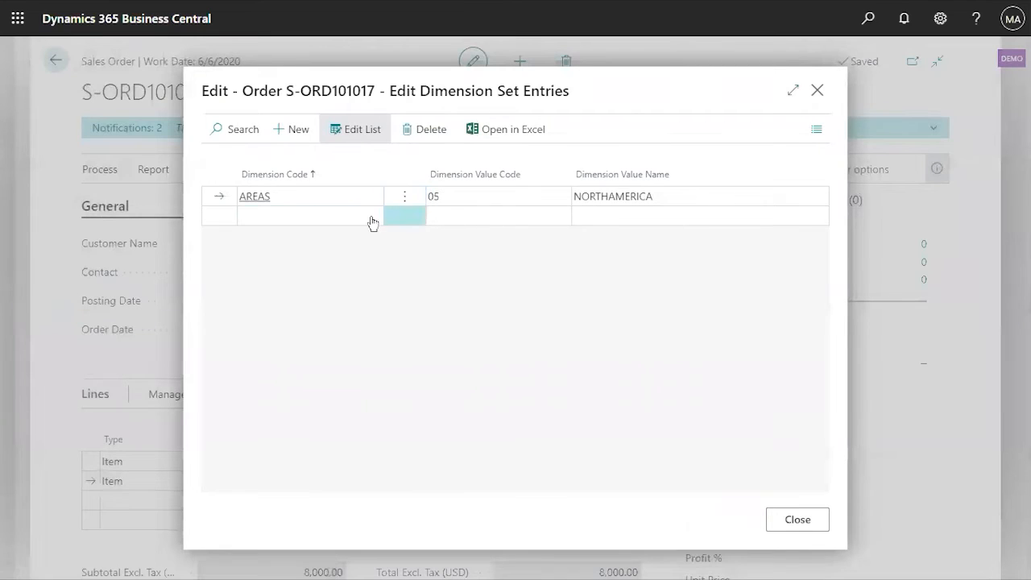
pyautogui.click(360, 218)
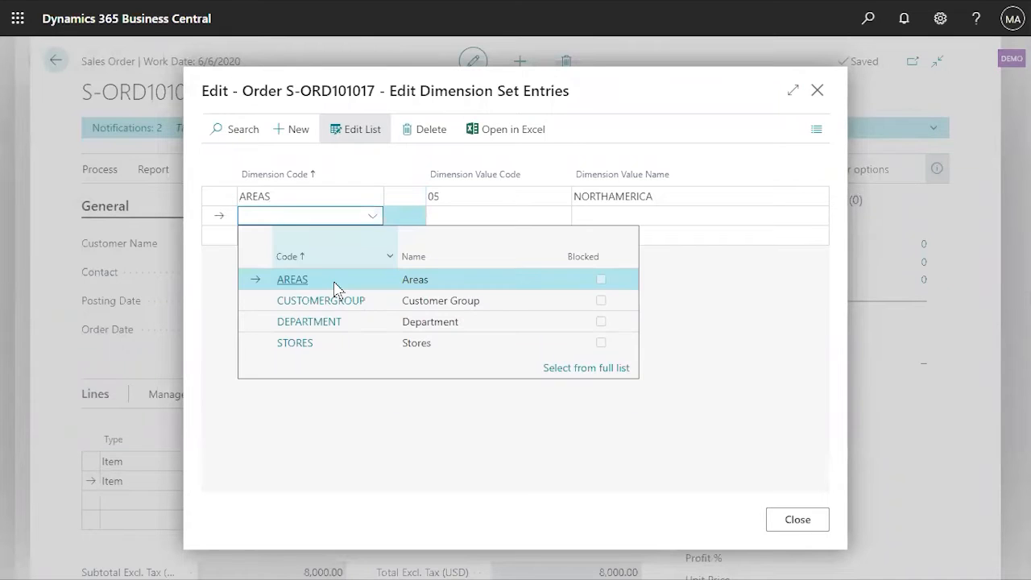
pyautogui.click(435, 342)
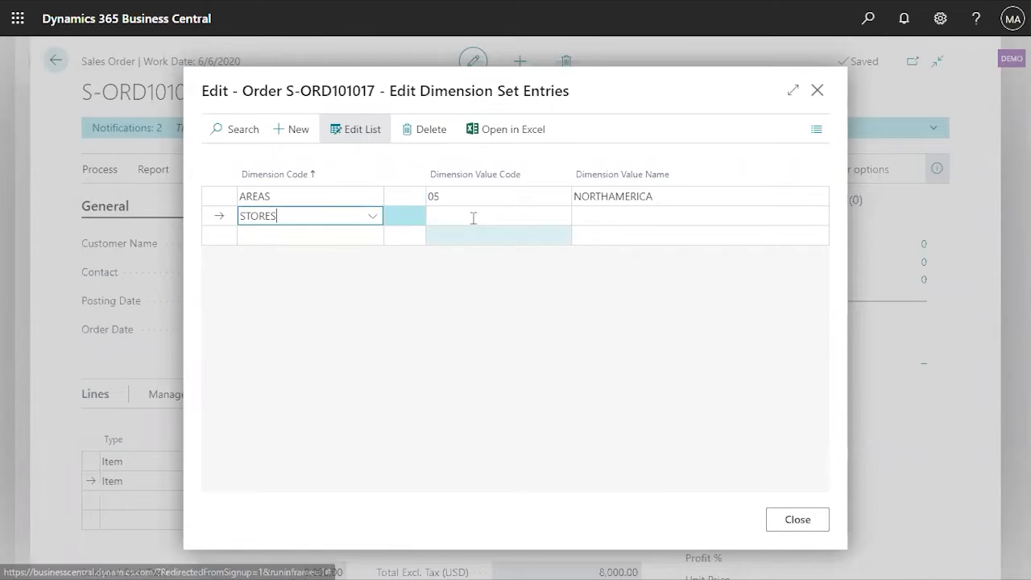
pyautogui.click(532, 215)
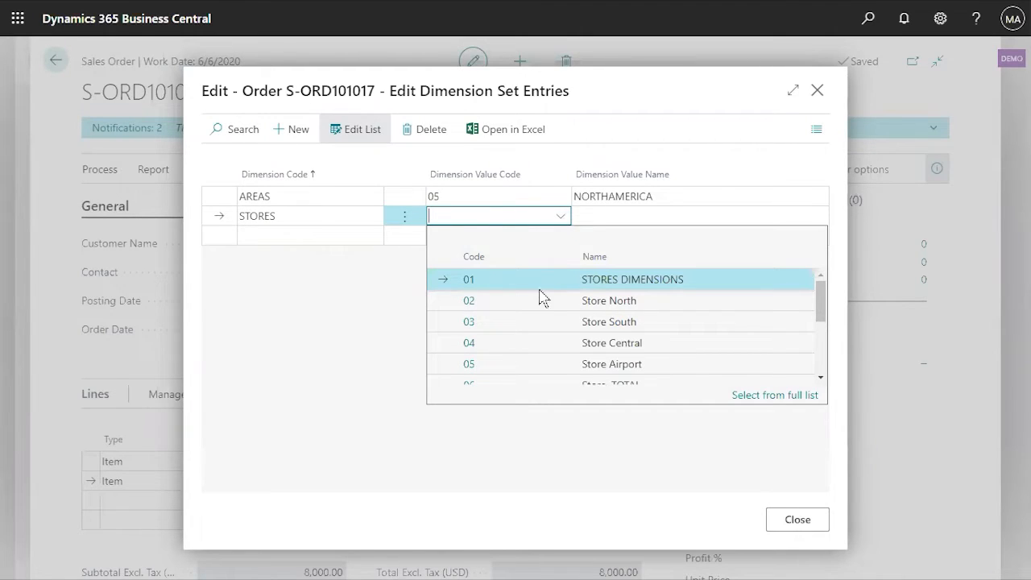
pyautogui.click(537, 302)
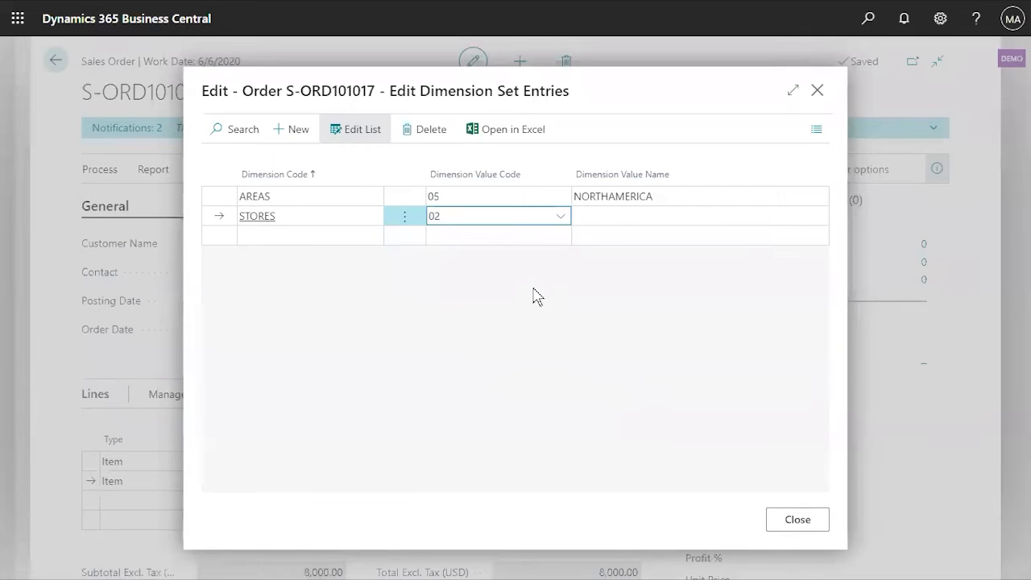
# Close the header's dimension entries and update the order lines with the changed dimension.
pyautogui.click(544, 235)
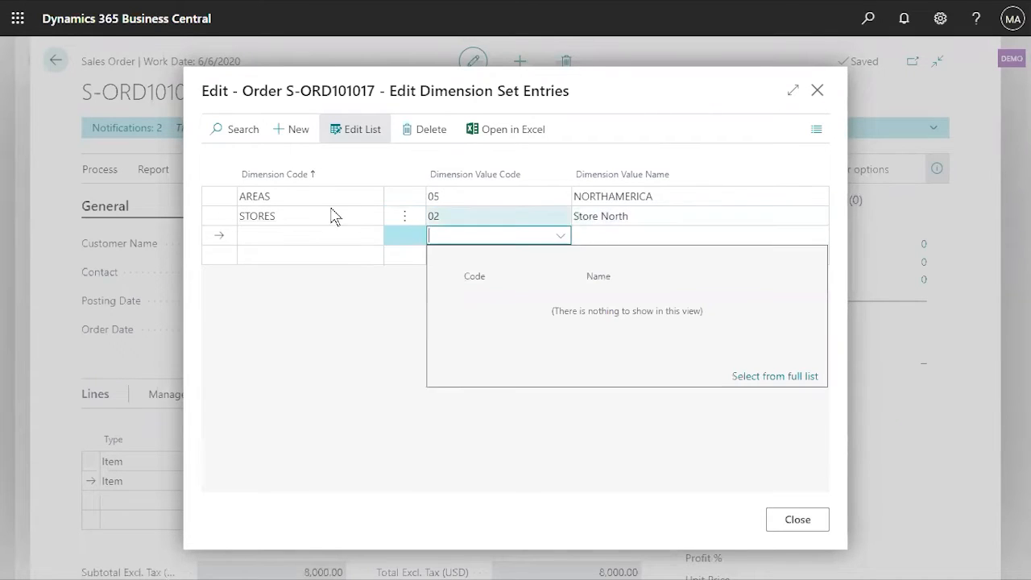
pyautogui.click(317, 301)
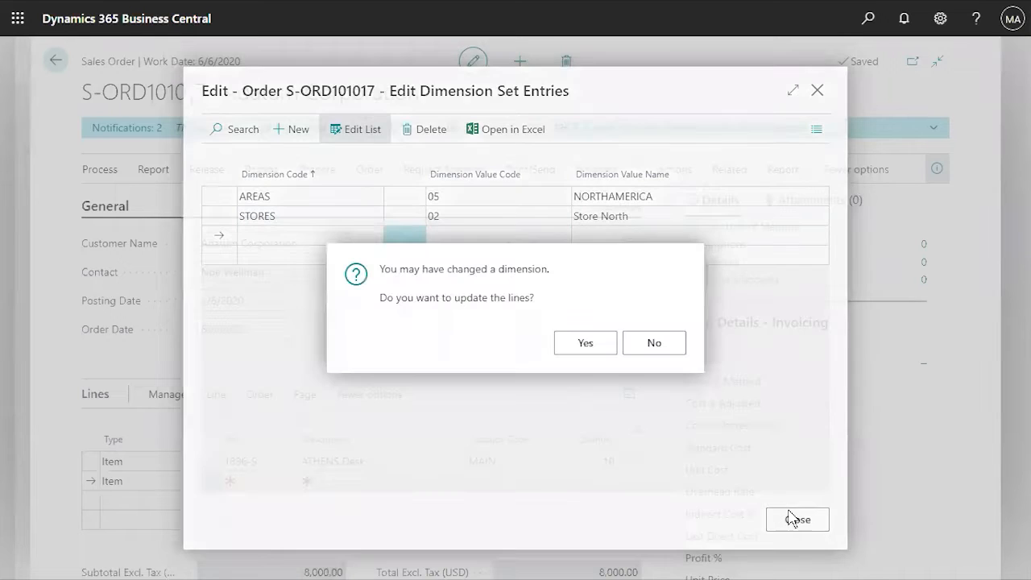
pyautogui.click(792, 520)
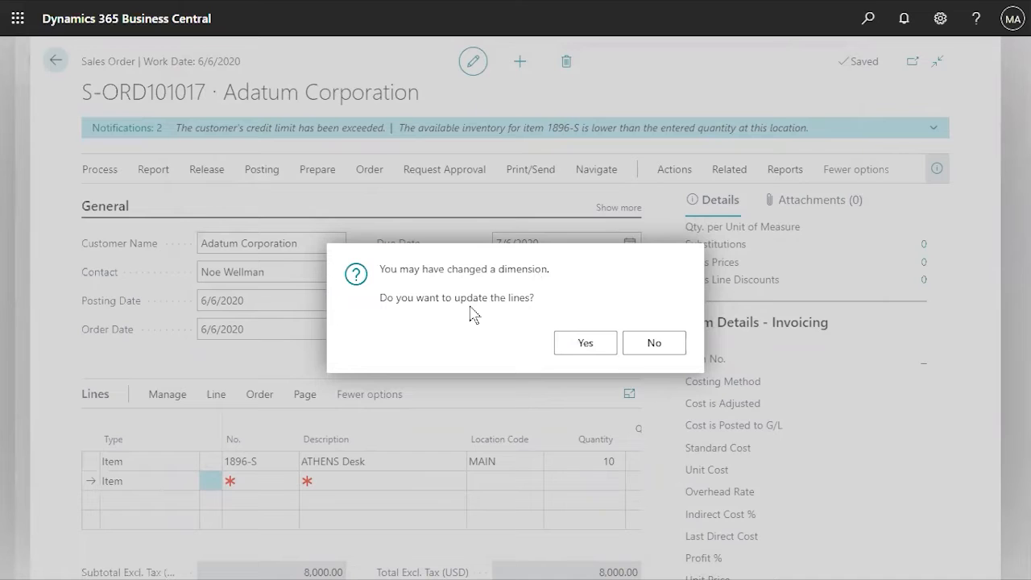
pyautogui.click(584, 346)
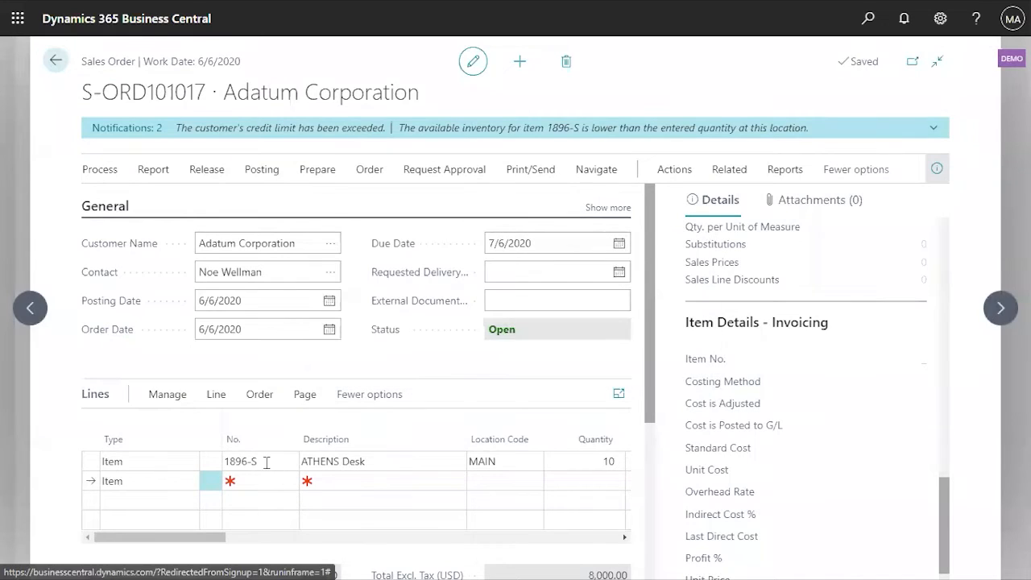
# Complete the second sales line with item 1896-S ATHENS Desk and a quantity of 10.
pyautogui.click(266, 462)
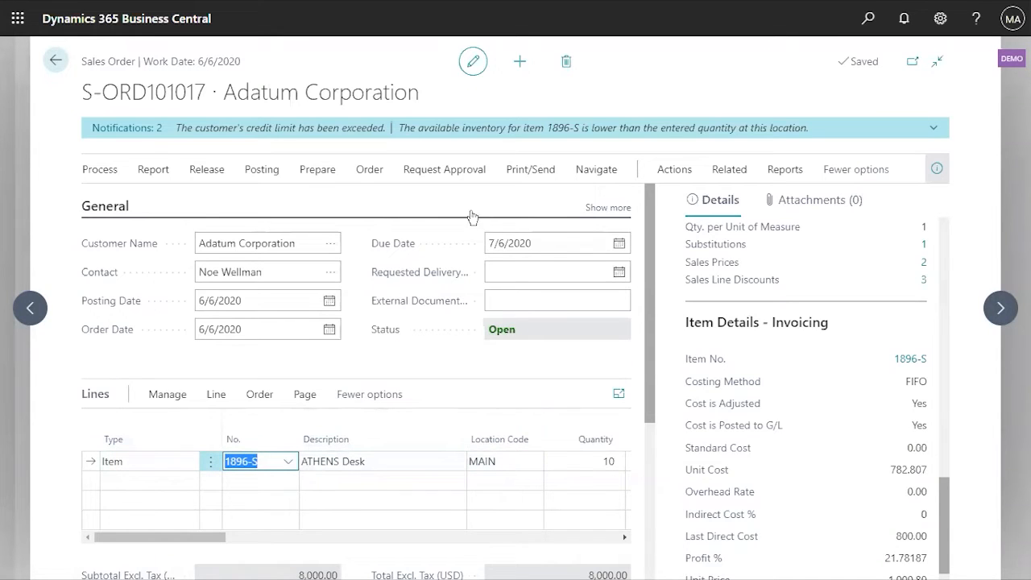
pyautogui.click(174, 480)
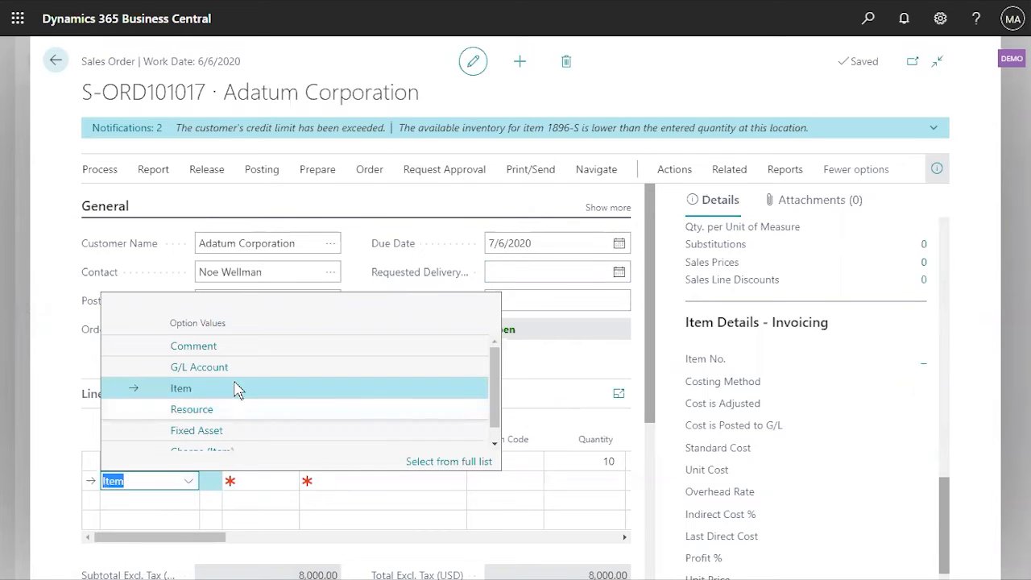
pyautogui.click(239, 390)
pyautogui.click(257, 480)
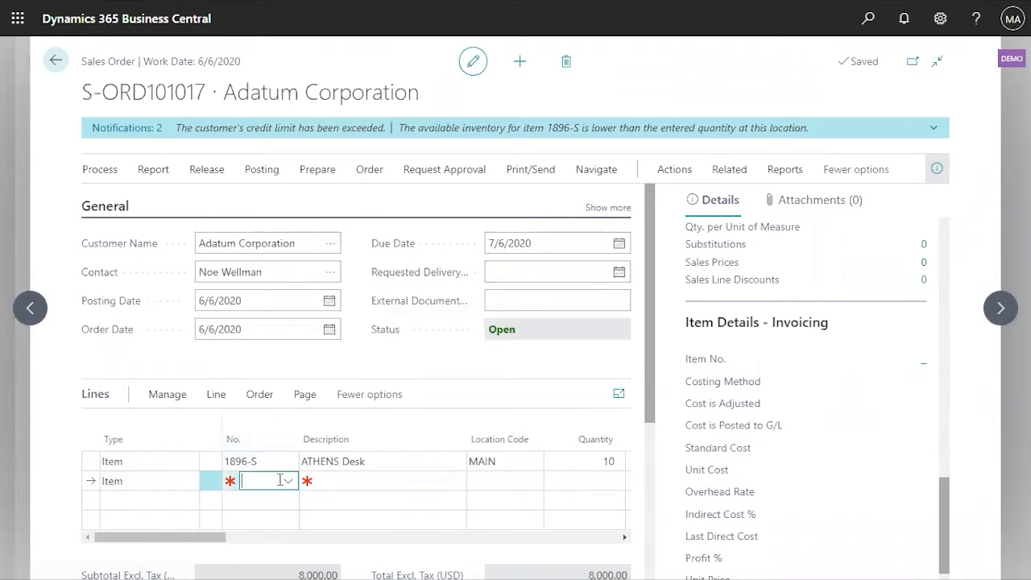
pyautogui.click(287, 481)
pyautogui.click(362, 352)
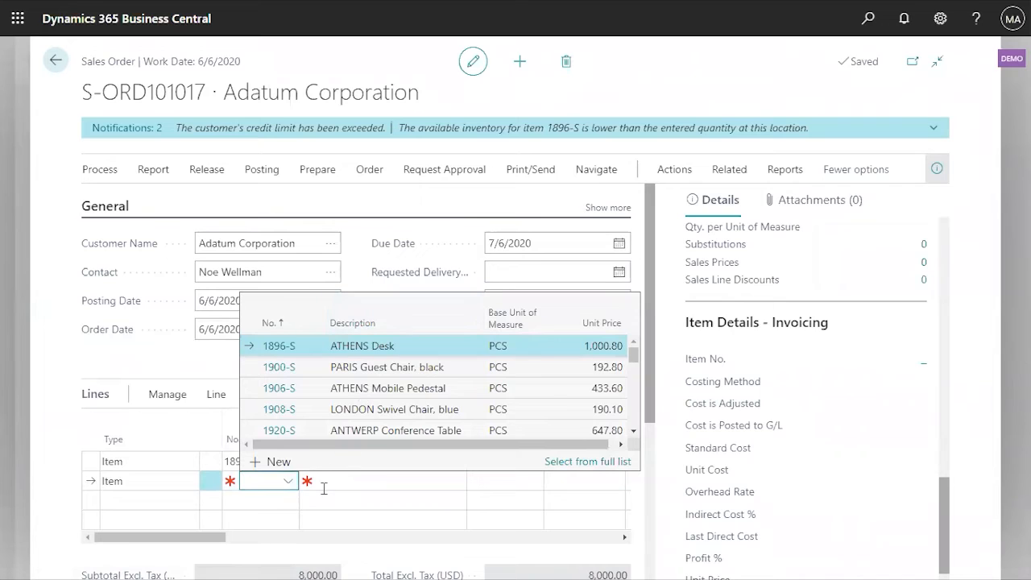
pyautogui.click(583, 481)
pyautogui.write('10')
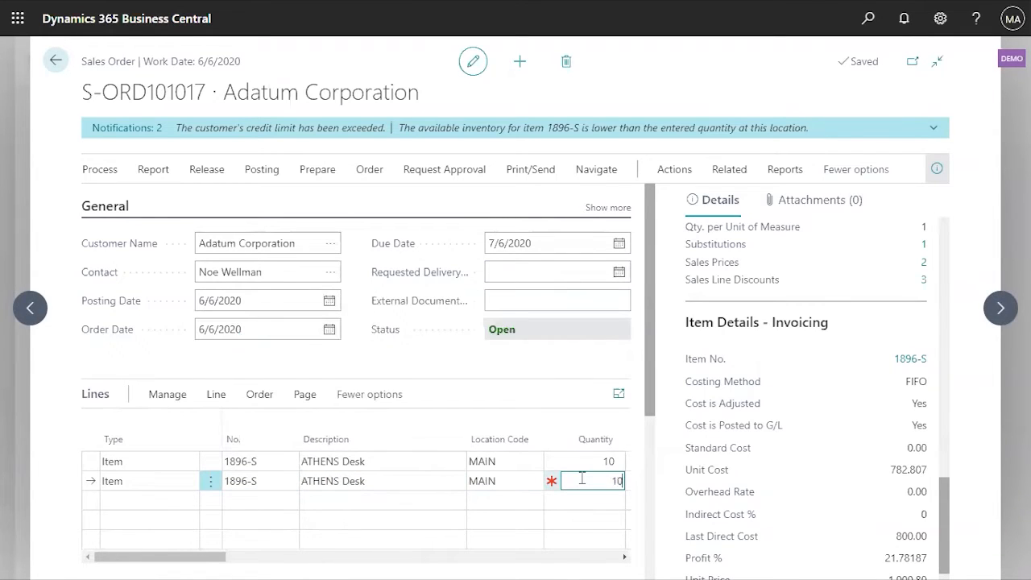
pyautogui.press('Tab')
pyautogui.moveTo(196, 556); pyautogui.dragTo(9, 569)
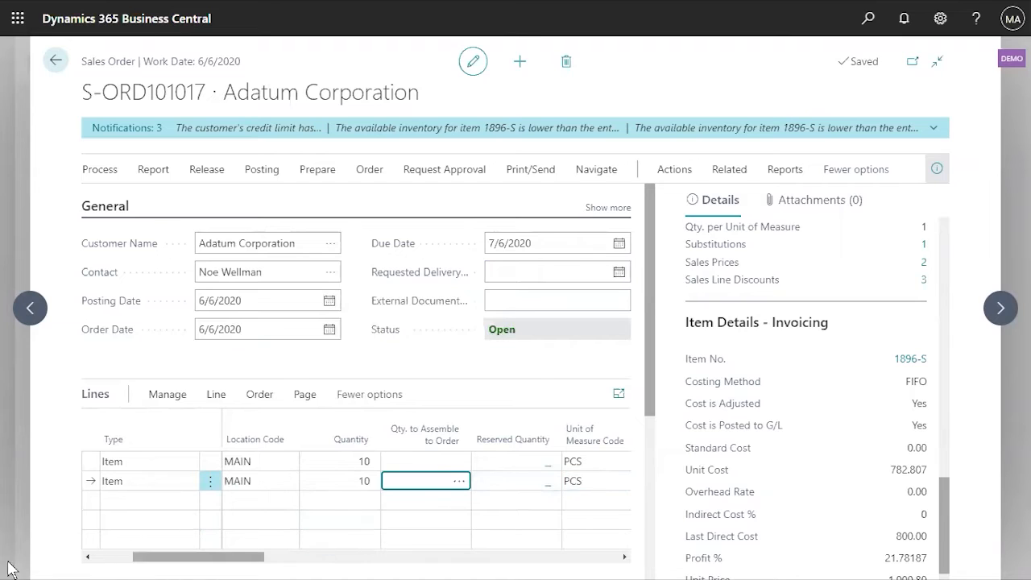
# Set the STORES dimension of the second ATHENS Desk line to value code 03 (Store South) and close its dimension entries.
pyautogui.click(266, 481)
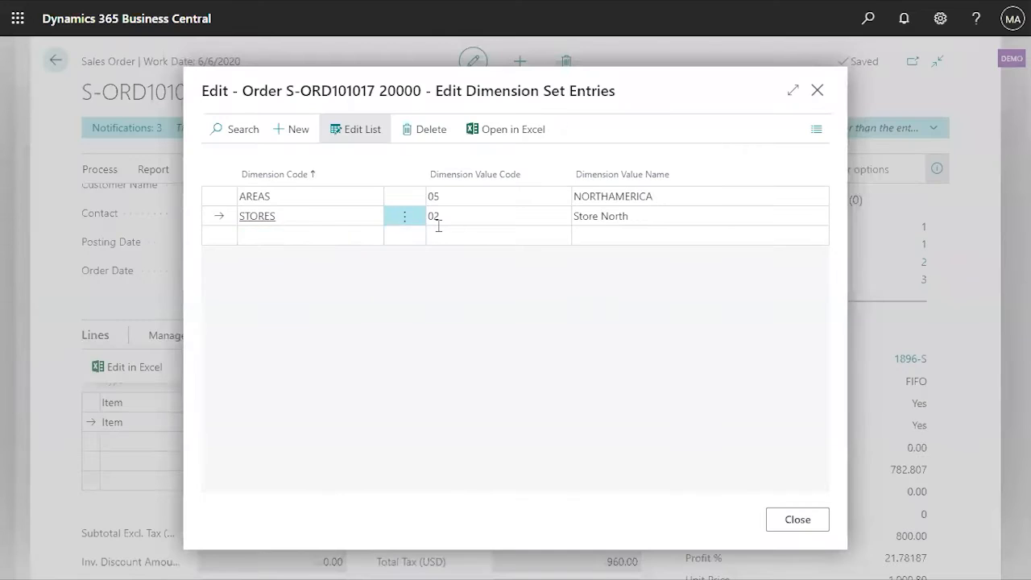
pyautogui.click(457, 221)
pyautogui.doubleClick(459, 221)
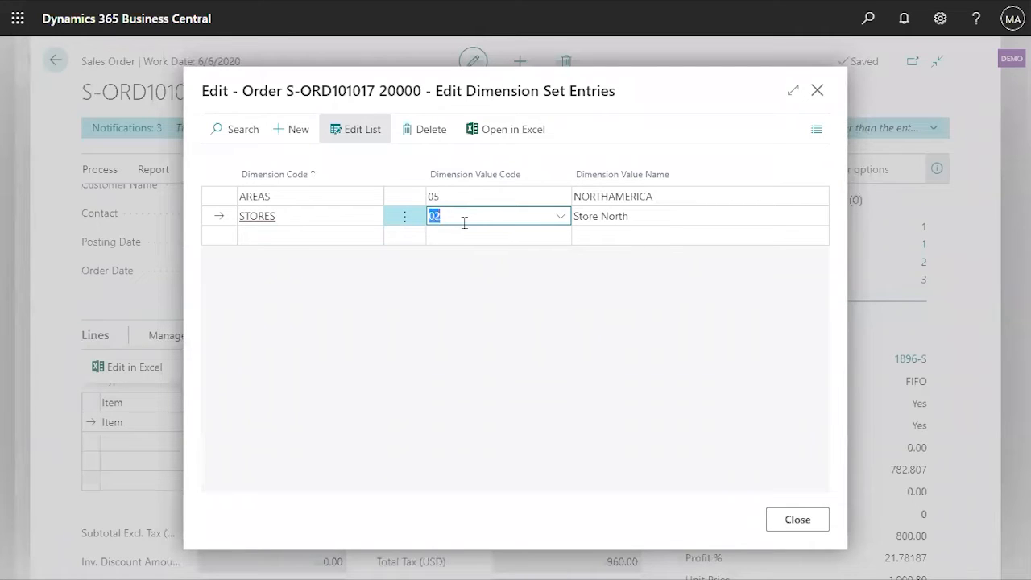
pyautogui.click(561, 219)
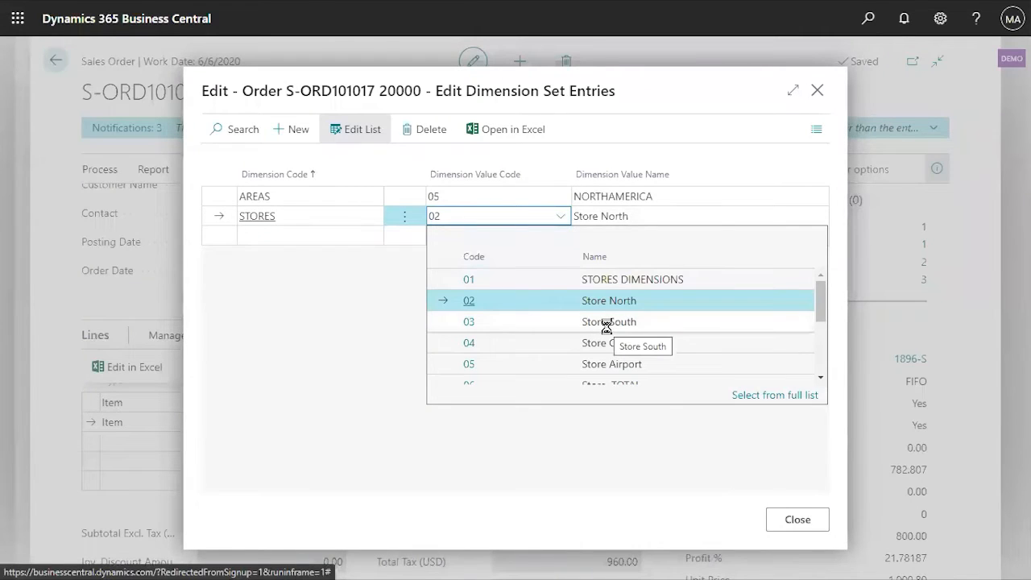
pyautogui.click(586, 320)
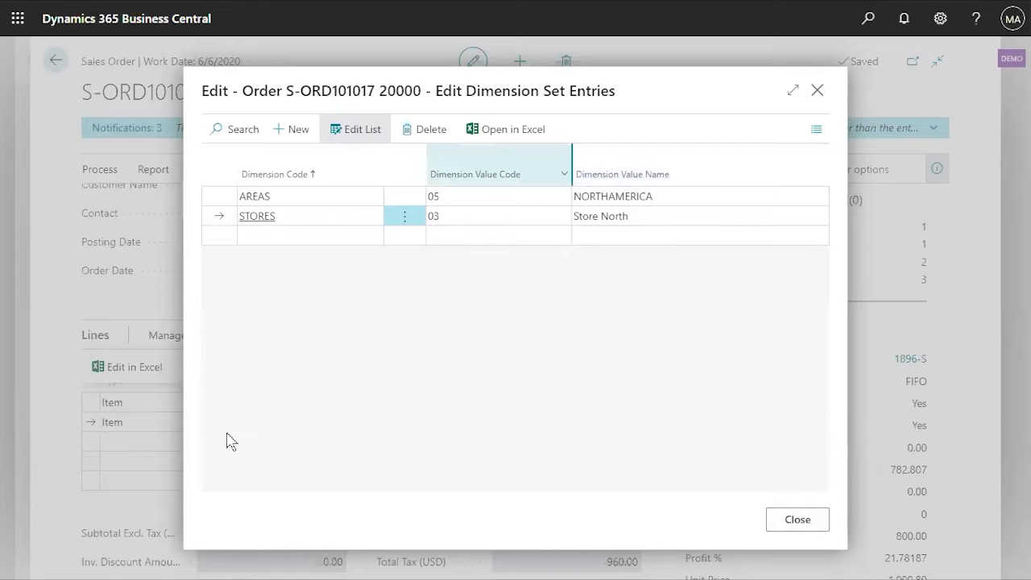
pyautogui.press('Escape')
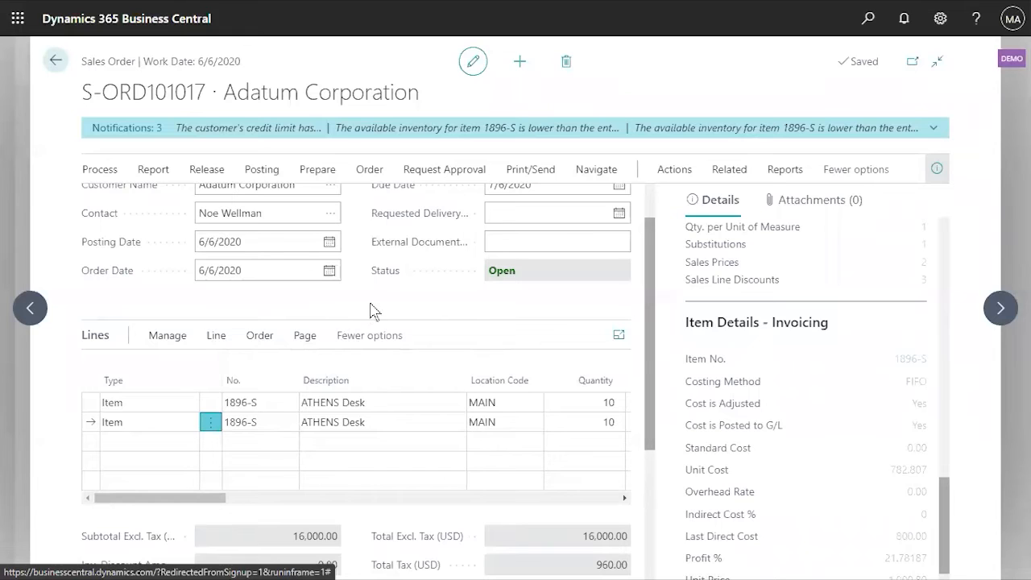
# Try to preview the posting of the two-line sales order.
pyautogui.scroll(1, 373, 305)
pyautogui.moveTo(375, 304)
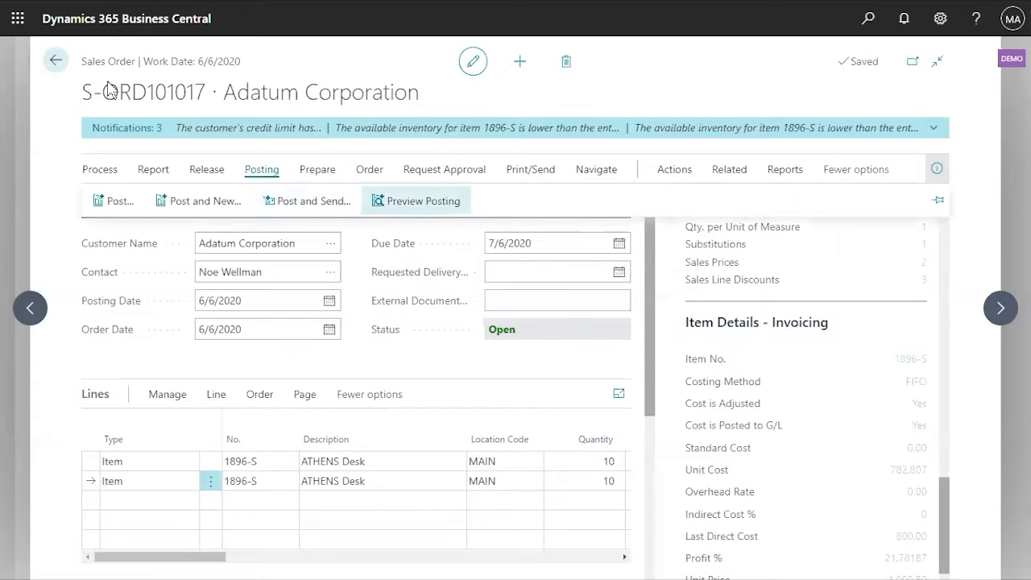
pyautogui.click(54, 63)
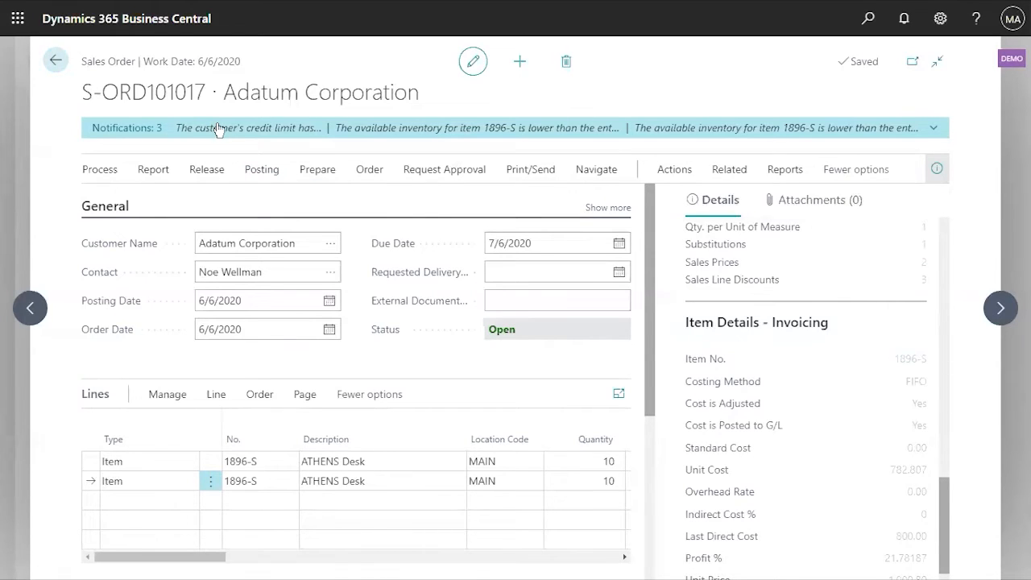
# Expand the order's notifications, exit the full-screen view and reload the page, agreeing to leave the site.
pyautogui.click(448, 129)
pyautogui.press('F11')
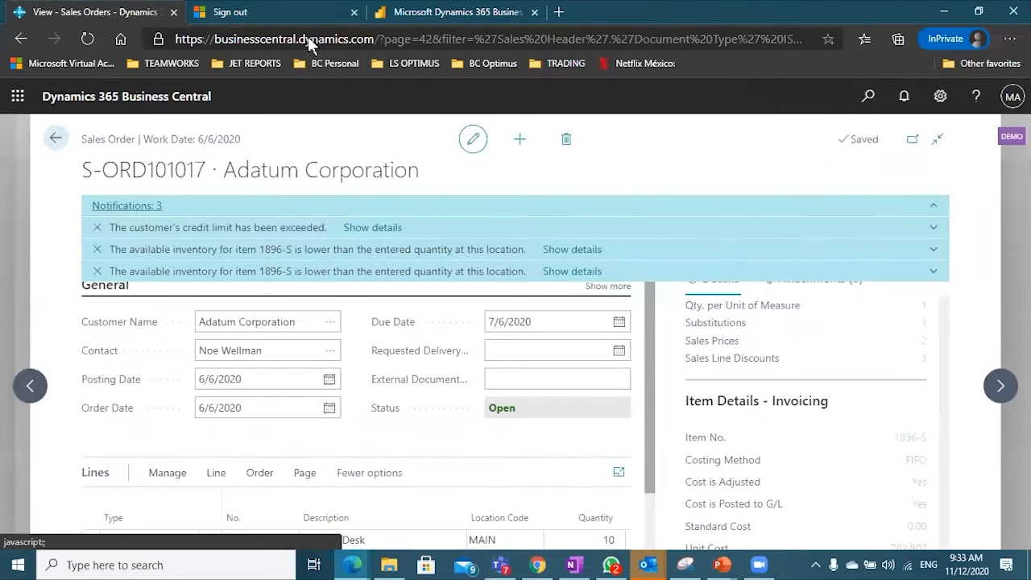
pyautogui.click(309, 39)
pyautogui.press('Return')
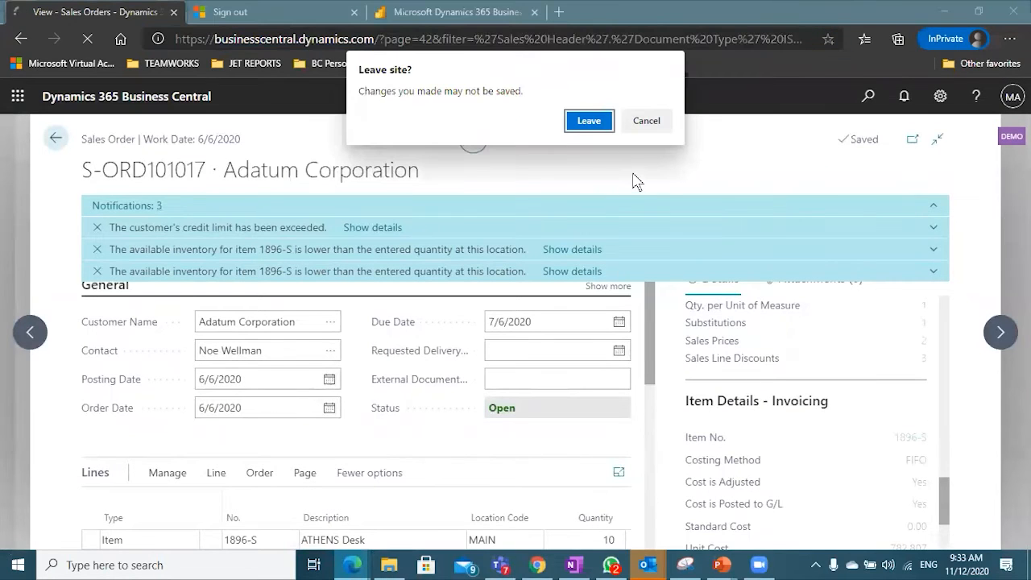
pyautogui.click(589, 127)
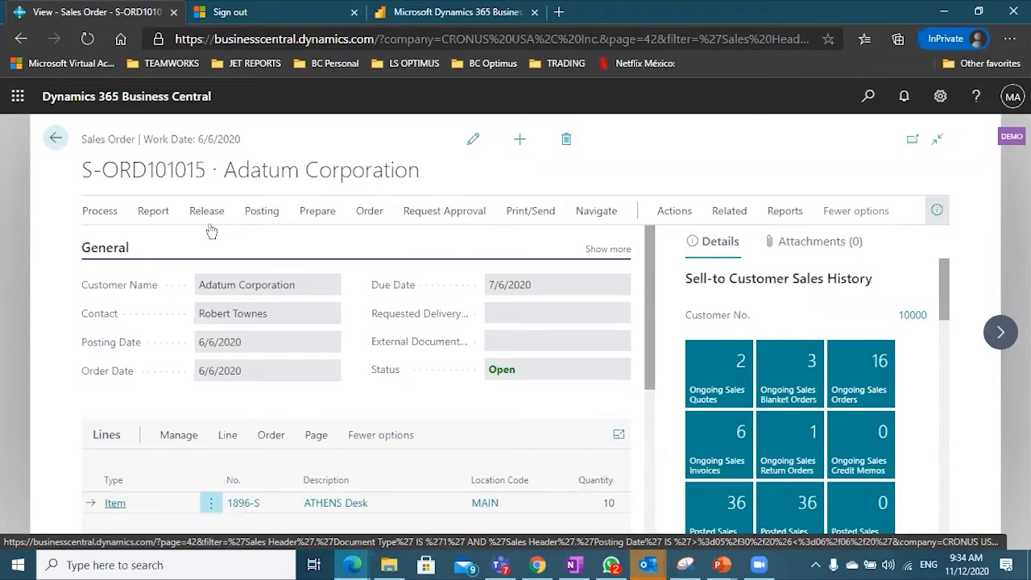
# Preview the posting of Adatum Corporation's sales order S-ORD101015.
pyautogui.click(270, 212)
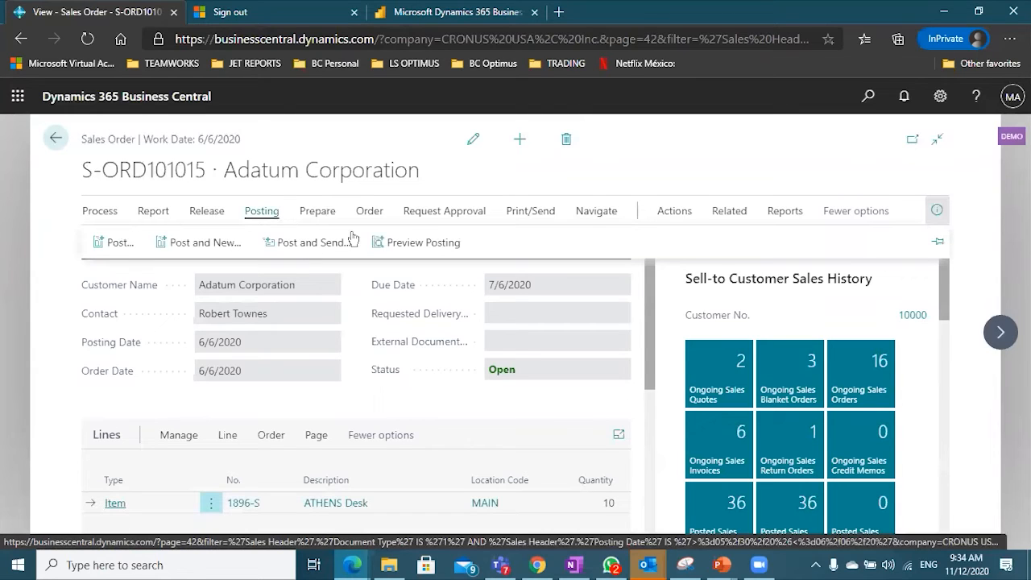
pyautogui.click(406, 242)
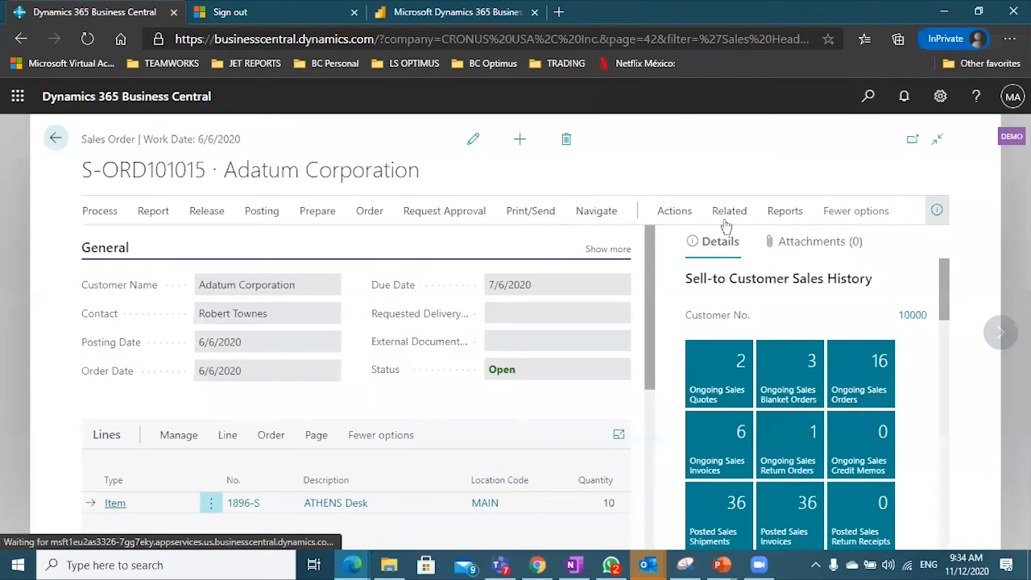
# Add the STORES dimension with value code 02 (Store North) to order S-ORD101015's header and update the lines with it.
pyautogui.click(122, 245)
pyautogui.click(124, 357)
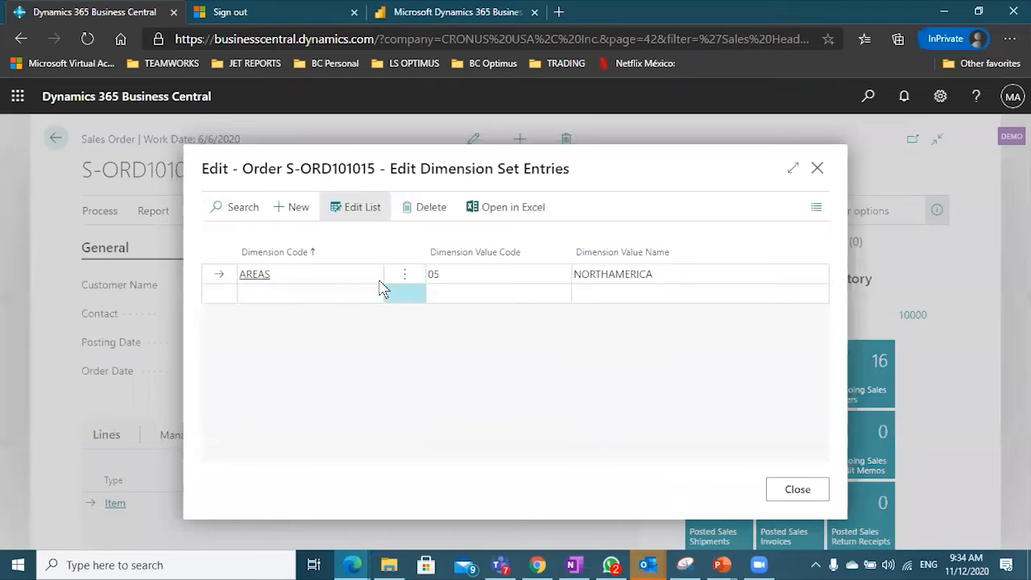
pyautogui.click(342, 287)
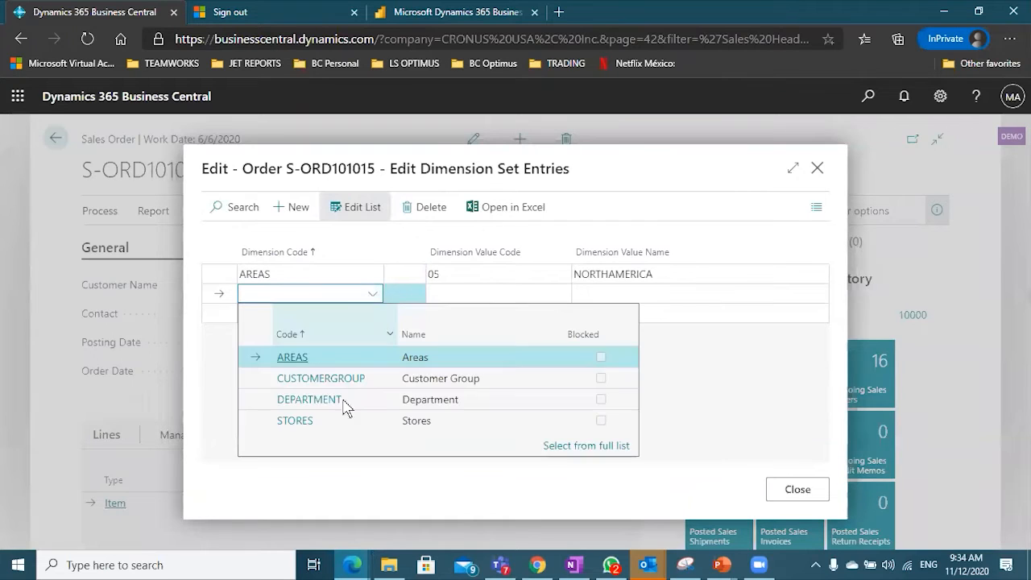
pyautogui.click(356, 426)
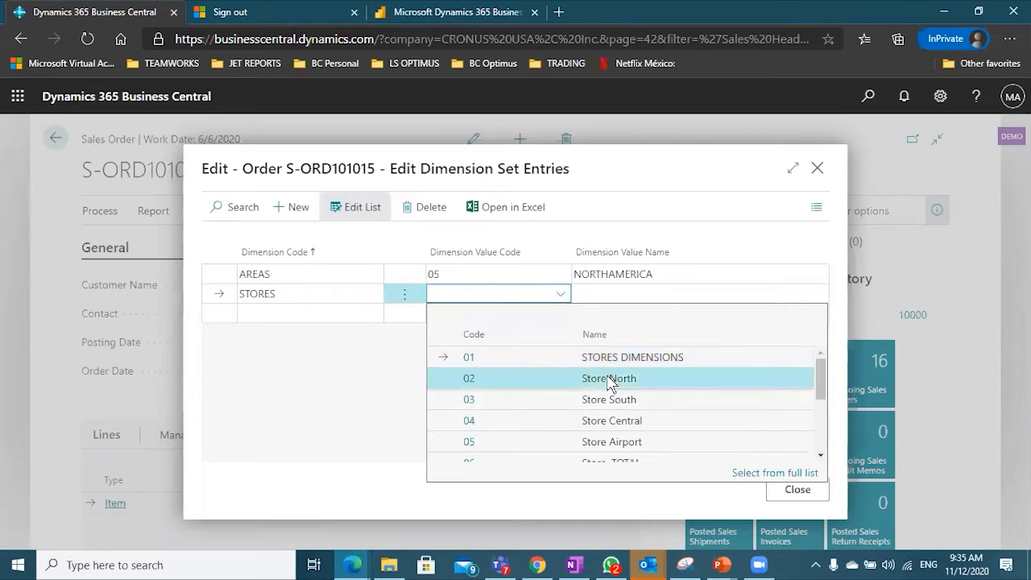
pyautogui.click(598, 382)
pyautogui.click(701, 416)
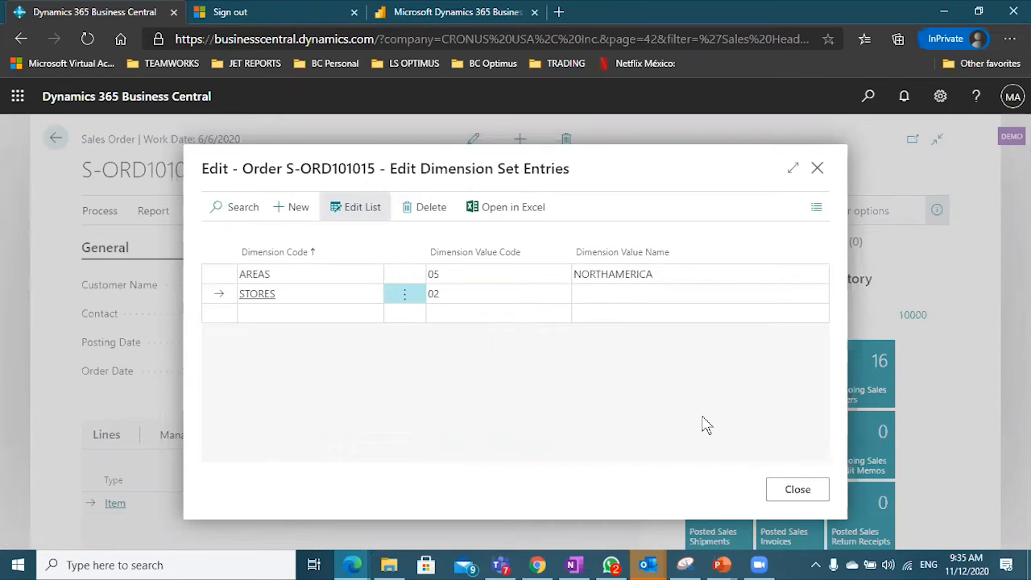
pyautogui.click(502, 326)
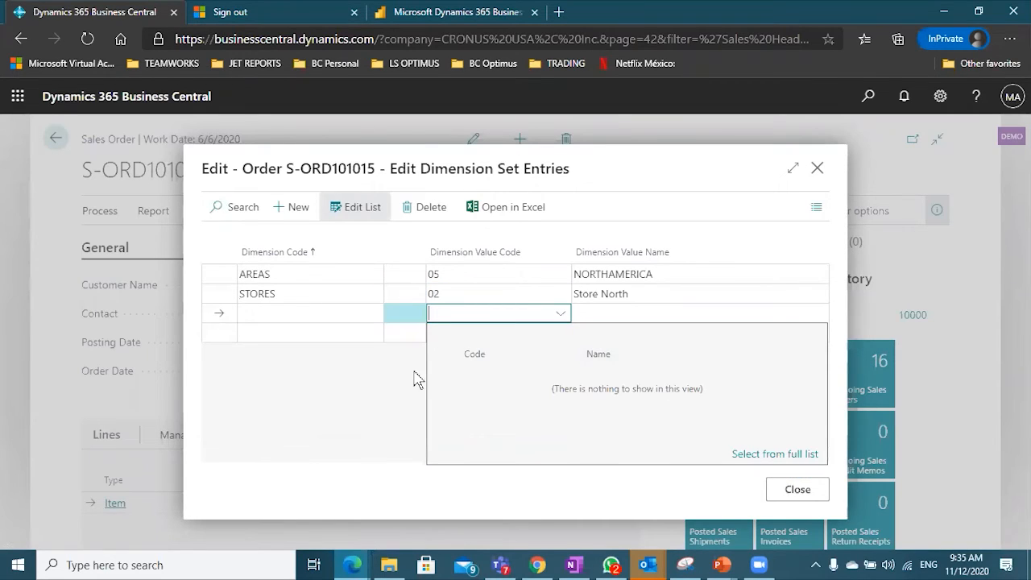
pyautogui.click(791, 489)
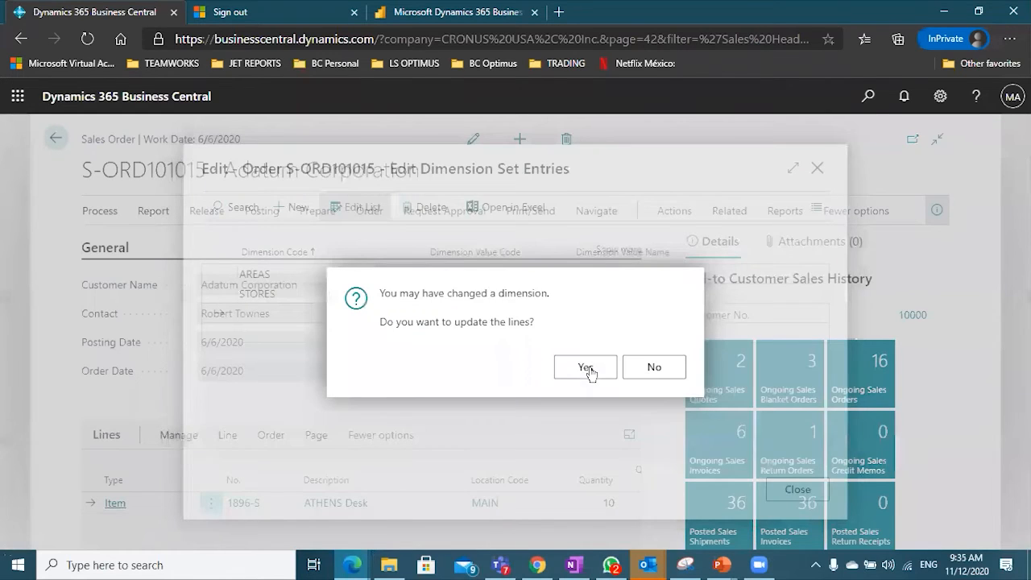
pyautogui.click(587, 369)
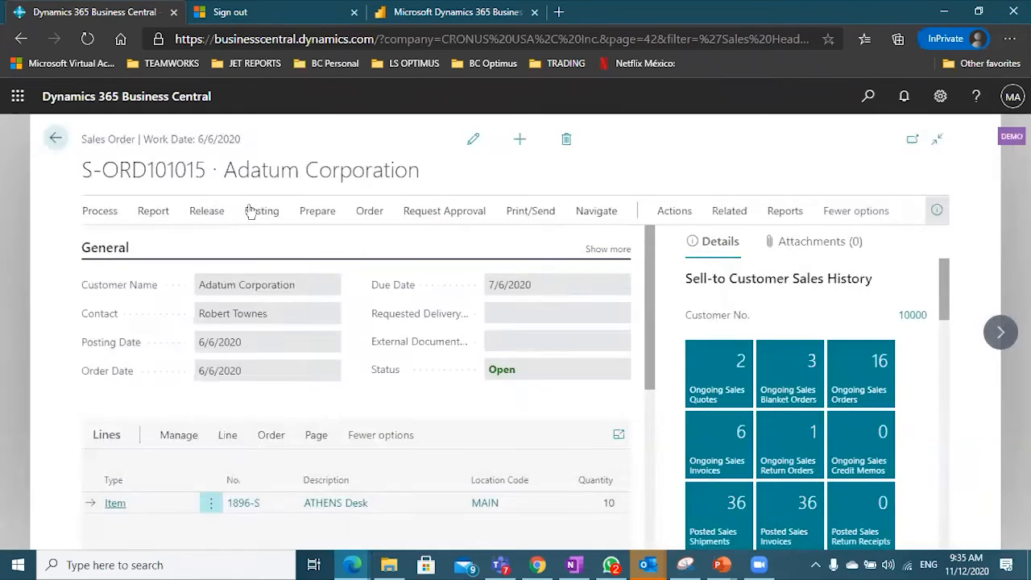
# Preview the posting of sales order S-ORD101015 and open its G/L entries.
pyautogui.click(258, 213)
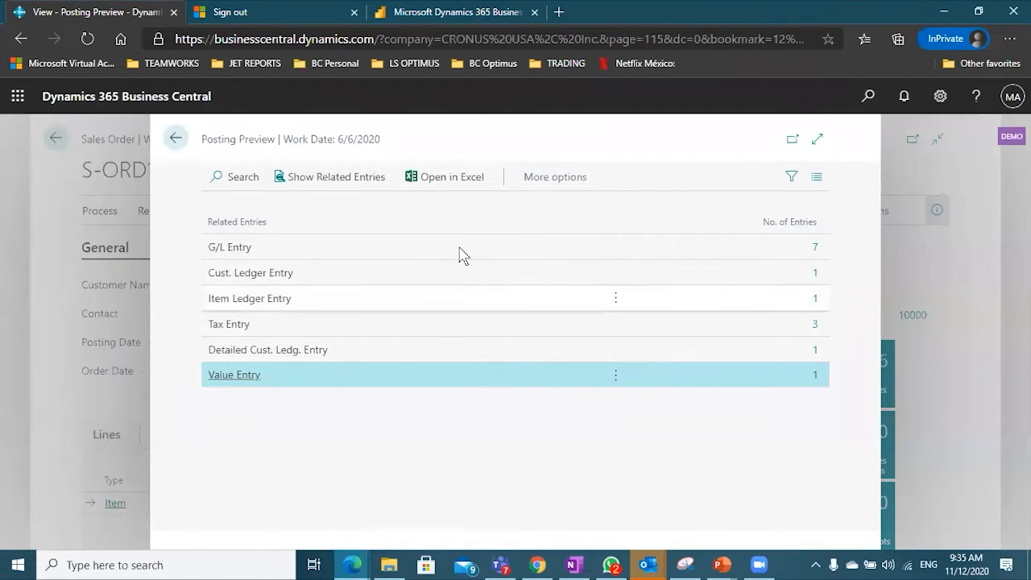
pyautogui.moveTo(266, 260)
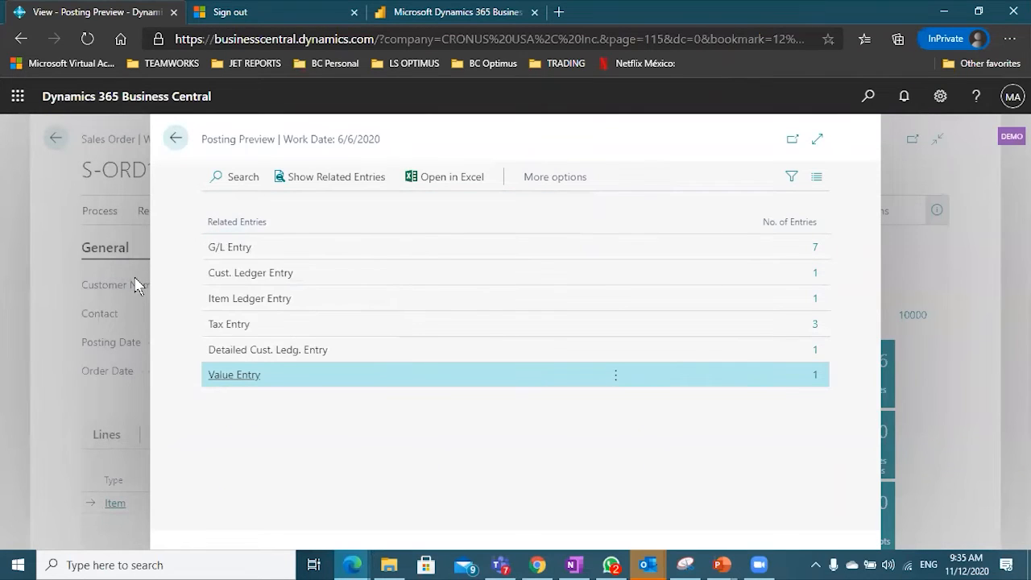
pyautogui.click(817, 249)
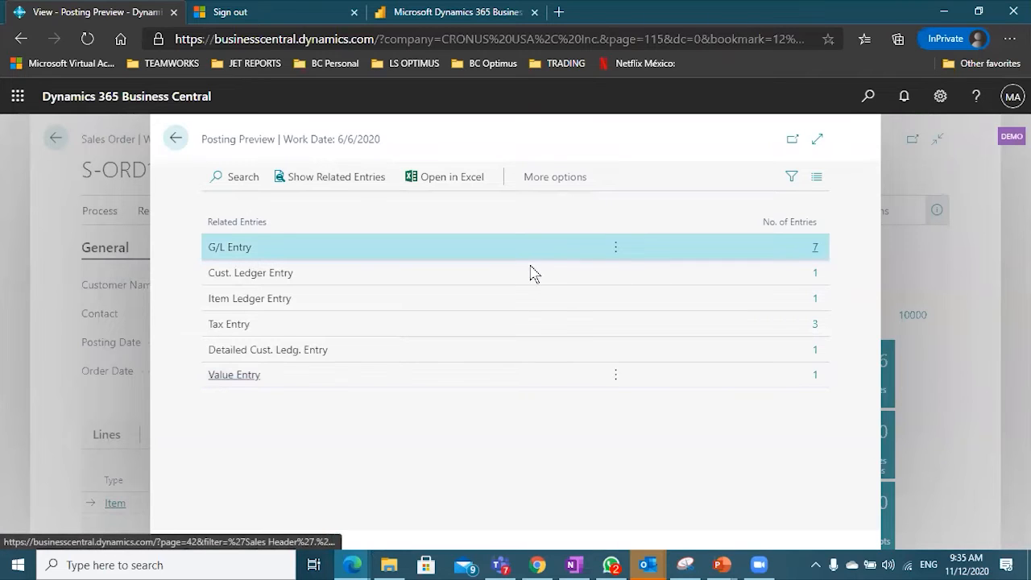
pyautogui.click(460, 252)
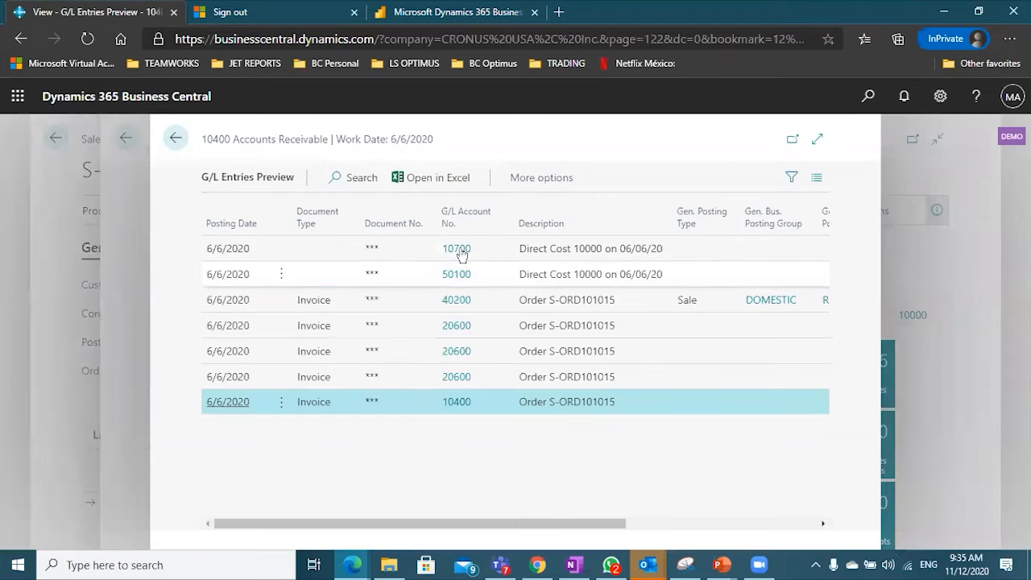
# Look up the names of G/L accounts 40200, 20600 and 10400 in the preview and expand the page to full width.
pyautogui.click(456, 300)
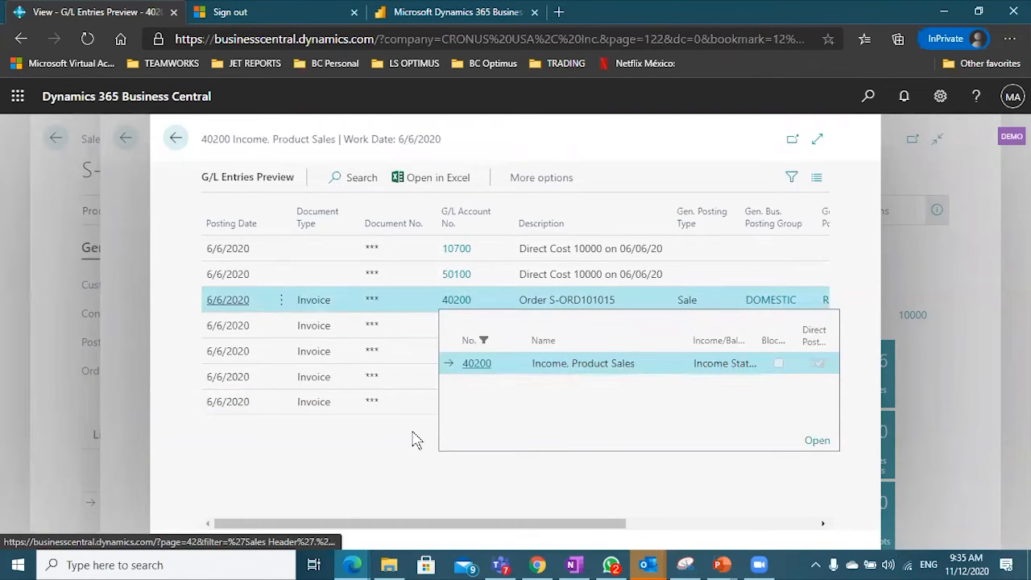
pyautogui.click(463, 331)
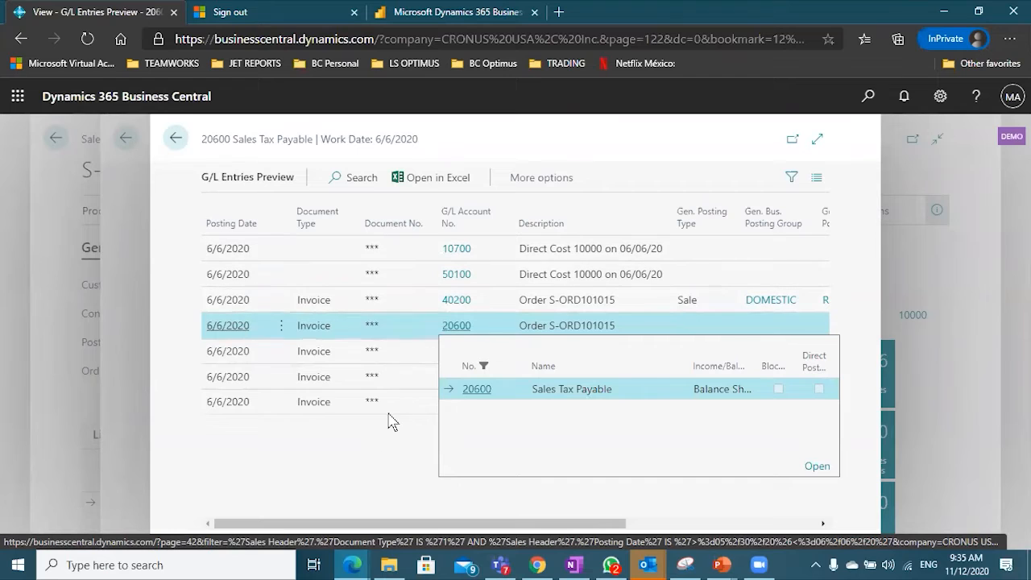
pyautogui.click(456, 404)
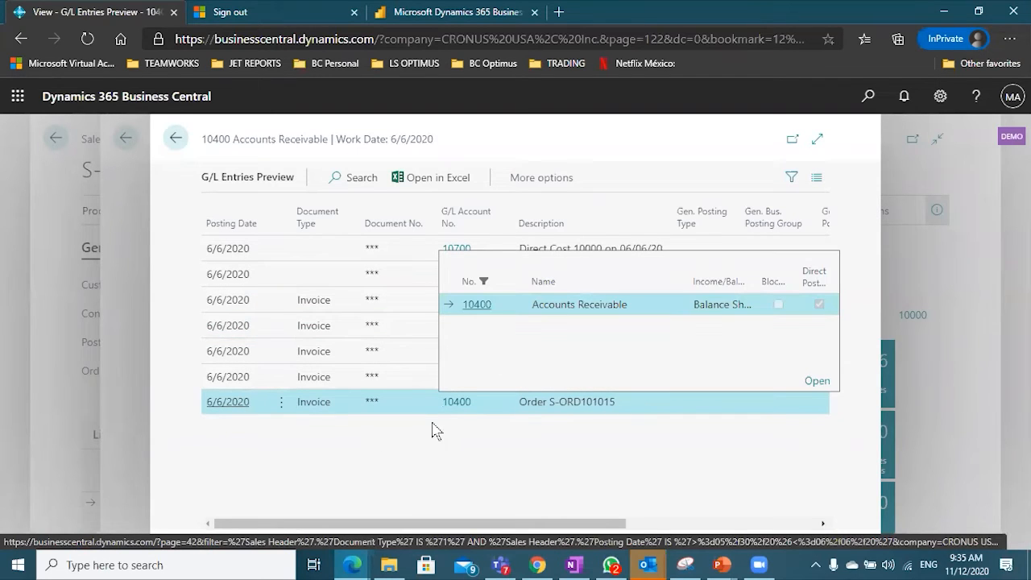
pyautogui.click(816, 140)
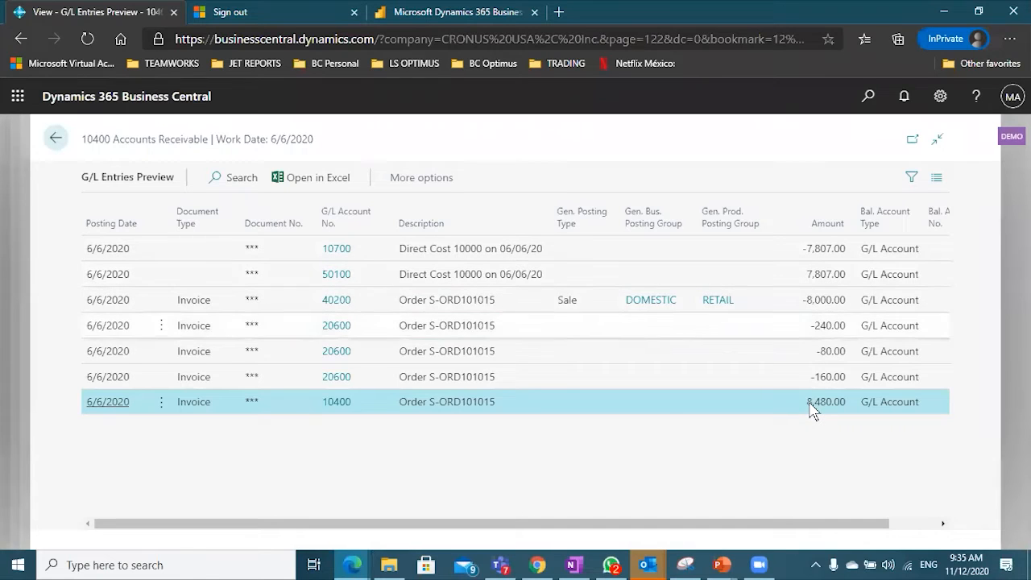
# View the dimensions of the previewed G/L entry for account 40200.
pyautogui.click(424, 188)
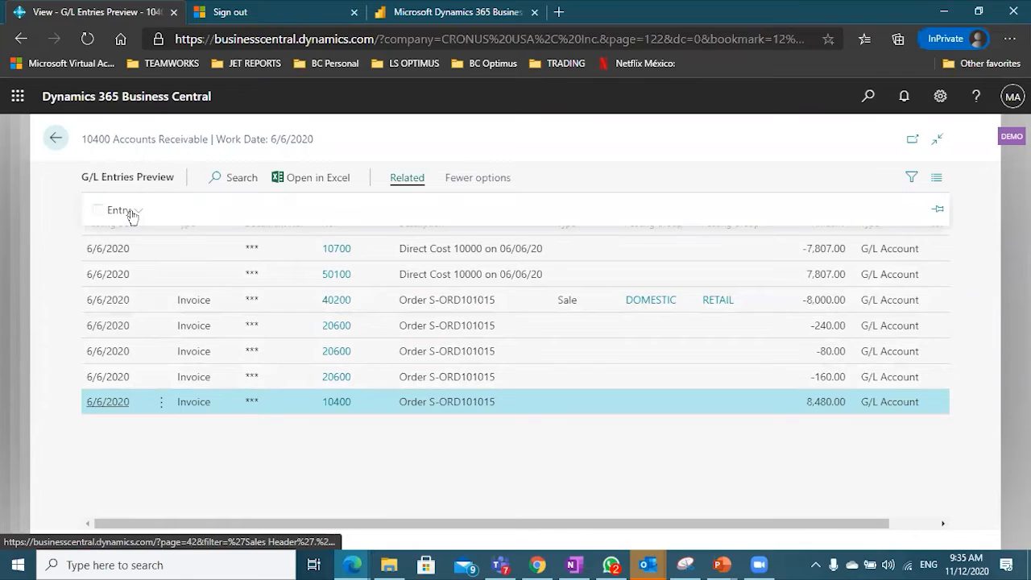
pyautogui.click(137, 209)
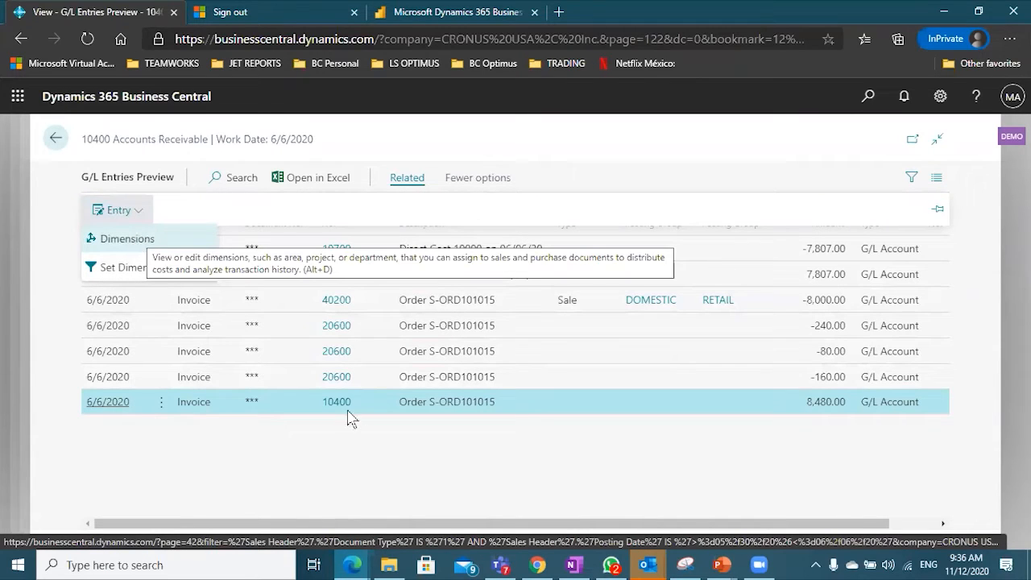
pyautogui.click(340, 304)
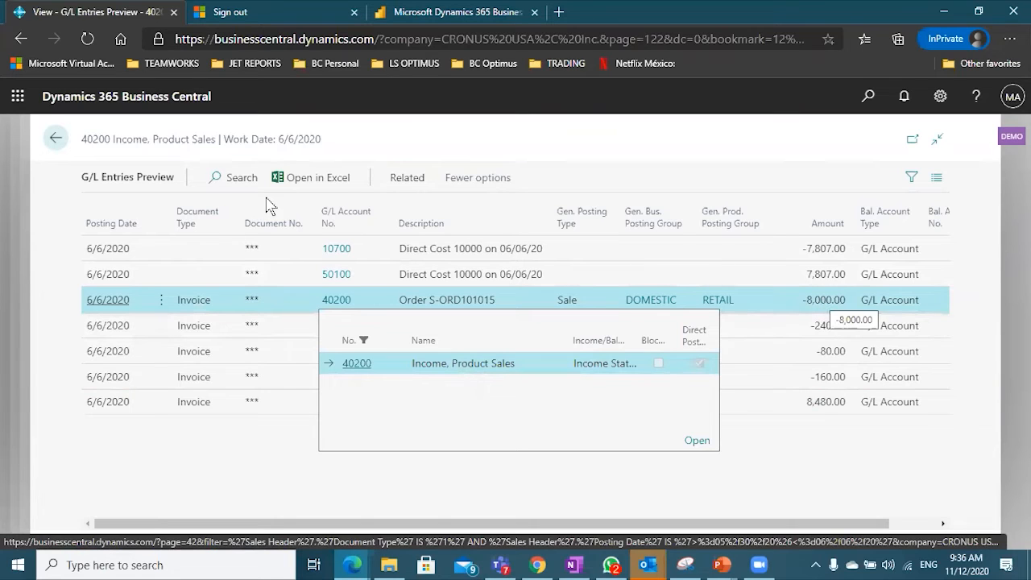
pyautogui.click(410, 179)
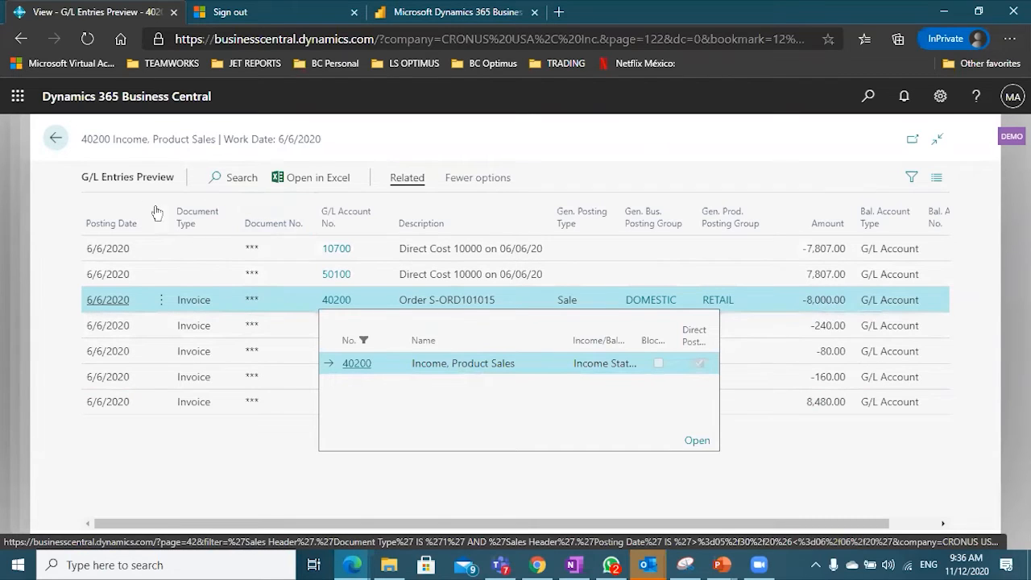
pyautogui.click(119, 211)
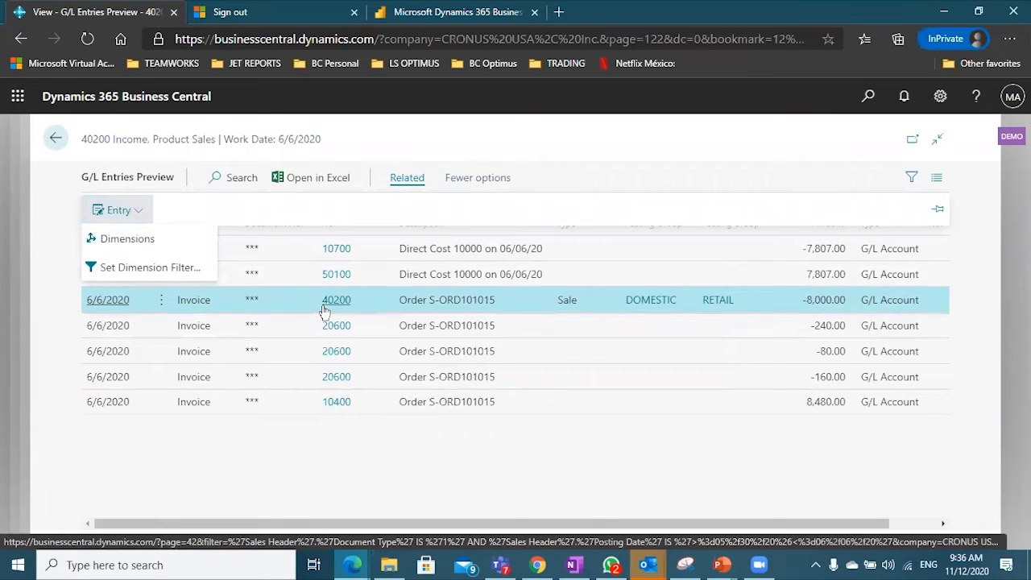
pyautogui.click(129, 240)
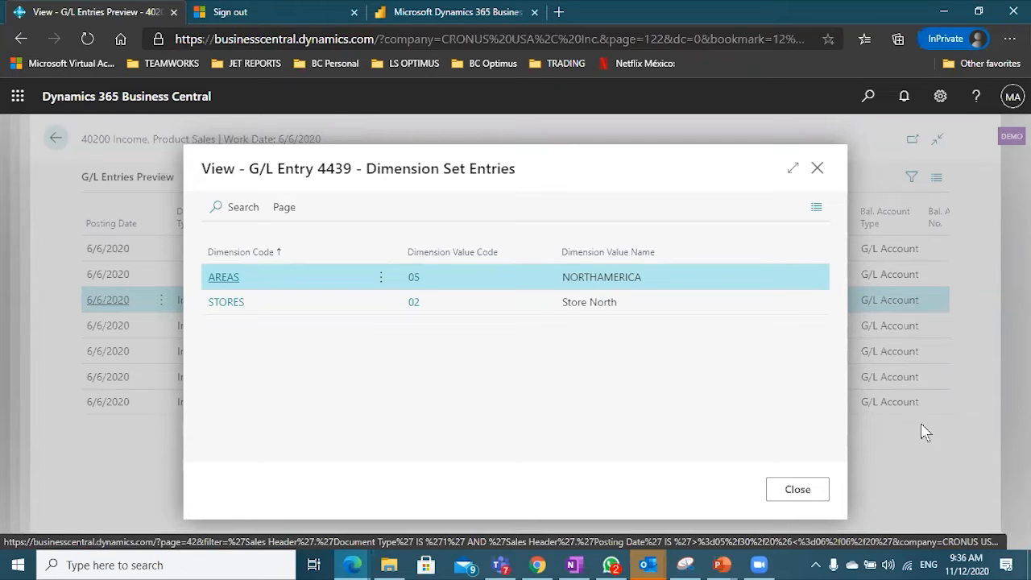
# Close the dimension entries, the posting previews and the sales order to return to the home page.
pyautogui.click(55, 138)
pyautogui.click(56, 138)
pyautogui.click(173, 140)
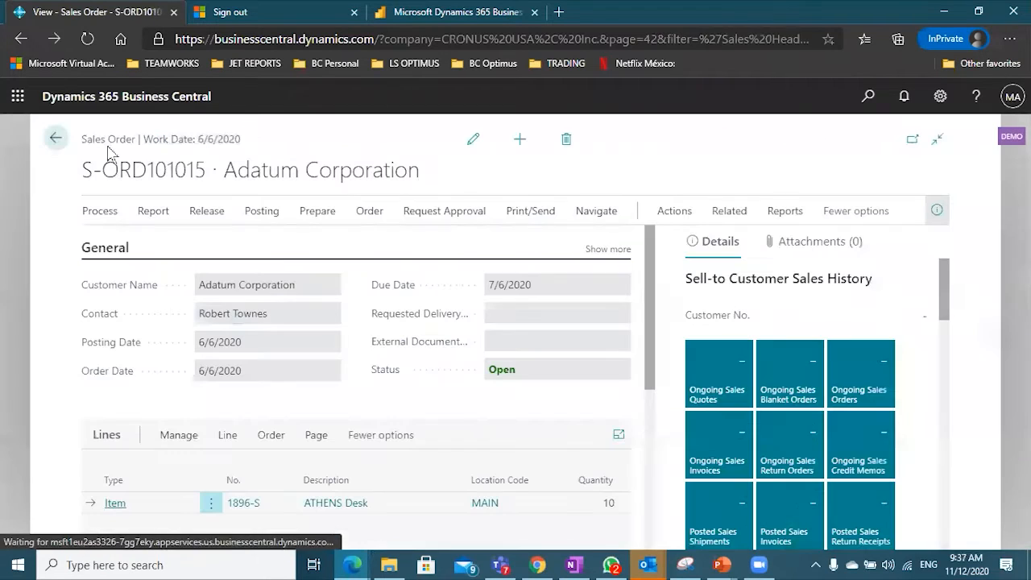
pyautogui.click(57, 141)
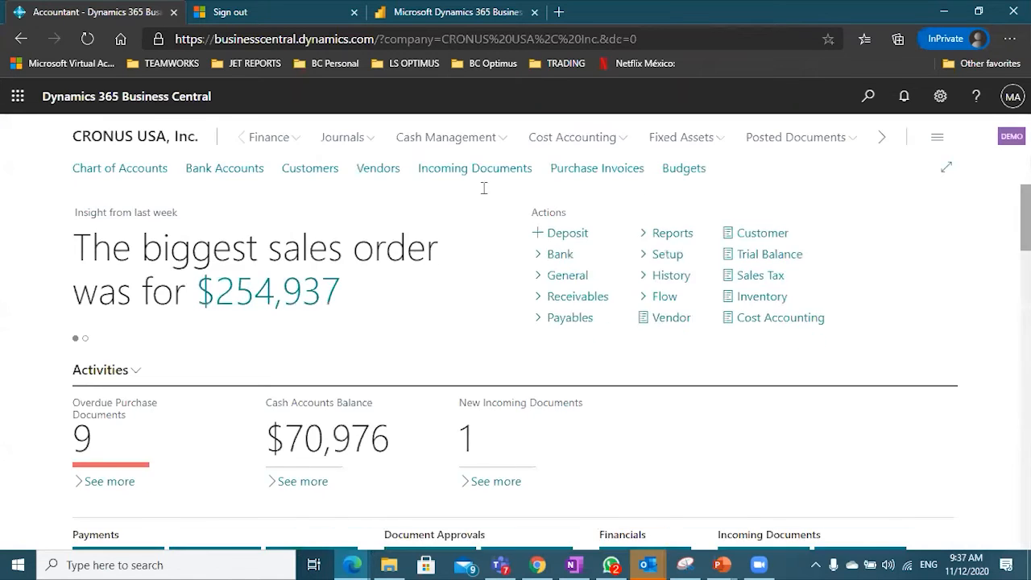
pyautogui.scroll(-2, 465, 219)
pyautogui.scroll(-3, 464, 219)
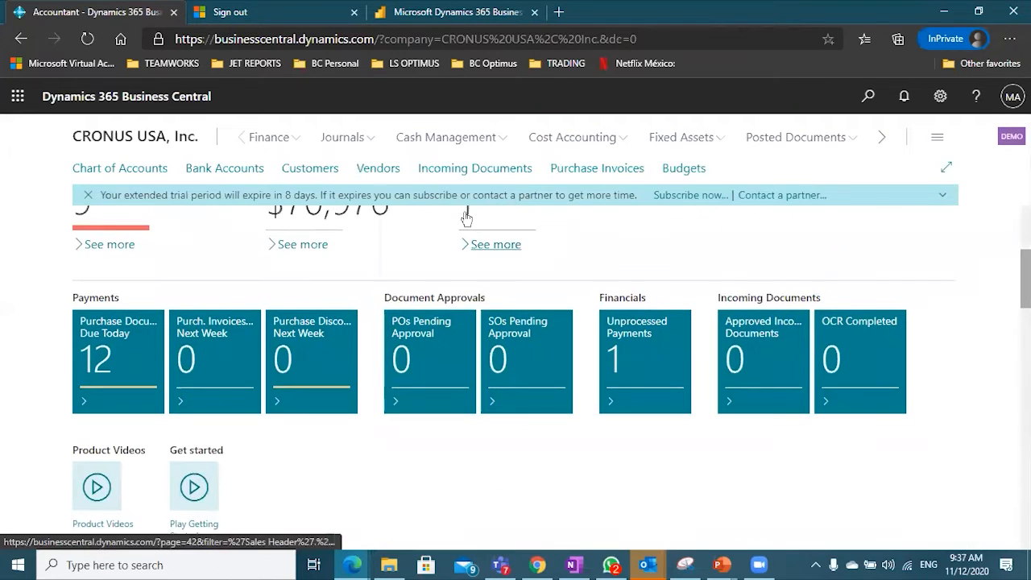
pyautogui.scroll(4, 472, 223)
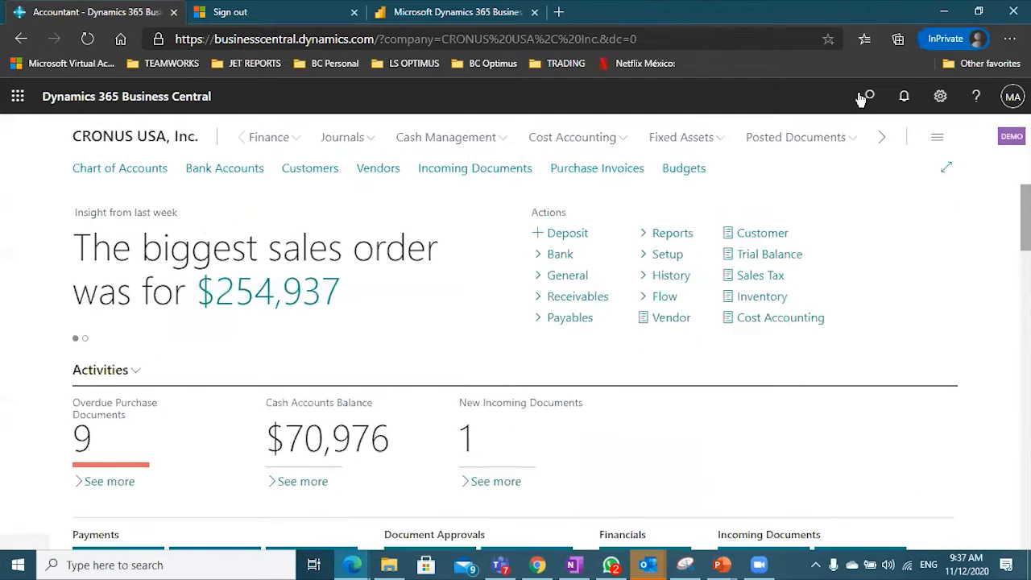
# Search for the dimensions and open the Dimensions page.
pyautogui.click(862, 99)
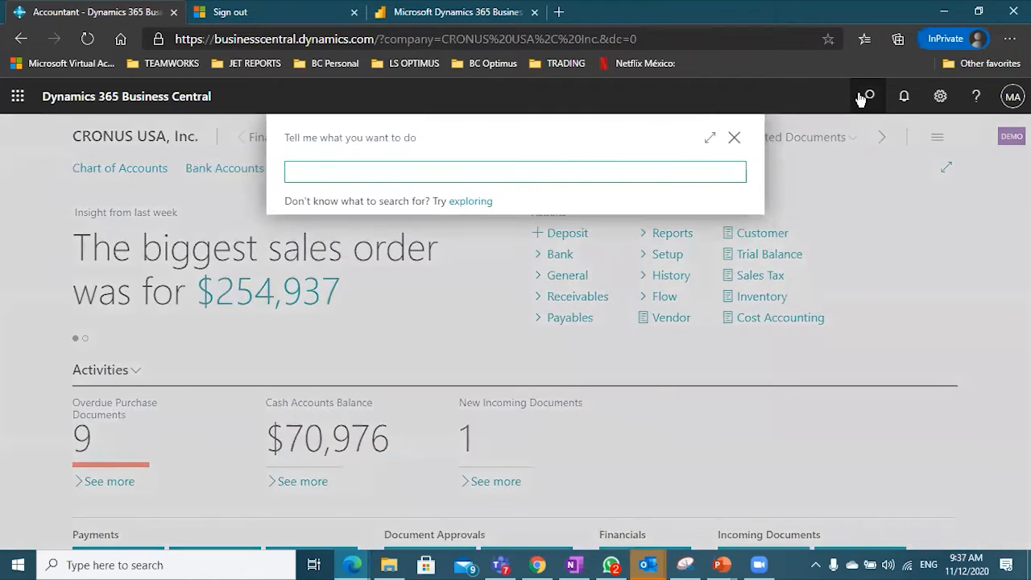
pyautogui.write('dimesions')
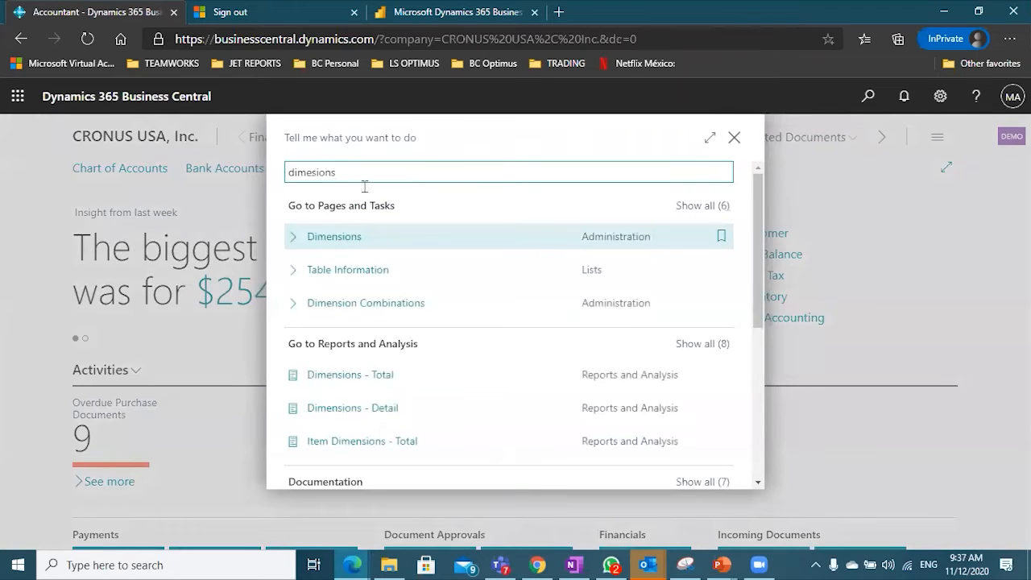
pyautogui.click(879, 97)
pyautogui.click(881, 96)
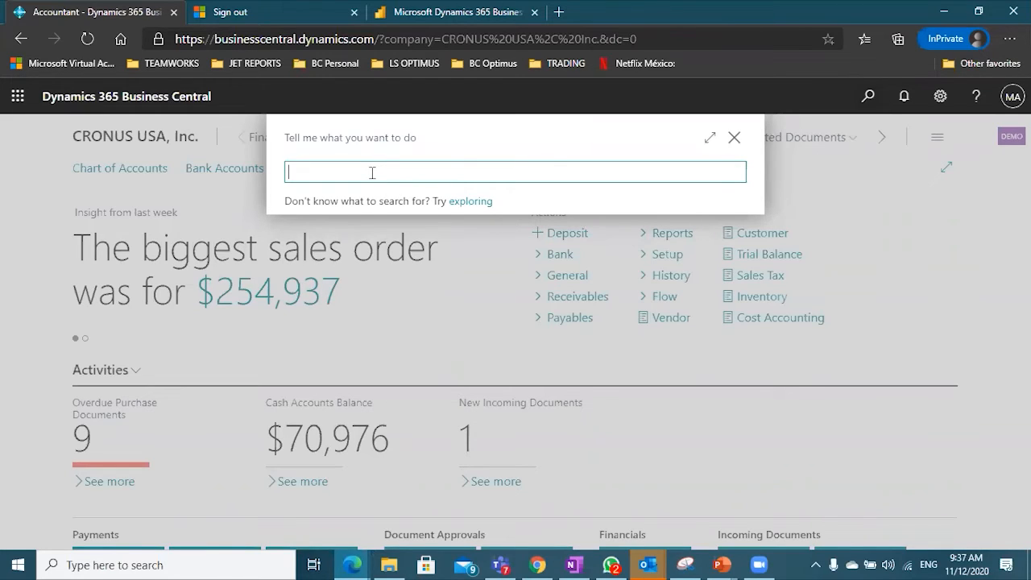
pyautogui.write('dimesions')
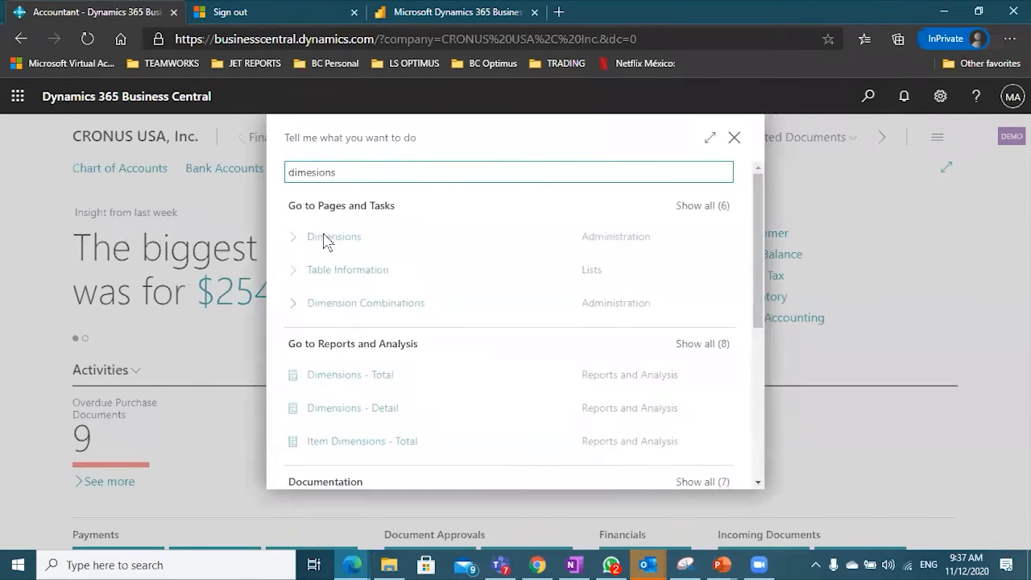
pyautogui.click(322, 235)
# Add a new dimension with the code EVENT below STORES.
pyautogui.press('Down')
pyautogui.press('Down')
pyautogui.press('Down')
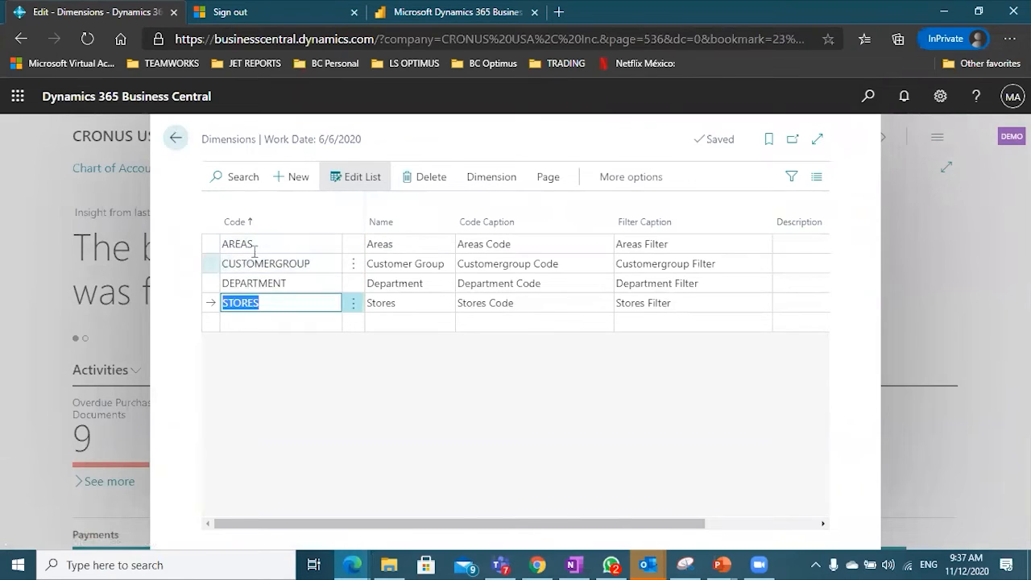
pyautogui.press('Up')
pyautogui.press('Up')
pyautogui.press('Down')
pyautogui.press('Down')
pyautogui.press('Down')
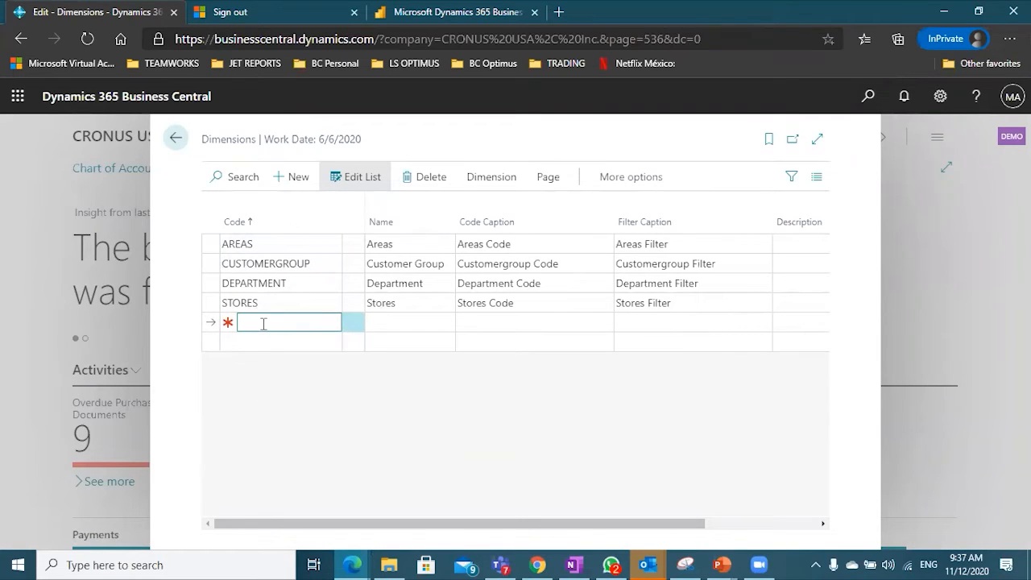
pyautogui.write('EVENT')
pyautogui.press('Tab')
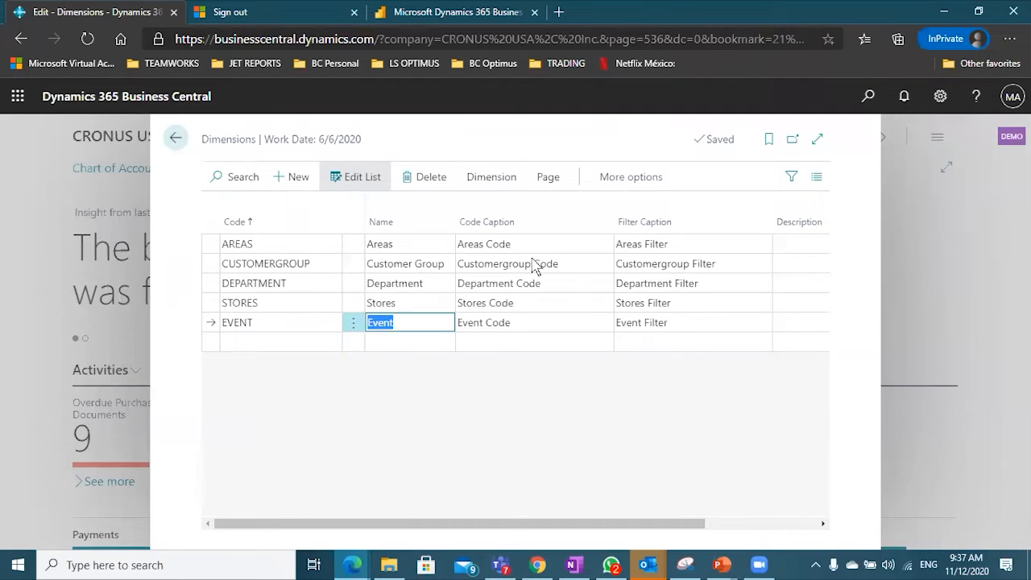
# Open the dimension values of the EVENT dimension and add the code WINTER.
pyautogui.click(405, 324)
pyautogui.click(490, 179)
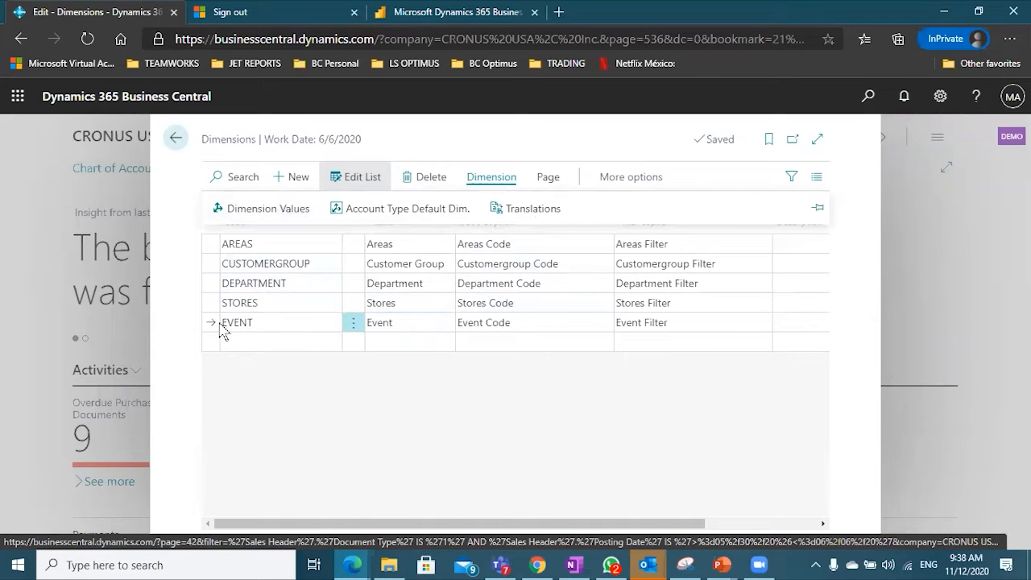
pyautogui.click(266, 209)
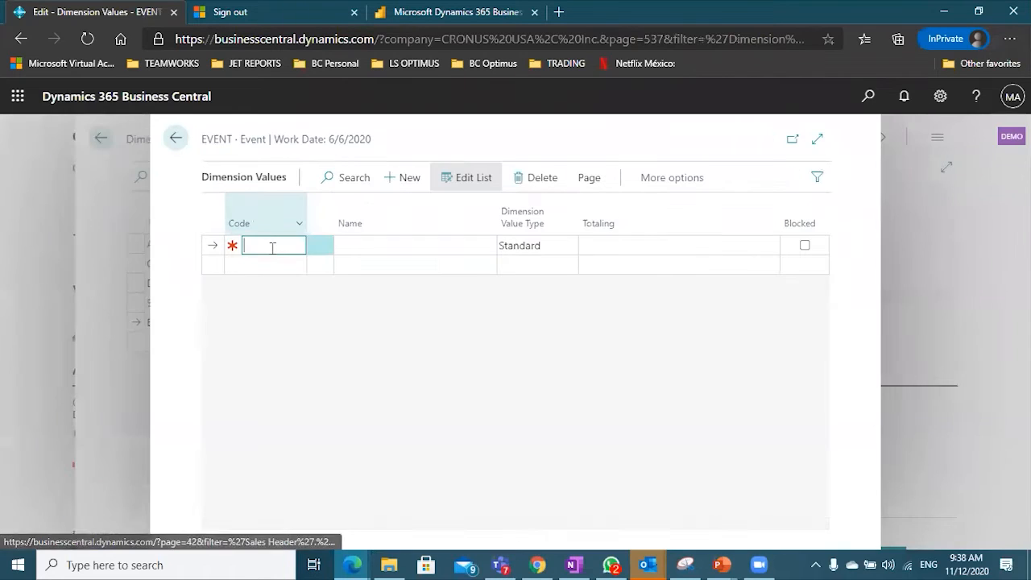
pyautogui.write('WITER')
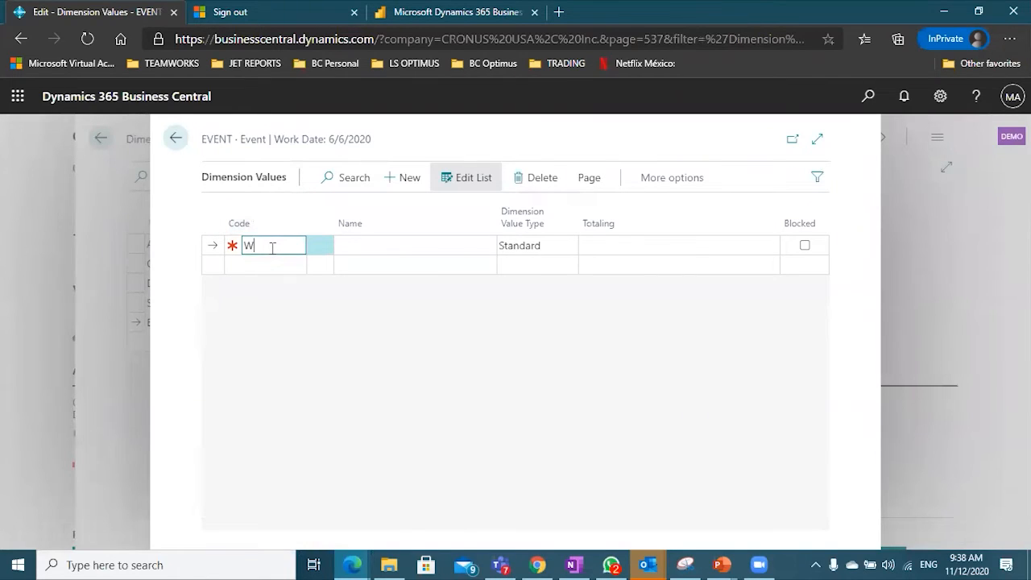
pyautogui.press('BackSpace')
pyautogui.press('BackSpace')
pyautogui.press('BackSpace')
pyautogui.write('NTER')
pyautogui.press('Tab')
# Add the EVENT dimension values SPRING and SUMMER below WINTER.
pyautogui.click(252, 268)
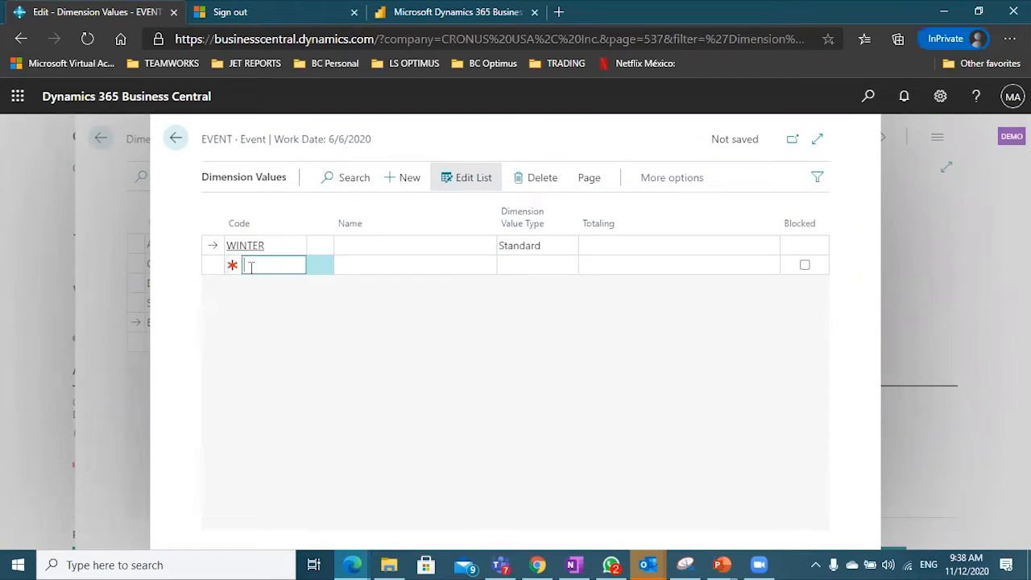
pyautogui.write('SPRING')
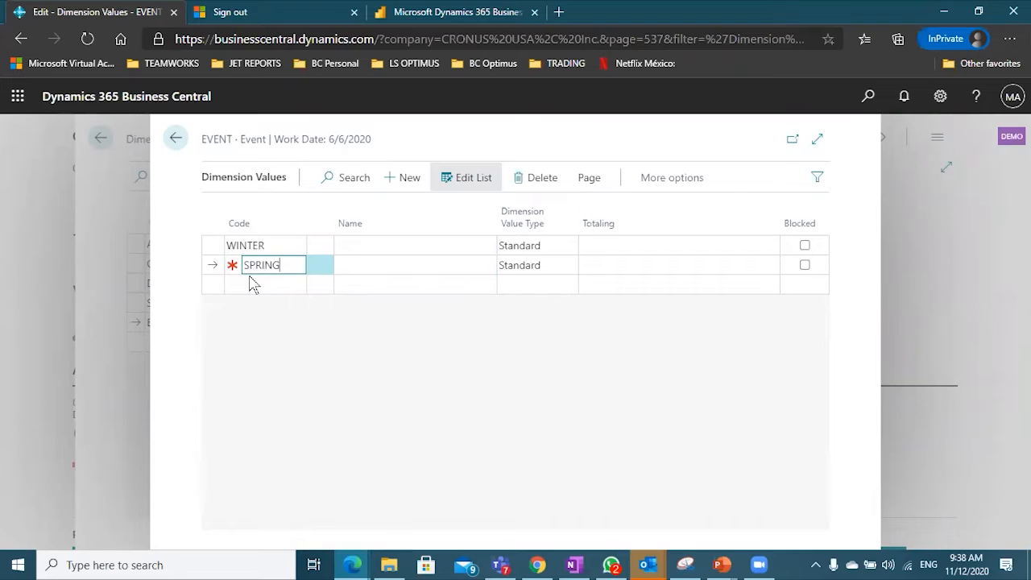
pyautogui.press('Tab')
pyautogui.click(248, 280)
pyautogui.write('SUMMER')
# Add two more EVENT dimension values with the codes PARTY01 and TEENS.
pyautogui.click(242, 304)
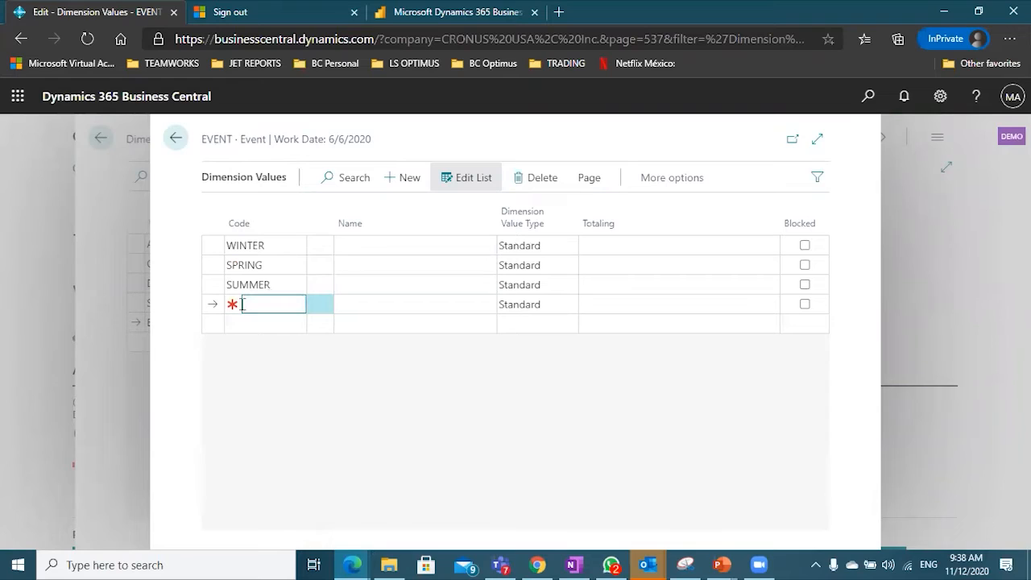
pyautogui.write('PARTY01')
pyautogui.click(263, 324)
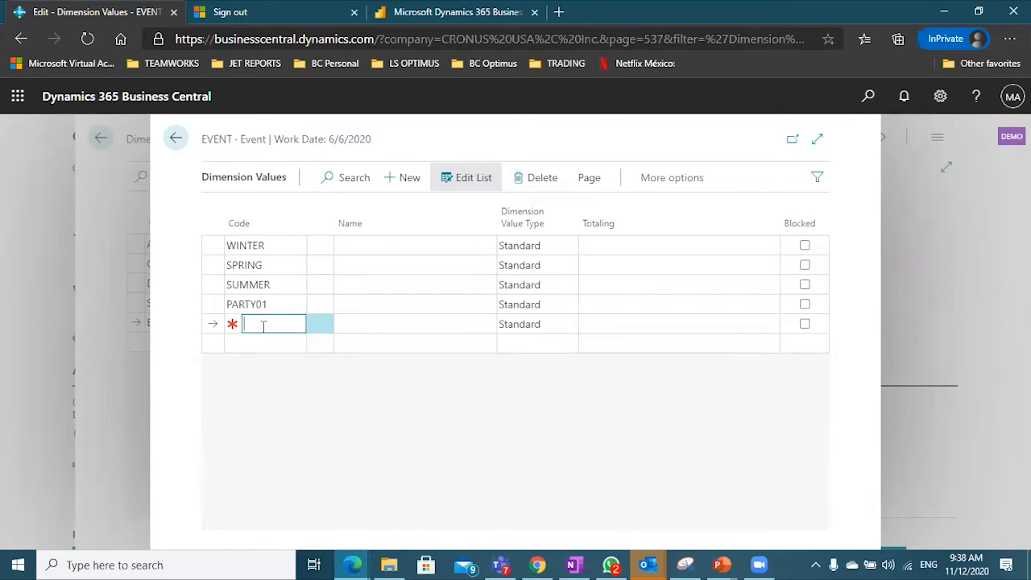
pyautogui.write('TEENS')
pyautogui.press('Tab')
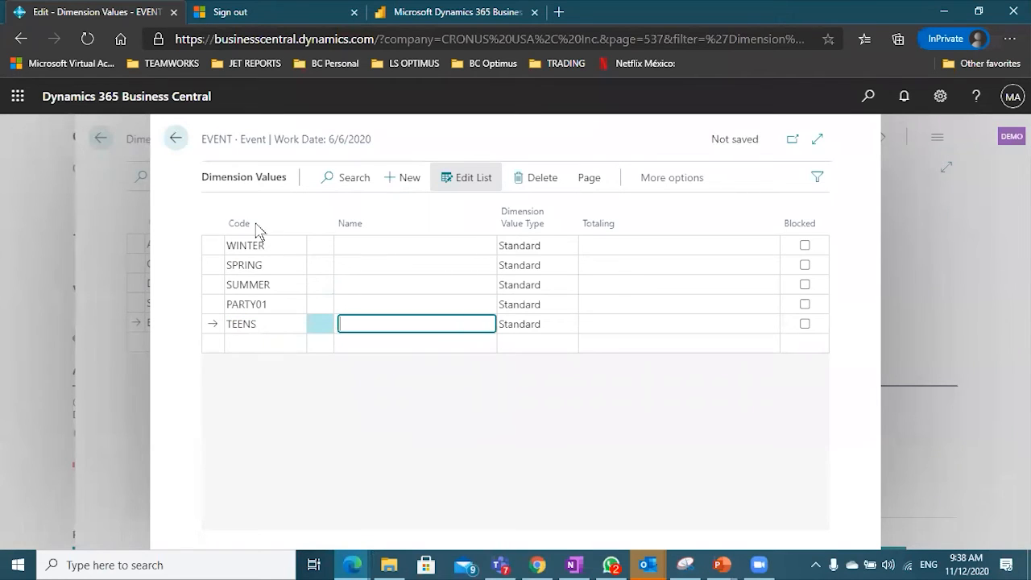
# Examine the dimension value type choices and row options for WINTER, and go through the entered event values.
pyautogui.click(570, 246)
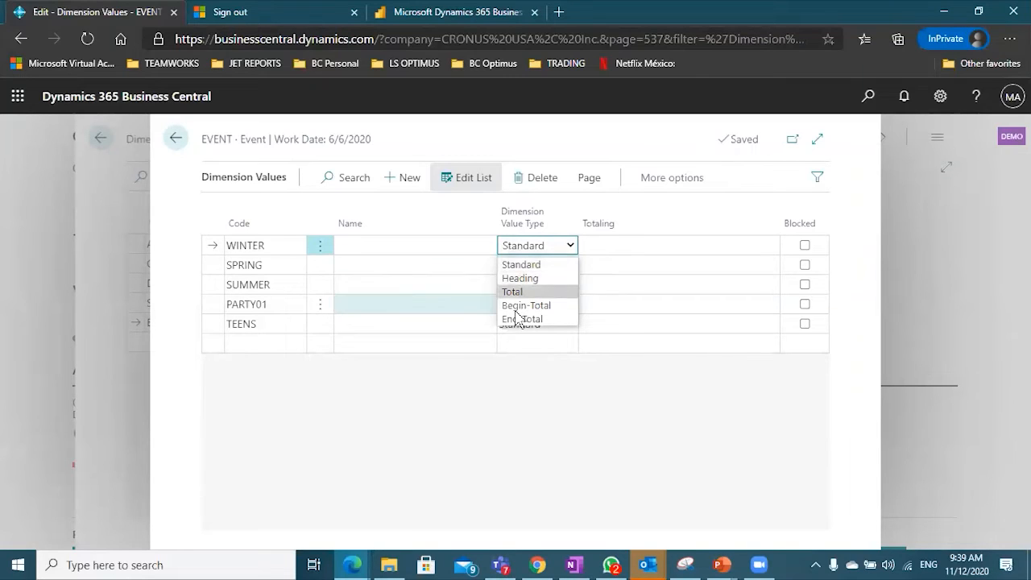
pyautogui.click(319, 252)
pyautogui.click(319, 250)
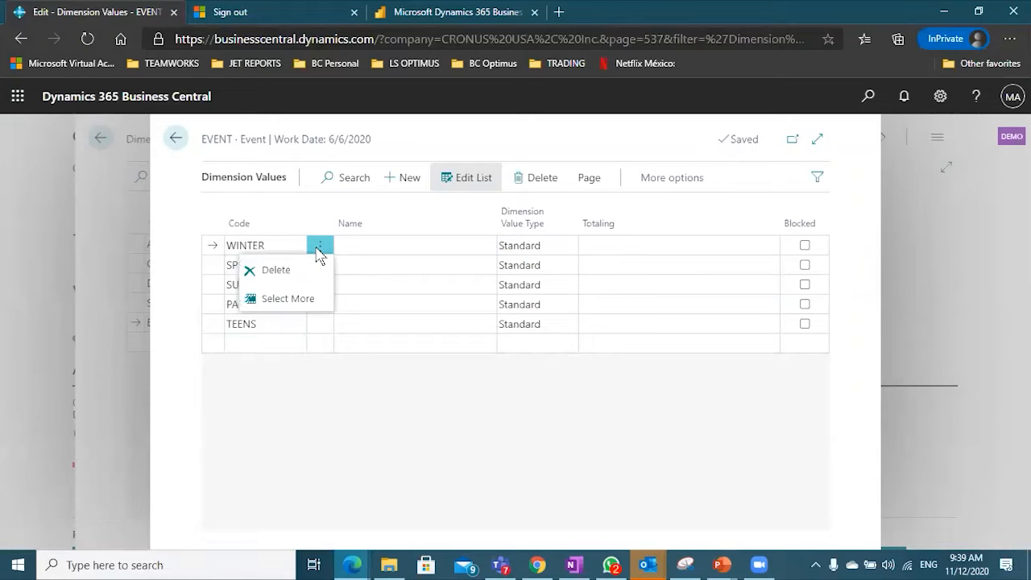
pyautogui.click(275, 344)
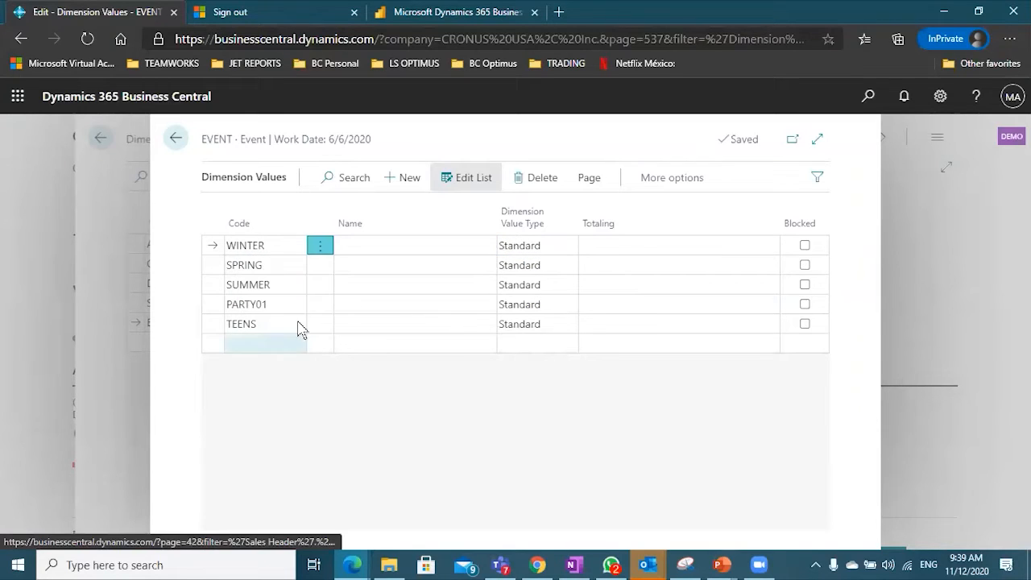
pyautogui.click(534, 248)
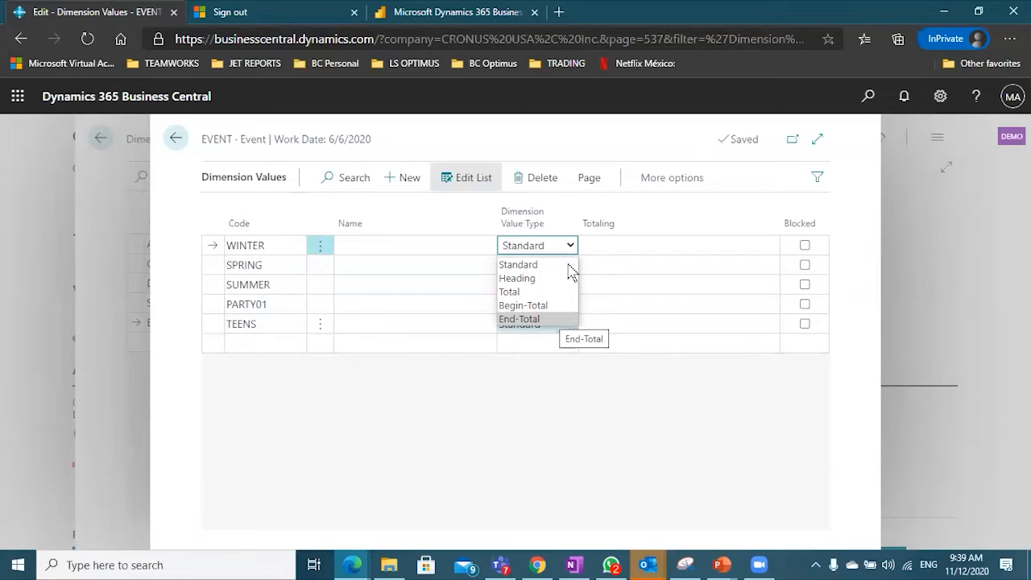
pyautogui.press('Escape')
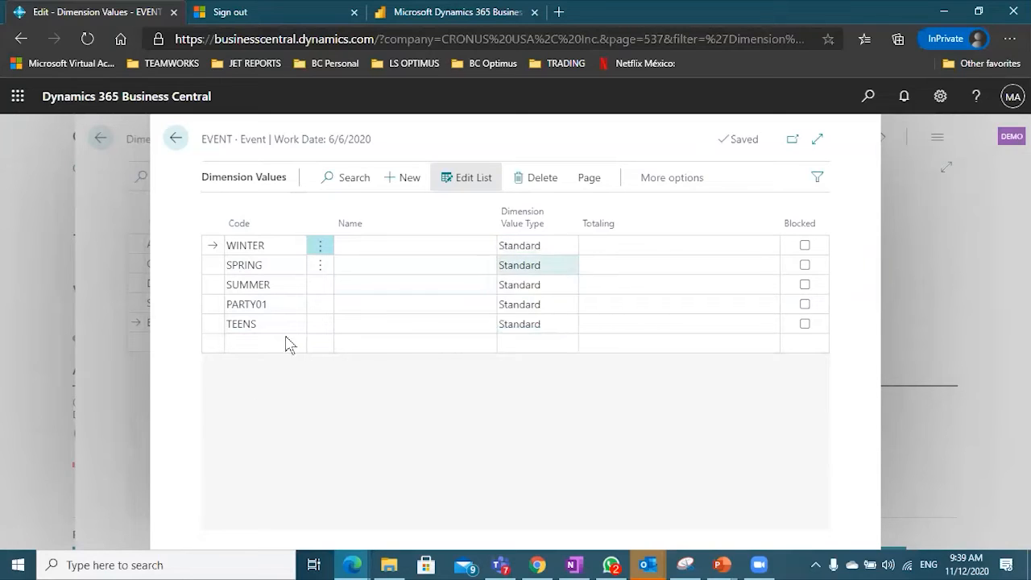
pyautogui.press('Down')
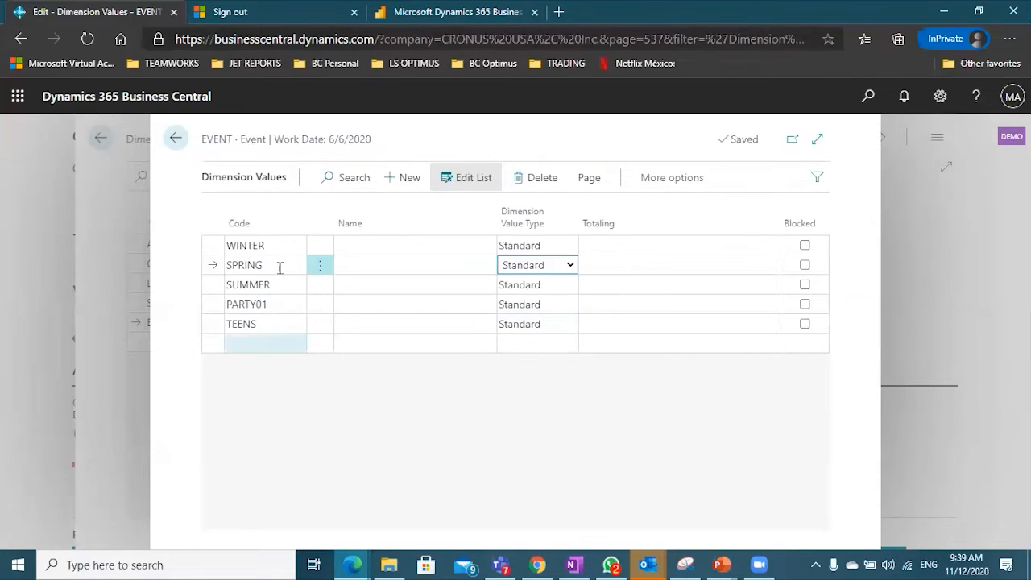
pyautogui.click(279, 323)
pyautogui.click(279, 305)
pyautogui.click(281, 284)
pyautogui.press('Up')
pyautogui.press('Up')
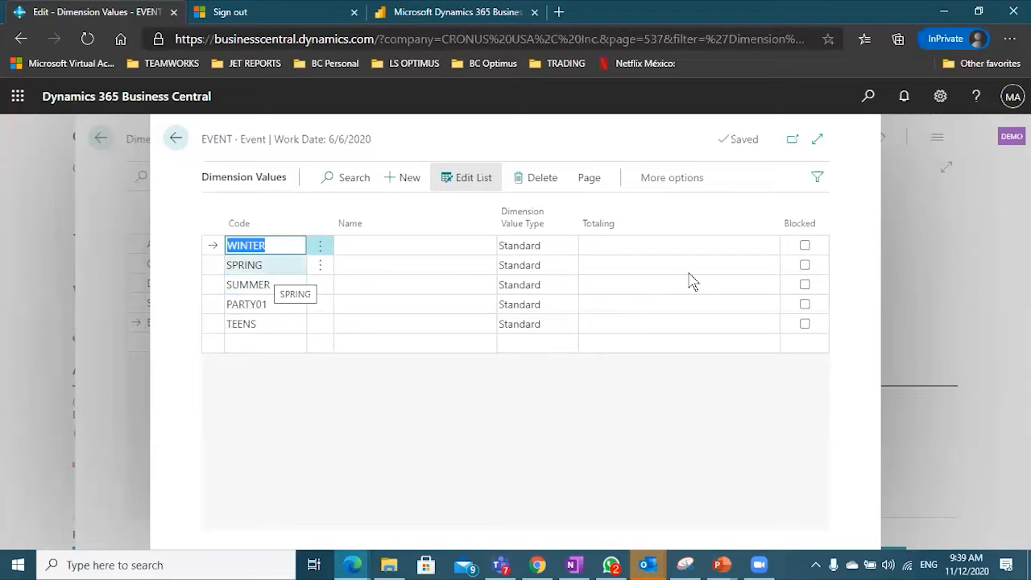
# Try out blocking the event values from WINTER to TEENS and clear the blocks again.
pyautogui.click(805, 246)
pyautogui.click(805, 265)
pyautogui.click(805, 285)
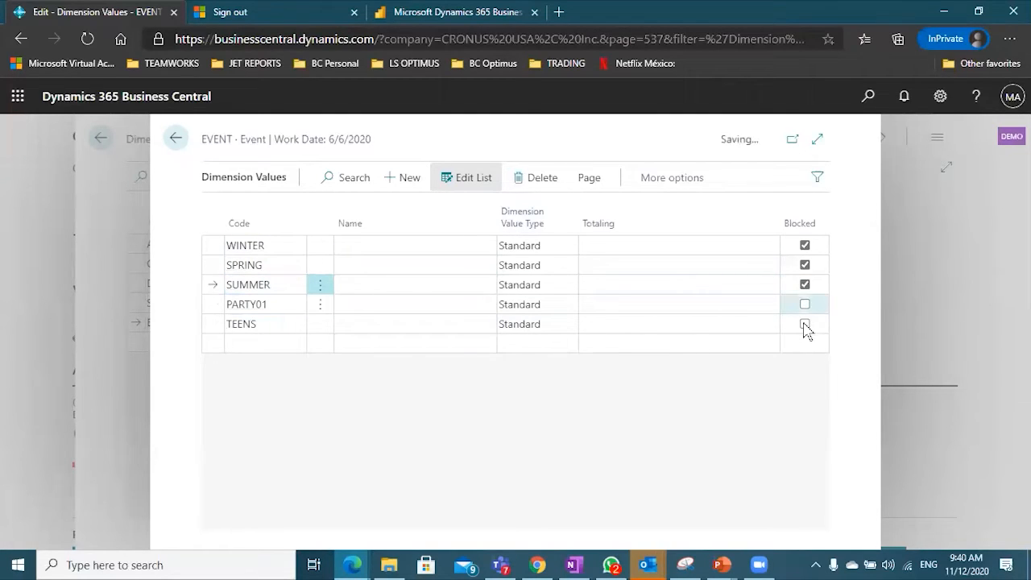
pyautogui.click(805, 305)
pyautogui.click(805, 324)
pyautogui.click(805, 304)
pyautogui.click(805, 284)
pyautogui.click(805, 265)
pyautogui.click(805, 246)
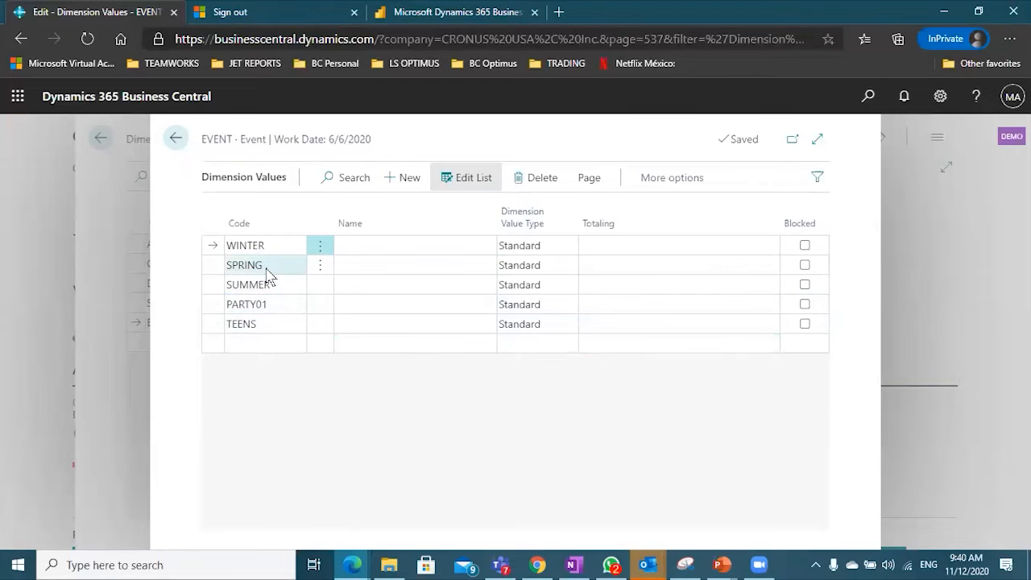
# Block the event values SPRING, SUMMER, PARTY01 and TEENS, leaving only WINTER unblocked.
pyautogui.click(806, 265)
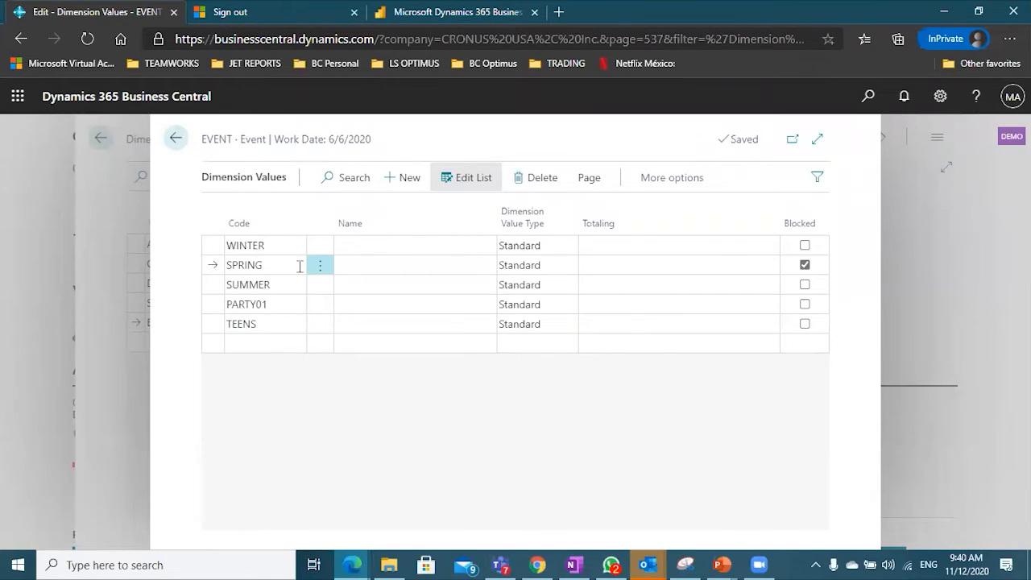
pyautogui.click(805, 246)
pyautogui.click(805, 265)
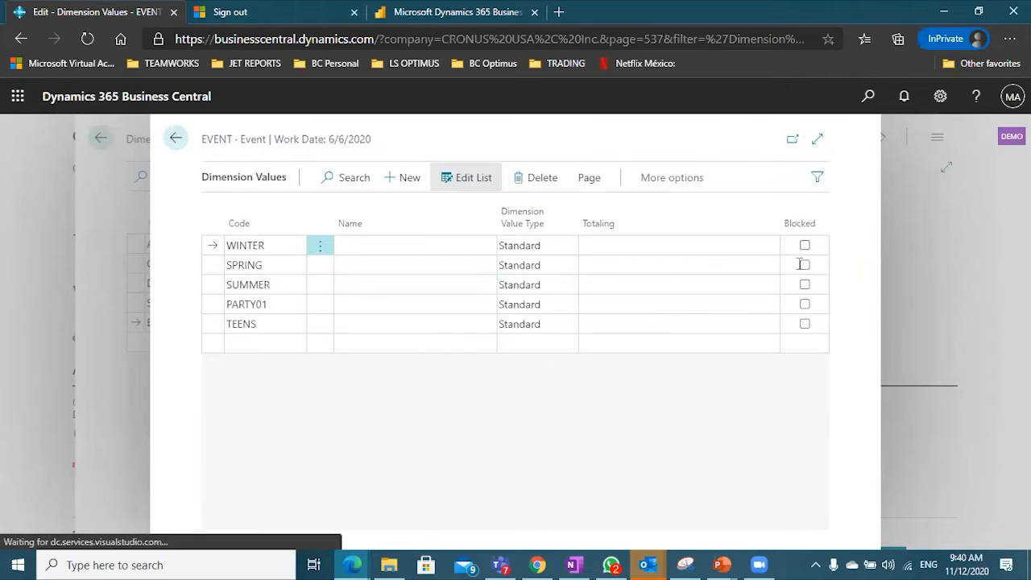
pyautogui.click(805, 266)
pyautogui.click(804, 285)
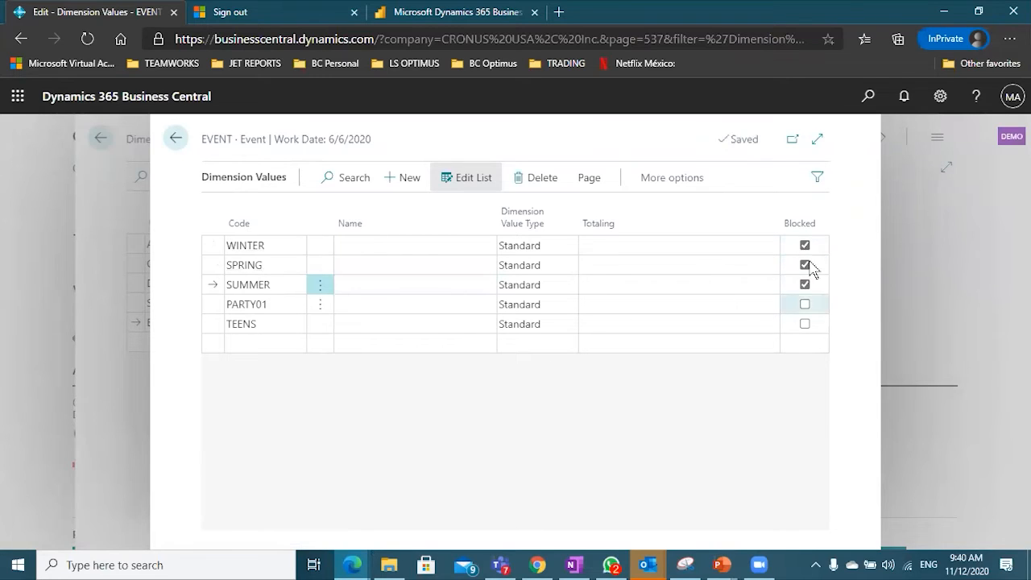
pyautogui.click(808, 247)
pyautogui.click(805, 305)
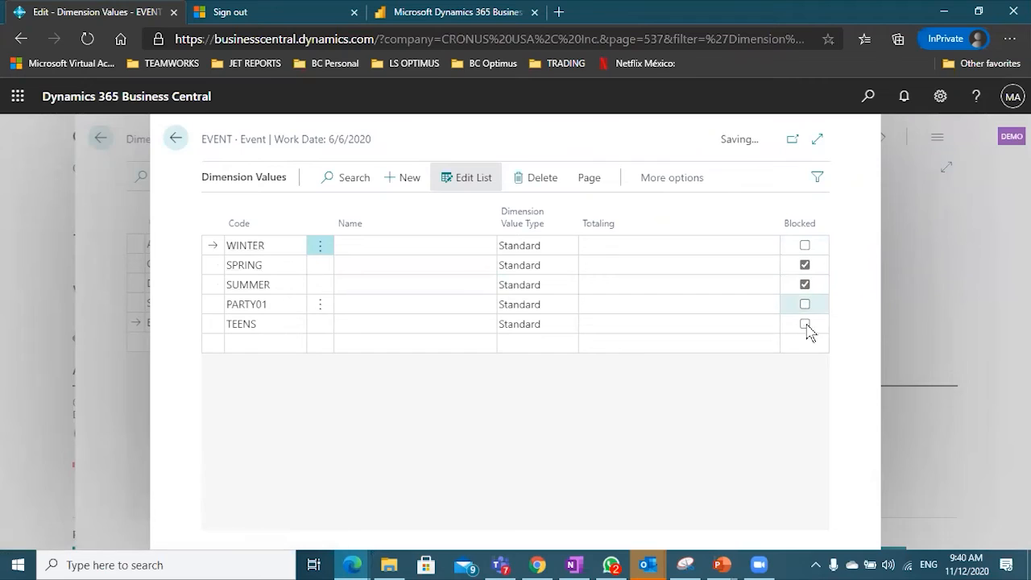
pyautogui.click(805, 325)
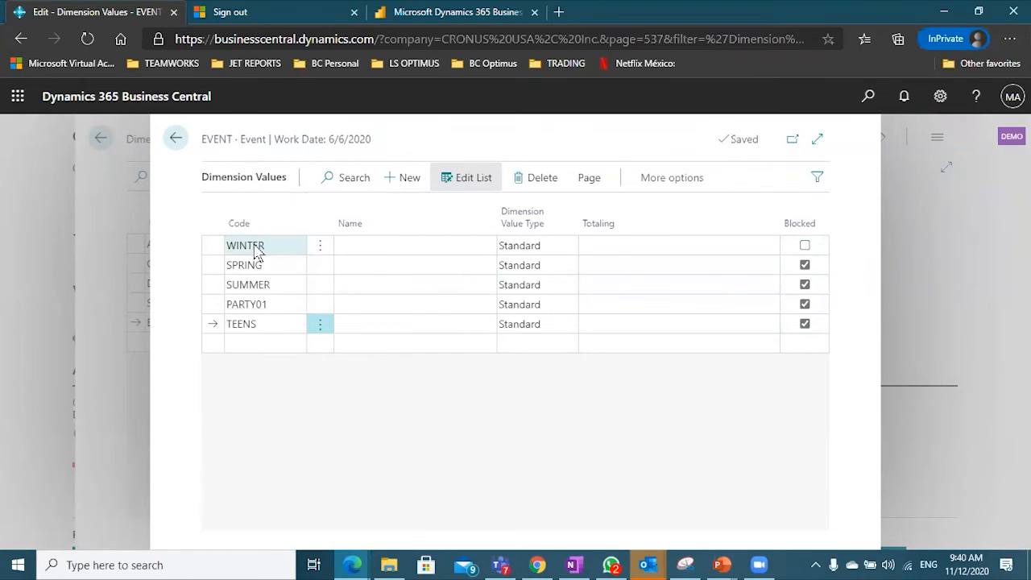
# Close and reopen the EVENT dimension values, check the functions offered for them, and return to the dimensions list.
pyautogui.click(174, 139)
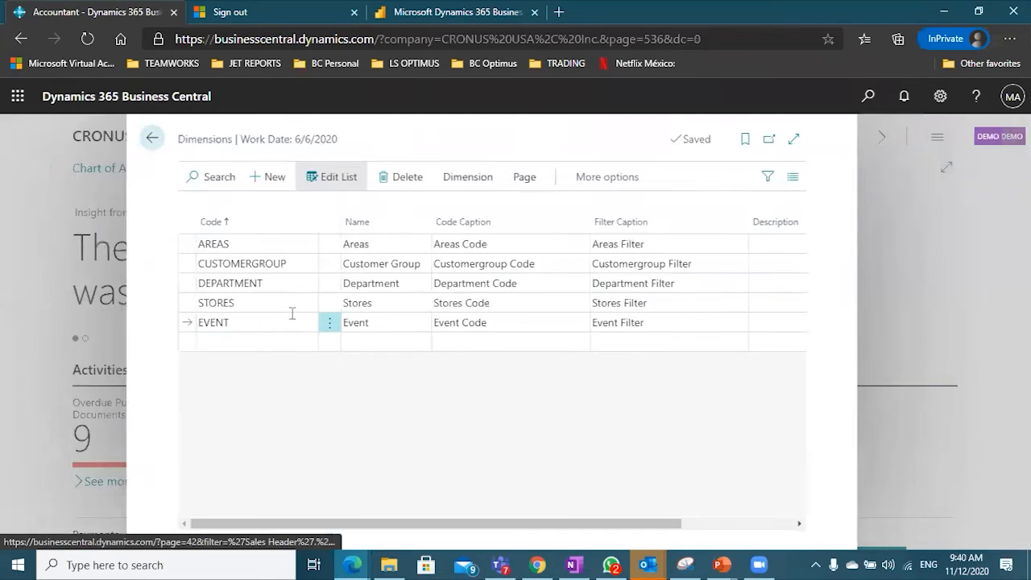
pyautogui.click(496, 185)
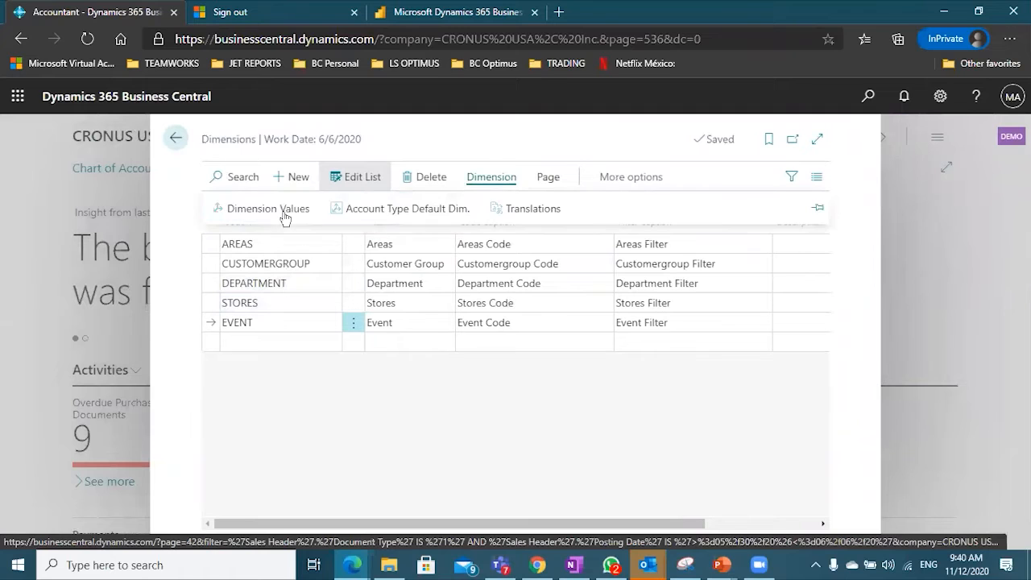
pyautogui.click(266, 211)
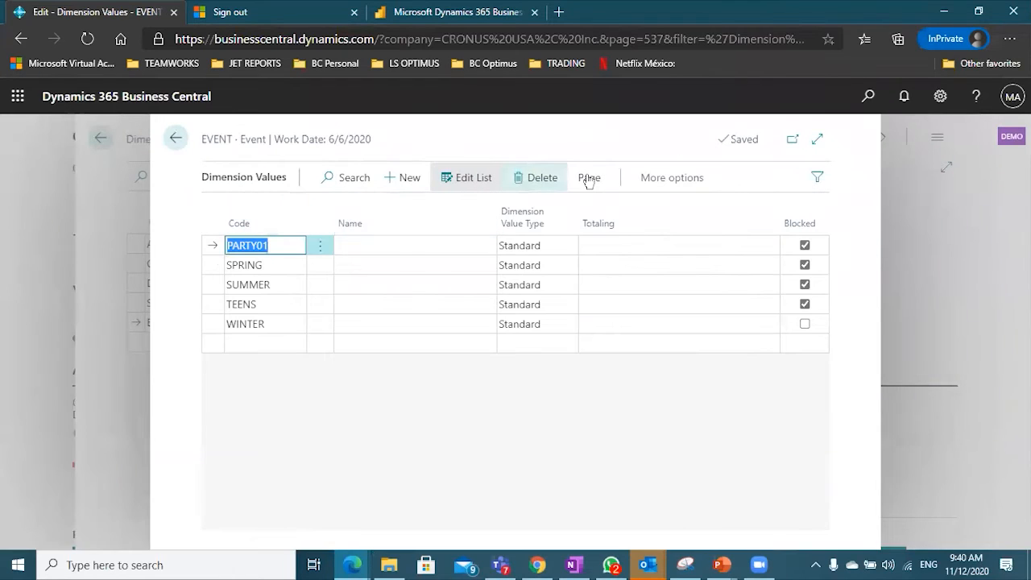
pyautogui.click(686, 176)
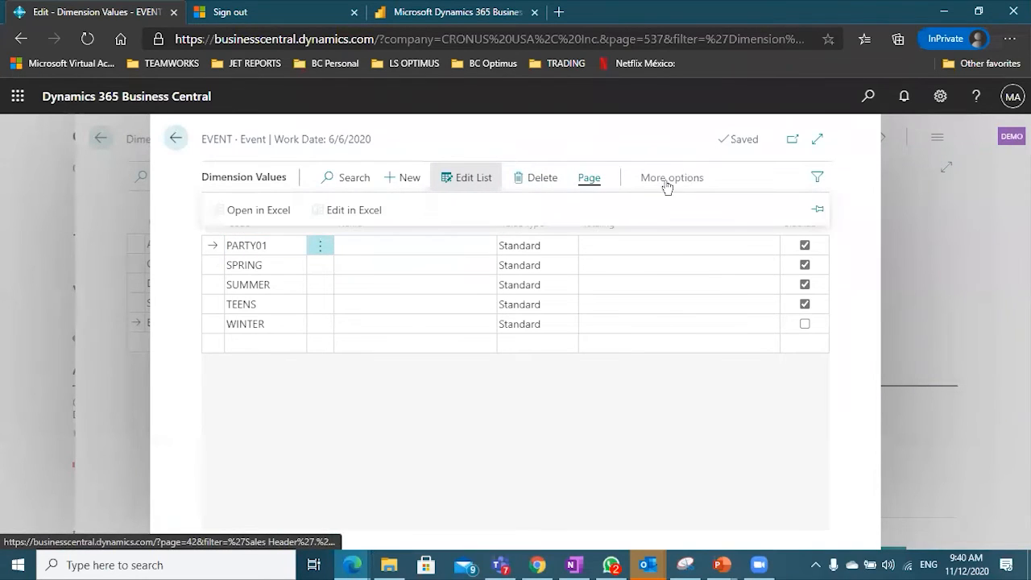
pyautogui.click(282, 210)
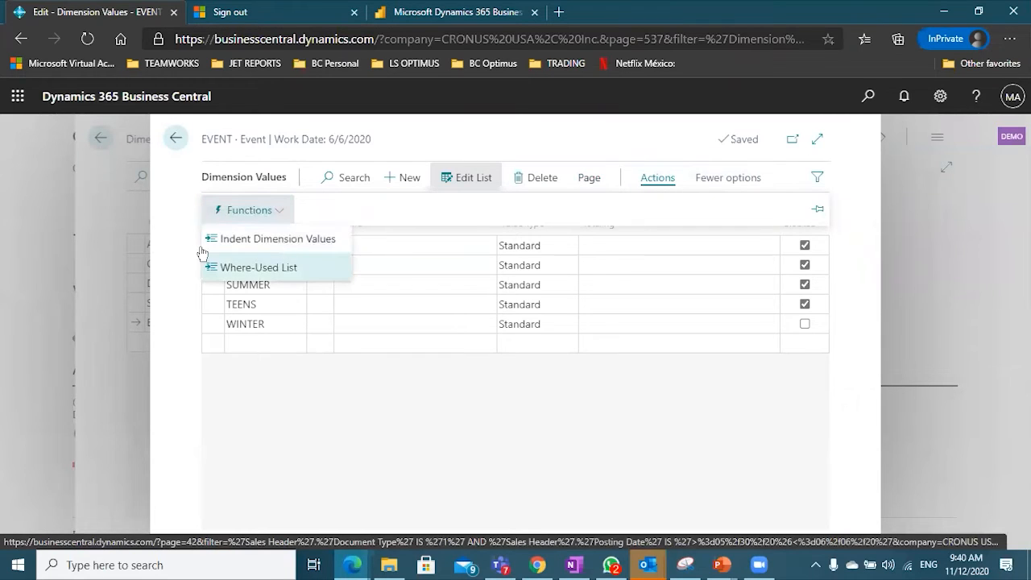
pyautogui.click(184, 145)
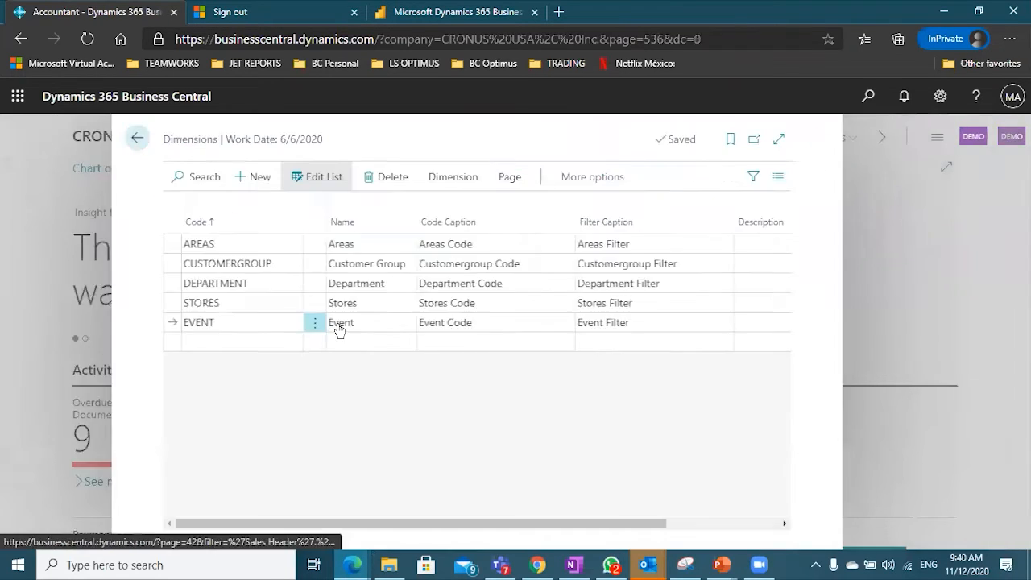
# Open the account type default dimensions for EVENT and choose table 13, Salesperson/Purchaser, from the objects list.
pyautogui.click(493, 179)
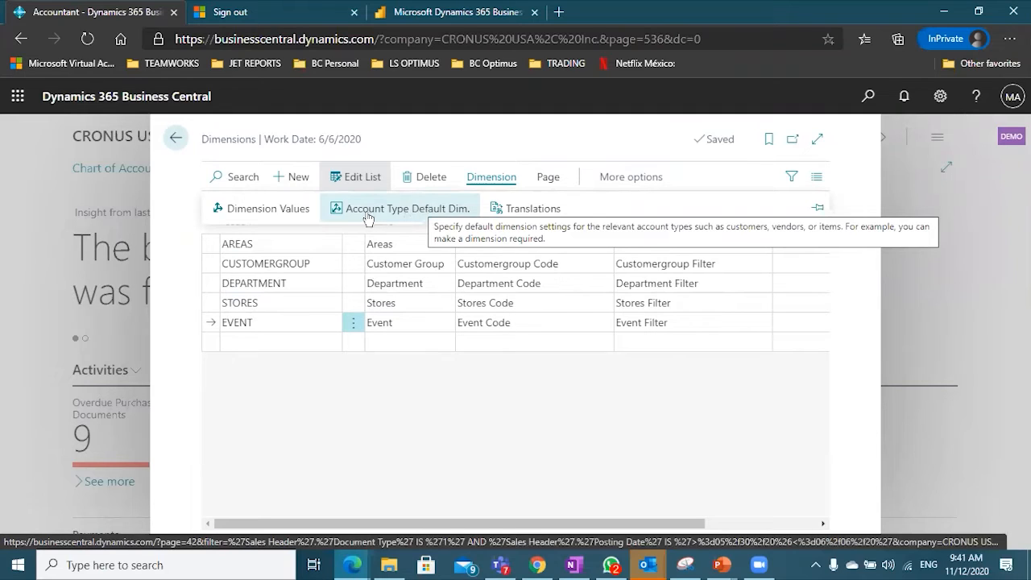
pyautogui.click(415, 217)
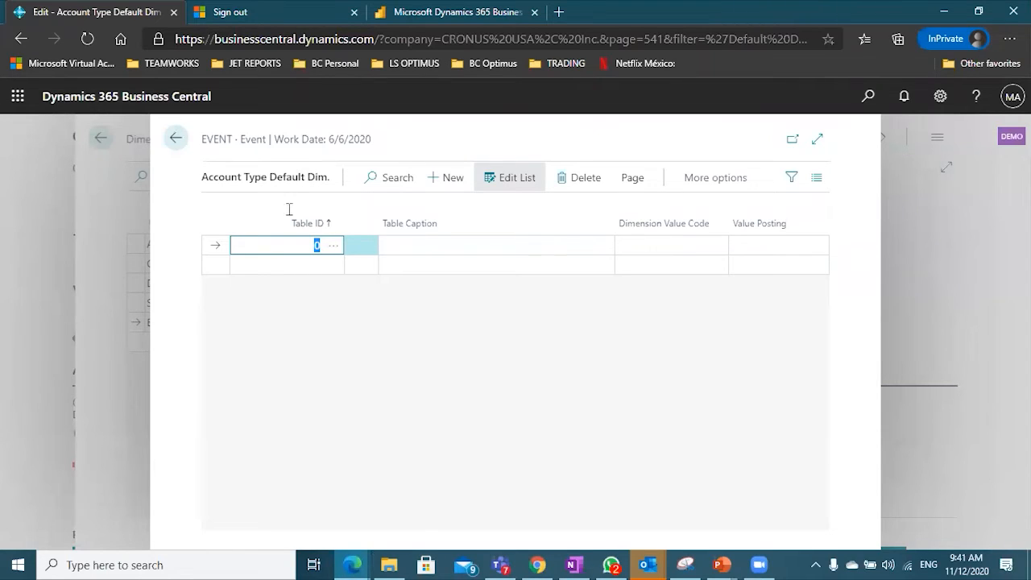
pyautogui.click(337, 249)
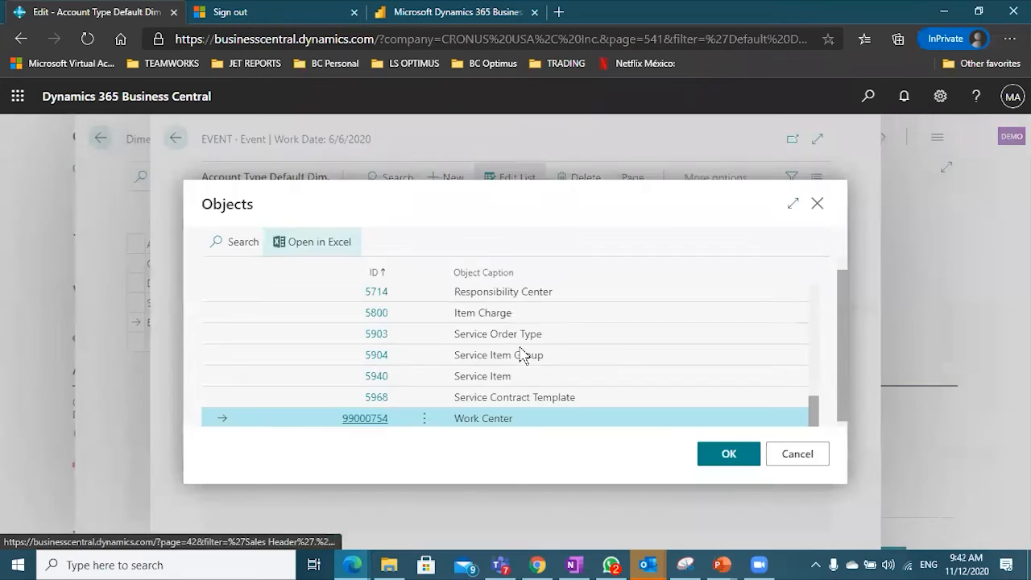
pyautogui.scroll(5, 530, 355)
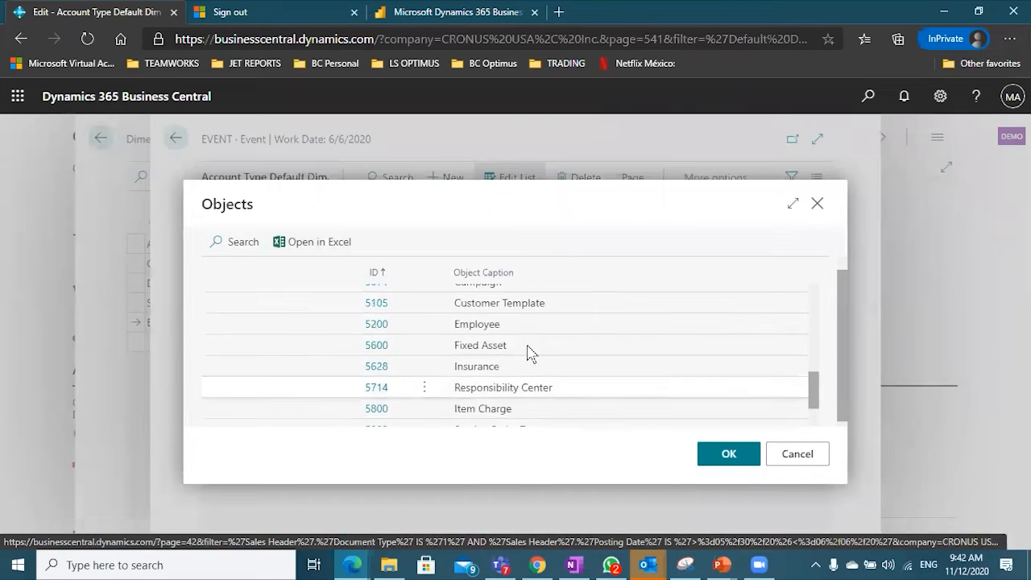
pyautogui.scroll(4, 531, 354)
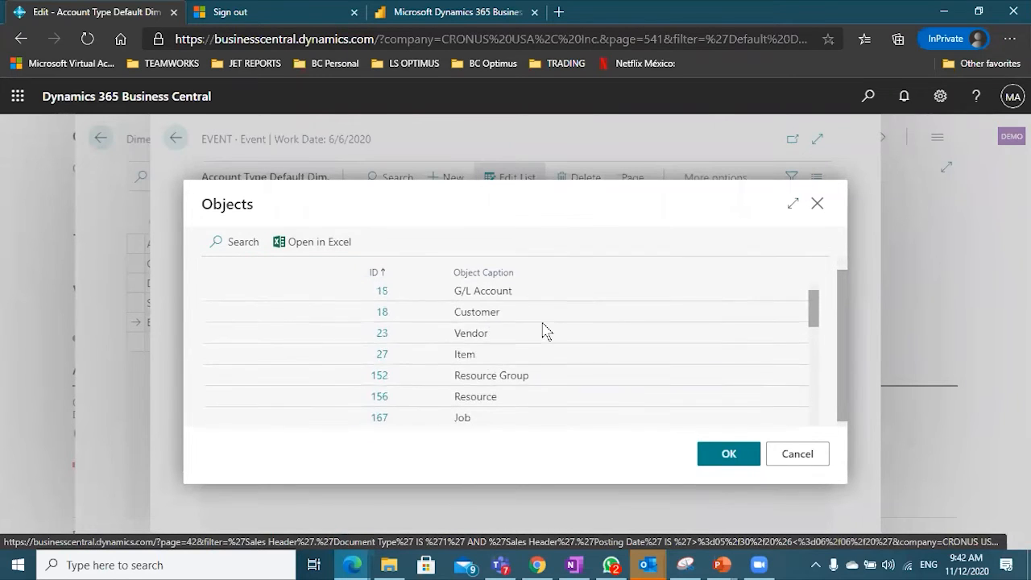
pyautogui.press('Up')
pyautogui.press('Up')
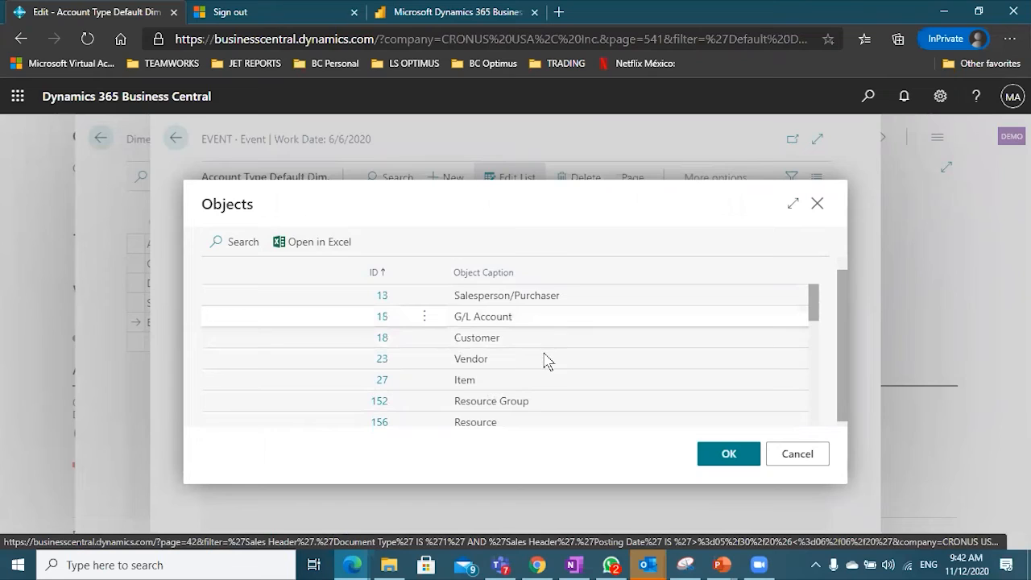
pyautogui.scroll(1, 545, 361)
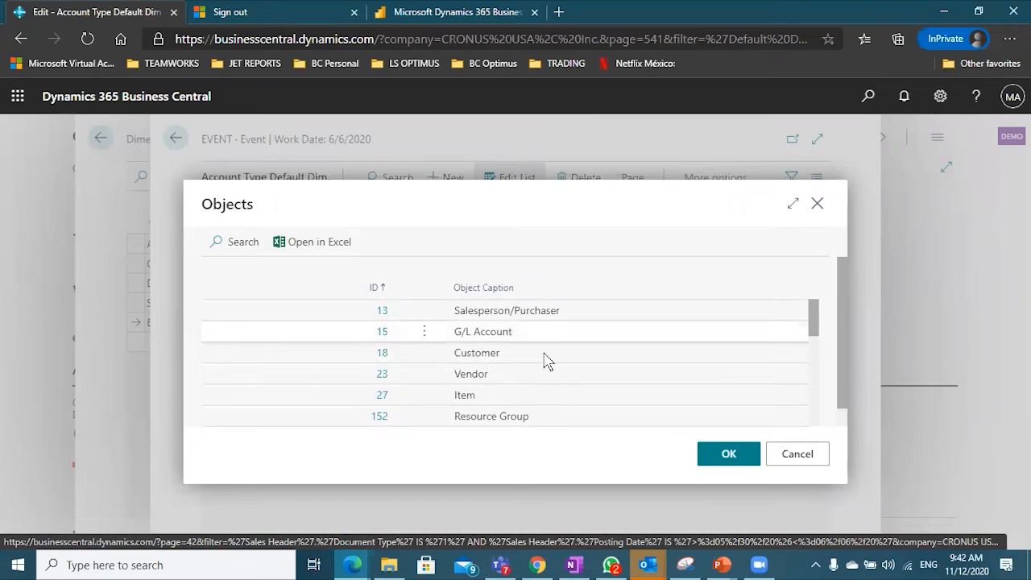
pyautogui.click(487, 363)
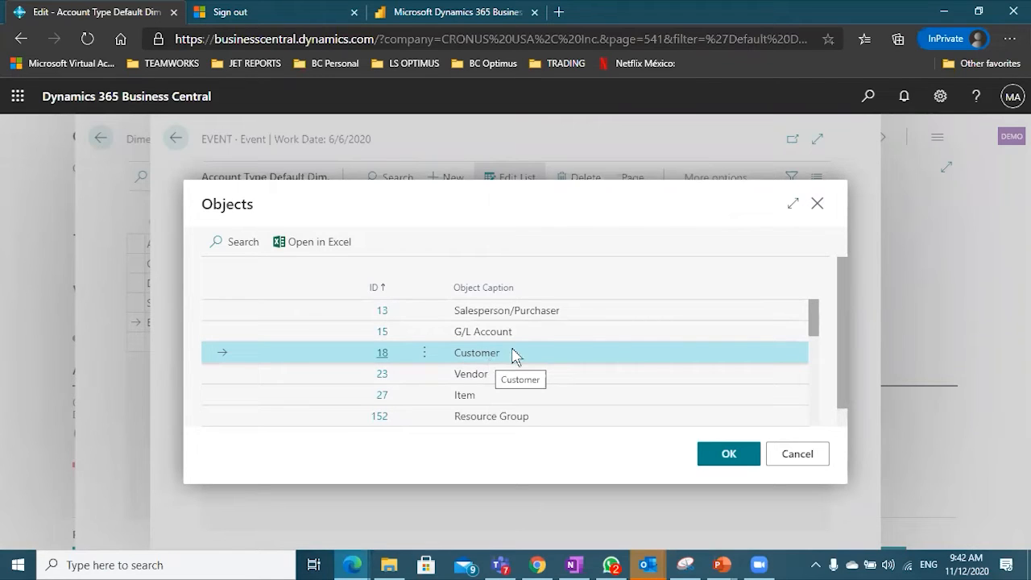
pyautogui.click(536, 314)
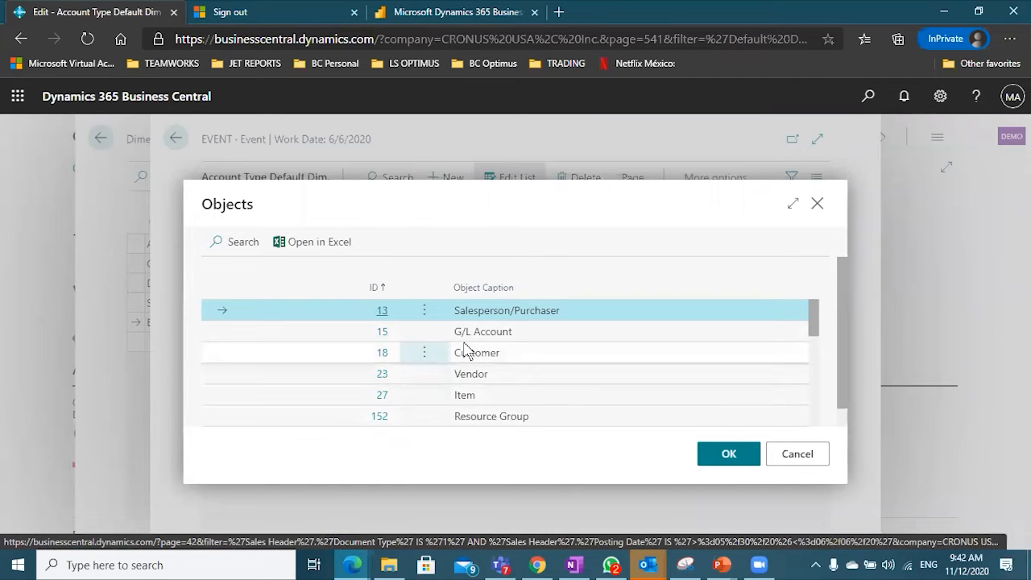
pyautogui.scroll(-3, 465, 352)
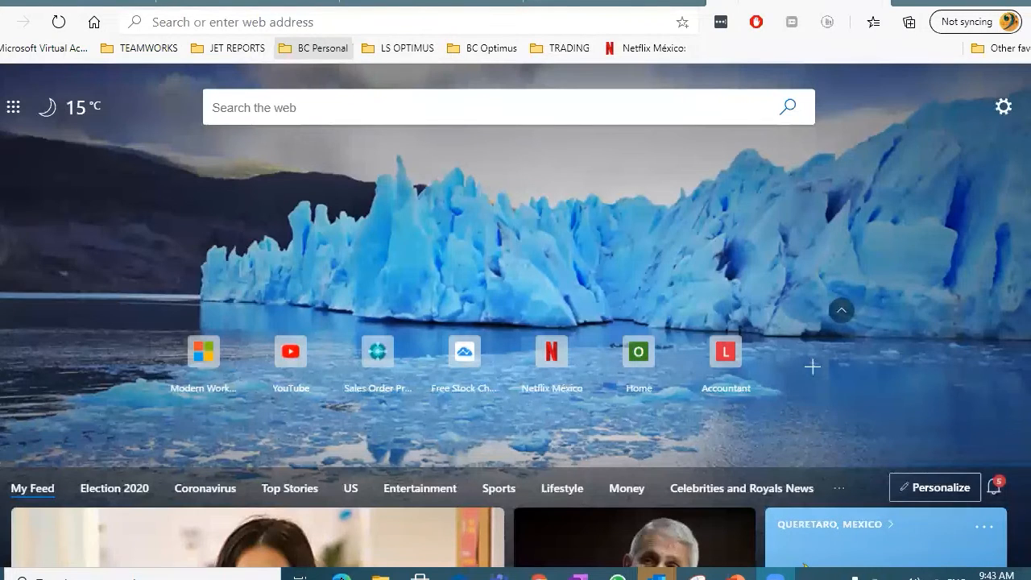
# Check the computer's Wi-Fi connection and return from the EVENT account type default dimensions to the dimensions list.
pyautogui.click(384, 522)
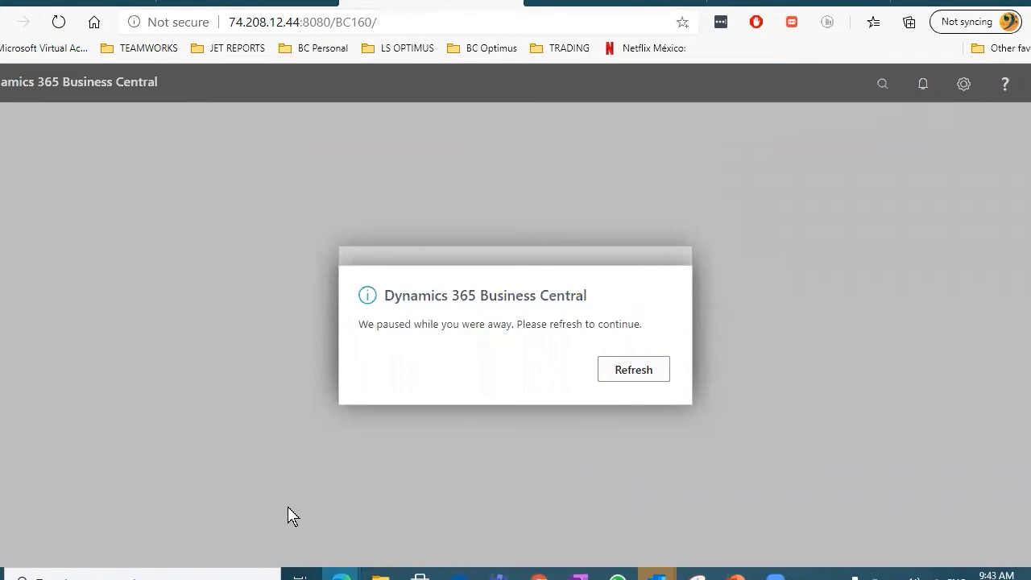
pyautogui.moveTo(341, 576)
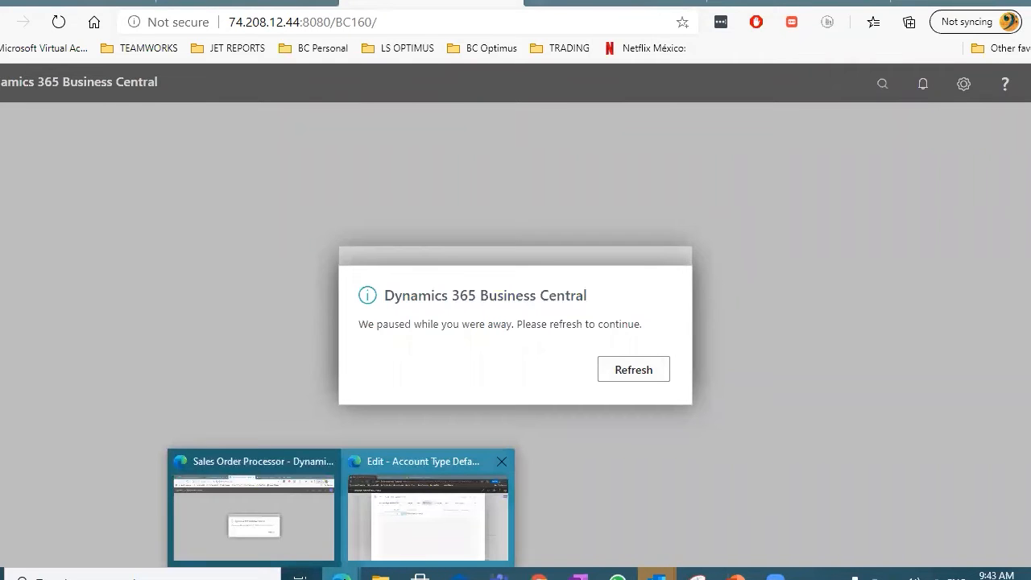
pyautogui.click(416, 548)
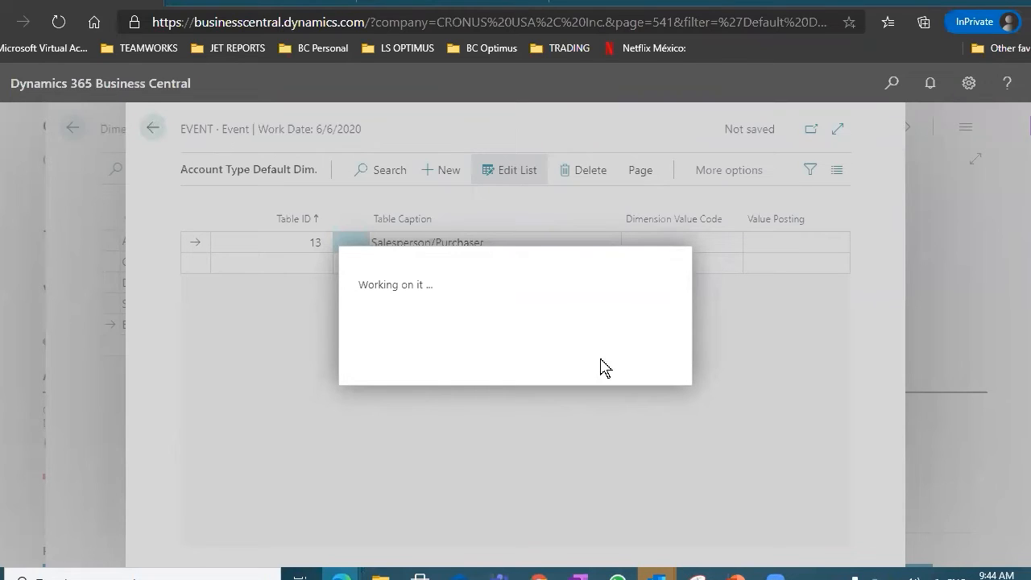
pyautogui.click(933, 577)
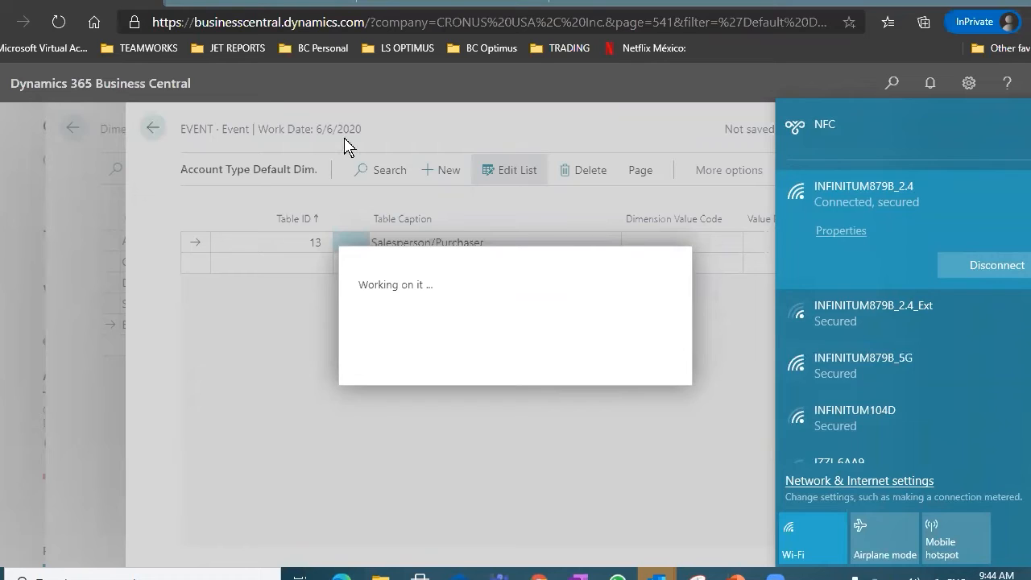
pyautogui.click(99, 174)
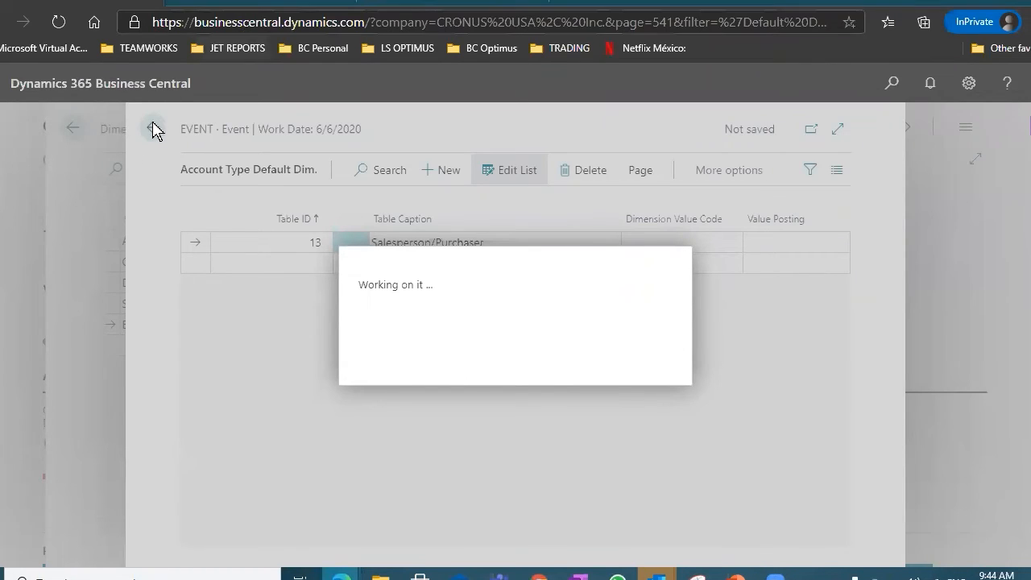
pyautogui.doubleClick(123, 171)
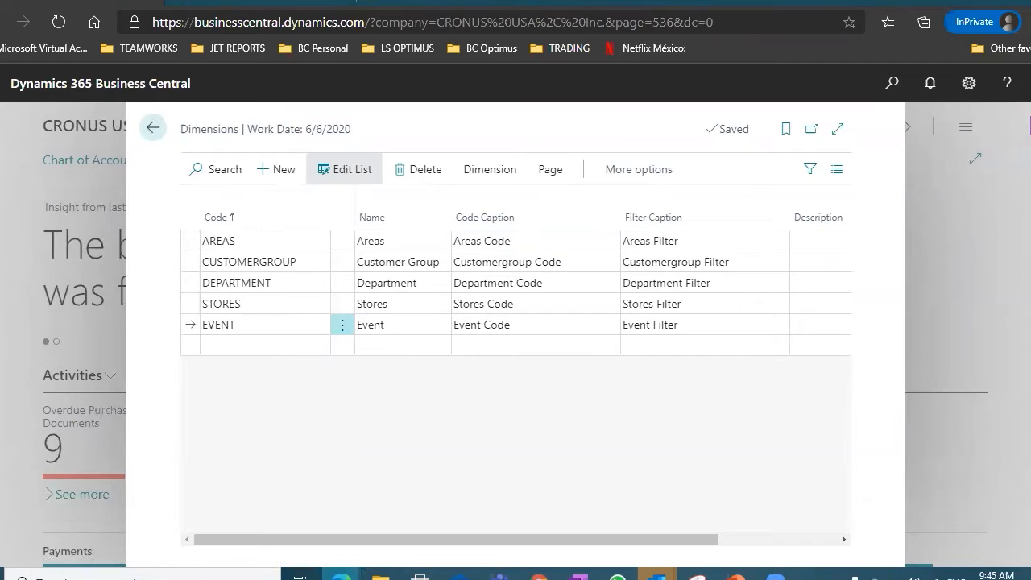
pyautogui.rightClick(818, 389)
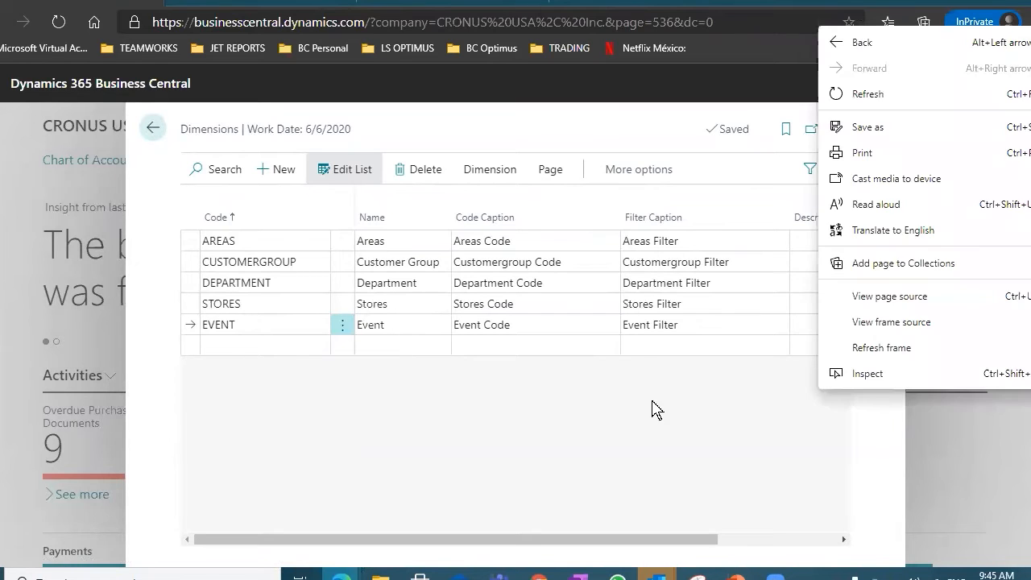
pyautogui.click(518, 364)
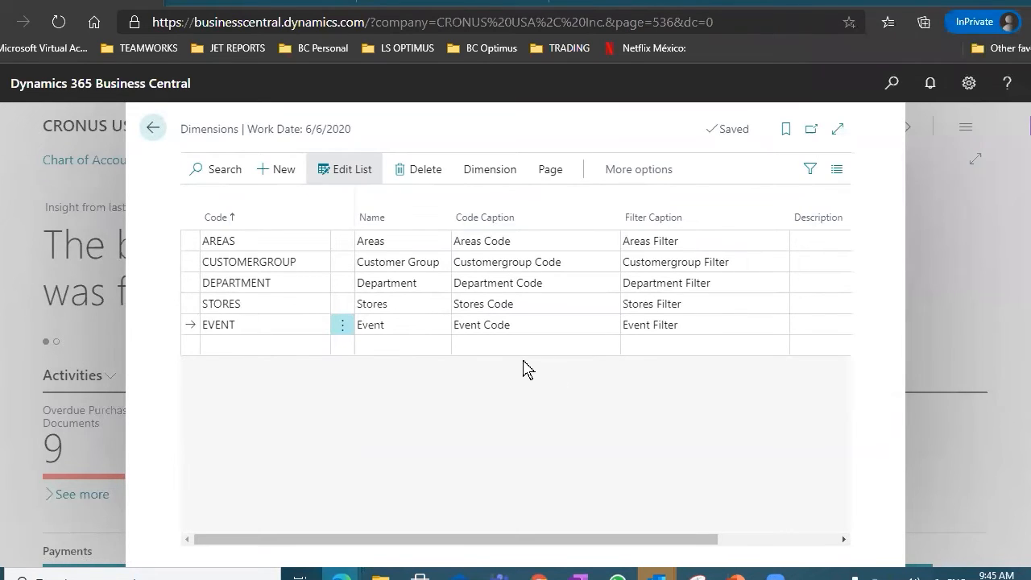
pyautogui.rightClick(525, 369)
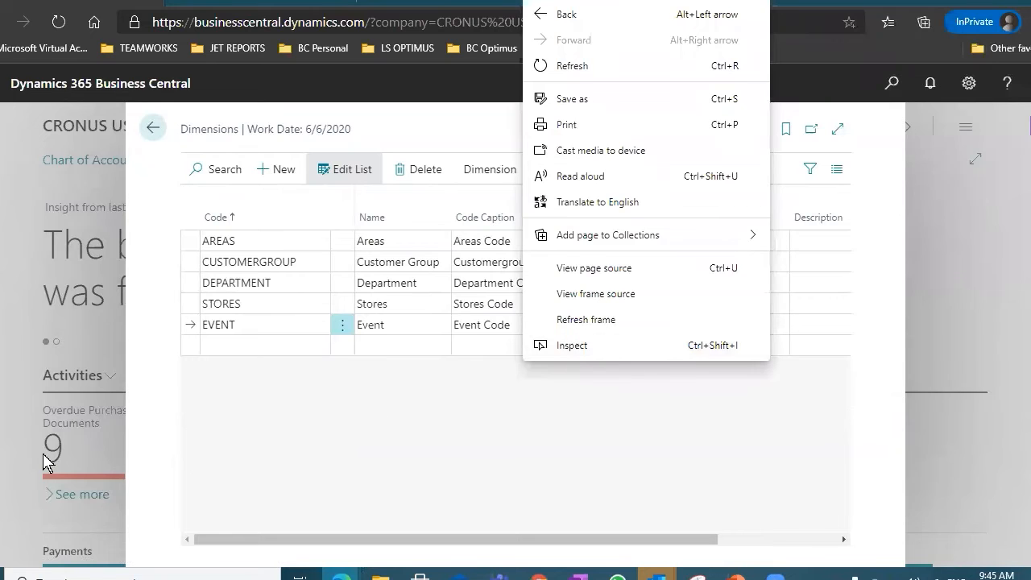
pyautogui.press('super')
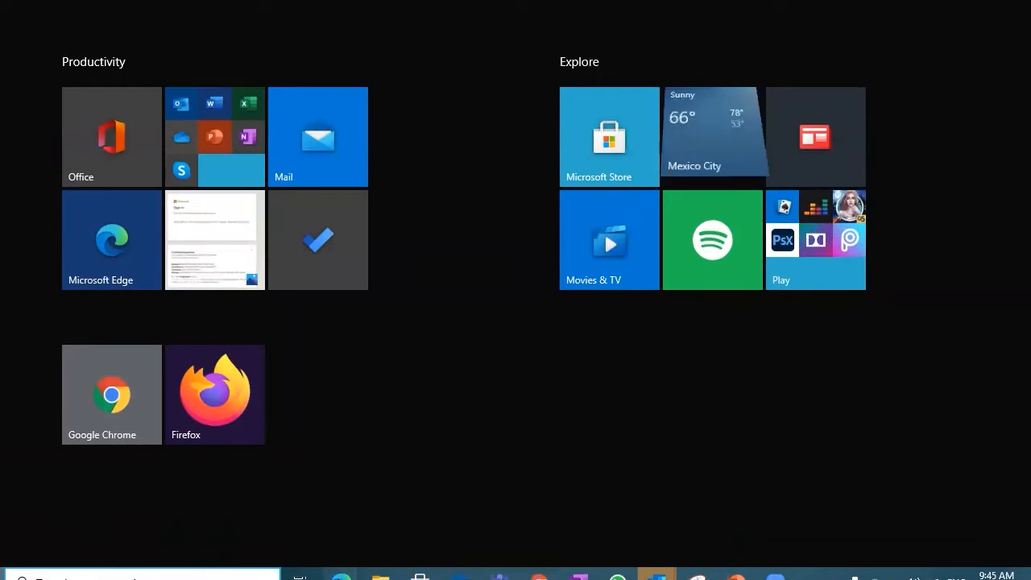
pyautogui.moveTo(341, 573)
pyautogui.click(394, 531)
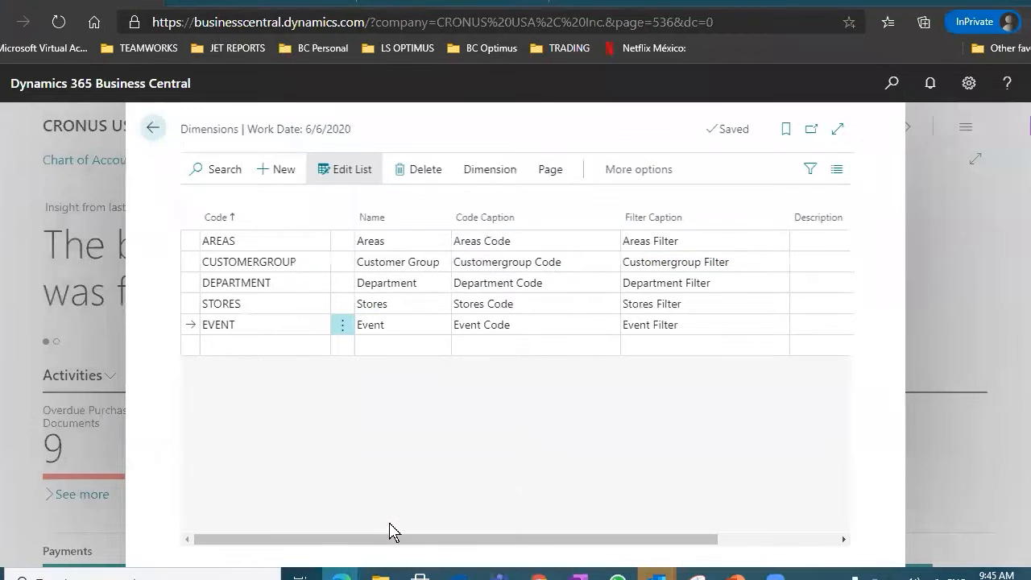
# Open the account type default dimensions for STORES and add table 15, G/L Account.
pyautogui.click(388, 305)
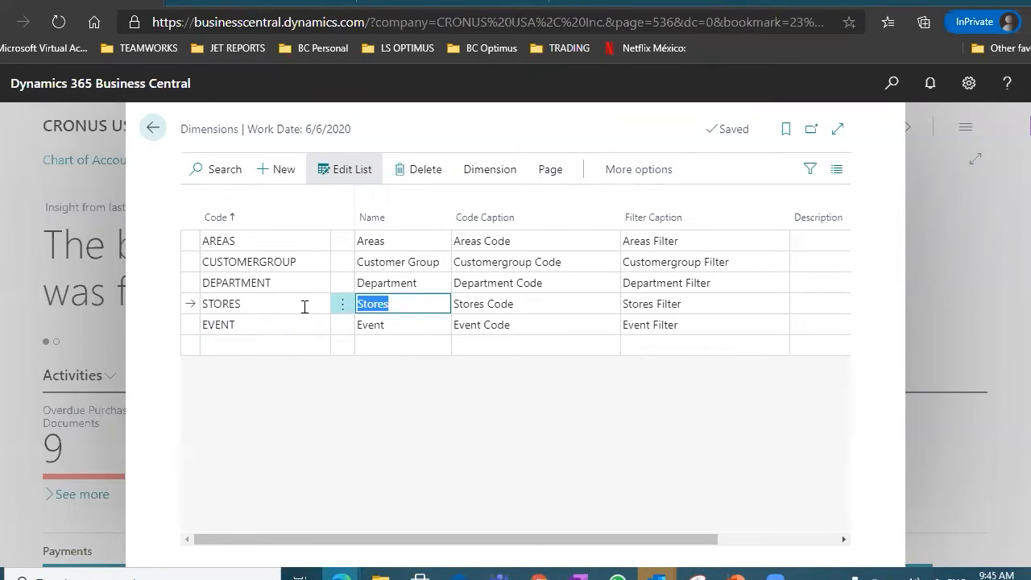
pyautogui.click(483, 171)
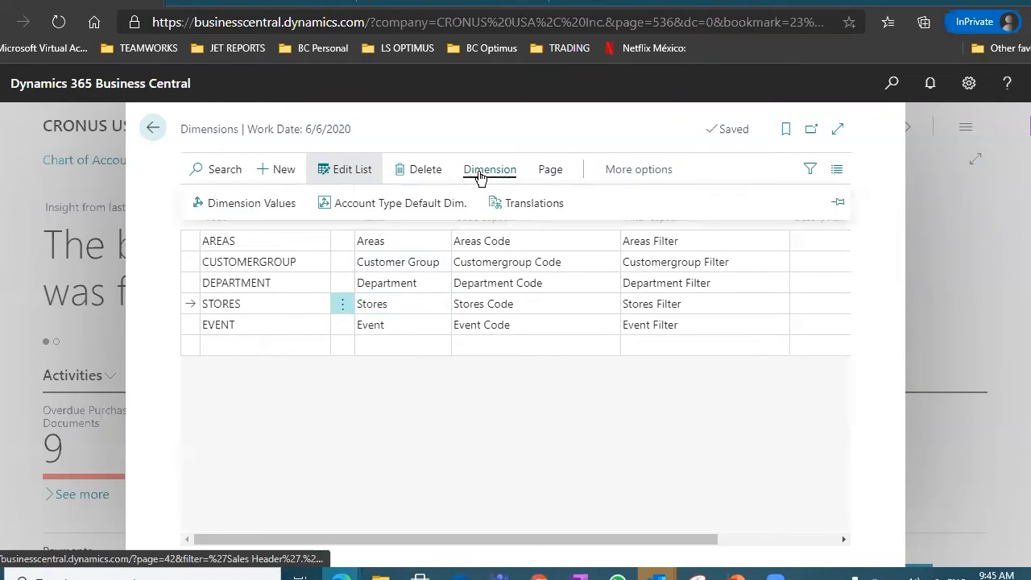
pyautogui.click(413, 205)
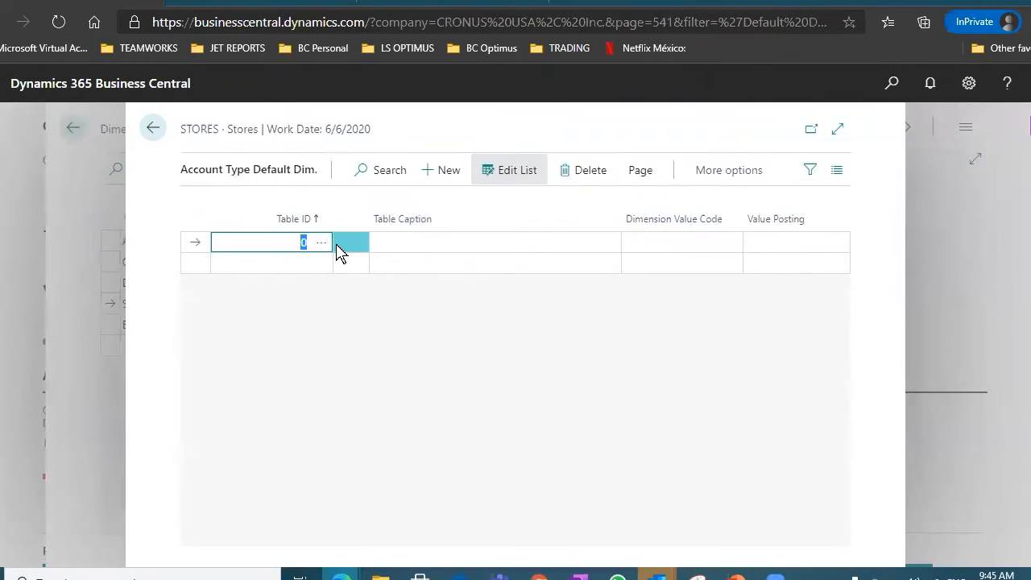
pyautogui.click(322, 243)
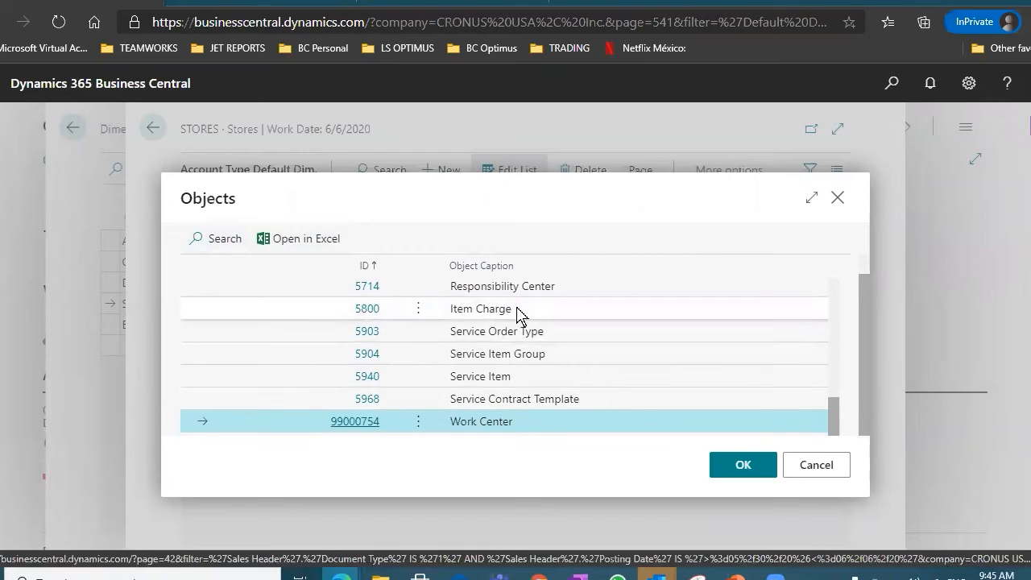
pyautogui.scroll(3, 519, 315)
pyautogui.scroll(5, 525, 311)
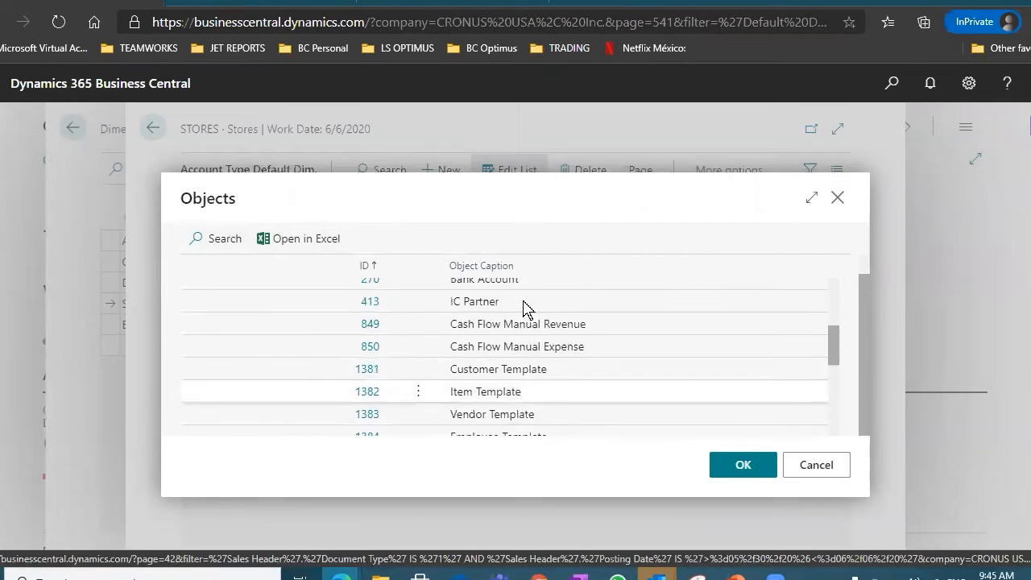
pyautogui.scroll(1, 525, 311)
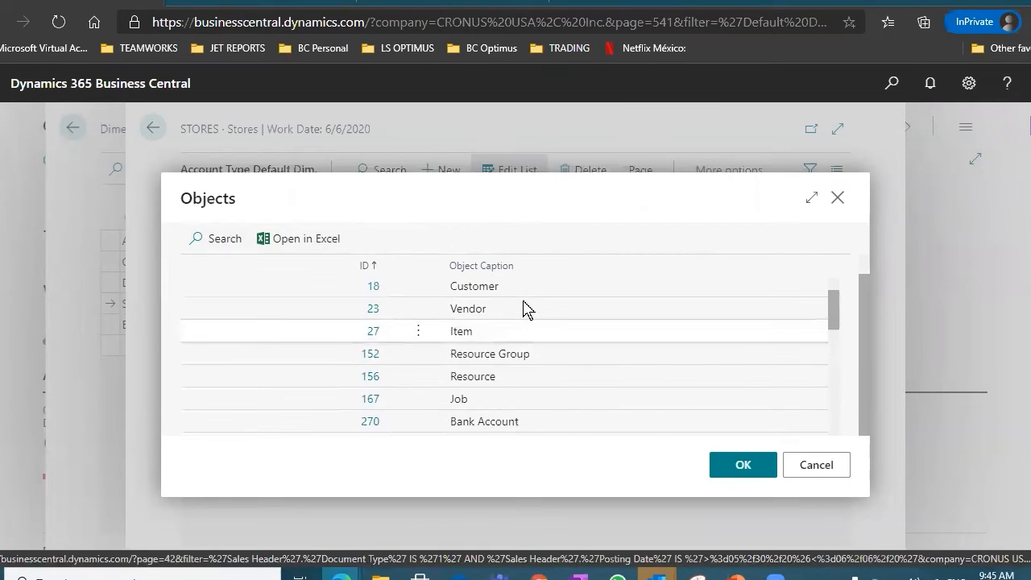
pyautogui.scroll(1, 525, 311)
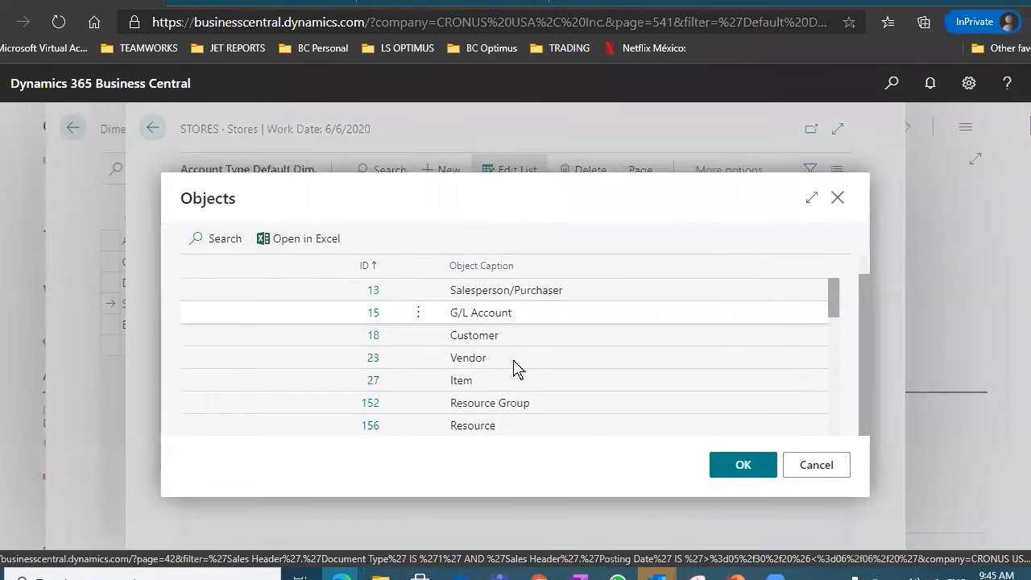
pyautogui.click(540, 313)
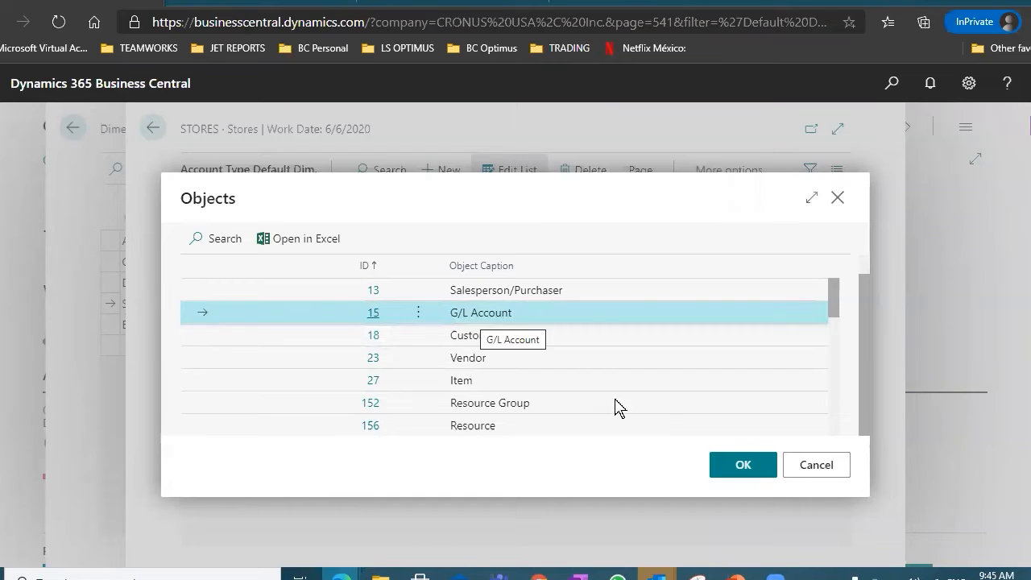
pyautogui.click(722, 466)
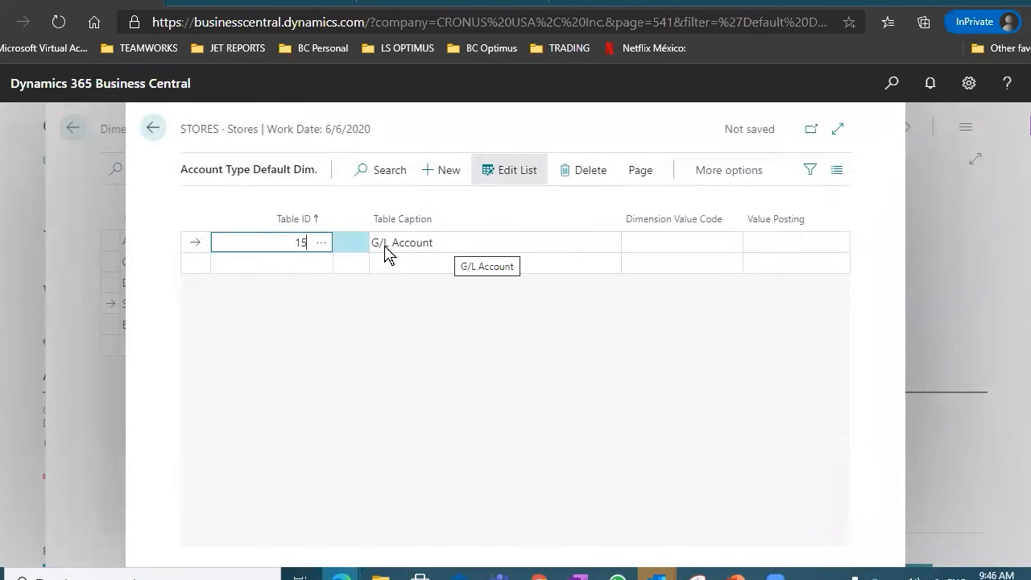
# Check the dimension value codes for the G/L Account line and set its value posting to Code Mandatory.
pyautogui.click(442, 237)
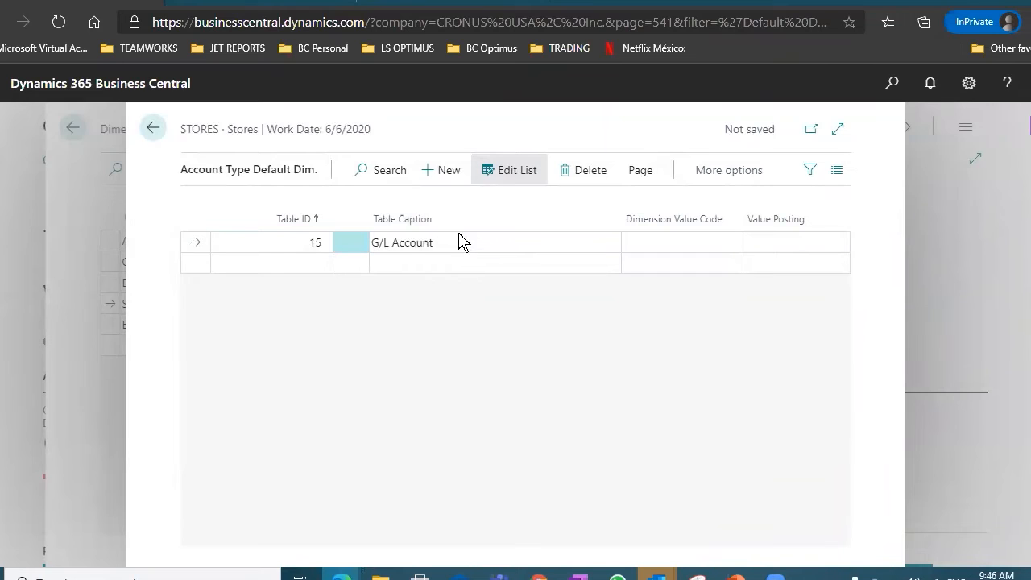
pyautogui.click(651, 242)
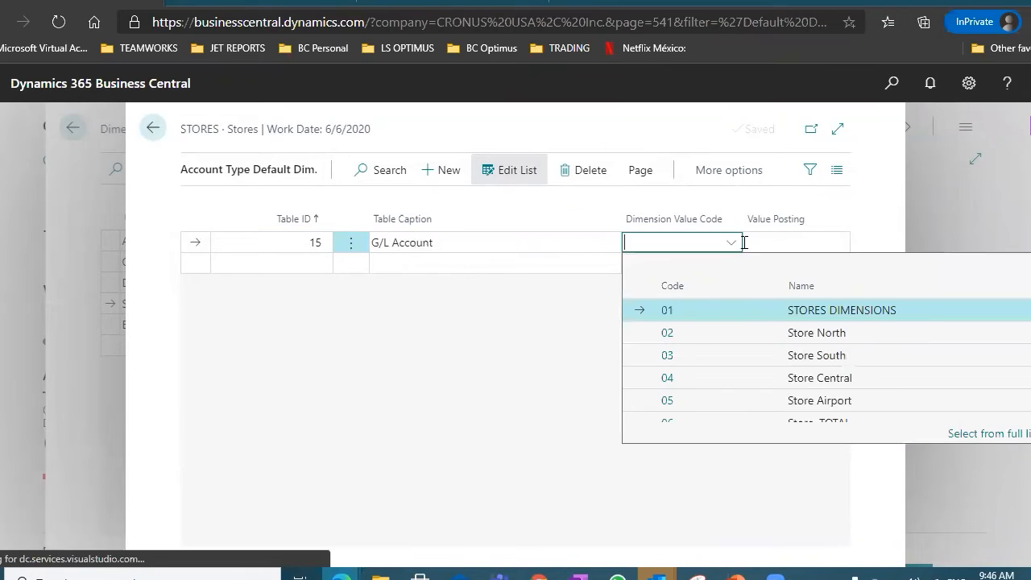
pyautogui.click(797, 242)
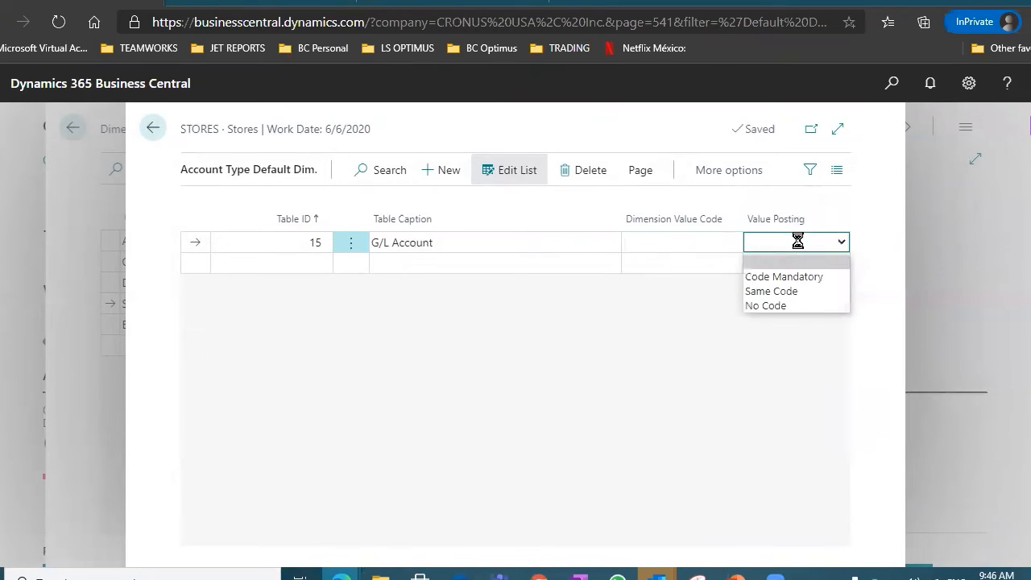
pyautogui.click(783, 278)
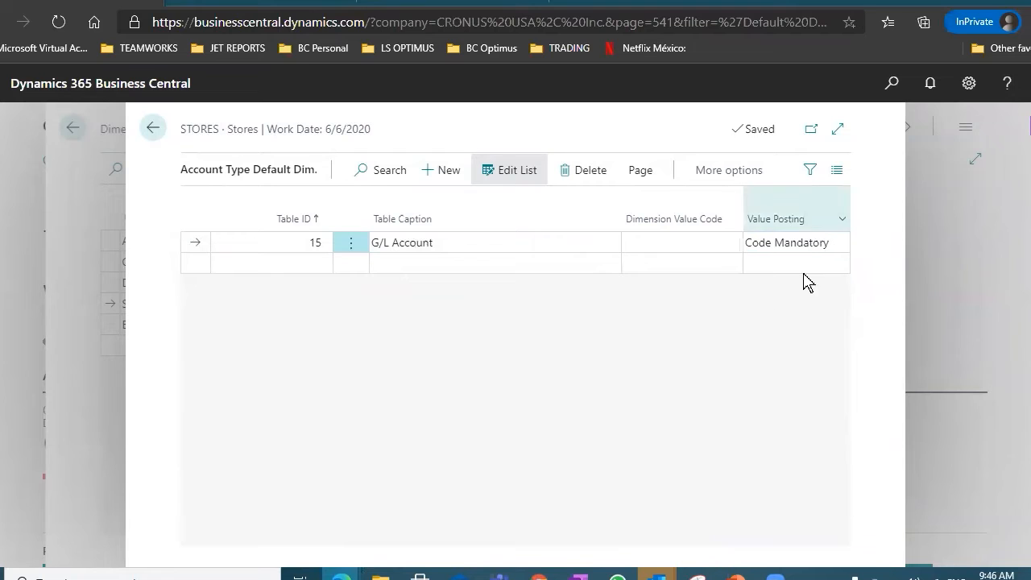
# Set the G/L Account line's value posting to Same Code and its dimension value code to 02, Store North.
pyautogui.click(796, 243)
pyautogui.click(807, 293)
pyautogui.click(727, 246)
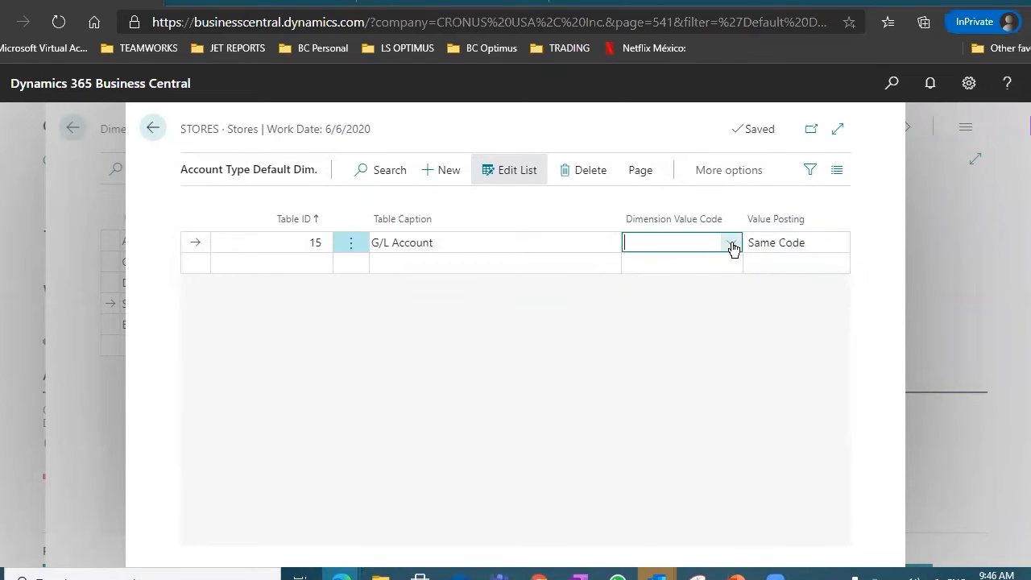
pyautogui.click(734, 244)
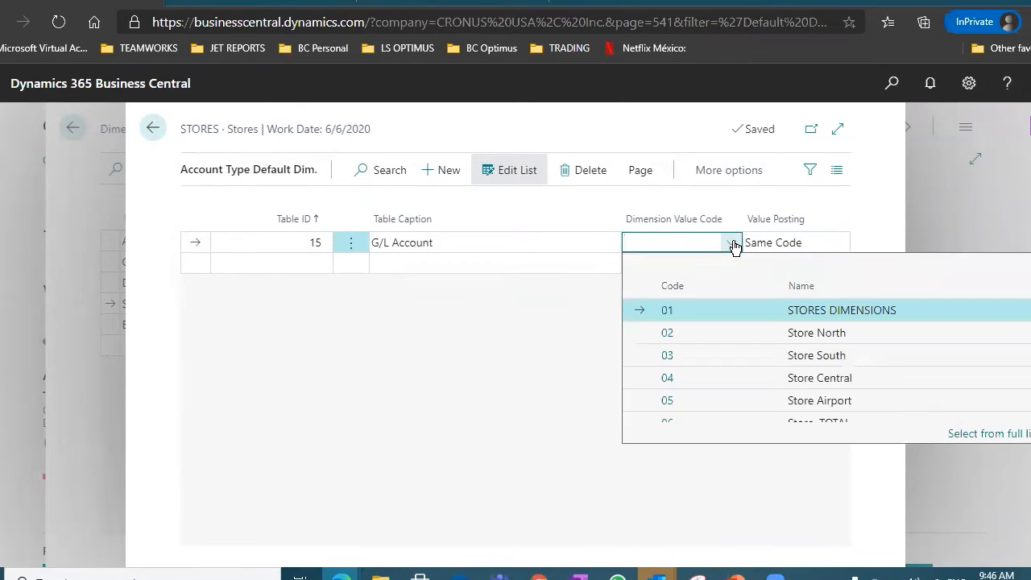
pyautogui.click(788, 334)
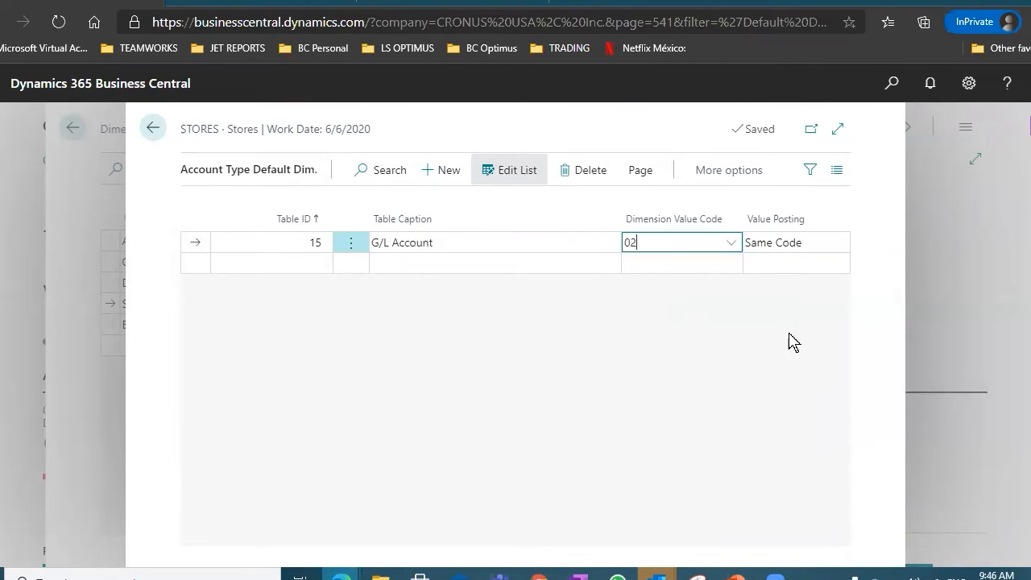
pyautogui.click(665, 262)
pyautogui.click(581, 246)
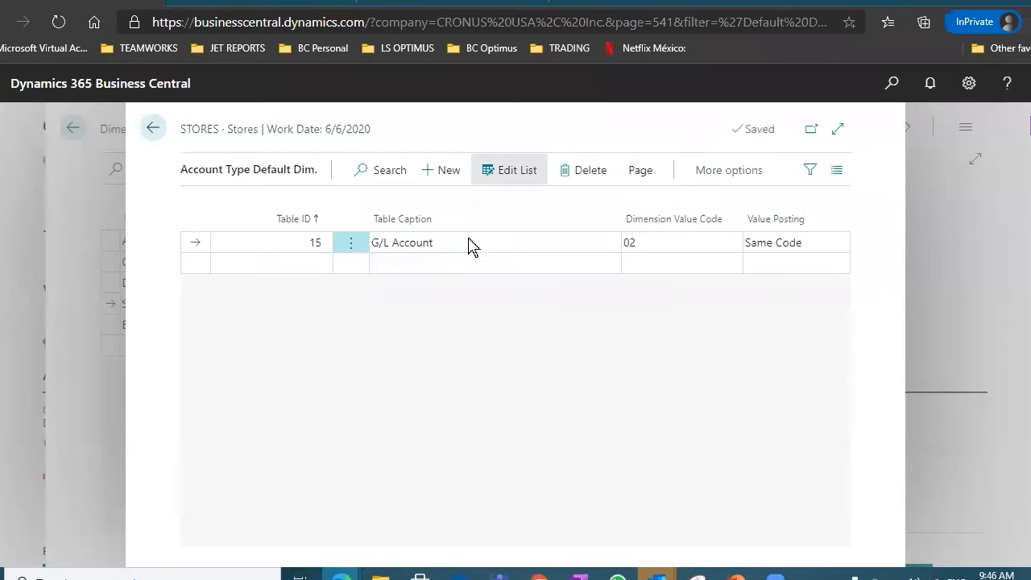
# Review the available STORES dimension value codes for the G/L Account line and close the list without changing the code.
pyautogui.click(695, 242)
pyautogui.click(733, 243)
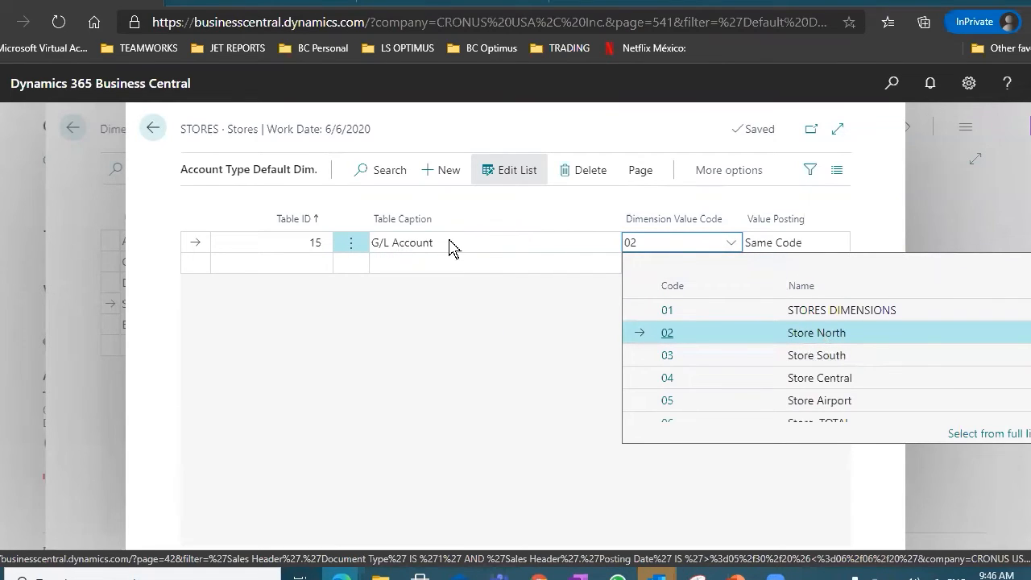
pyautogui.moveTo(504, 228)
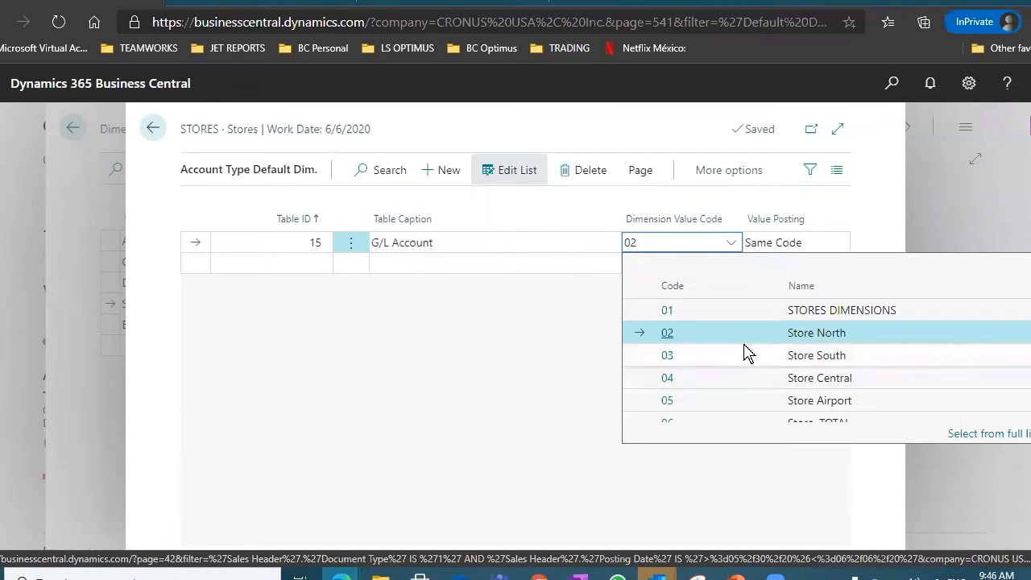
pyautogui.scroll(-2, 745, 350)
pyautogui.scroll(-1, 745, 348)
pyautogui.scroll(3, 743, 346)
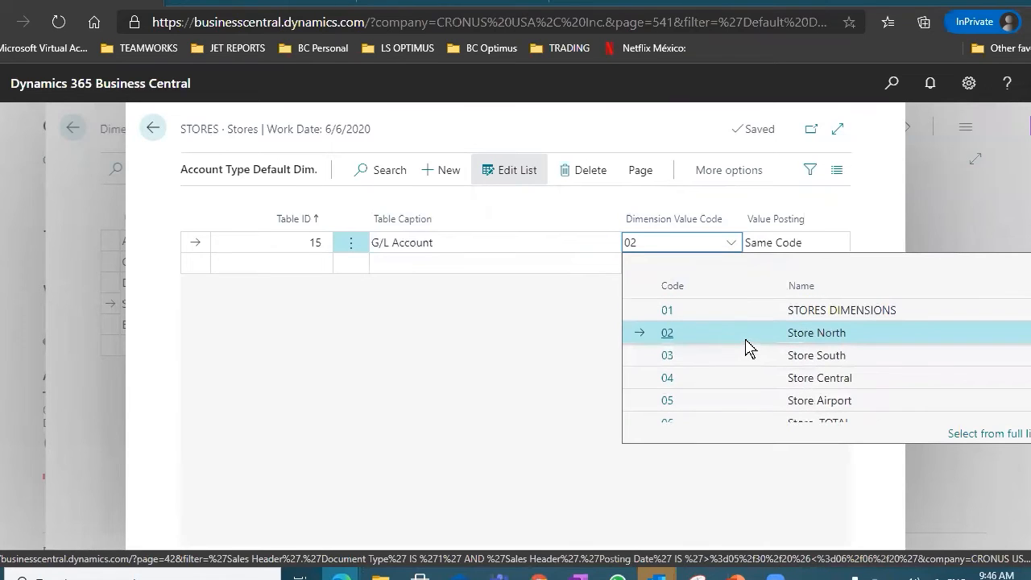
pyautogui.click(520, 326)
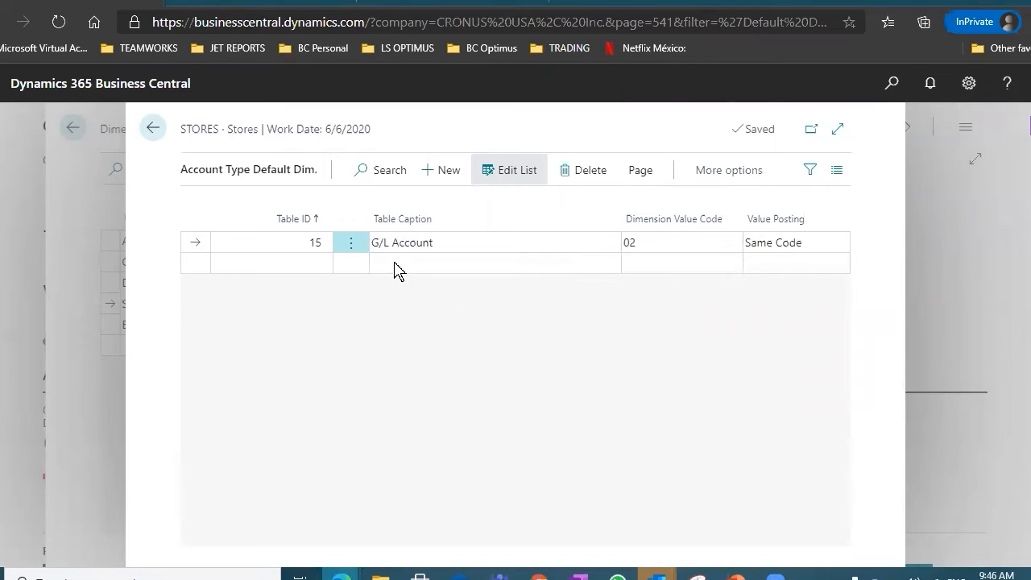
# Delete the G/L Account line from the STORES account type default dimensions and return to the Dimensions list.
pyautogui.click(354, 253)
pyautogui.click(335, 277)
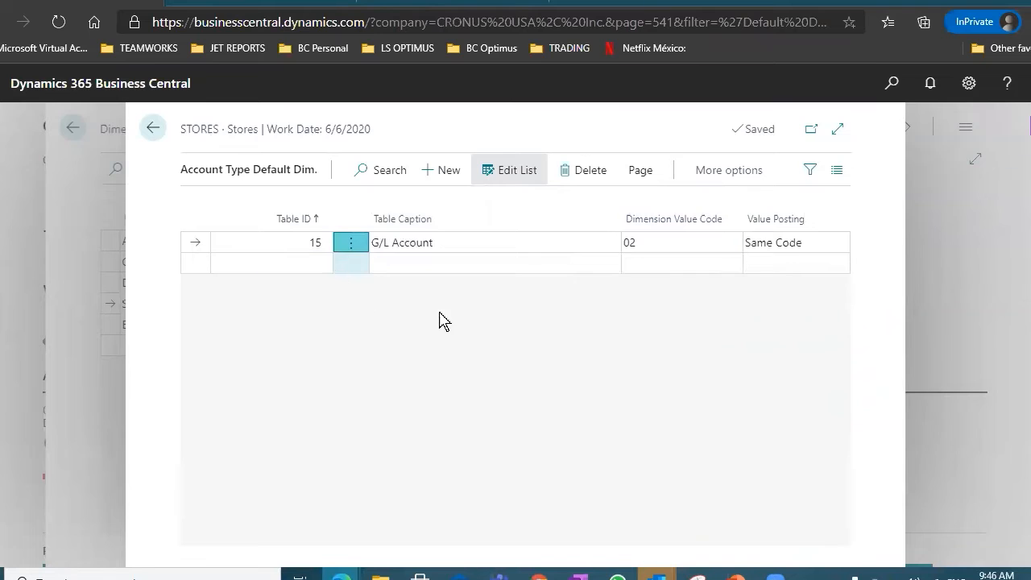
pyautogui.click(580, 369)
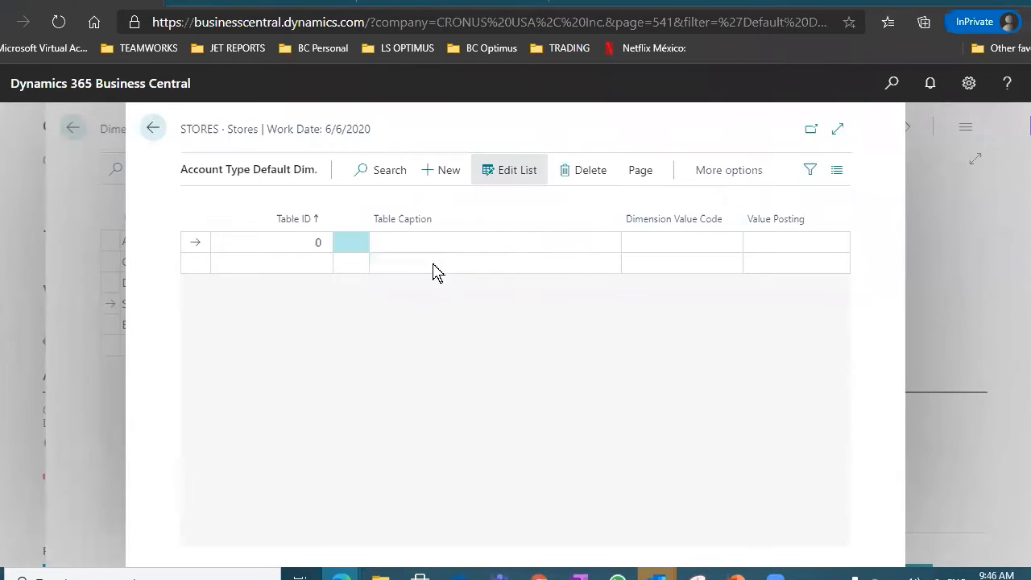
pyautogui.click(156, 128)
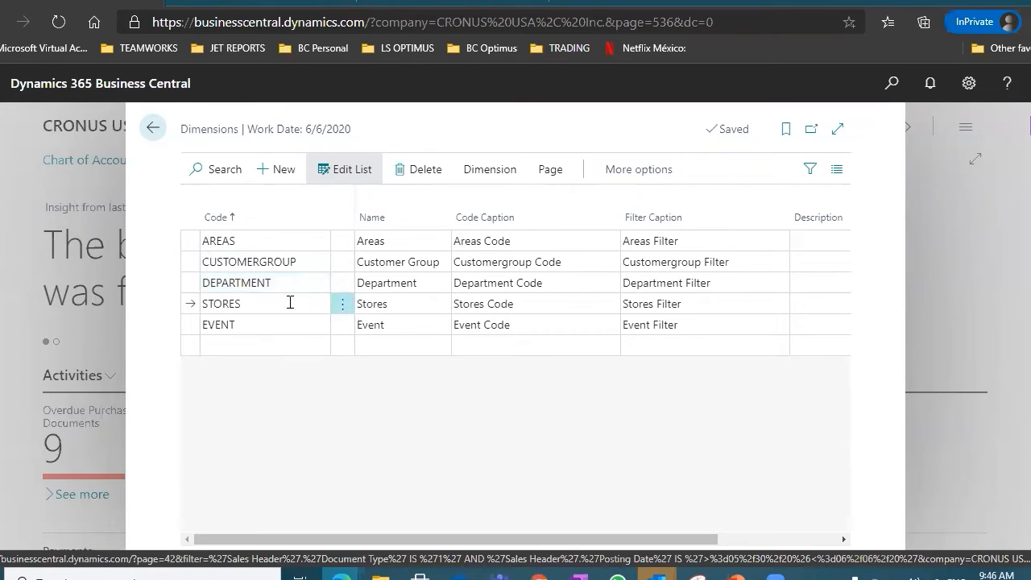
# Check the STORES and EVENT entries in the Dimensions list and go back to the home page.
pyautogui.click(290, 303)
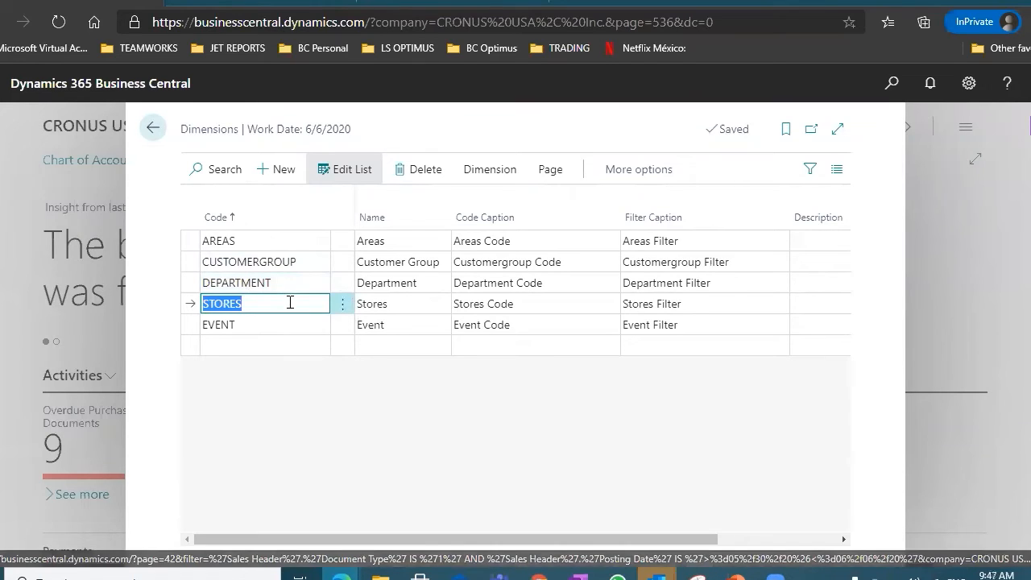
pyautogui.click(387, 325)
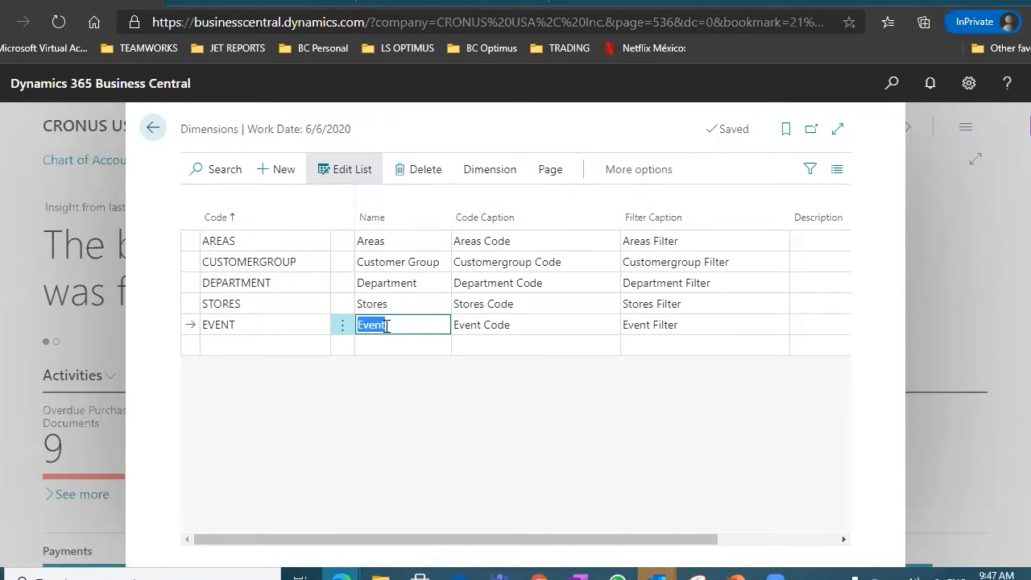
pyautogui.click(272, 327)
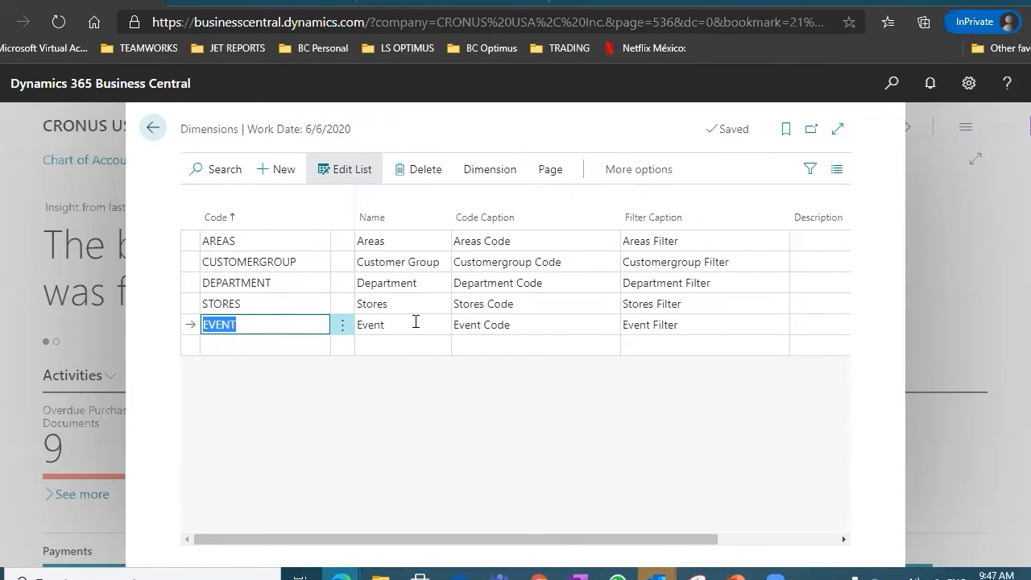
pyautogui.click(152, 128)
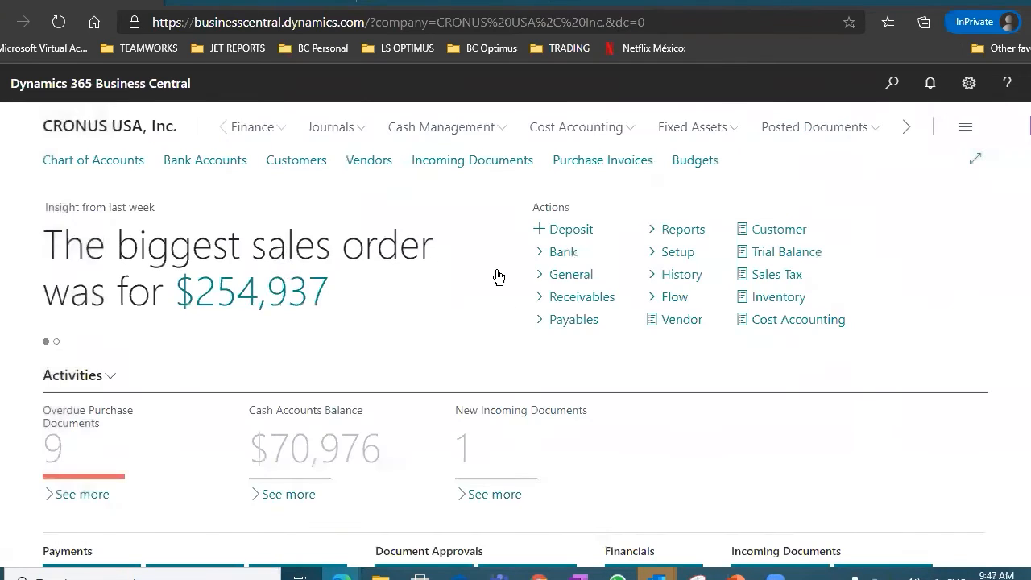
# Try to open the page search and check the computer's network connection.
pyautogui.click(887, 91)
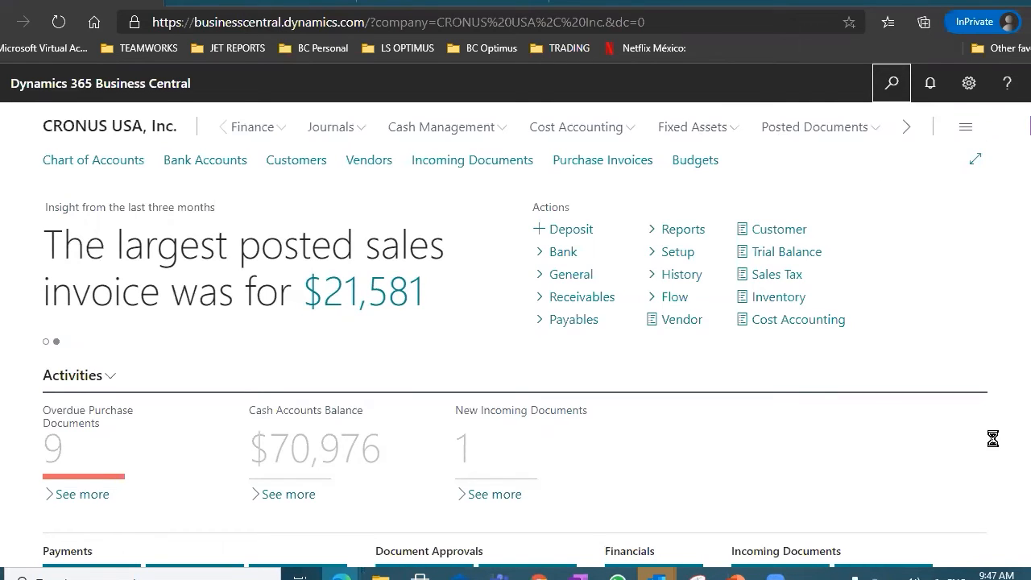
pyautogui.click(933, 575)
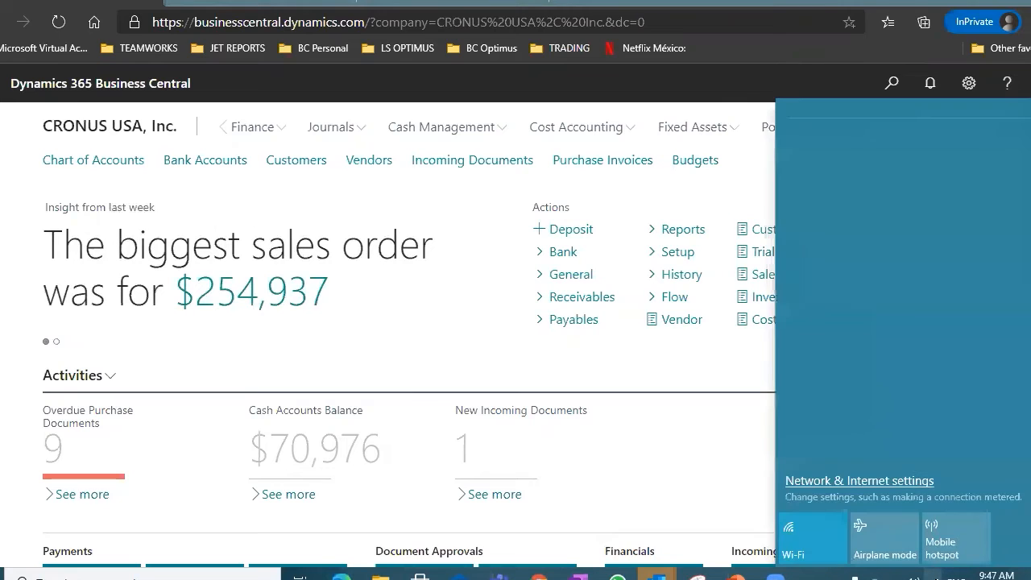
pyautogui.click(933, 576)
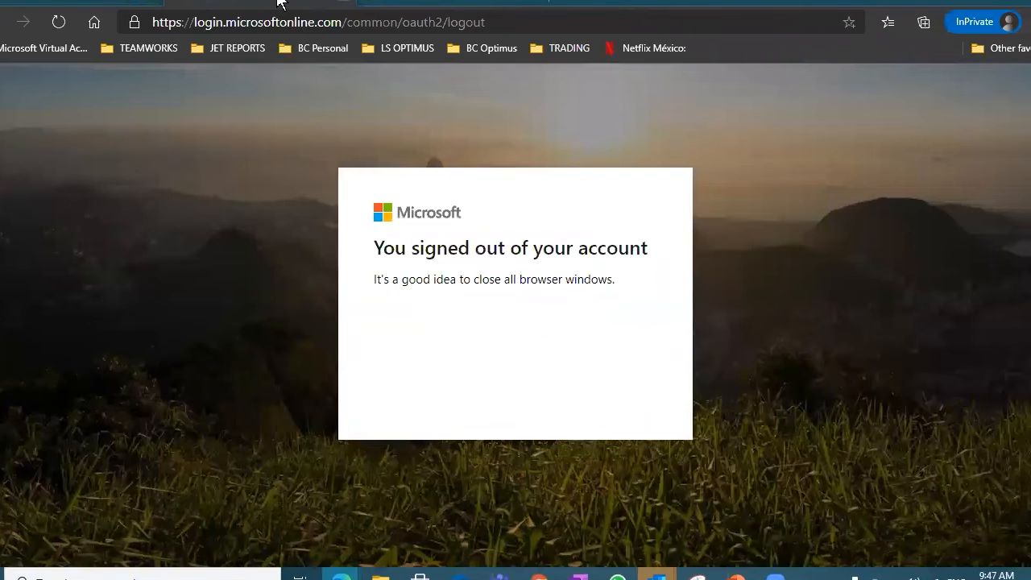
pyautogui.click(277, 2)
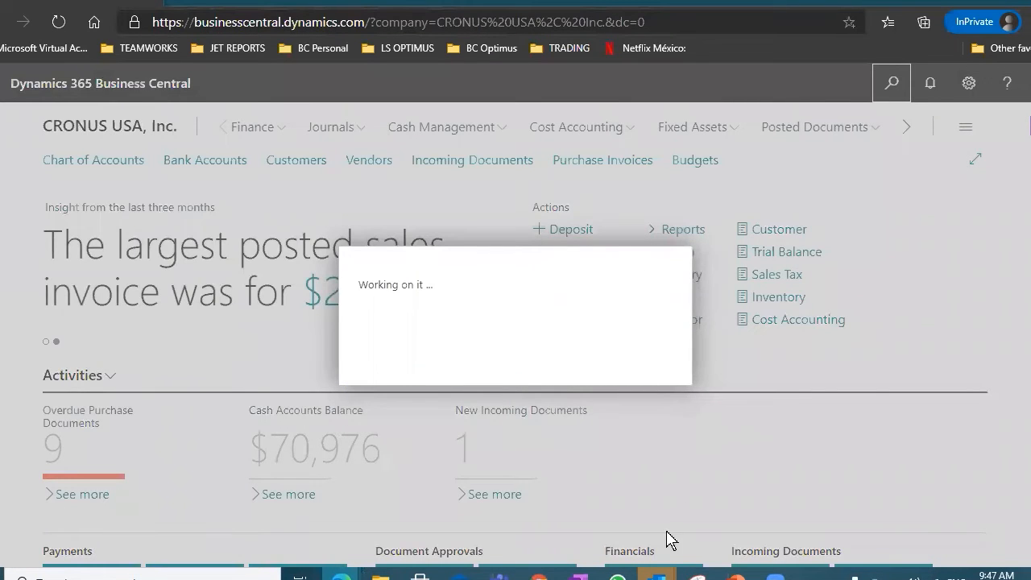
# Close the WhatsApp and Google Chrome windows.
pyautogui.rightClick(618, 577)
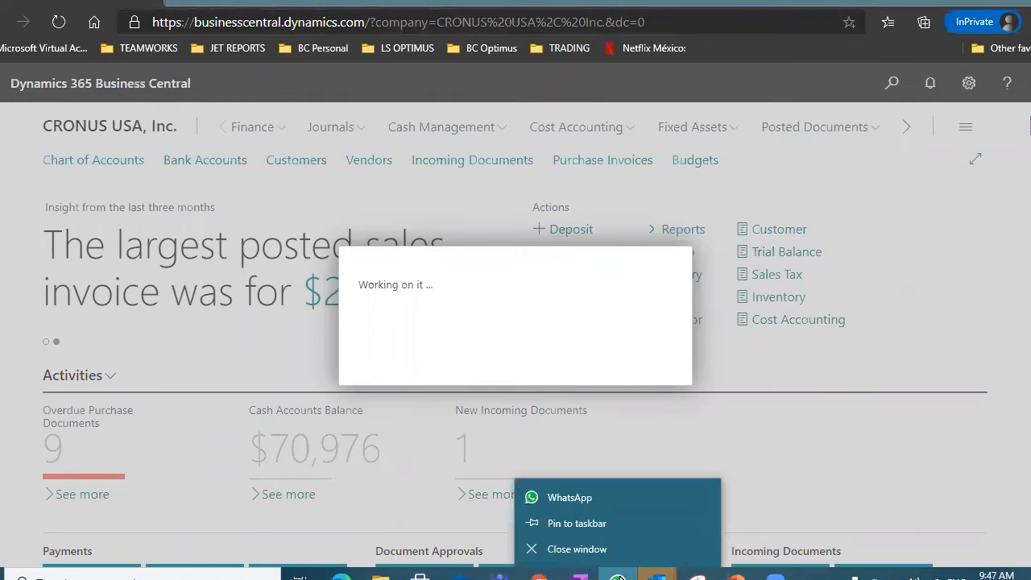
pyautogui.click(618, 554)
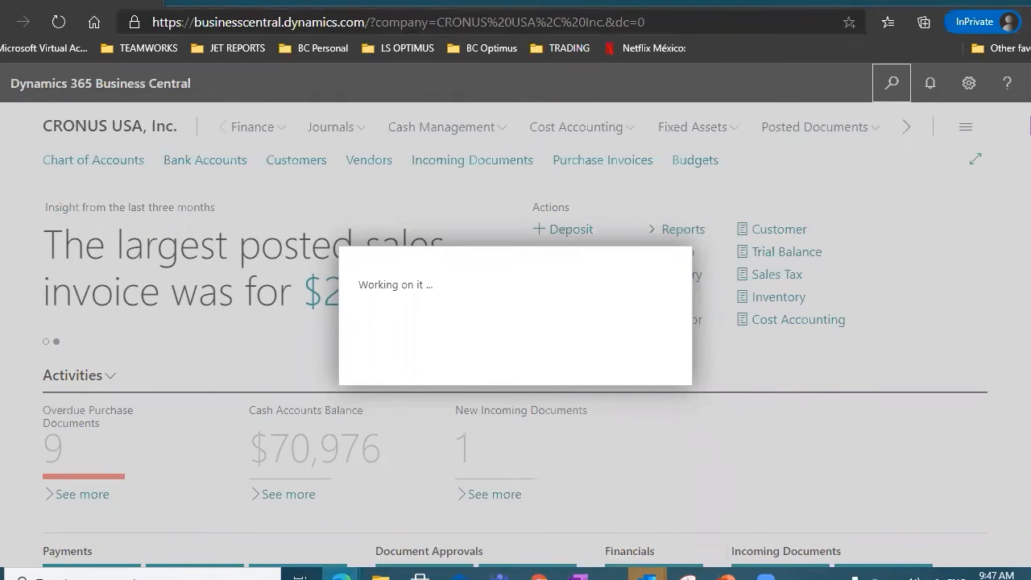
pyautogui.rightClick(539, 577)
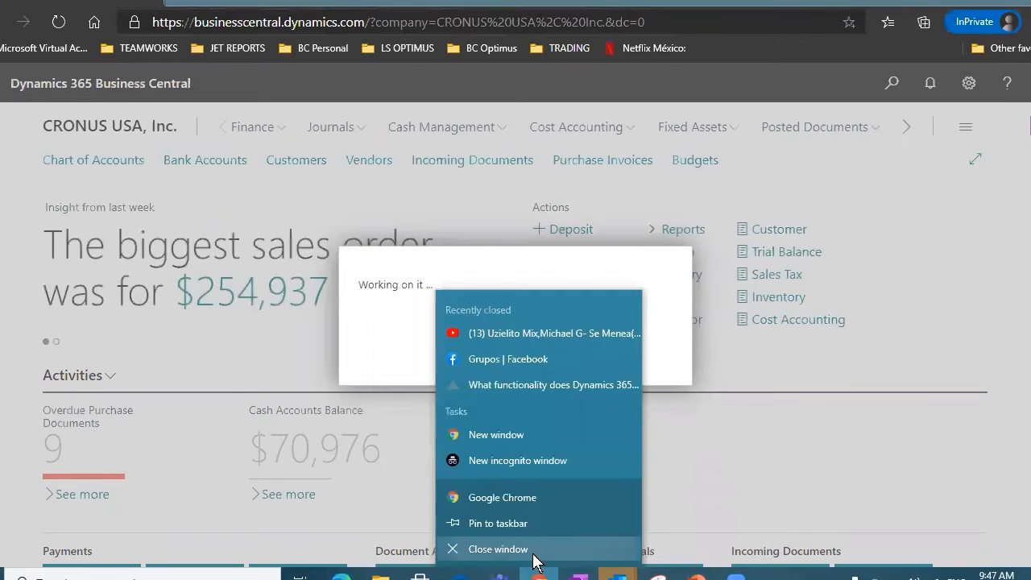
pyautogui.click(532, 554)
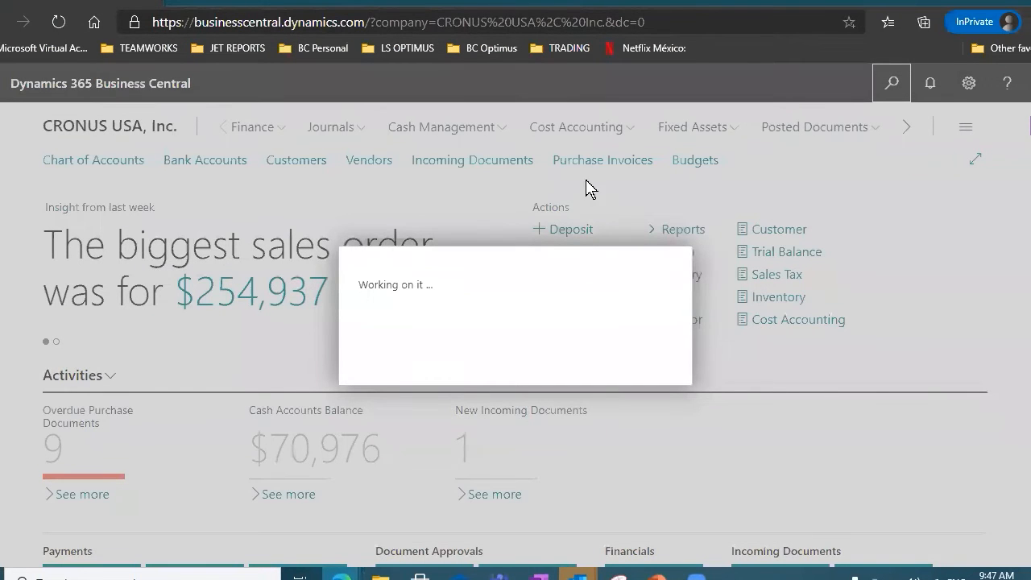
# Reload the home page, search for "general" and open General Ledger Setup.
pyautogui.hotkey('ctrl', 'l')
pyautogui.press('Return')
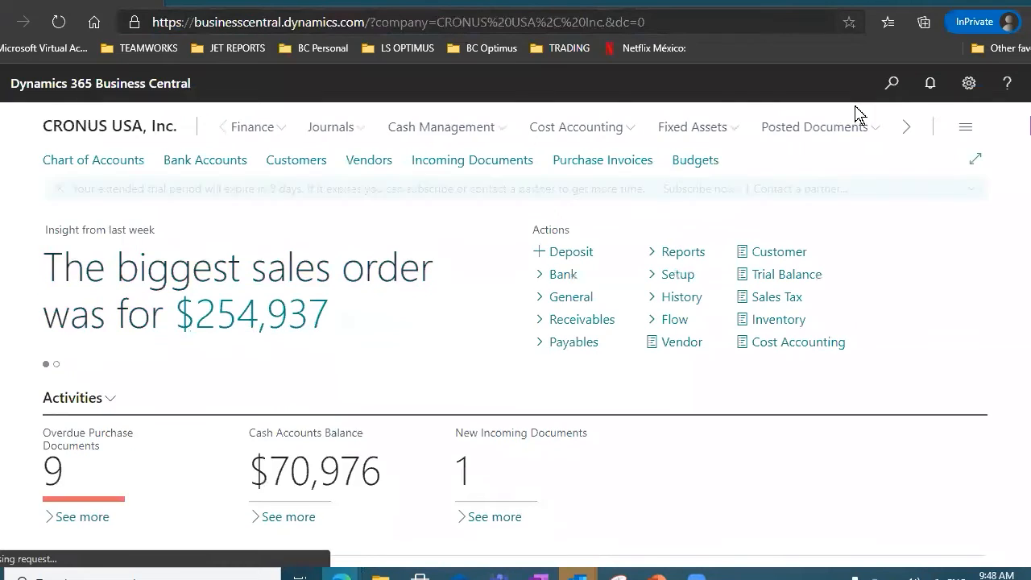
pyautogui.click(894, 83)
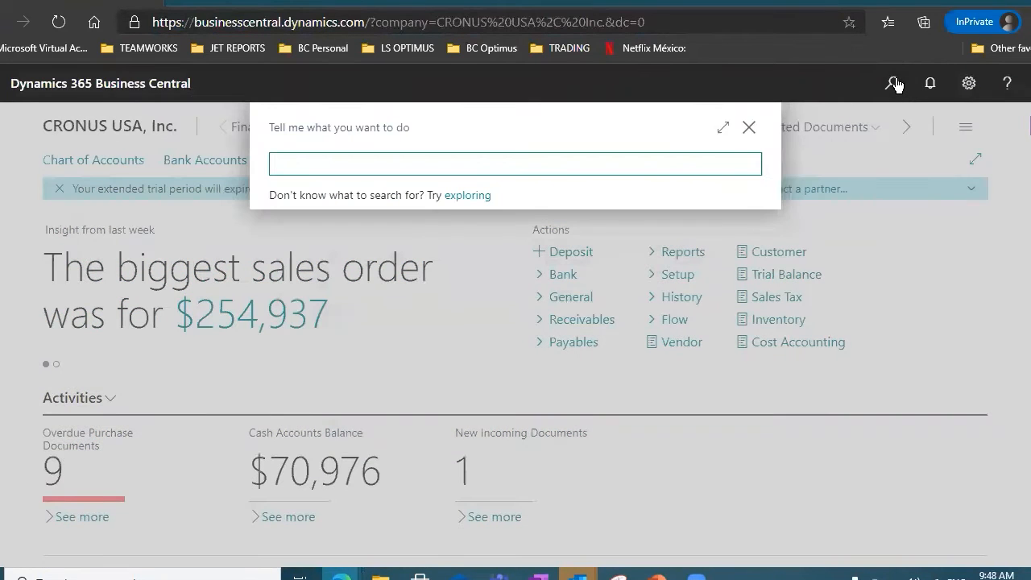
pyautogui.write('general')
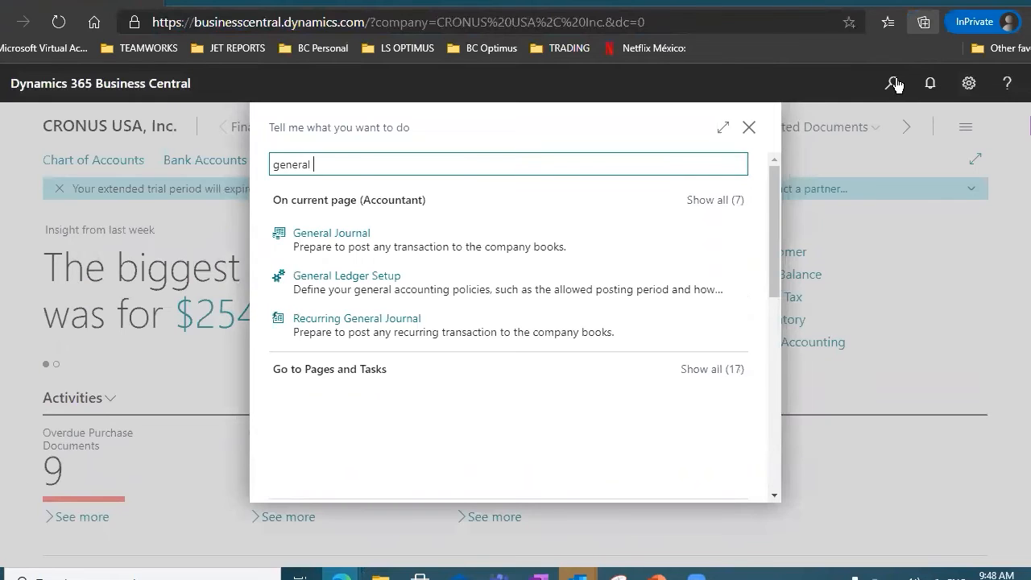
pyautogui.click(375, 288)
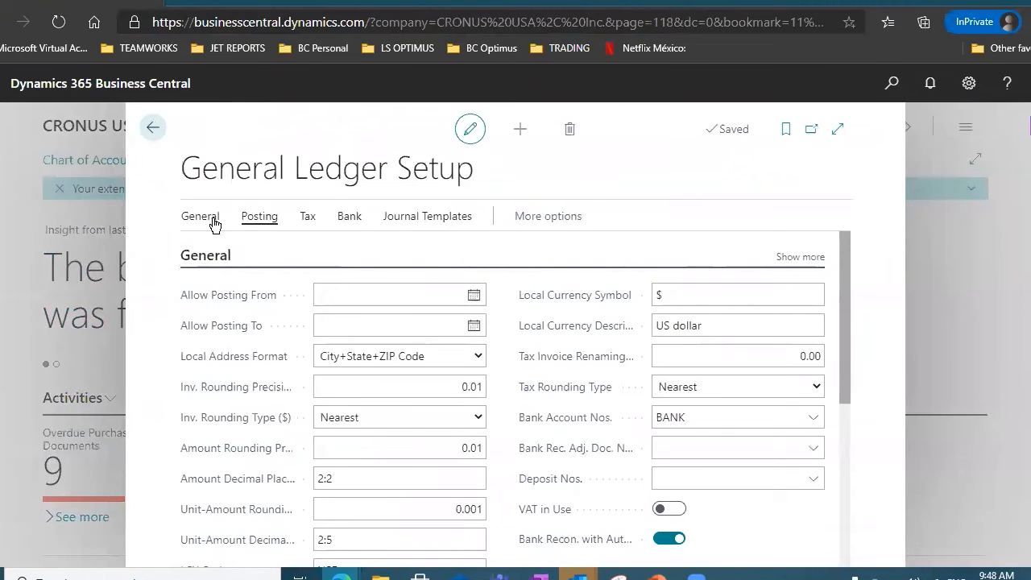
# Examine the Dimensions section of General Ledger Setup with all global and shortcut dimension fields shown.
pyautogui.moveTo(182, 171); pyautogui.dragTo(472, 147)
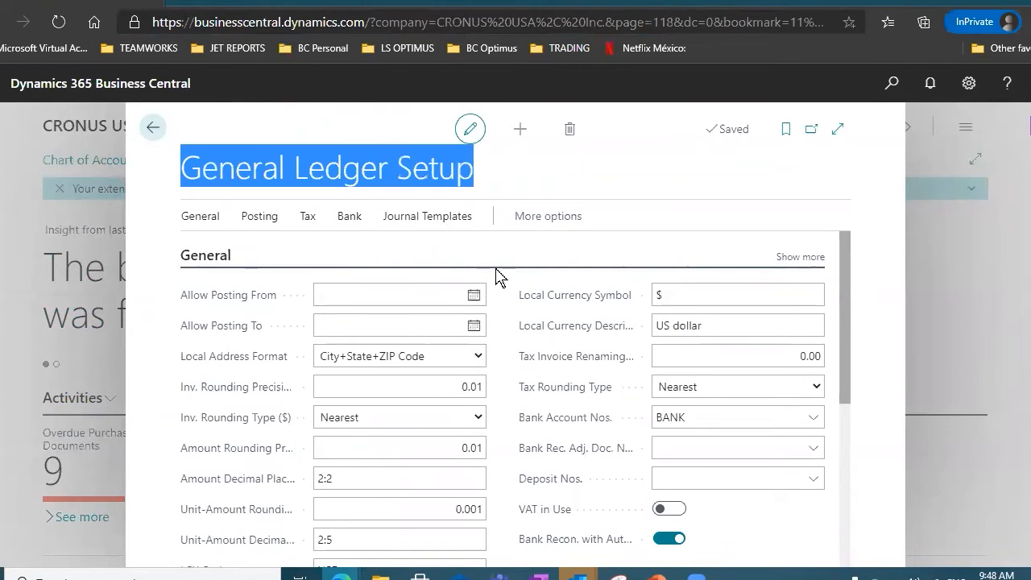
pyautogui.scroll(-5, 495, 276)
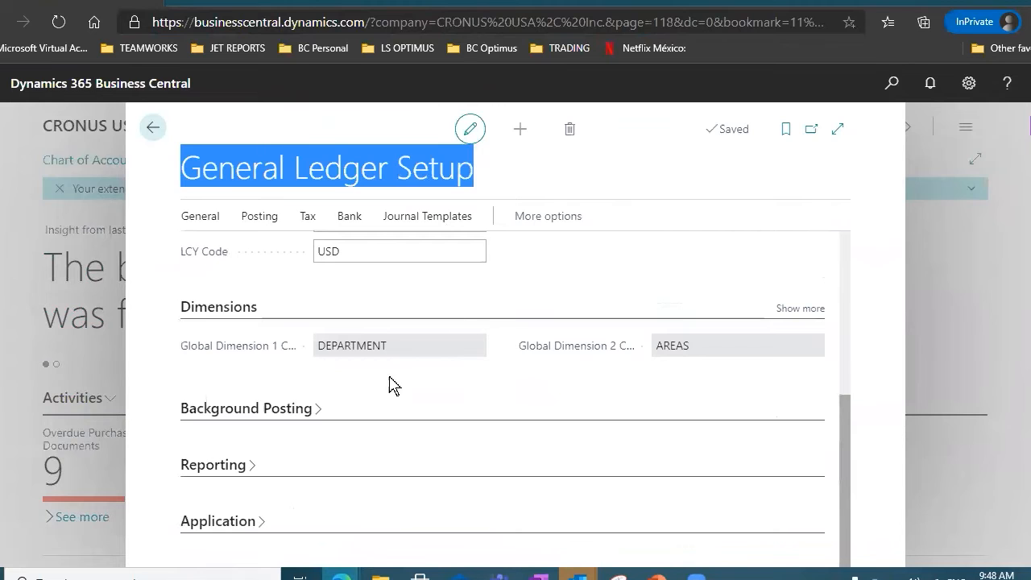
pyautogui.scroll(5, 435, 380)
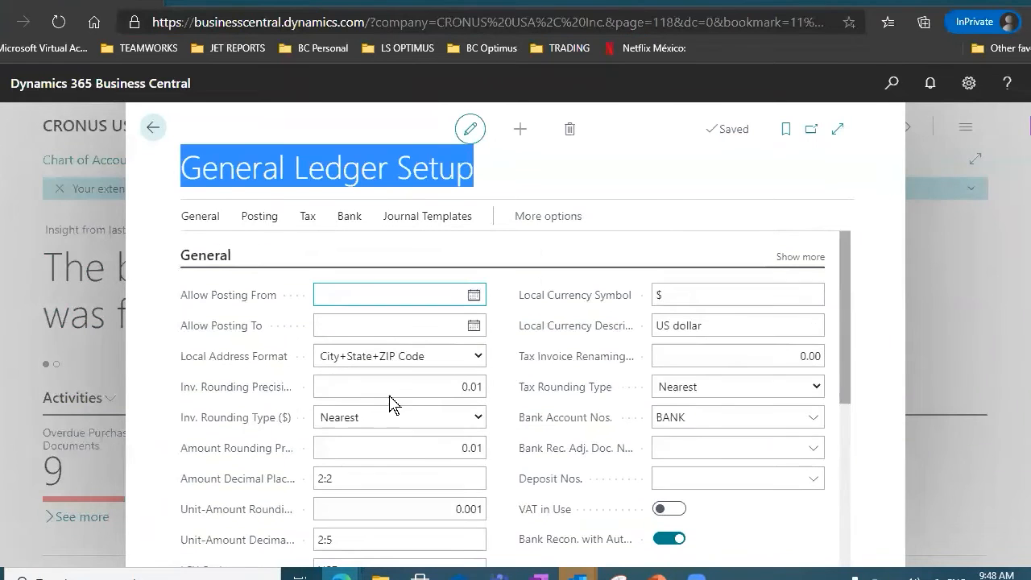
pyautogui.scroll(-3, 421, 333)
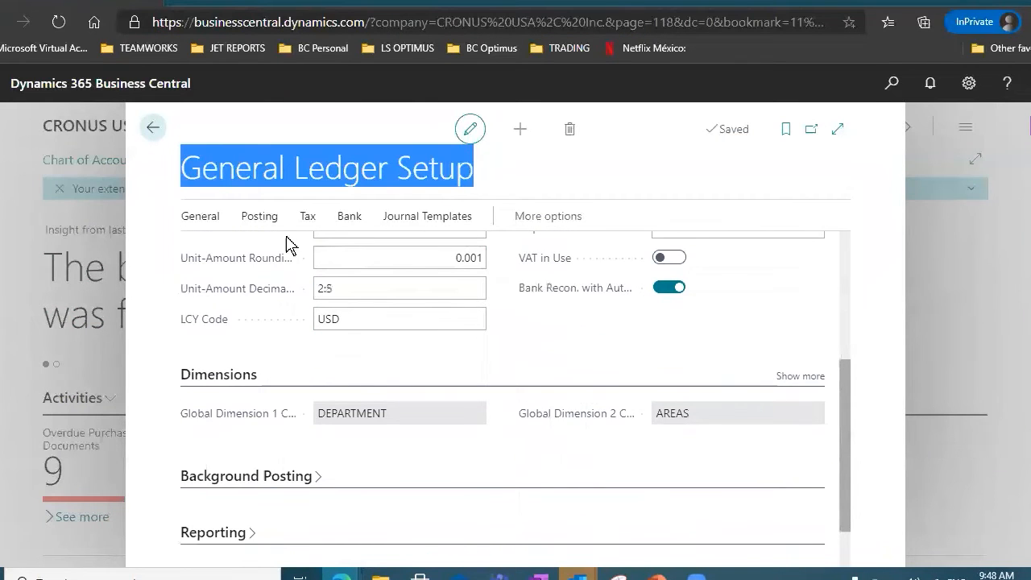
pyautogui.scroll(-1, 340, 346)
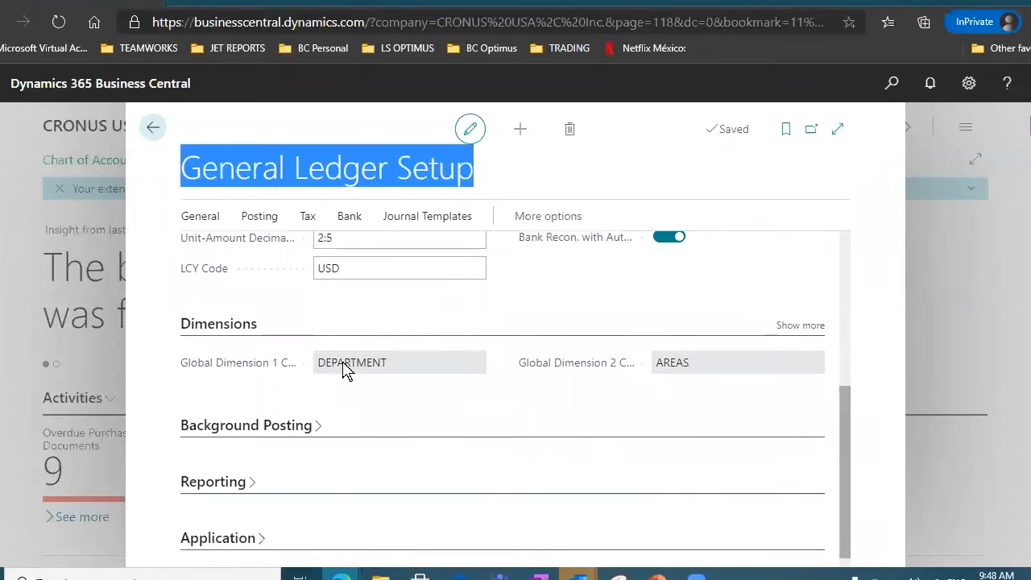
pyautogui.click(316, 371)
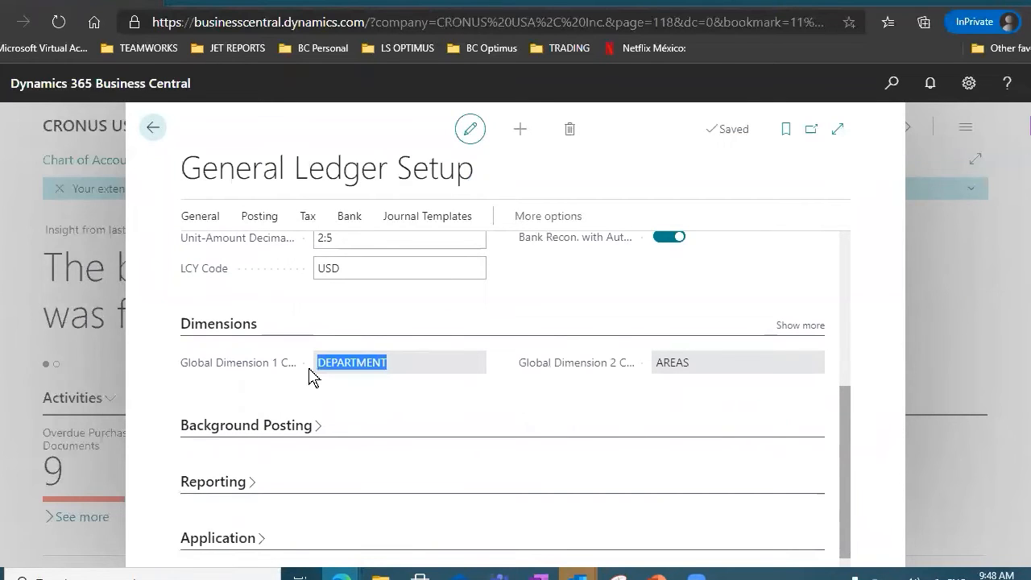
pyautogui.click(779, 326)
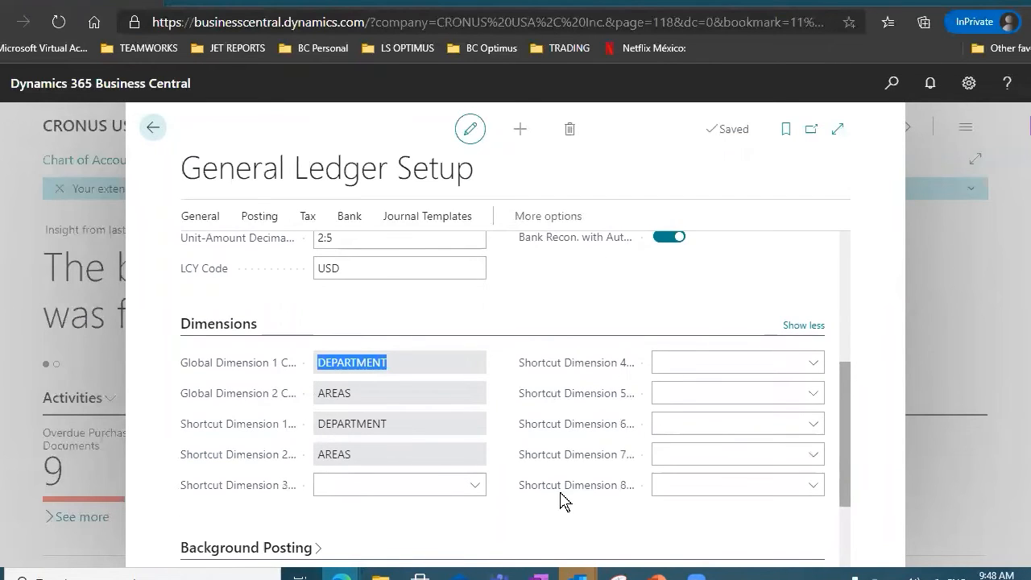
pyautogui.moveTo(590, 490)
pyautogui.moveTo(243, 368)
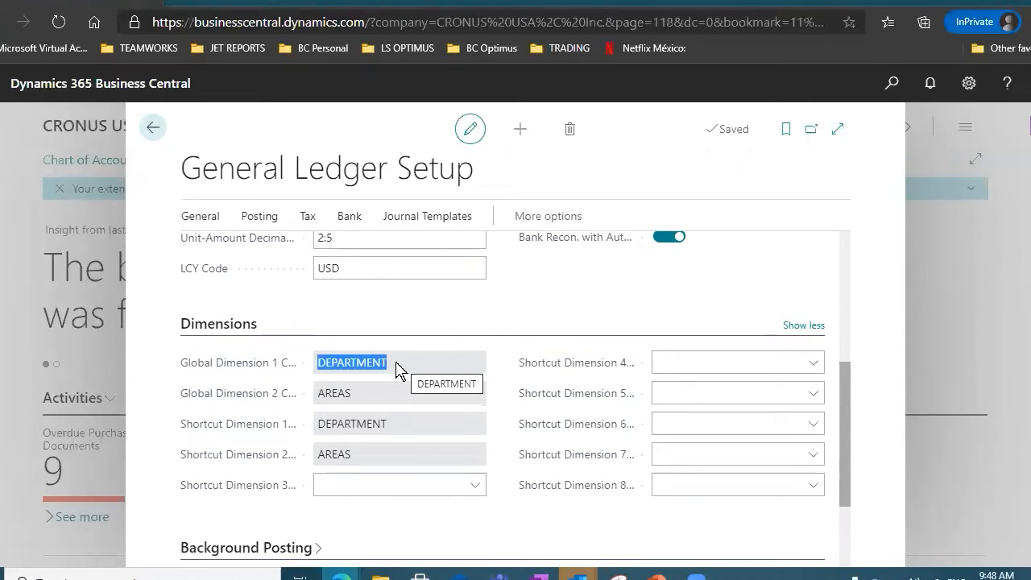
pyautogui.click(367, 396)
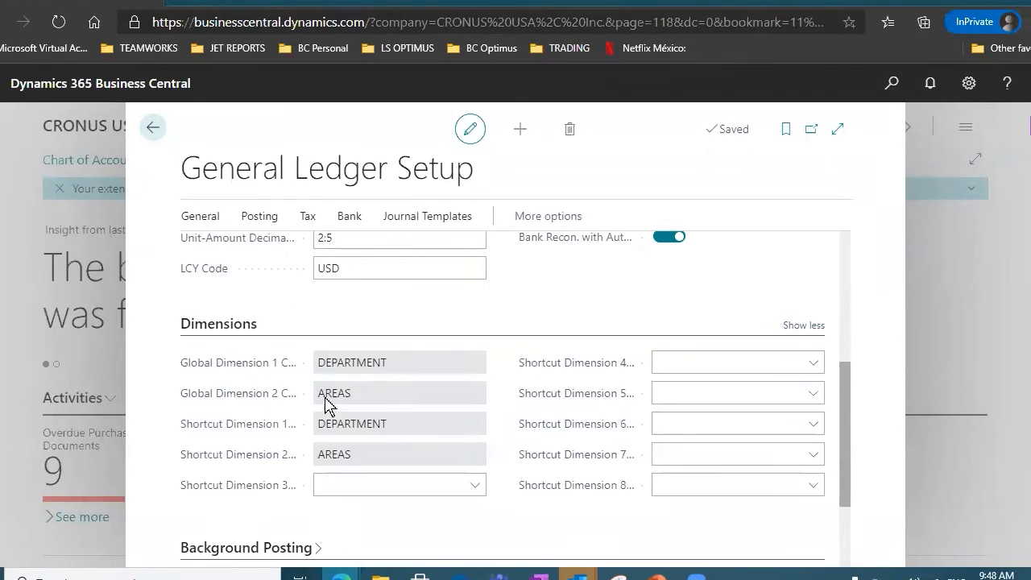
# Inspect the Global Dimension 1 and 2 codes on the Change Global Dimensions page, and return to General Ledger Setup.
pyautogui.click(271, 216)
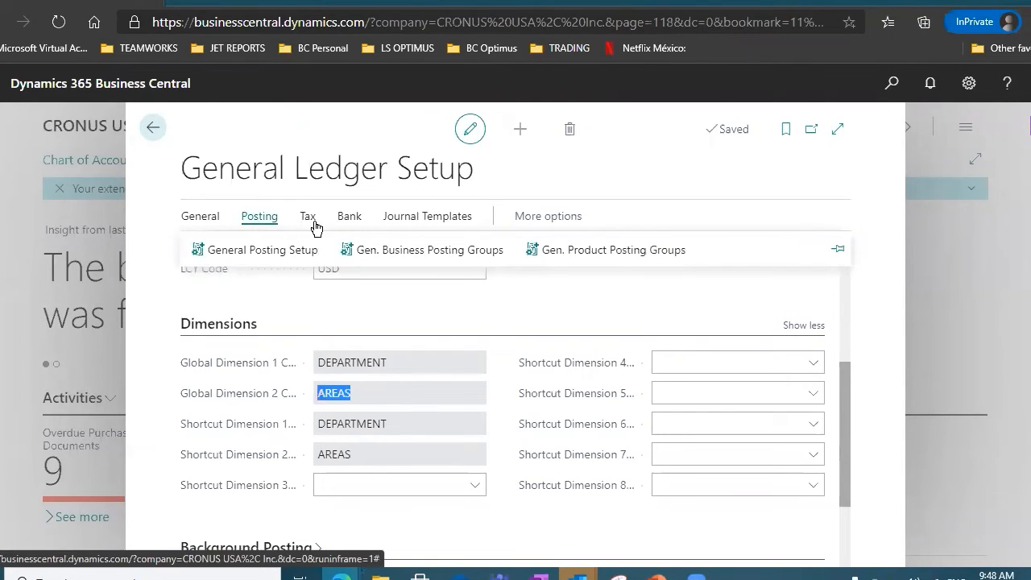
pyautogui.click(206, 221)
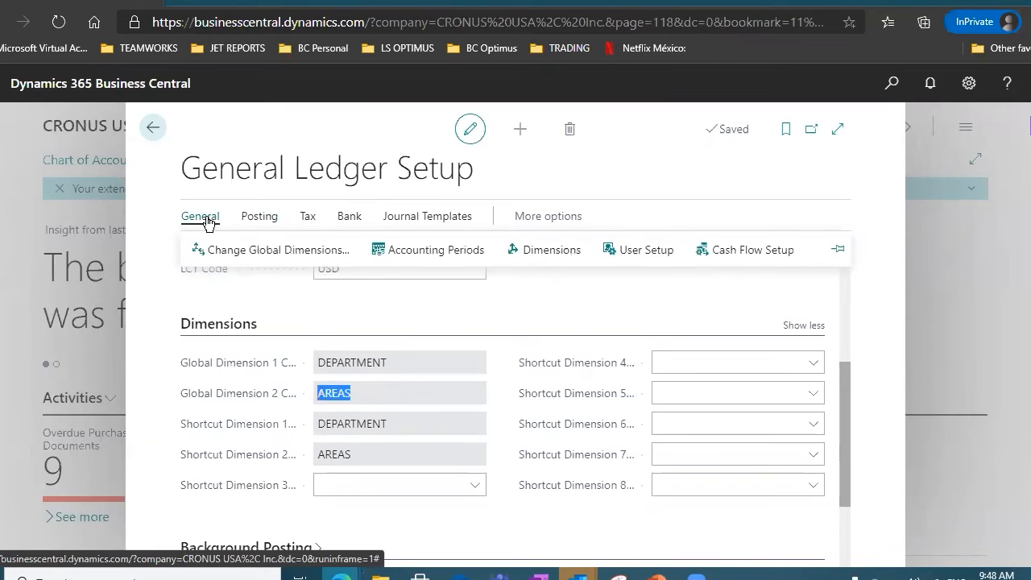
pyautogui.click(237, 252)
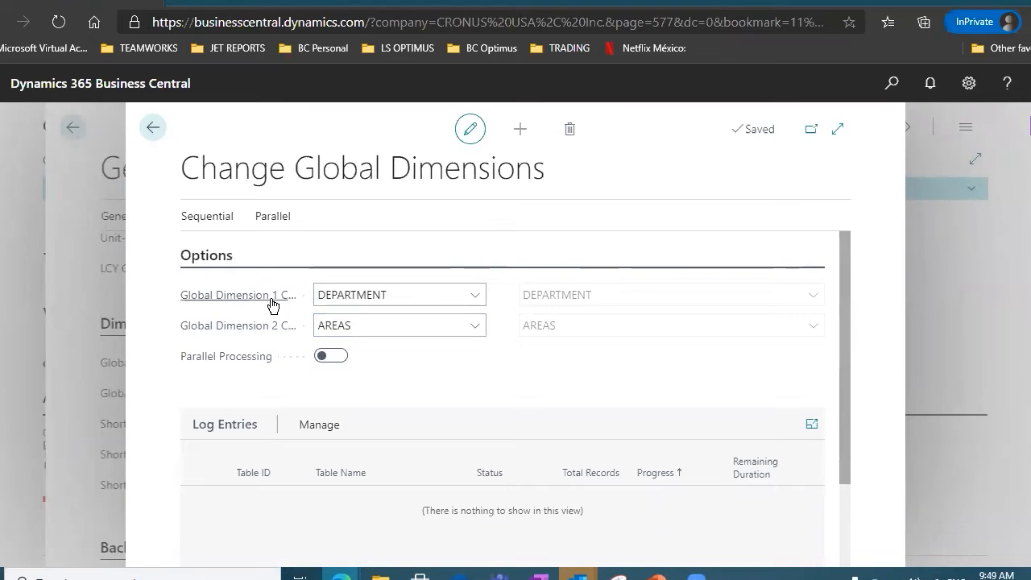
pyautogui.moveTo(269, 295)
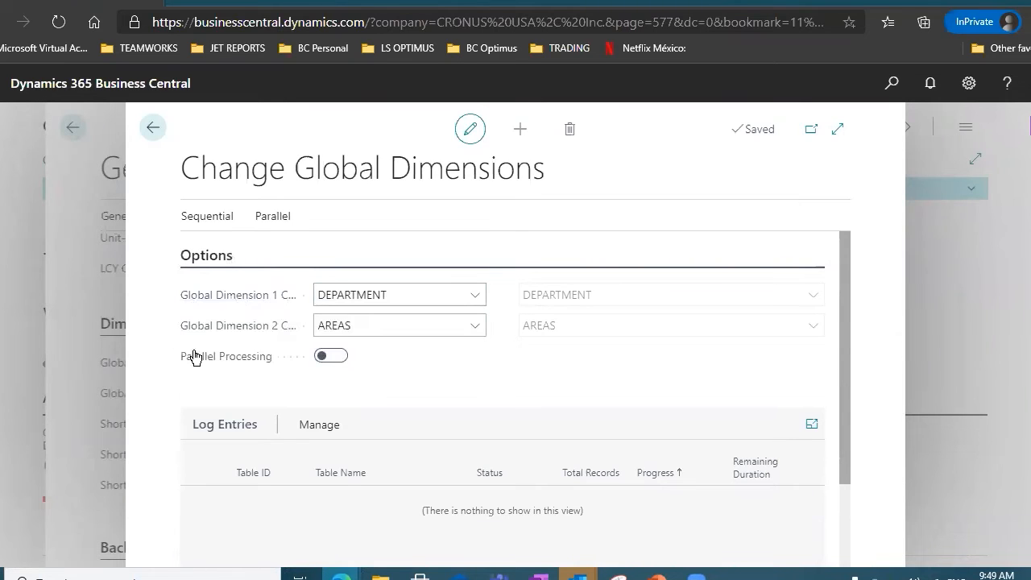
pyautogui.moveTo(242, 328)
pyautogui.click(391, 295)
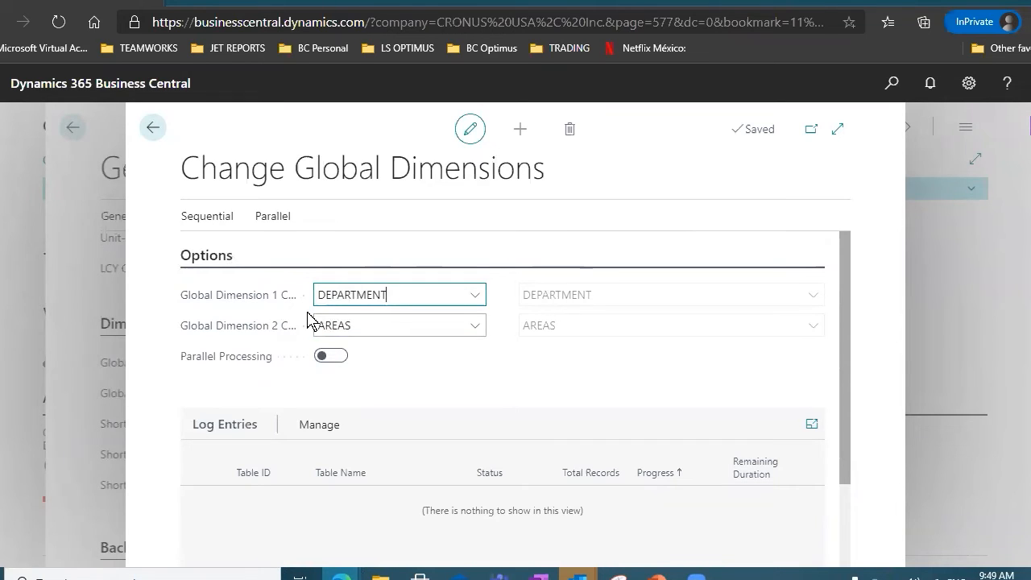
pyautogui.click(355, 327)
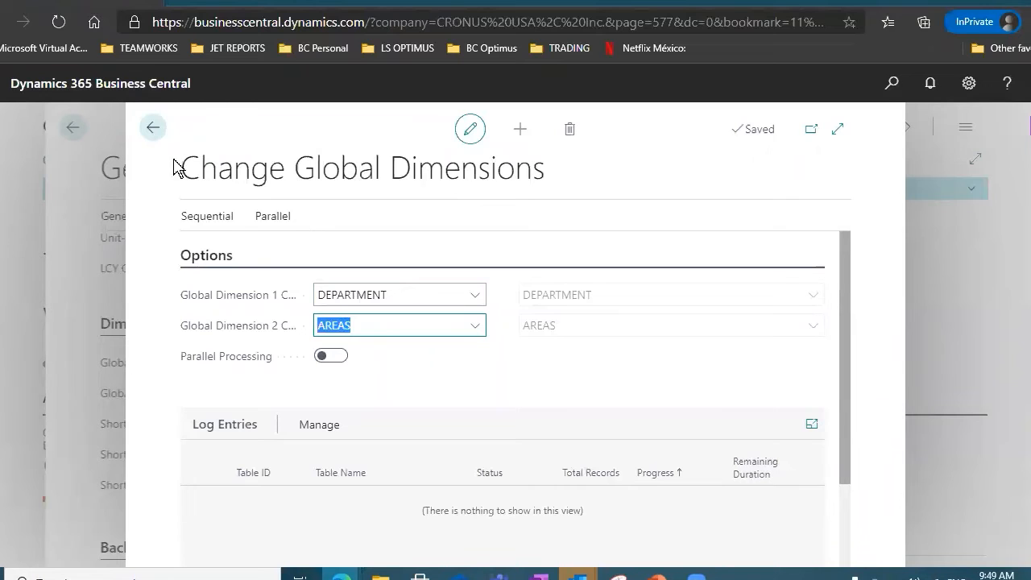
pyautogui.click(156, 131)
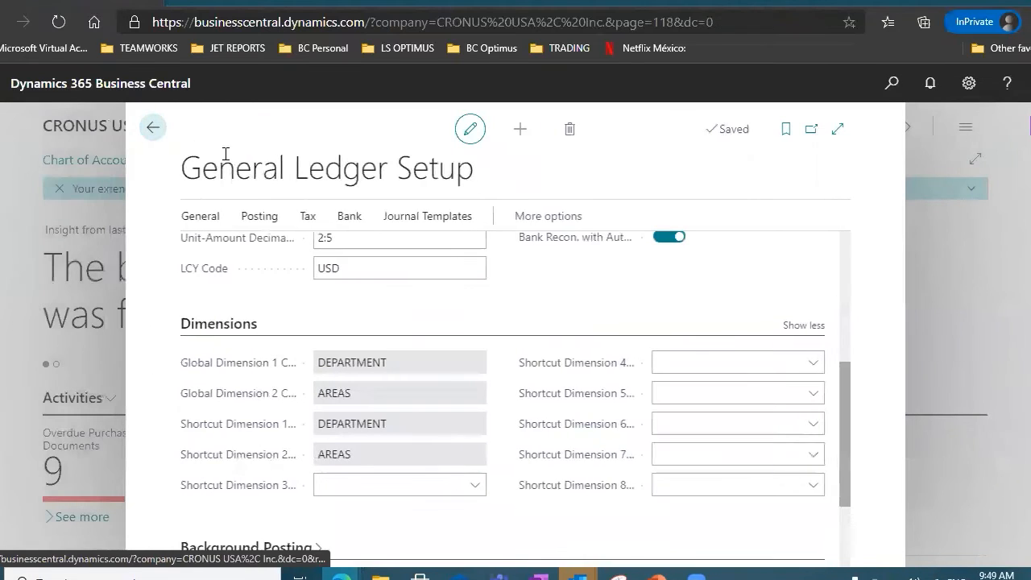
# Leave General Ledger Setup, search for "dimension co" and open Dimension Combinations in full-width view.
pyautogui.click(156, 135)
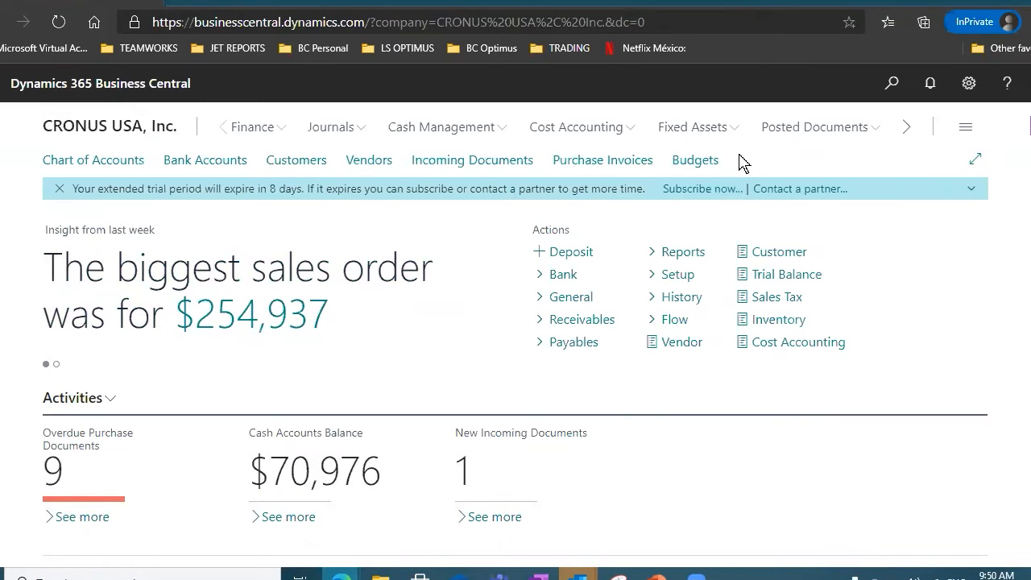
pyautogui.click(892, 83)
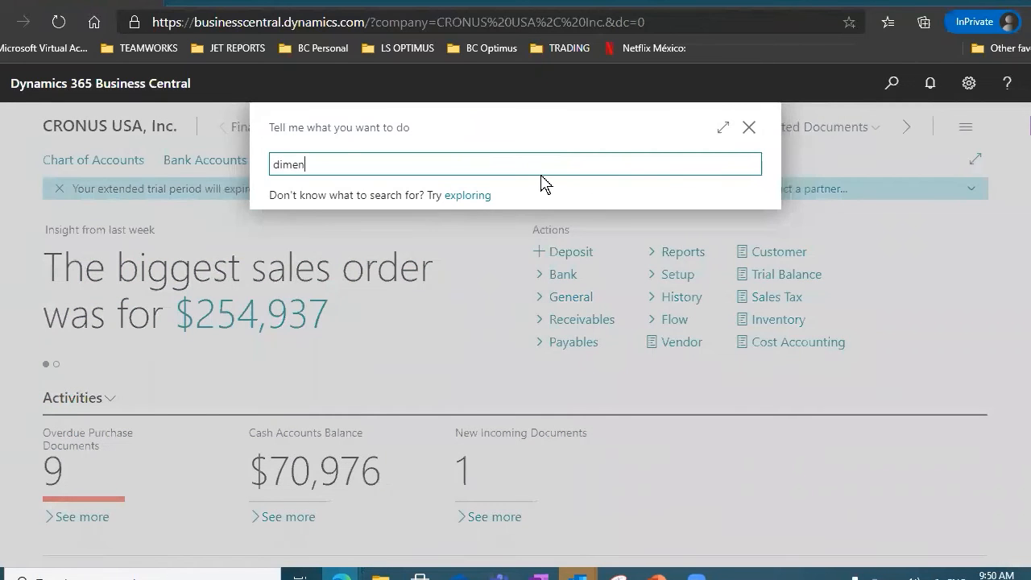
pyautogui.write('dimension co')
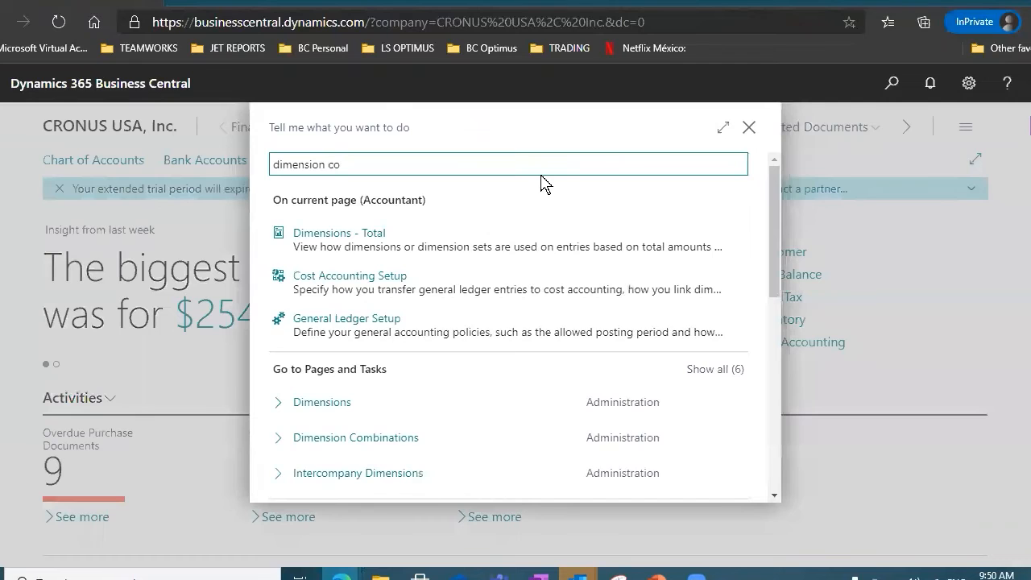
pyautogui.click(390, 361)
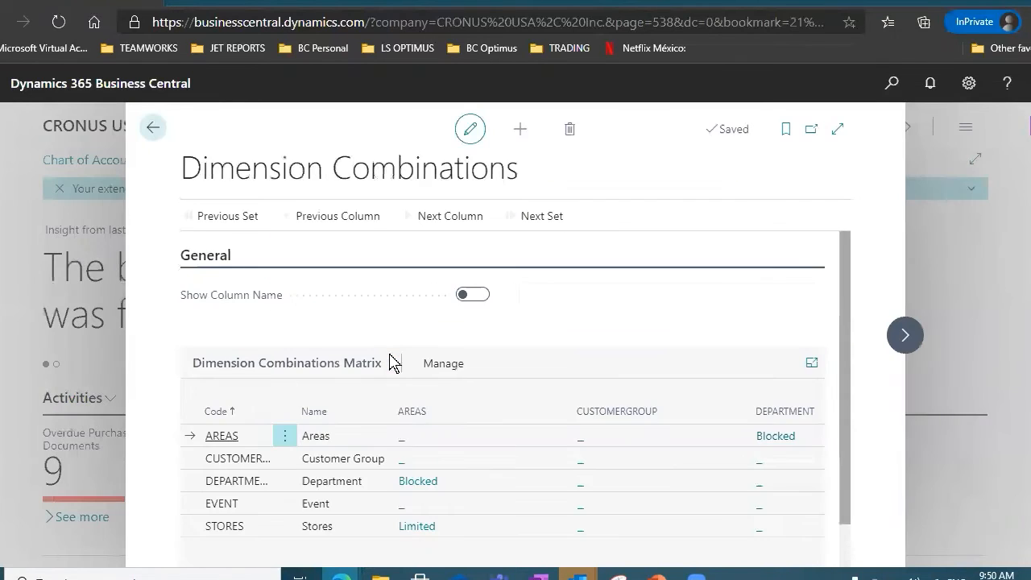
pyautogui.click(838, 131)
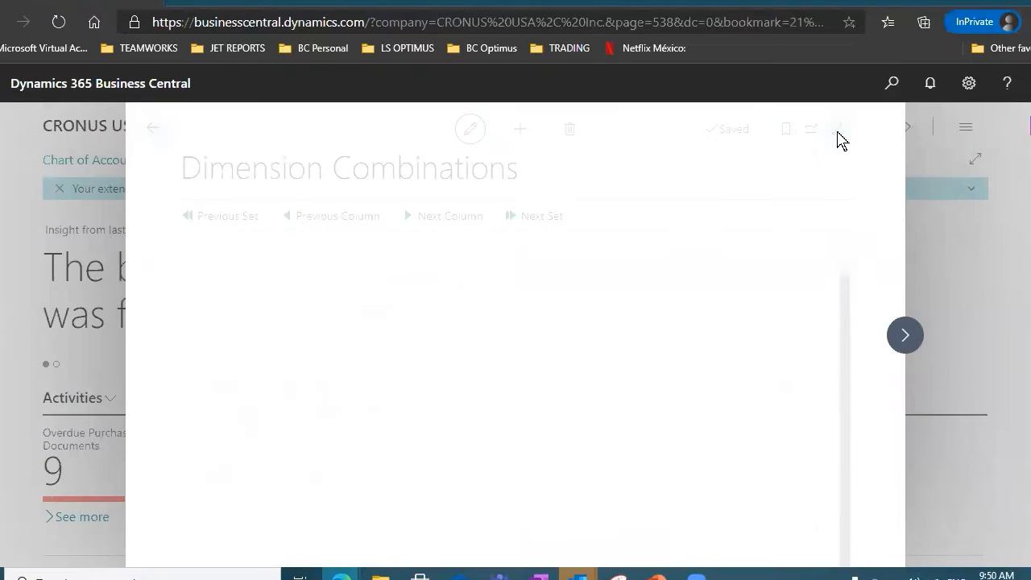
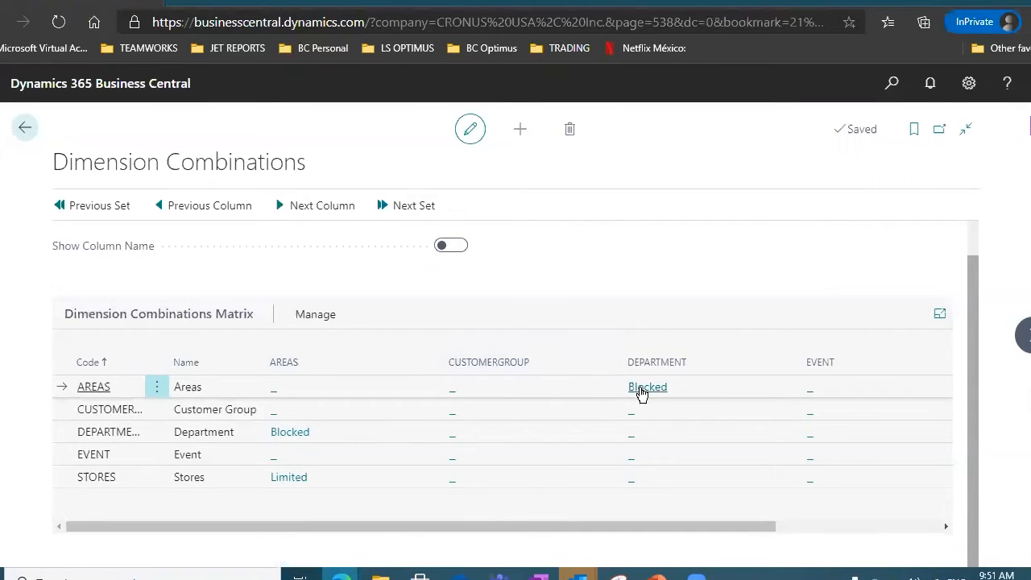
# Set the Areas and Department combination to Blocked and the Event and Department combination to Limited.
pyautogui.click(644, 392)
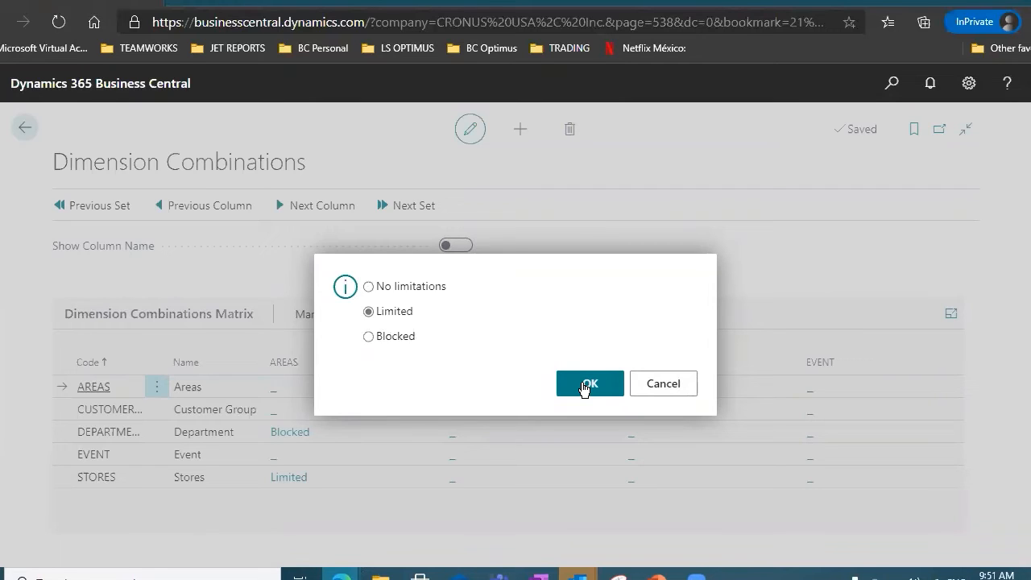
pyautogui.click(368, 337)
pyautogui.click(598, 378)
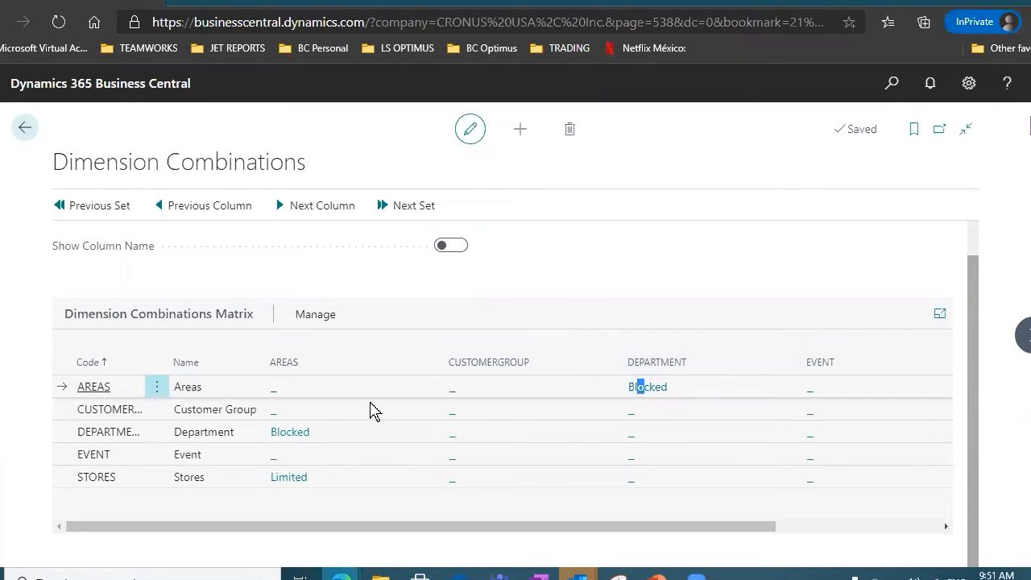
pyautogui.click(632, 458)
pyautogui.click(369, 312)
pyautogui.click(584, 385)
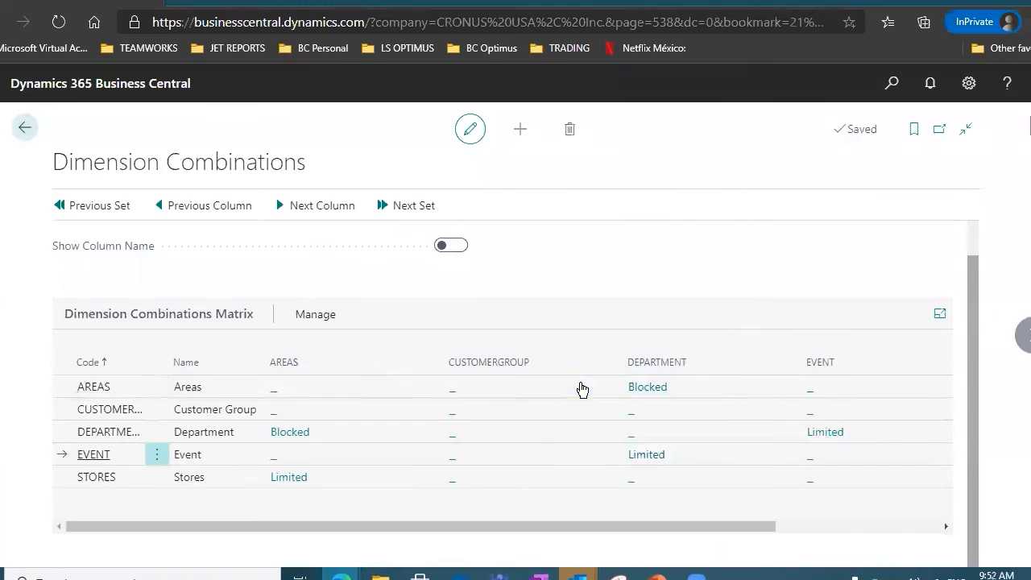
# Open the list of values for the limited Event and Department combination and widen it to show the event rows and department columns.
pyautogui.click(650, 459)
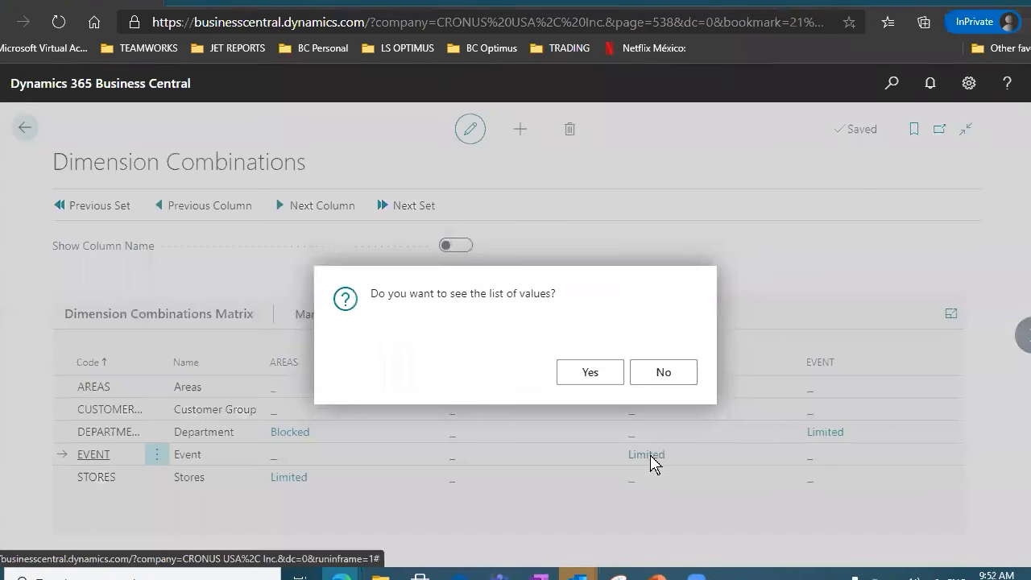
pyautogui.click(589, 376)
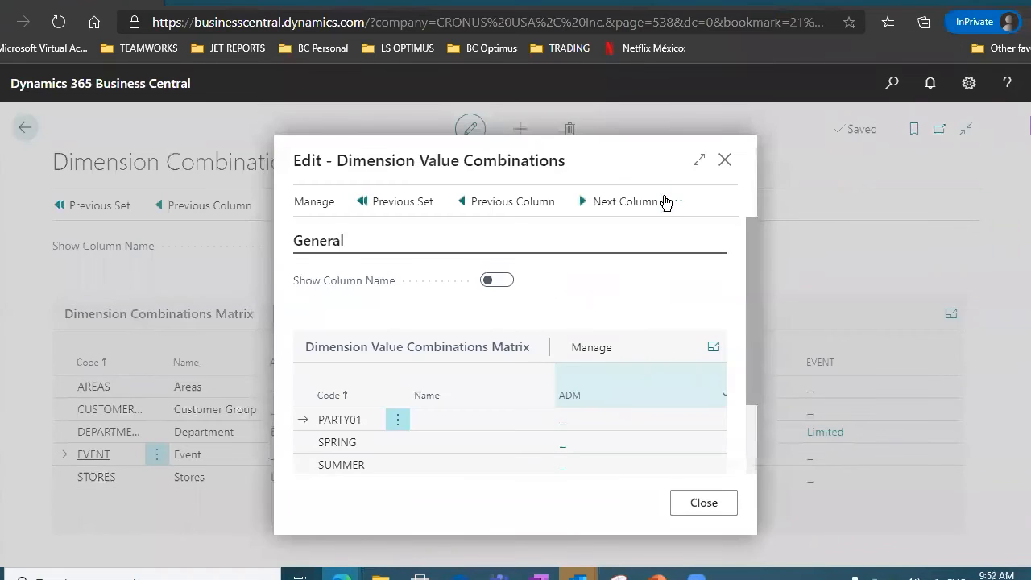
pyautogui.click(700, 160)
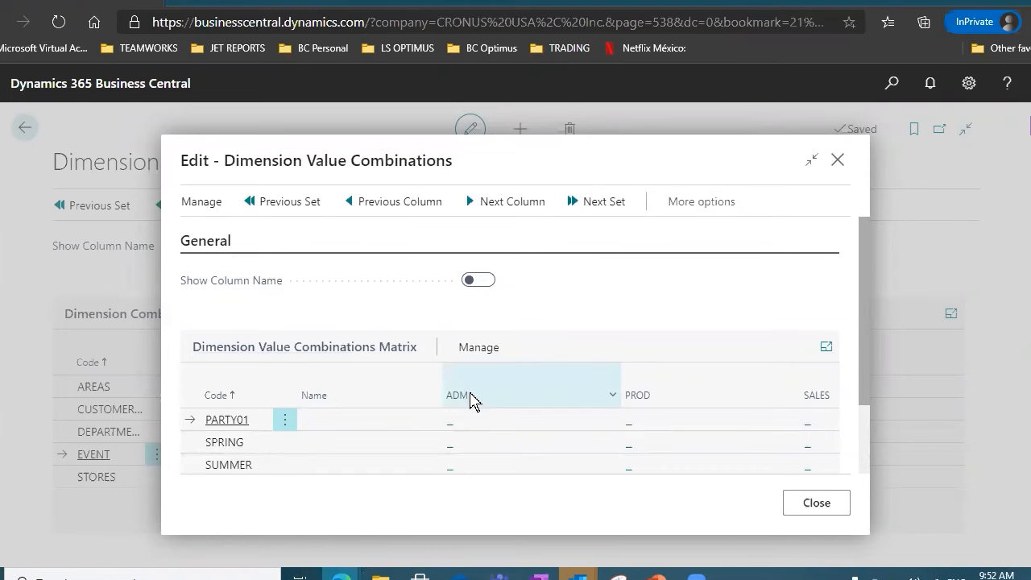
pyautogui.click(812, 159)
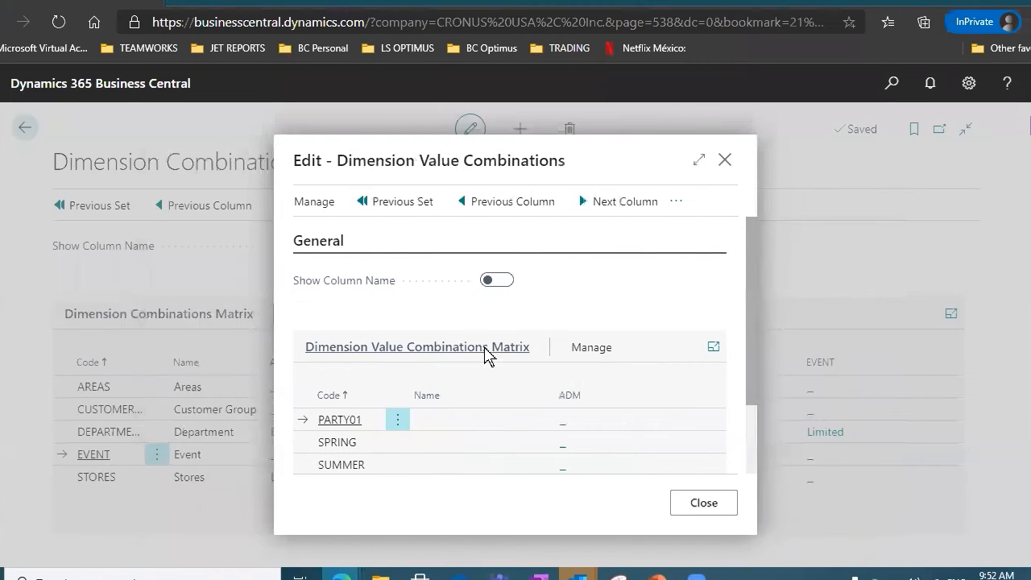
pyautogui.click(700, 161)
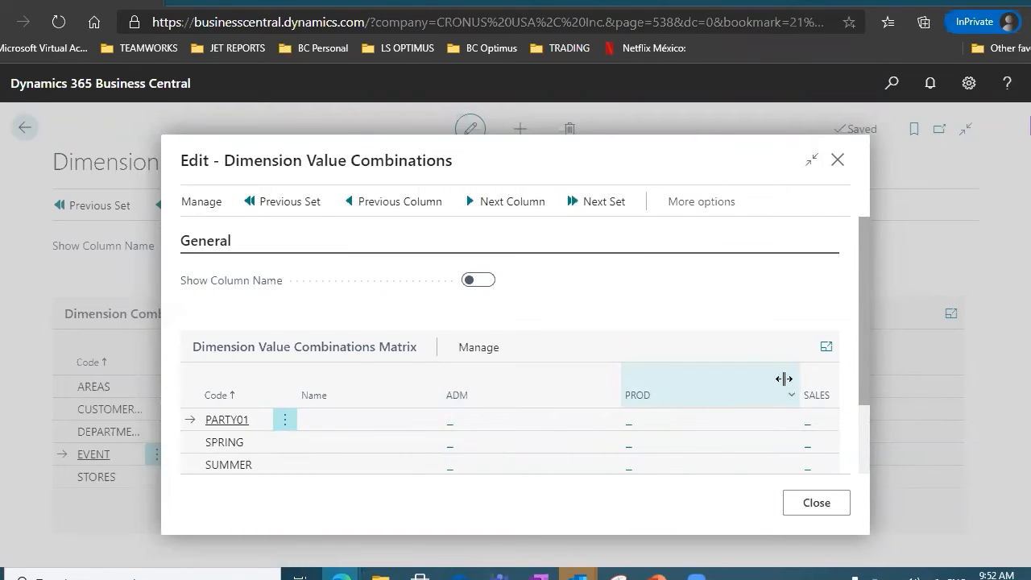
pyautogui.moveTo(855, 377); pyautogui.dragTo(861, 448)
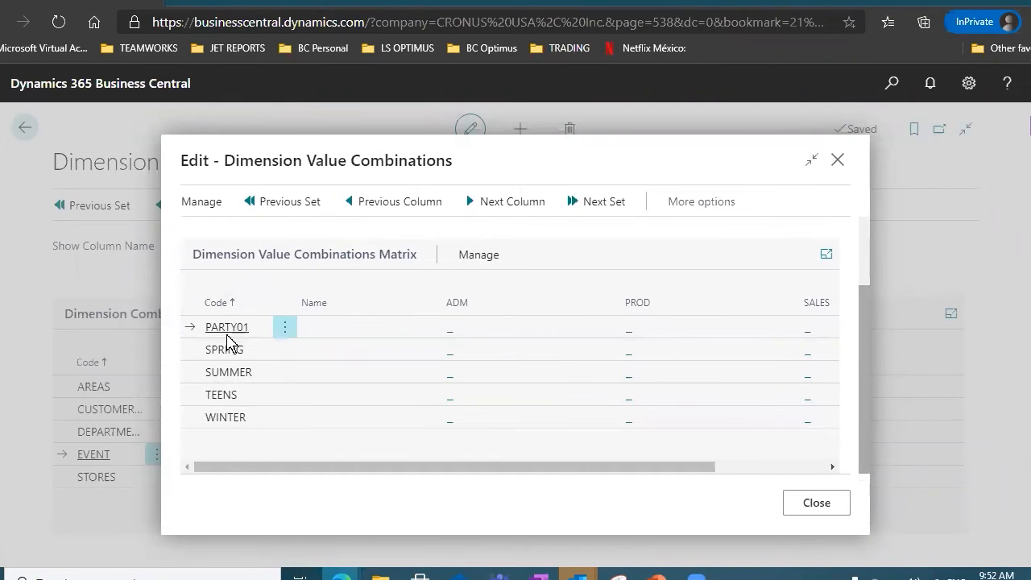
pyautogui.moveTo(428, 456); pyautogui.dragTo(570, 428)
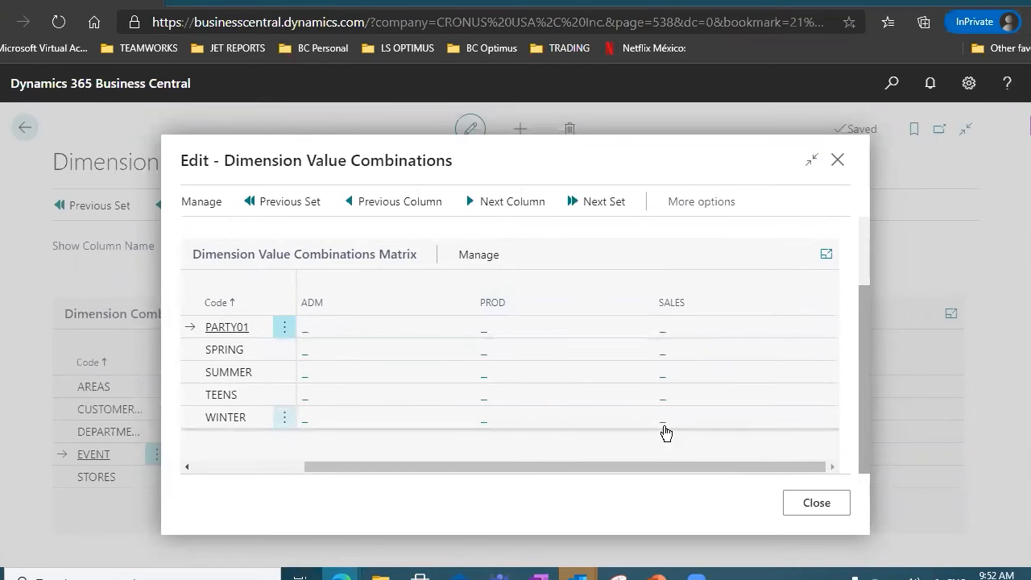
pyautogui.moveTo(663, 468); pyautogui.dragTo(426, 505)
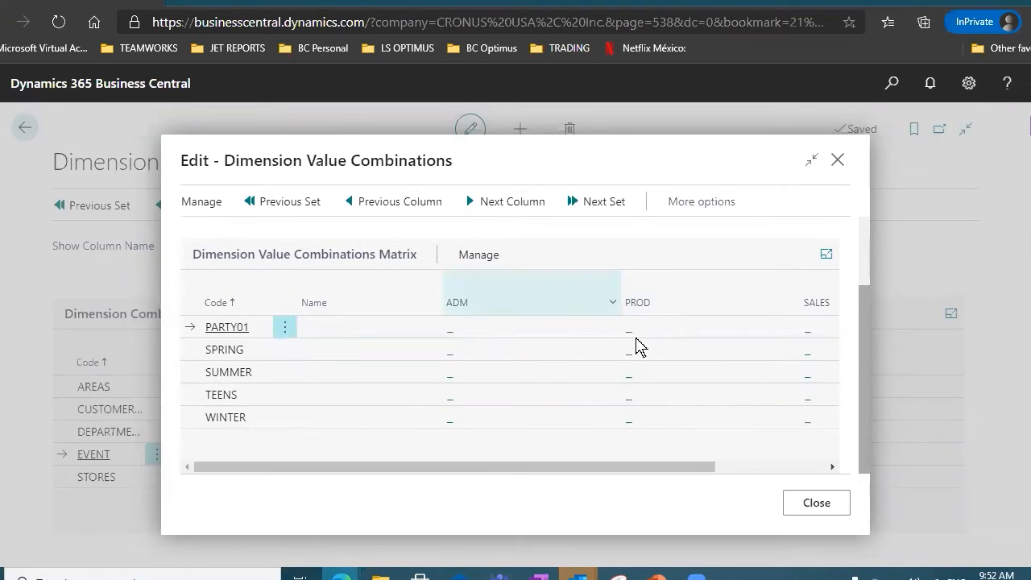
# Block department PROD for event values PARTY01, SPRING, SUMMER, TEENS and WINTER, and close the value combinations.
pyautogui.click(632, 335)
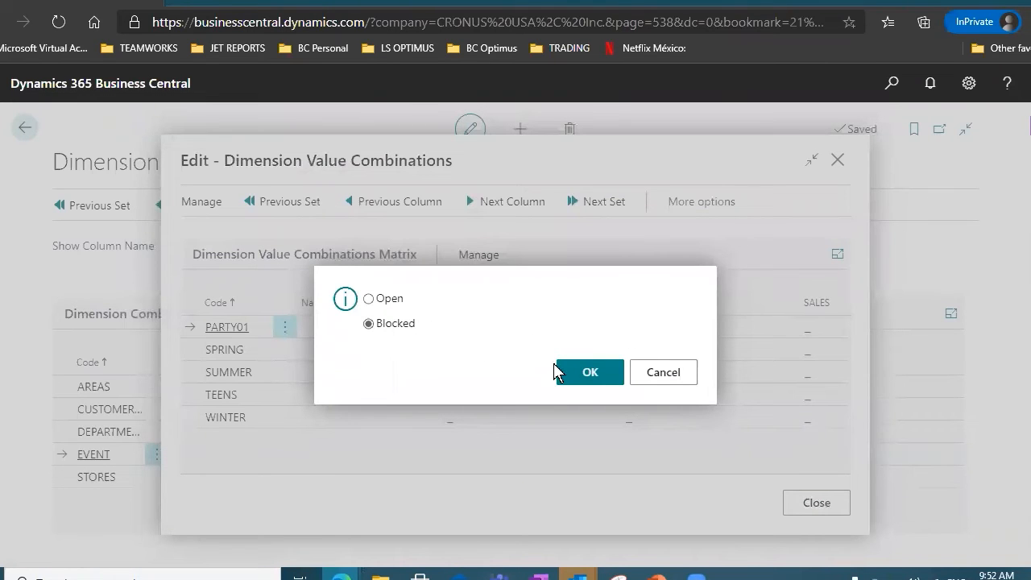
pyautogui.click(571, 371)
pyautogui.click(632, 360)
pyautogui.click(382, 329)
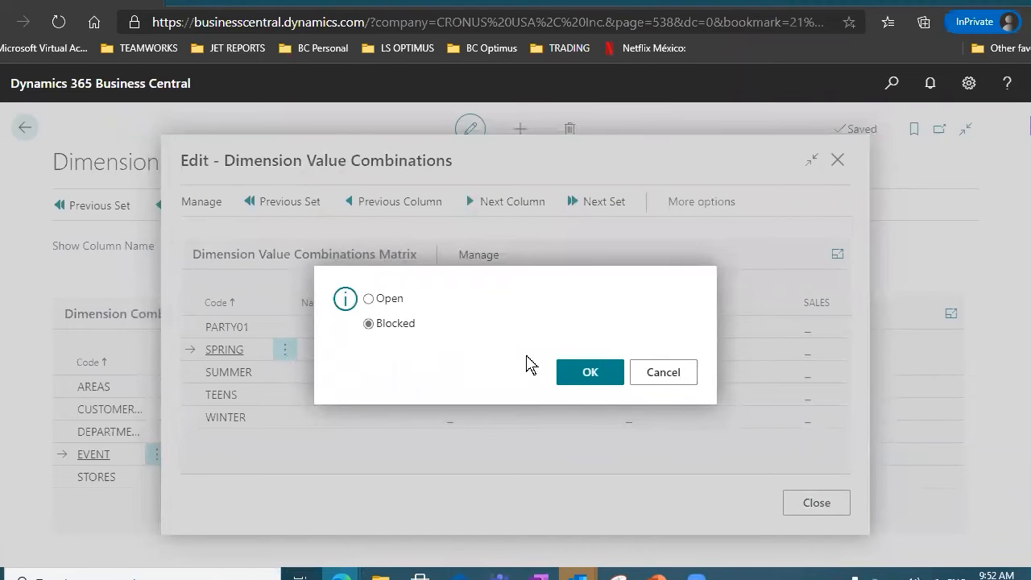
pyautogui.click(575, 375)
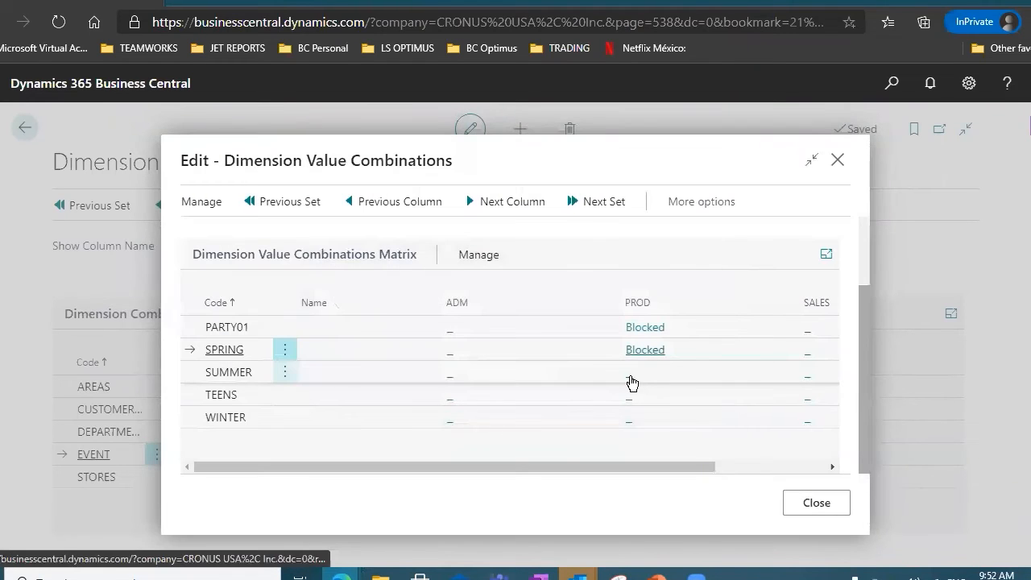
pyautogui.click(630, 376)
pyautogui.click(371, 326)
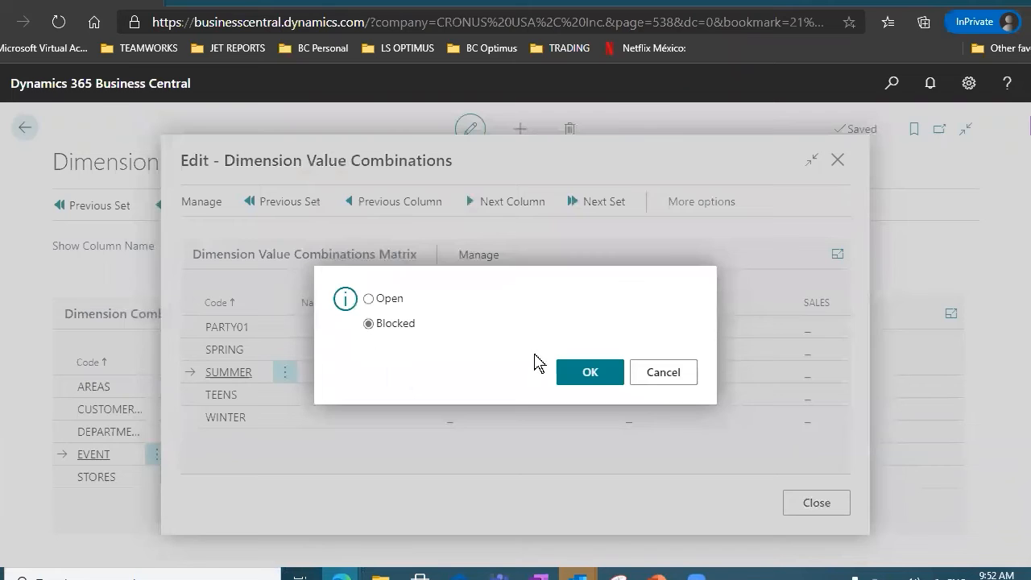
pyautogui.press('Return')
pyautogui.click(627, 398)
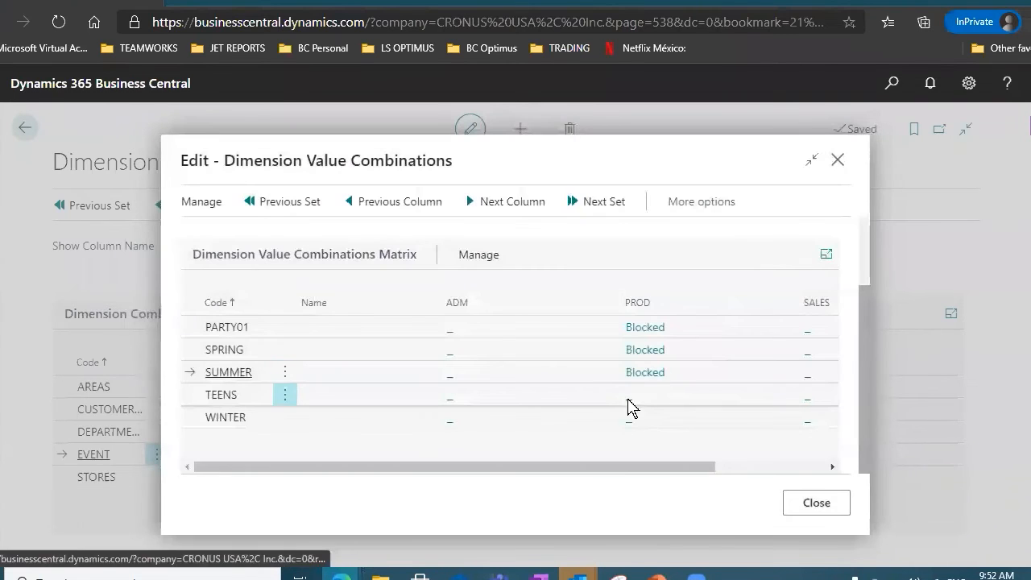
pyautogui.click(369, 324)
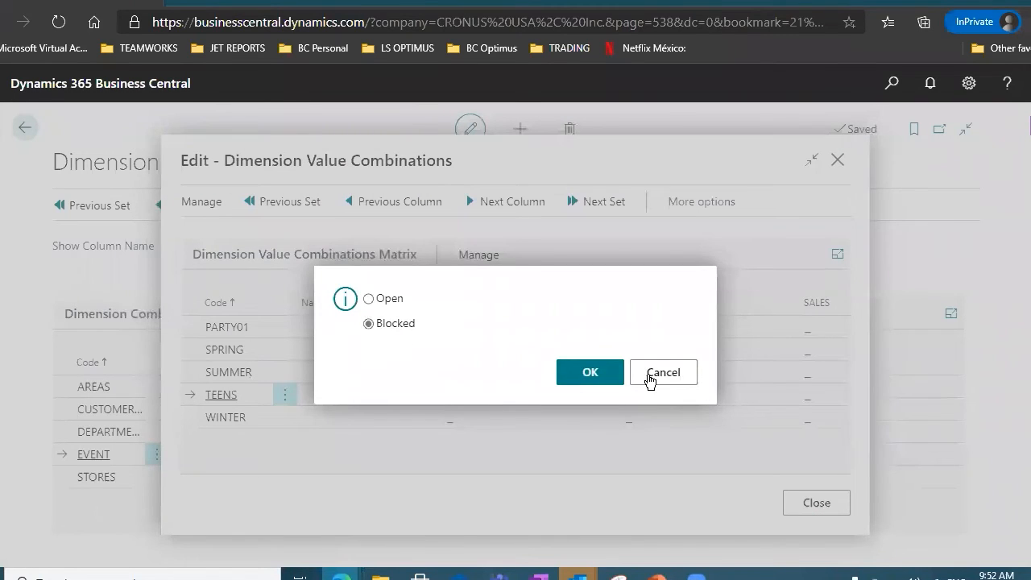
pyautogui.press('Return')
pyautogui.click(632, 426)
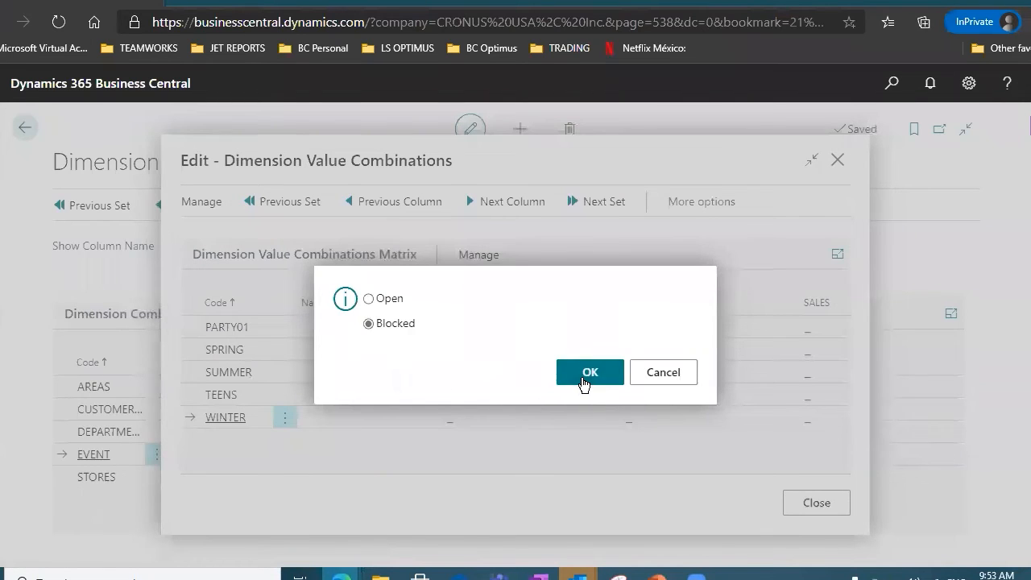
pyautogui.click(588, 379)
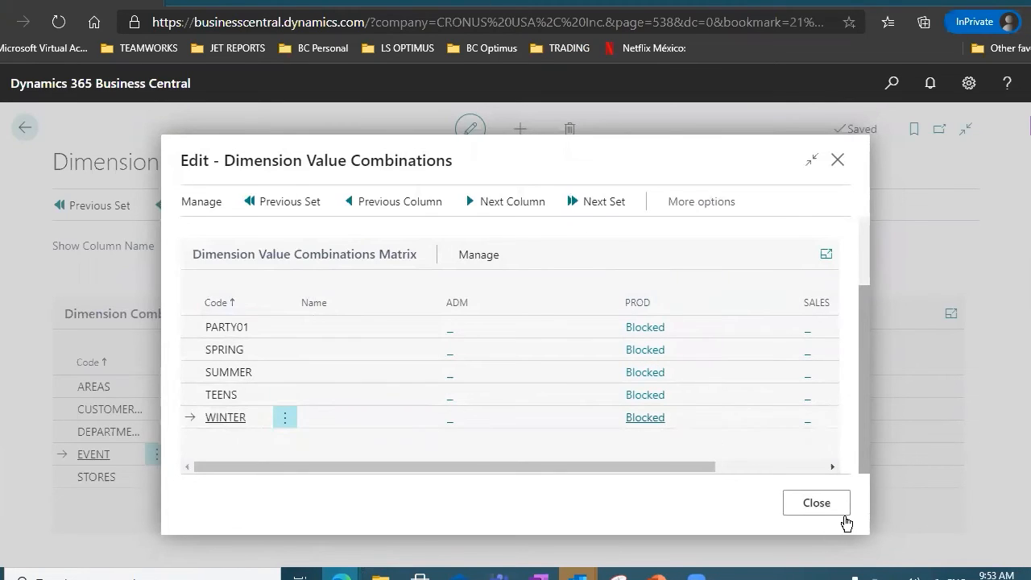
pyautogui.click(823, 496)
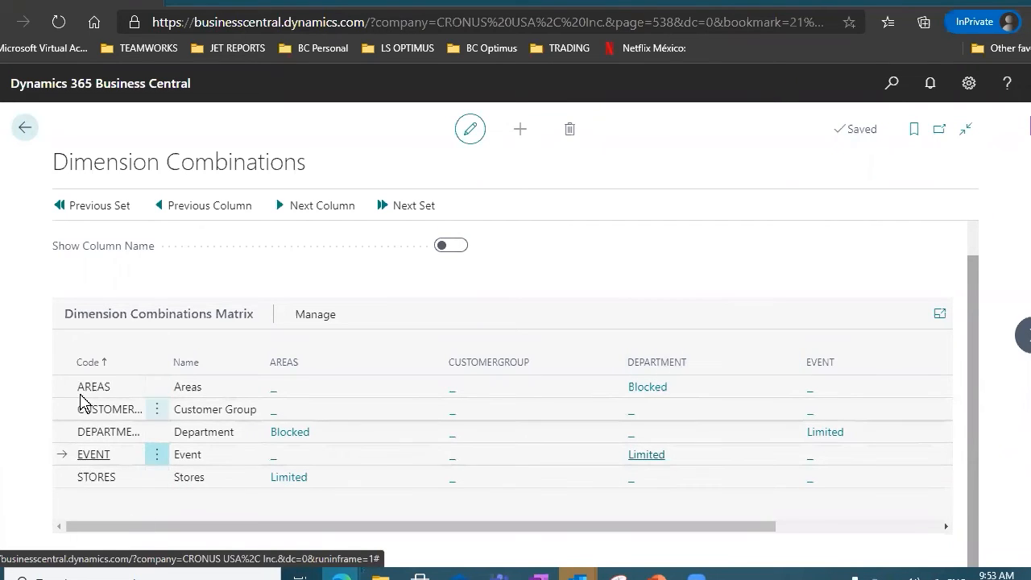
# Examine the value combinations from the Department row's Event column, and close them.
pyautogui.click(826, 433)
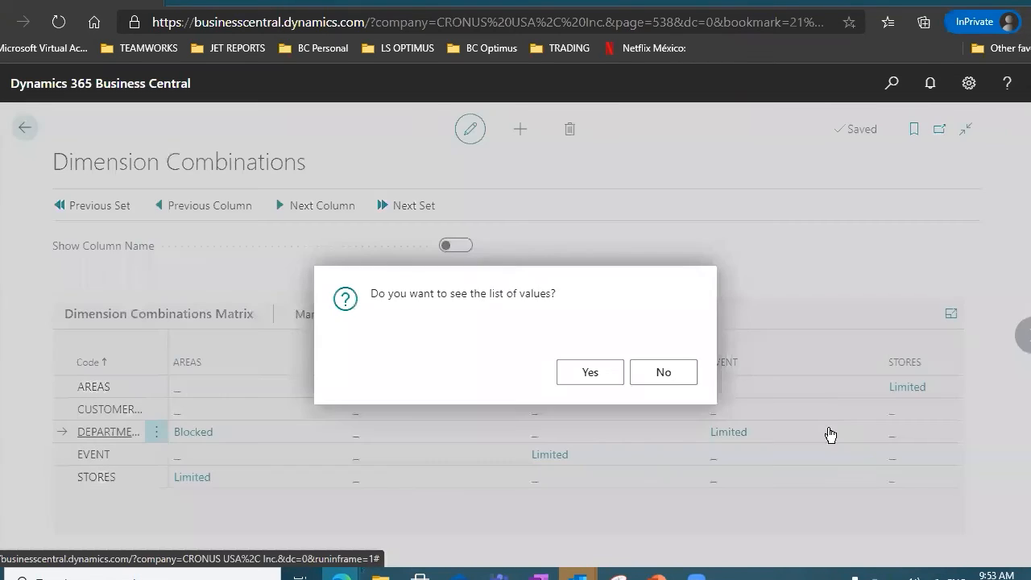
pyautogui.click(602, 375)
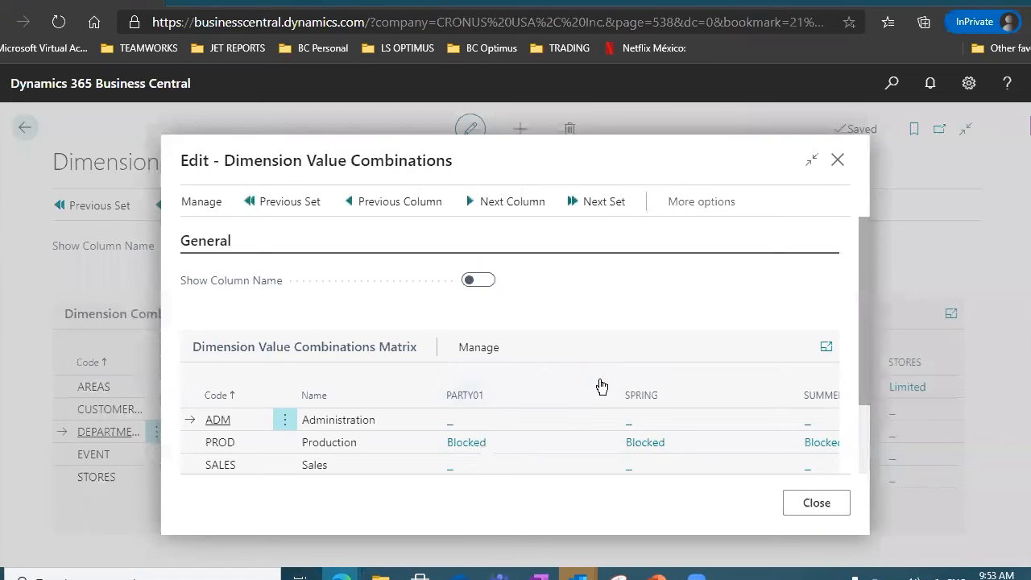
pyautogui.click(810, 161)
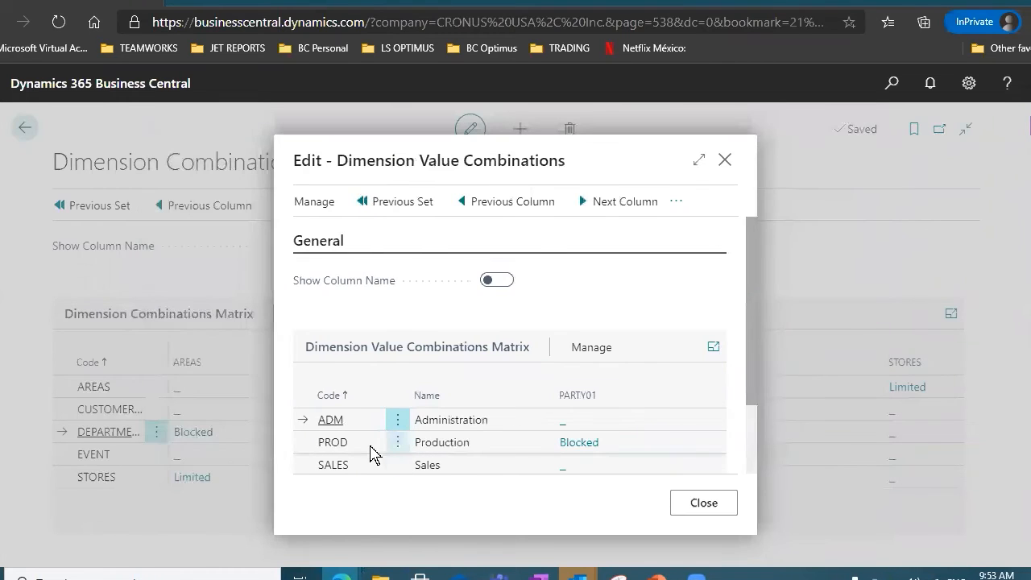
pyautogui.scroll(-1, 339, 448)
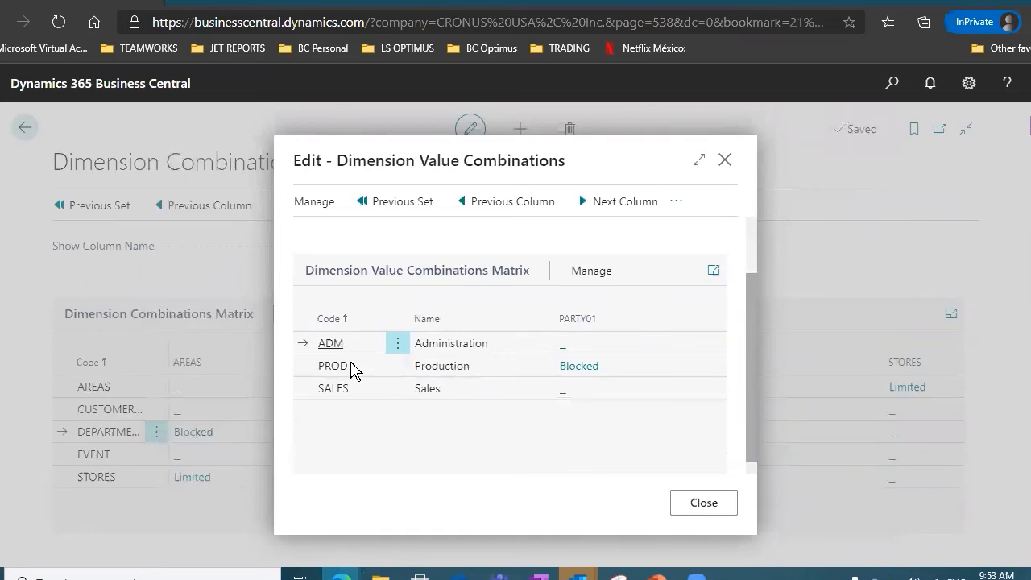
pyautogui.click(439, 395)
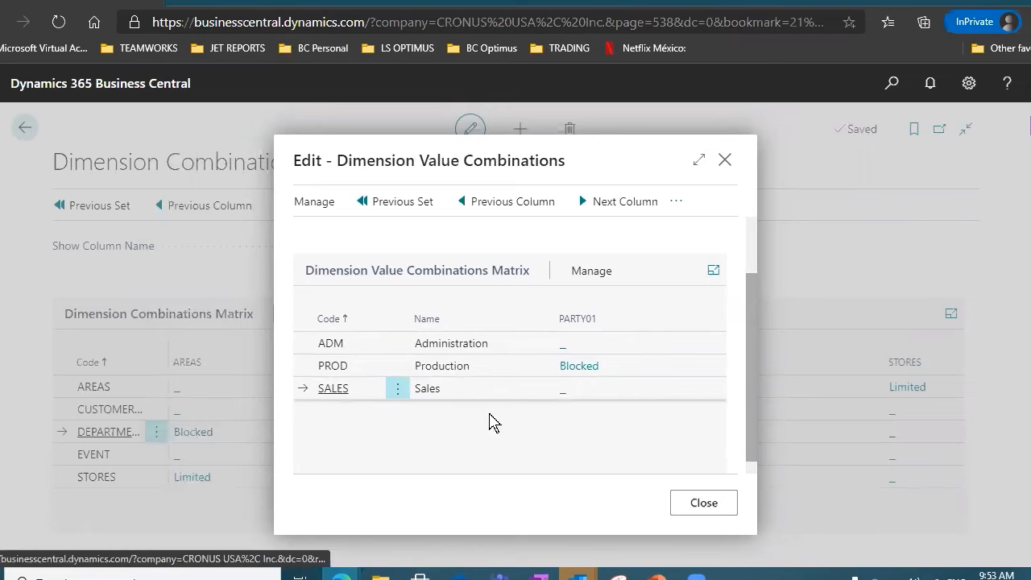
pyautogui.click(703, 503)
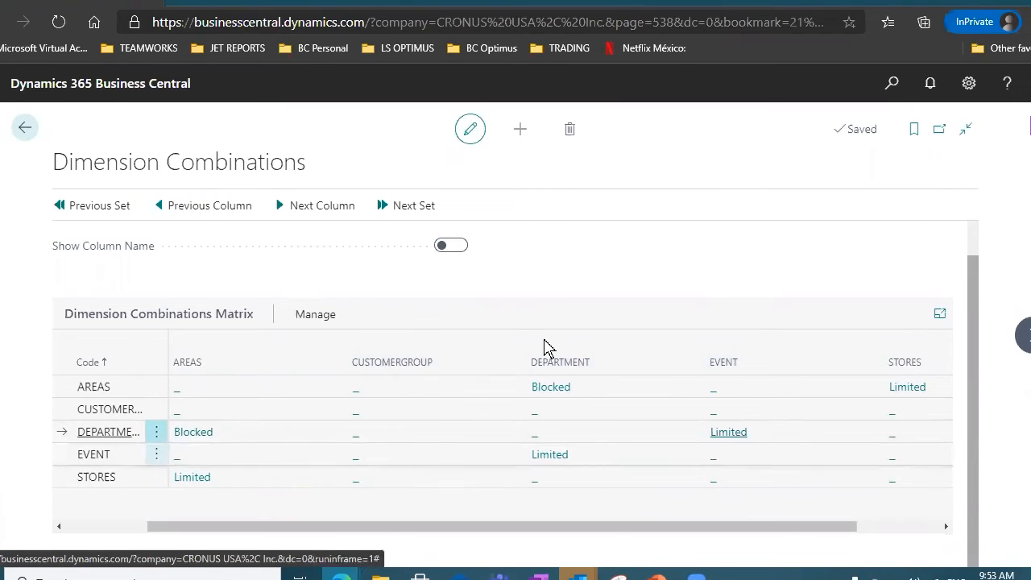
# Turn on Show Column Name for the dimension combinations matrix and return to the home page.
pyautogui.click(452, 245)
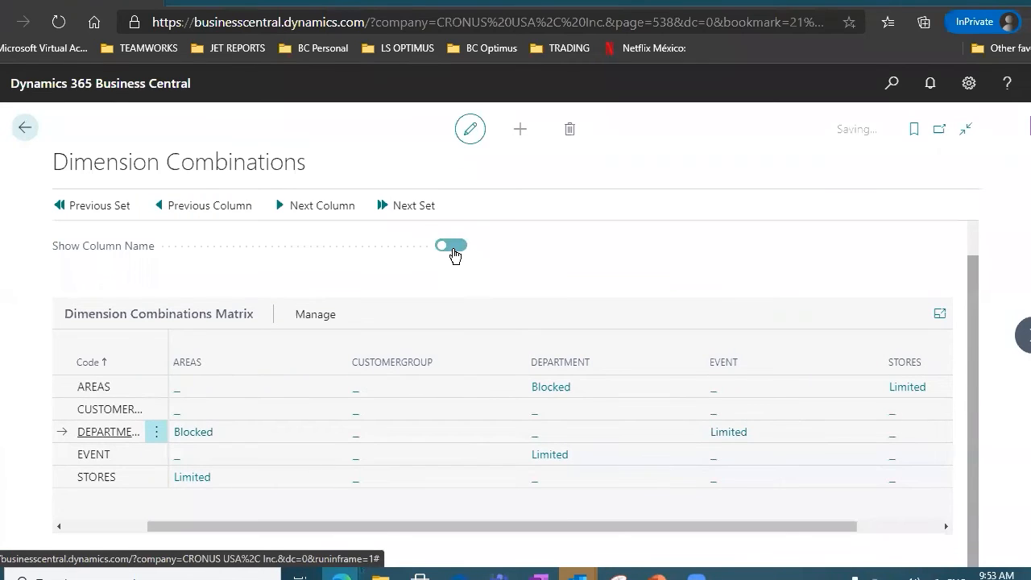
pyautogui.click(29, 131)
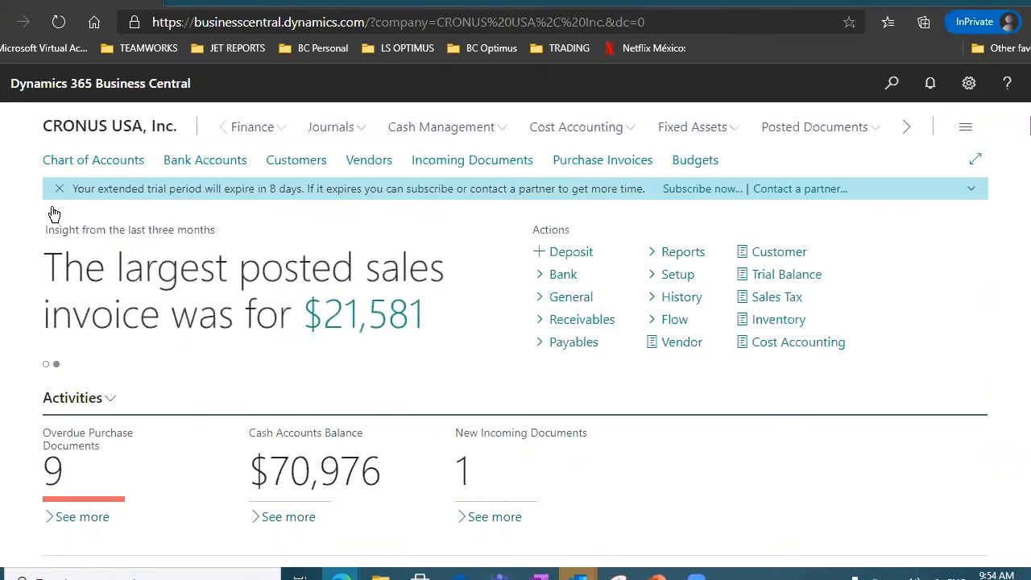
# Dismiss the trial period expiry notification on the home page.
pyautogui.click(61, 194)
pyautogui.scroll(-2, 27, 223)
pyautogui.scroll(1, 32, 218)
pyautogui.scroll(1, 28, 217)
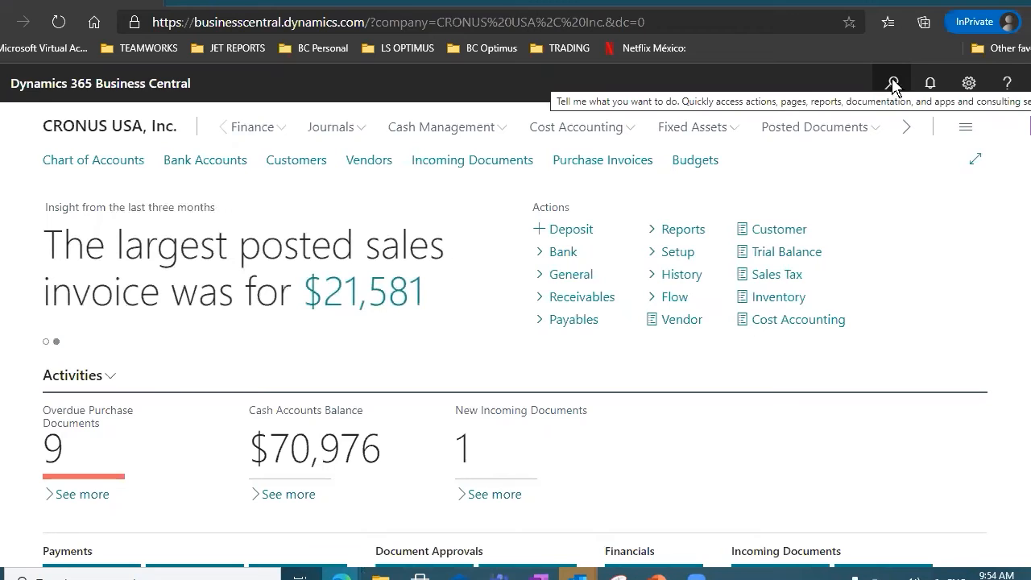
# Search for "Account schedule", open the Account Schedules list and expand it to full page width.
pyautogui.scroll(-1, 492, 326)
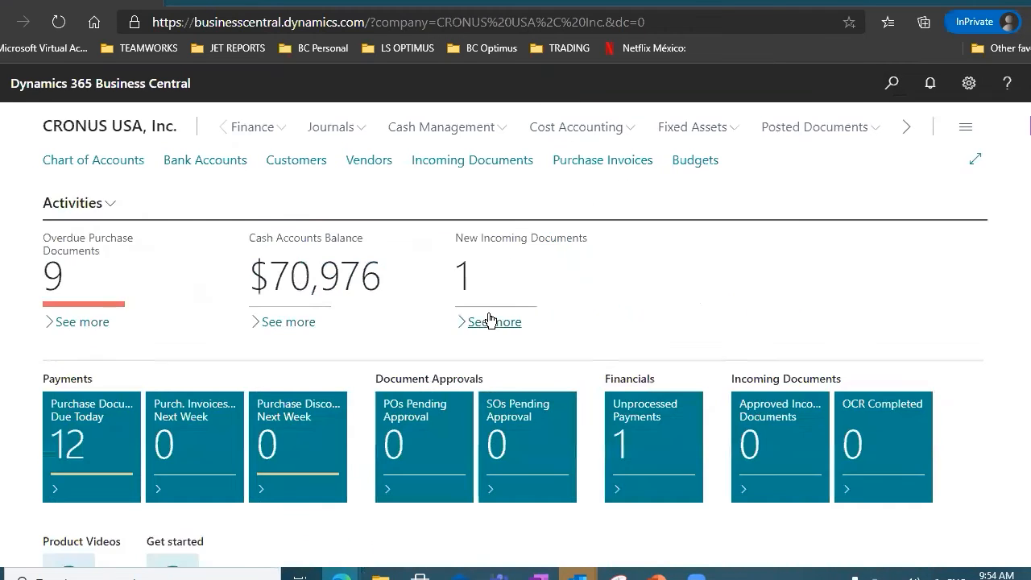
pyautogui.scroll(-2, 491, 321)
pyautogui.scroll(3, 524, 267)
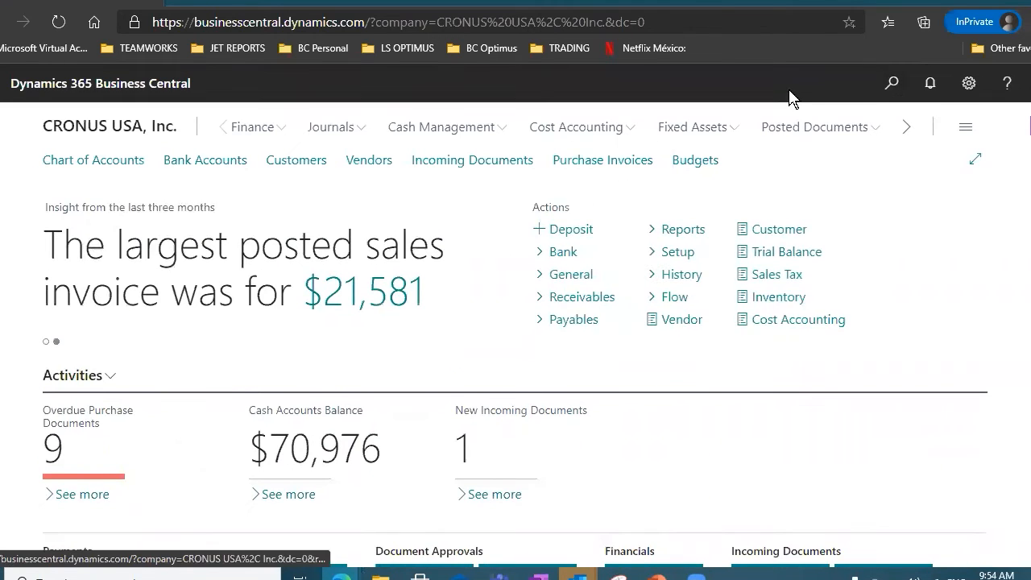
pyautogui.click(893, 83)
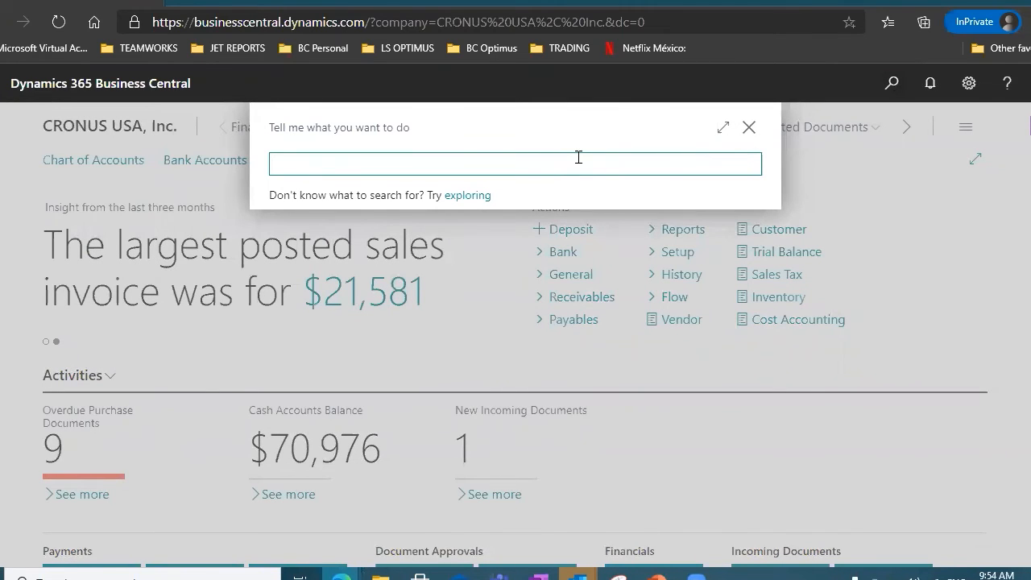
pyautogui.write('Account schedule')
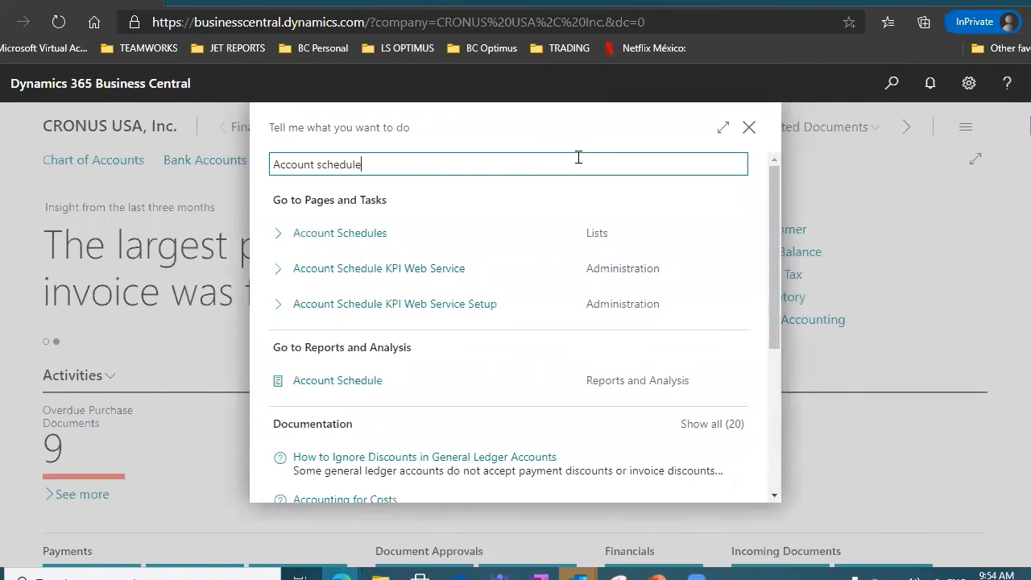
pyautogui.click(377, 237)
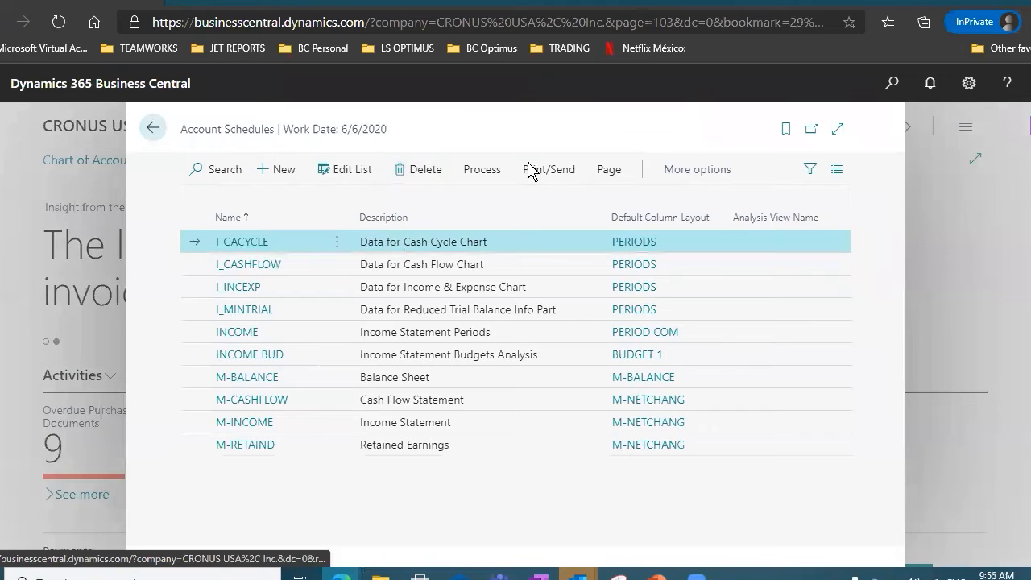
pyautogui.click(837, 129)
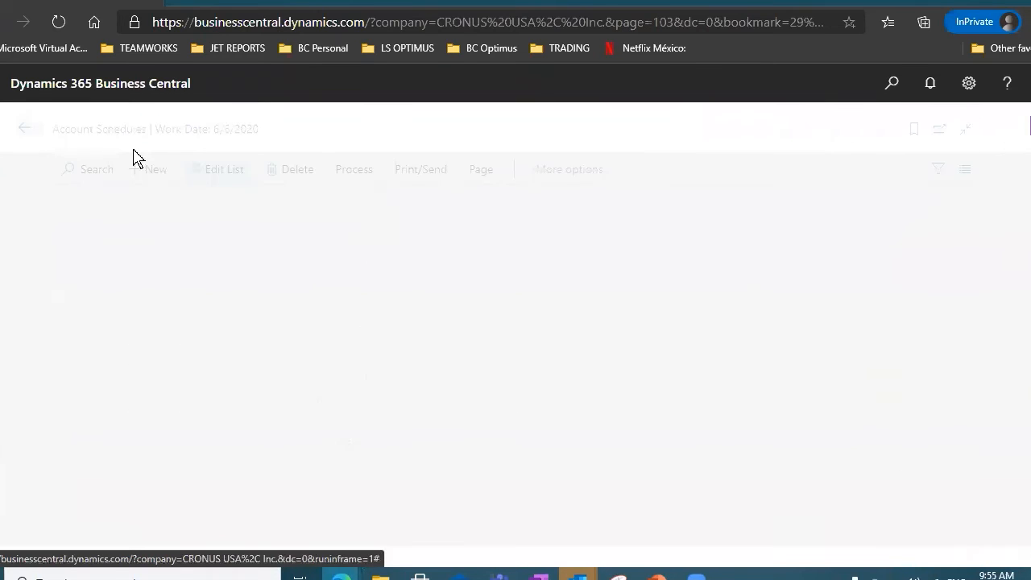
pyautogui.moveTo(52, 130); pyautogui.dragTo(149, 138)
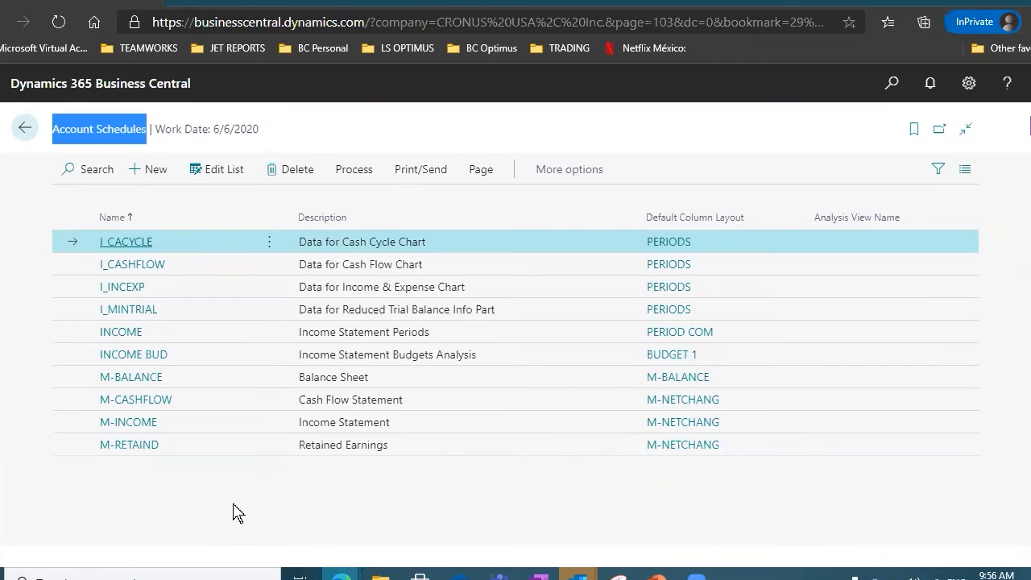
# Go through the INCOME, M-BALANCE, M-CASHFLOW, M-INCOME and M-RETAIND schedules in the account schedules list.
pyautogui.click(385, 331)
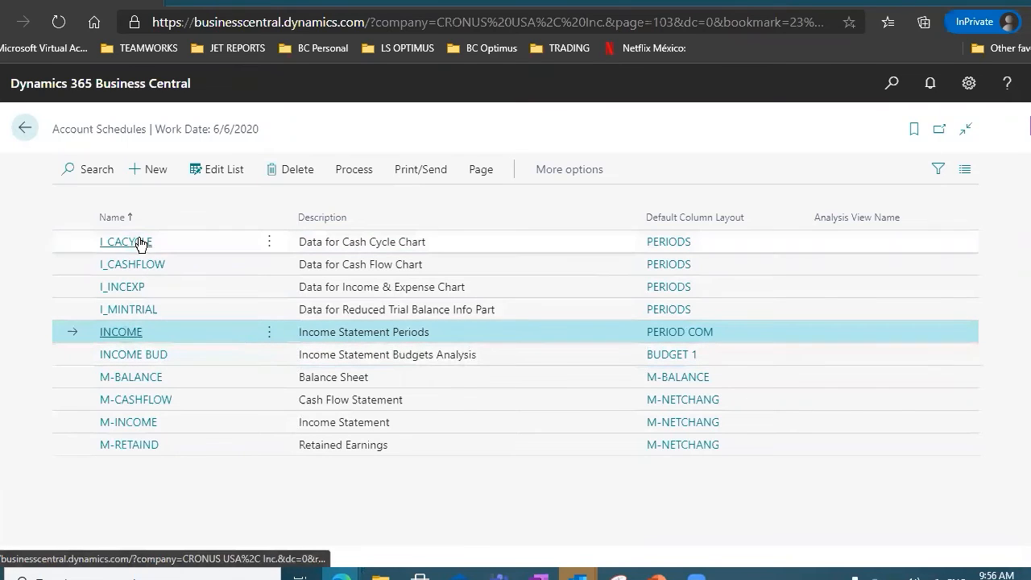
pyautogui.click(202, 382)
pyautogui.click(202, 403)
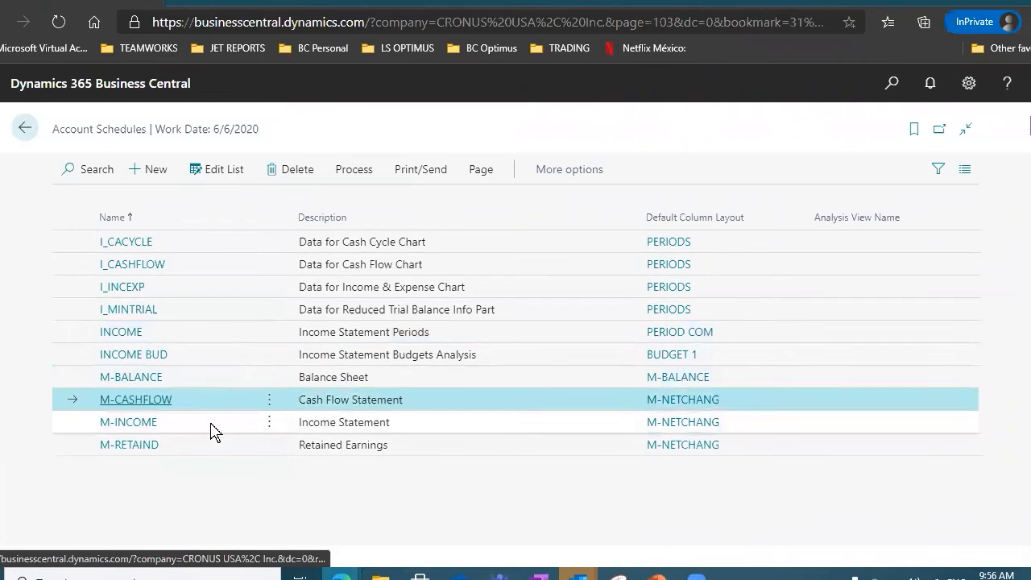
pyautogui.click(211, 426)
pyautogui.click(209, 454)
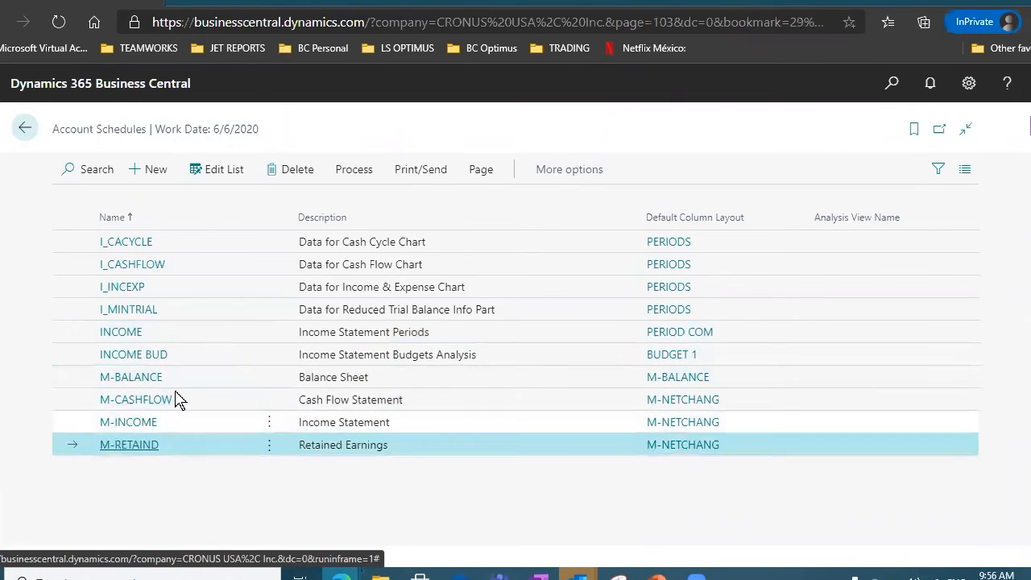
# Open the overview of the M-BALANCE account schedule in its own maximized window.
pyautogui.click(313, 380)
pyautogui.click(346, 170)
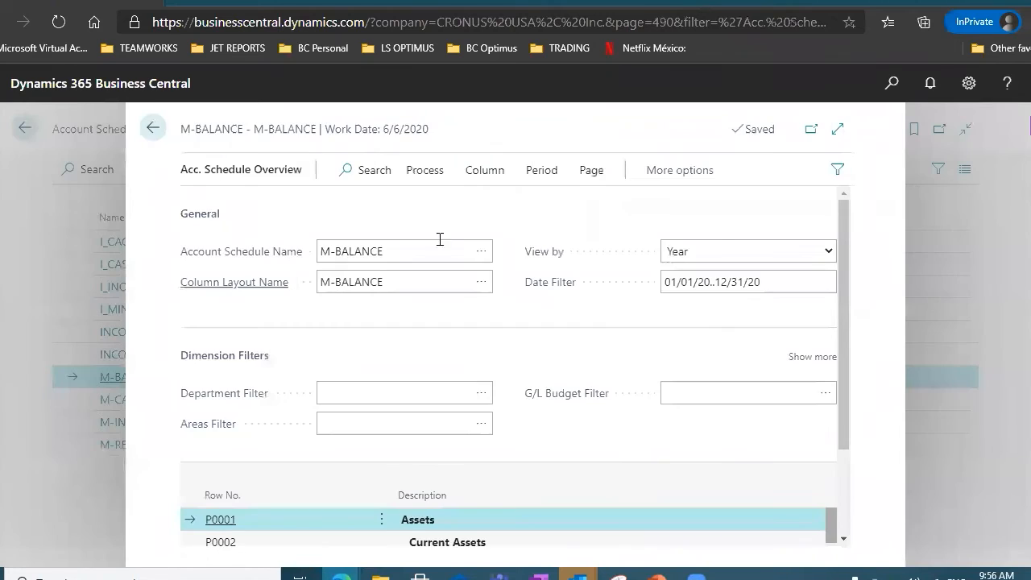
pyautogui.click(839, 129)
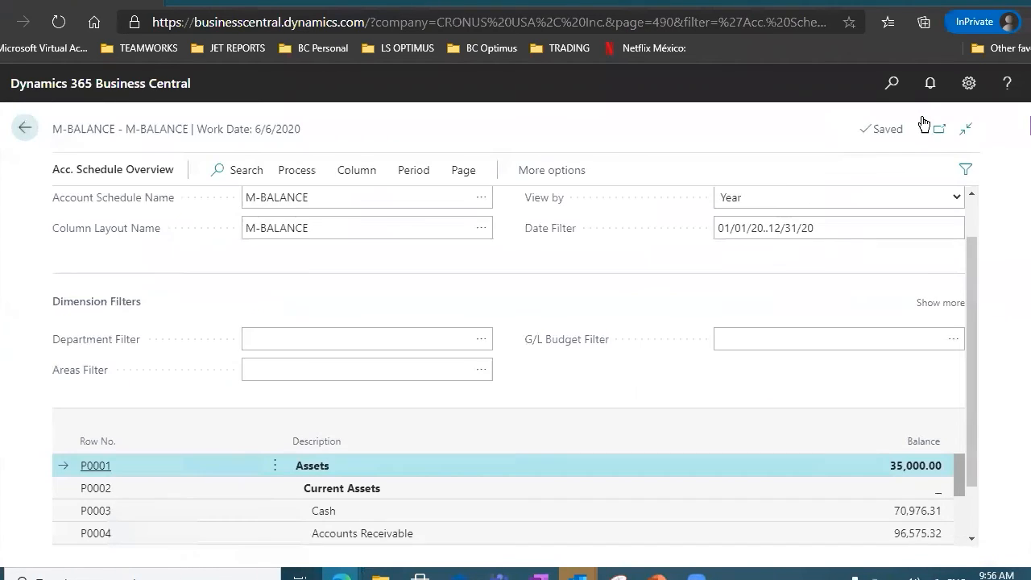
pyautogui.click(935, 129)
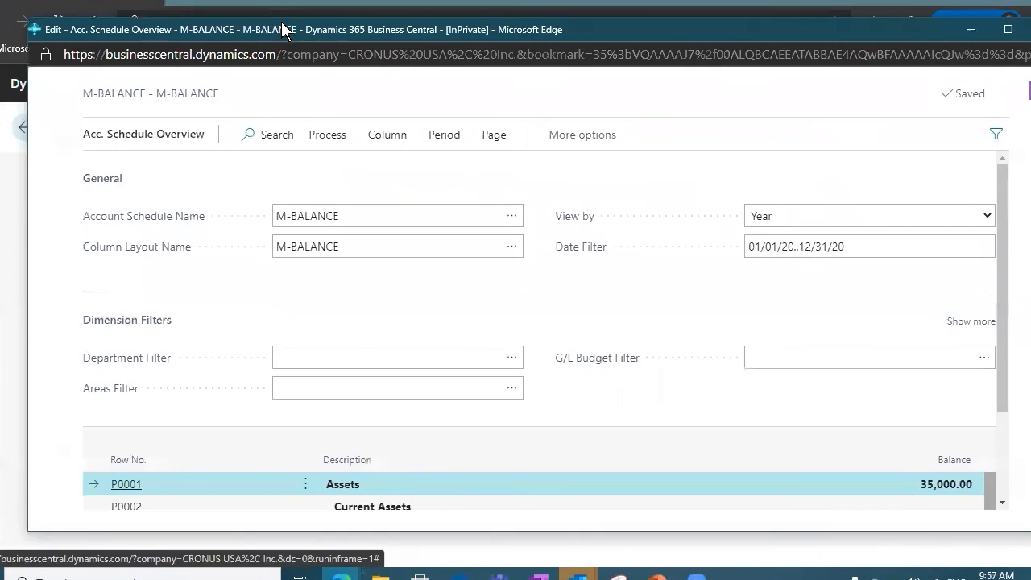
pyautogui.doubleClick(282, 24)
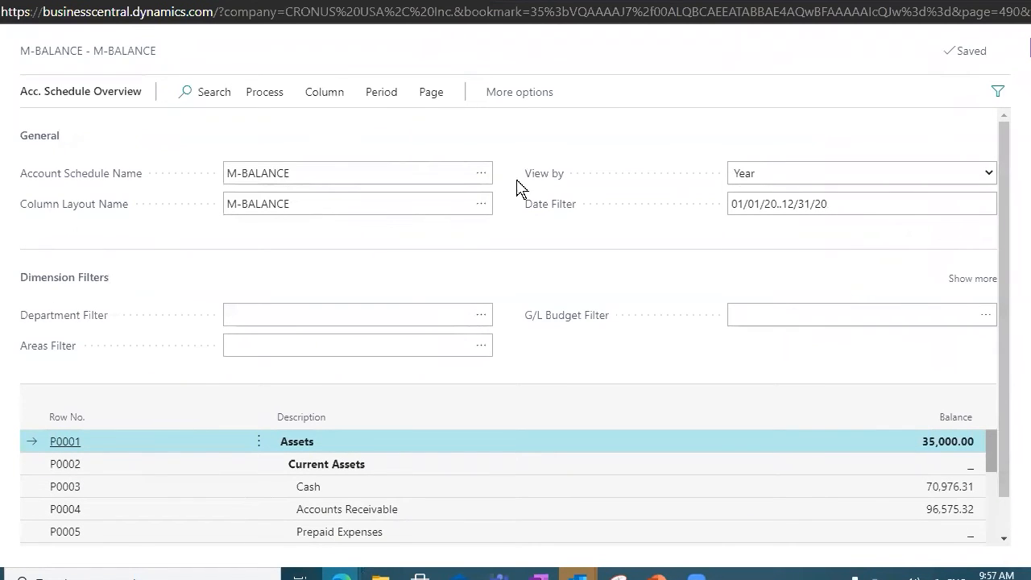
# Examine the M-BALANCE overview's header and its current asset rows, from Assets down to Total Current Assets.
pyautogui.scroll(-1, 403, 251)
pyautogui.scroll(1, 403, 251)
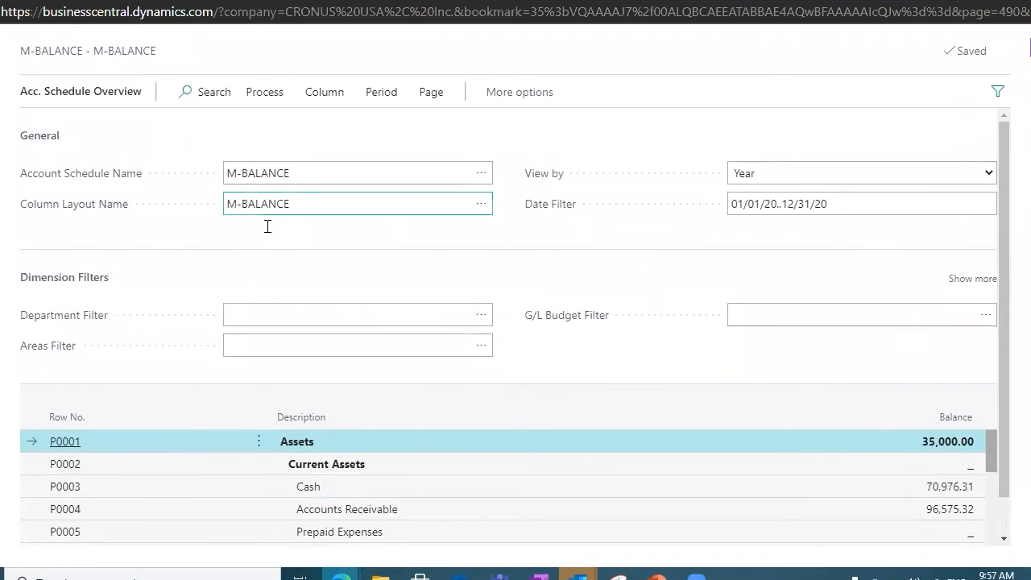
pyautogui.scroll(-1, 379, 501)
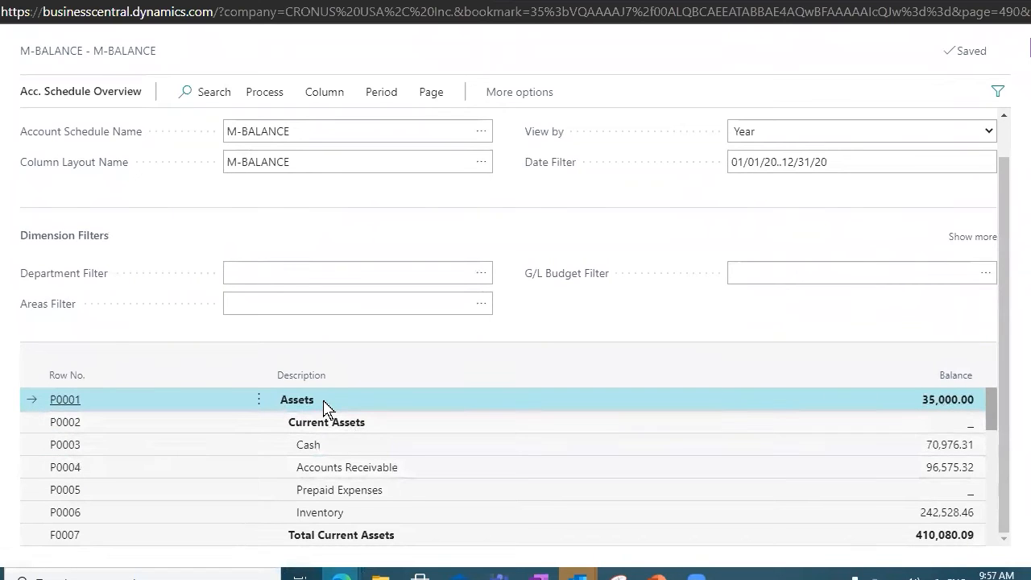
pyautogui.scroll(-2, 334, 453)
pyautogui.scroll(2, 337, 447)
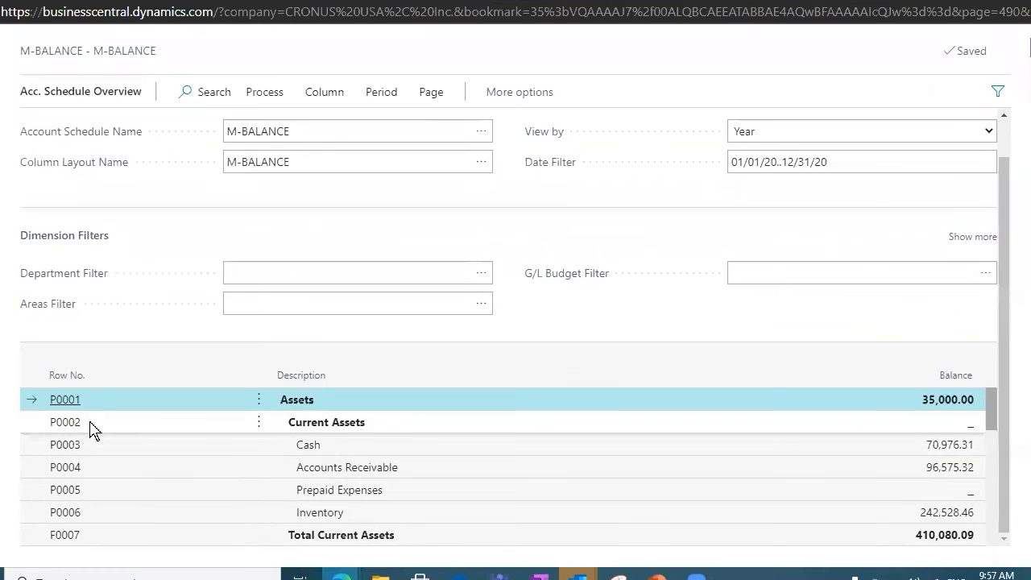
pyautogui.click(363, 445)
pyautogui.click(357, 426)
pyautogui.scroll(-1, 391, 451)
pyautogui.click(375, 511)
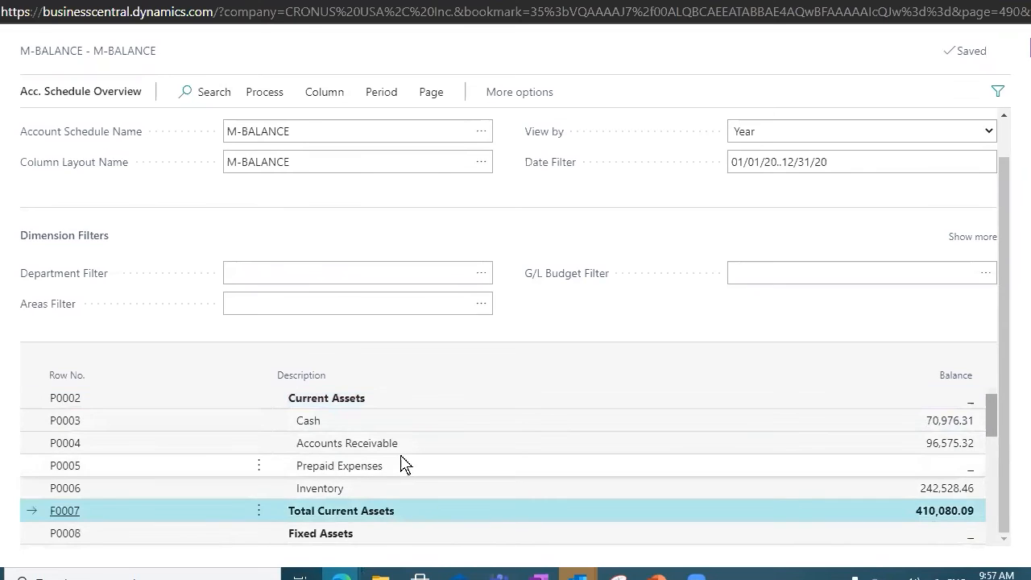
# Review the fixed assets, liabilities and equity rows of the balance sheet, and compare the Total Assets line with its components.
pyautogui.scroll(-3, 403, 465)
pyautogui.scroll(-4, 383, 441)
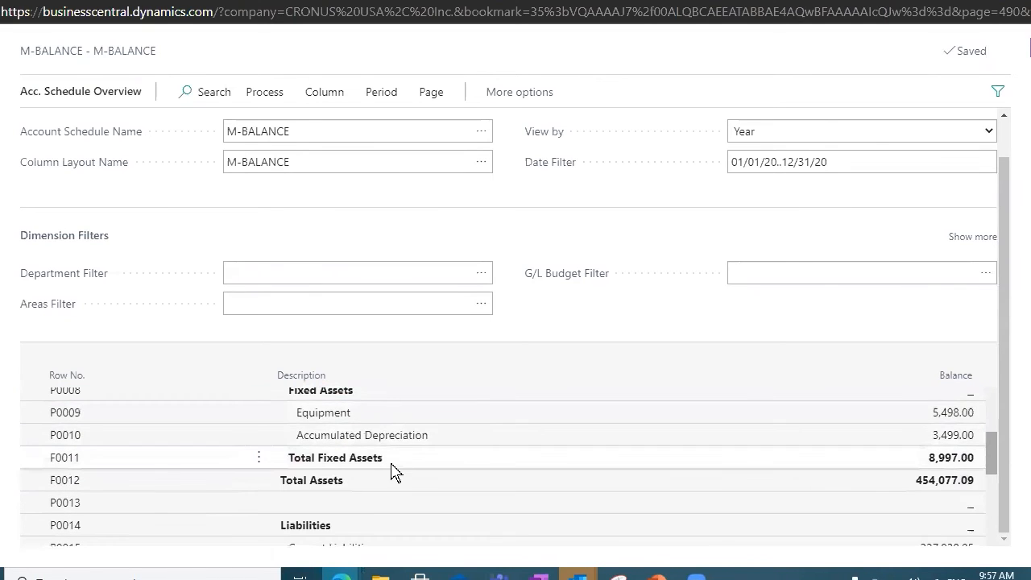
pyautogui.click(379, 434)
pyautogui.click(387, 455)
pyautogui.scroll(-2, 395, 474)
pyautogui.scroll(-1, 396, 476)
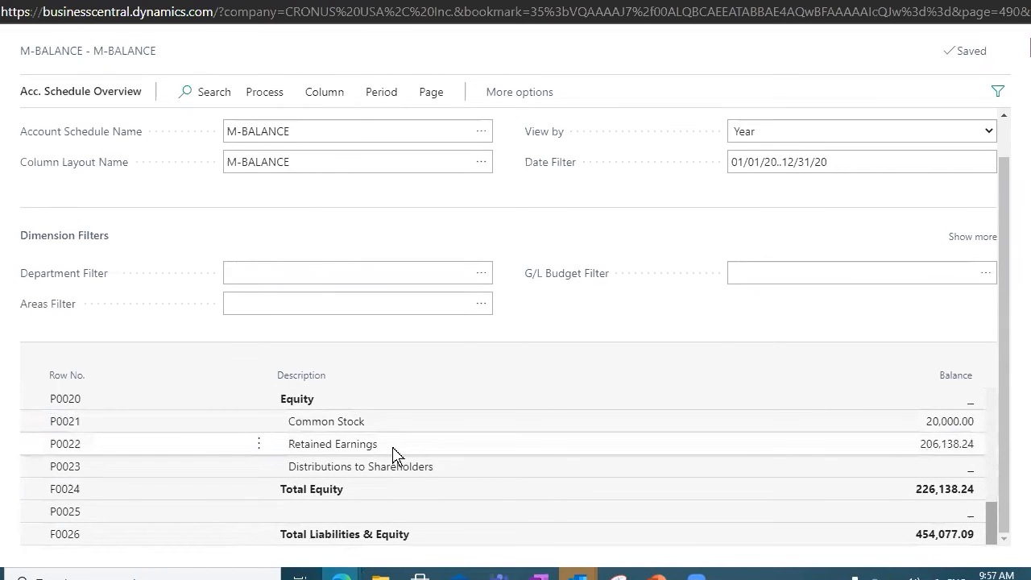
pyautogui.scroll(-1, 397, 455)
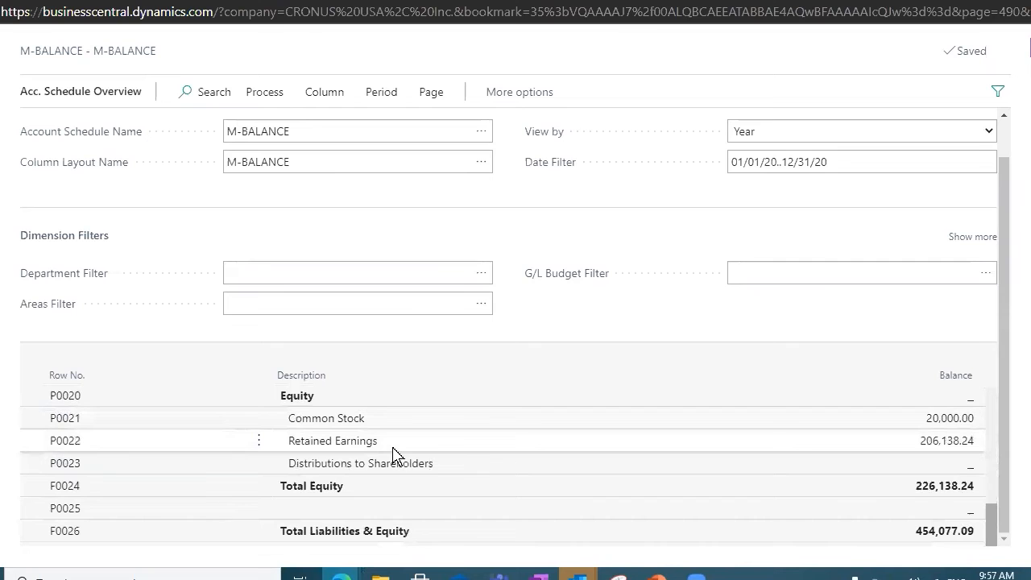
pyautogui.scroll(3, 477, 416)
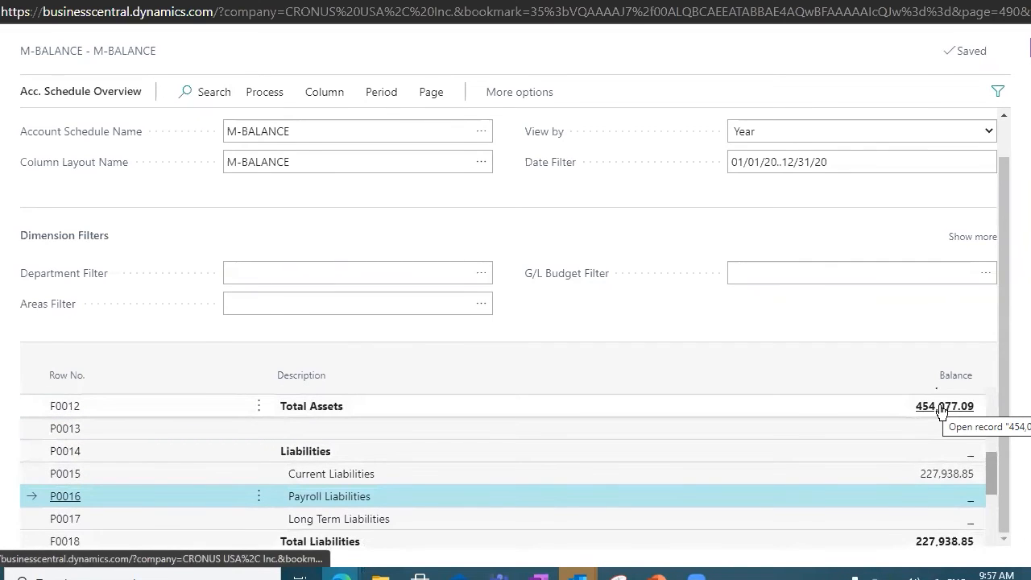
pyautogui.scroll(3, 941, 411)
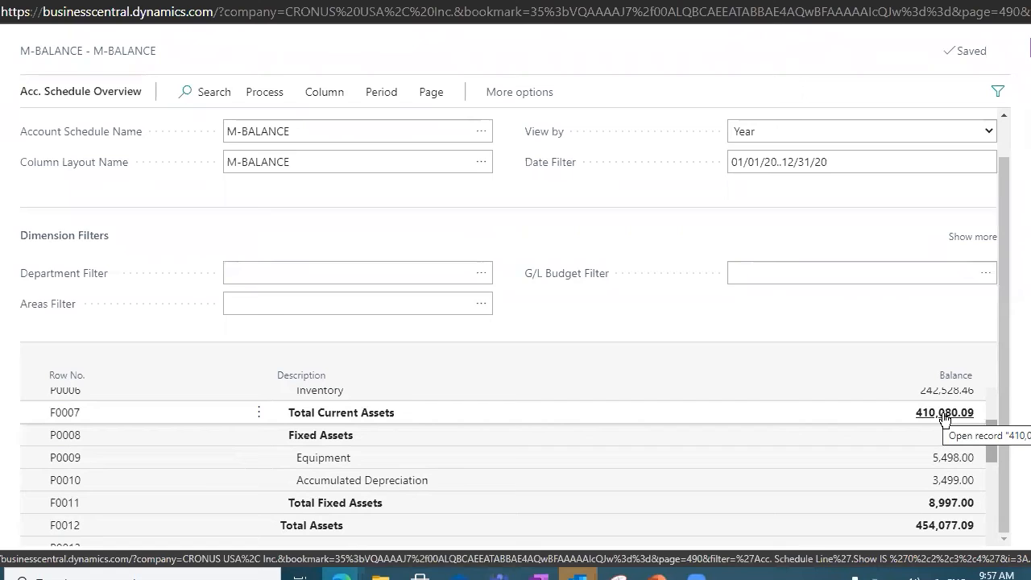
pyautogui.scroll(3, 944, 415)
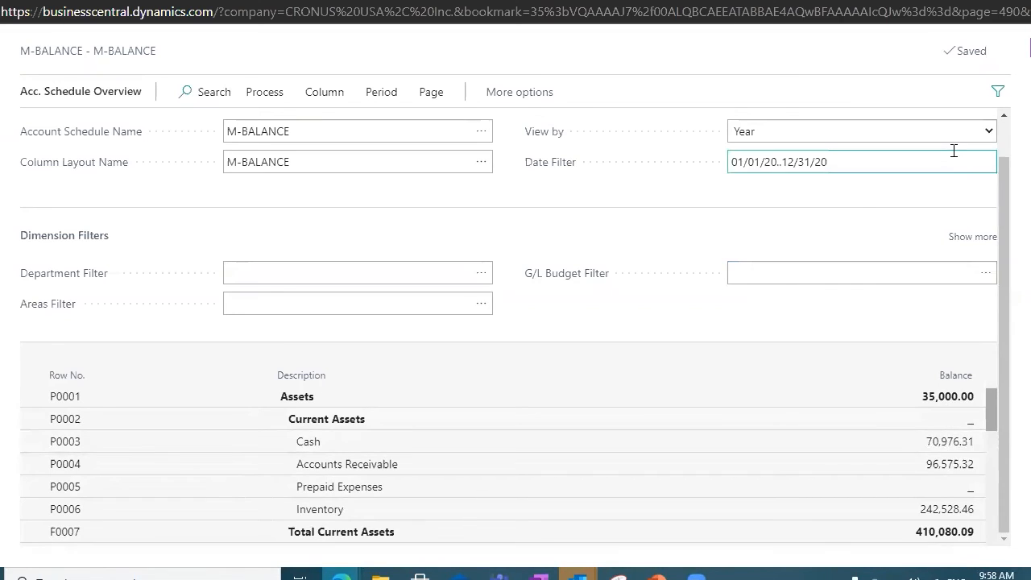
# Check the available View by periods and the Date Filter range for the balance sheet overview.
pyautogui.click(989, 132)
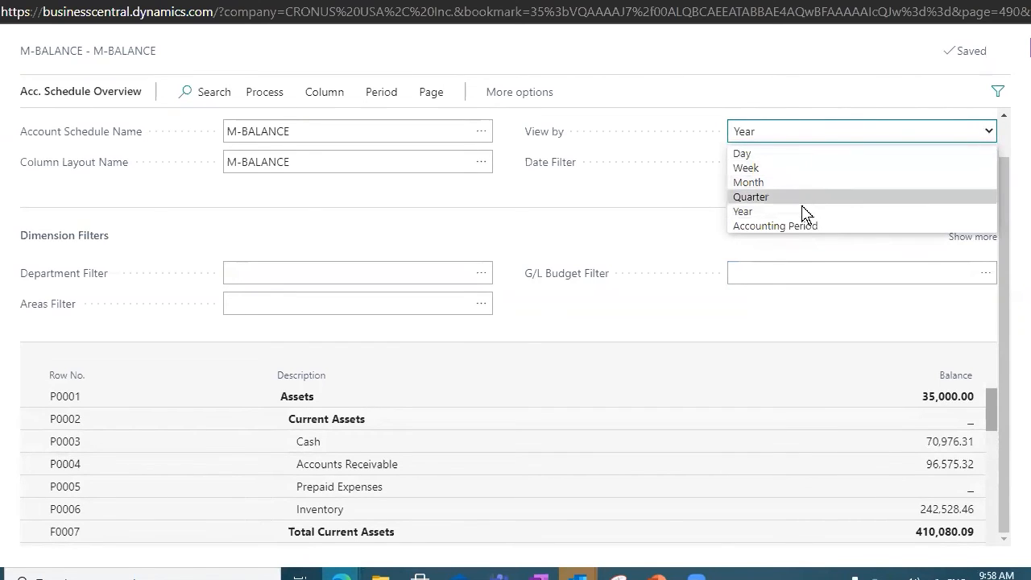
pyautogui.click(608, 193)
pyautogui.click(816, 165)
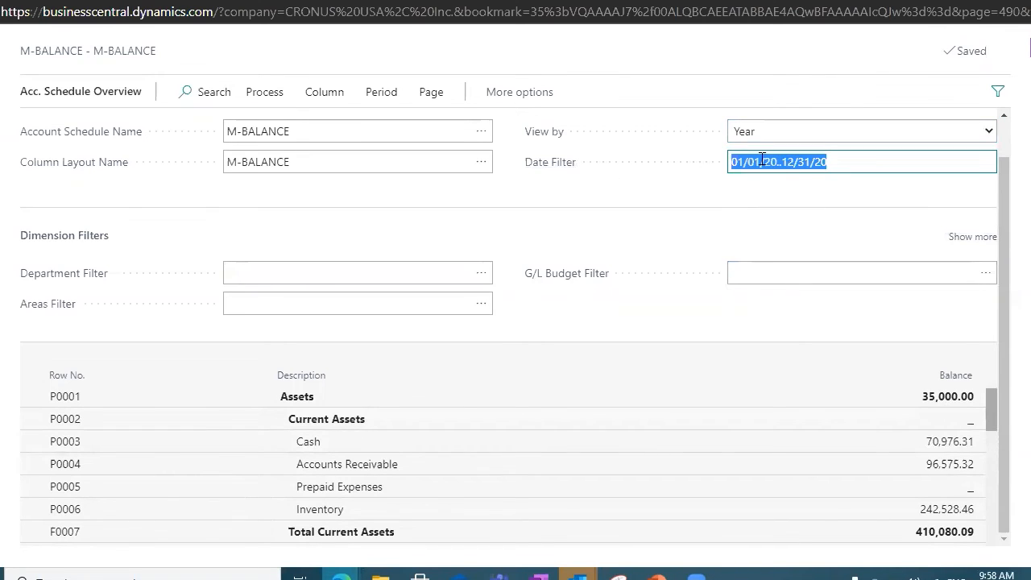
pyautogui.click(788, 165)
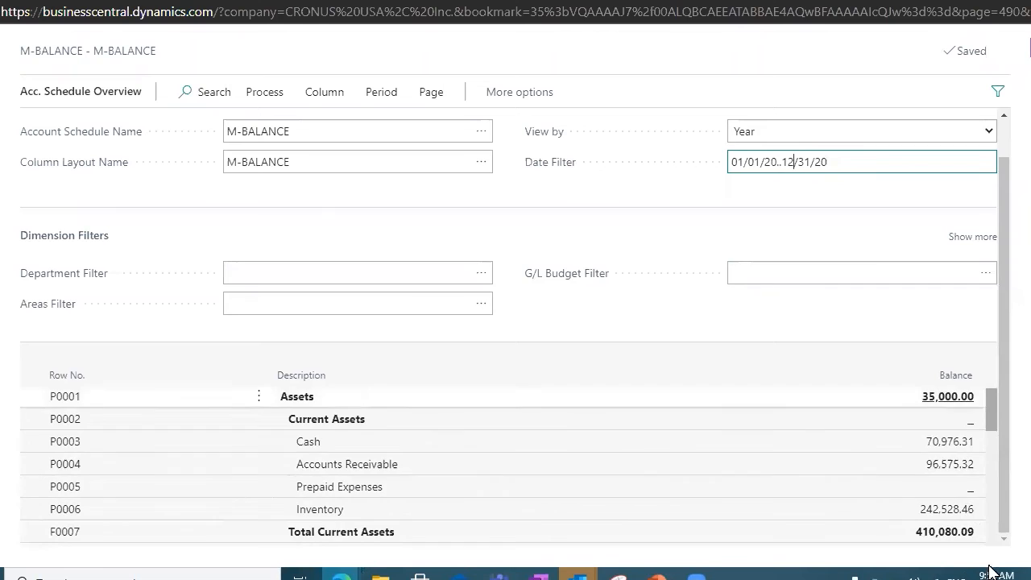
pyautogui.moveTo(842, 165); pyautogui.dragTo(719, 249)
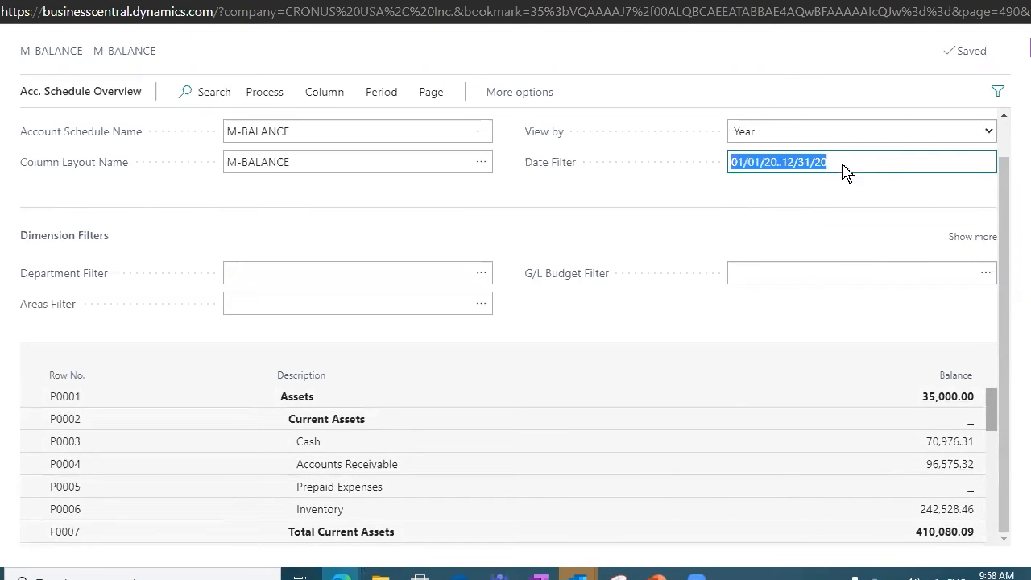
# Filter the balance sheet overview by department SALES and check the balances across its rows.
pyautogui.click(483, 277)
pyautogui.click(482, 275)
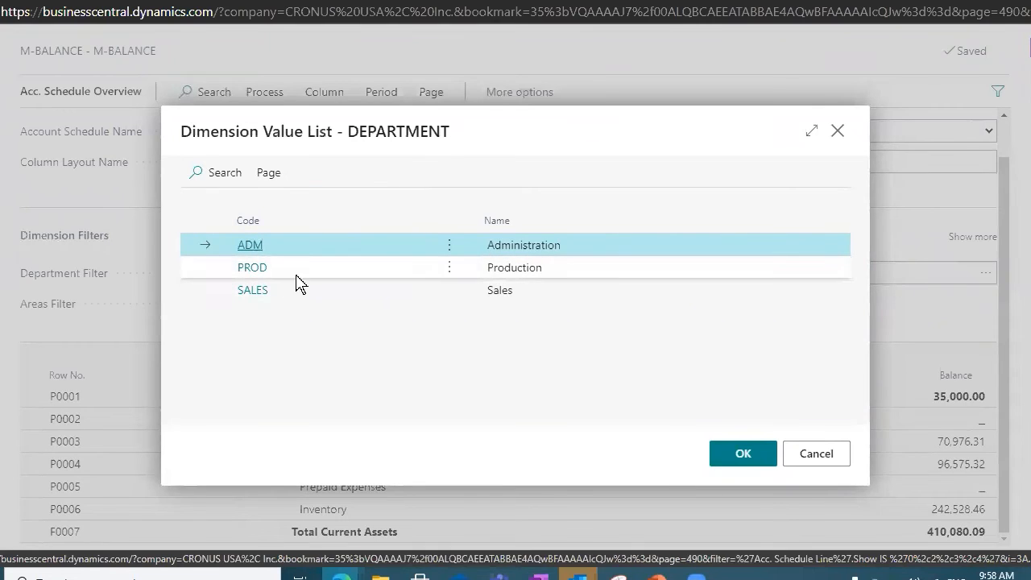
pyautogui.click(378, 292)
pyautogui.click(729, 453)
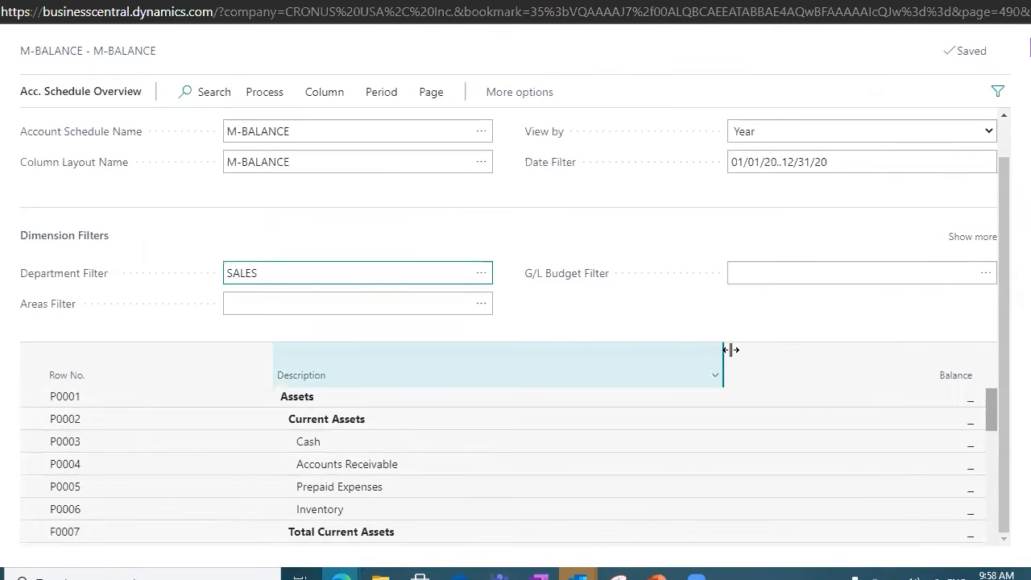
pyautogui.scroll(-3, 865, 395)
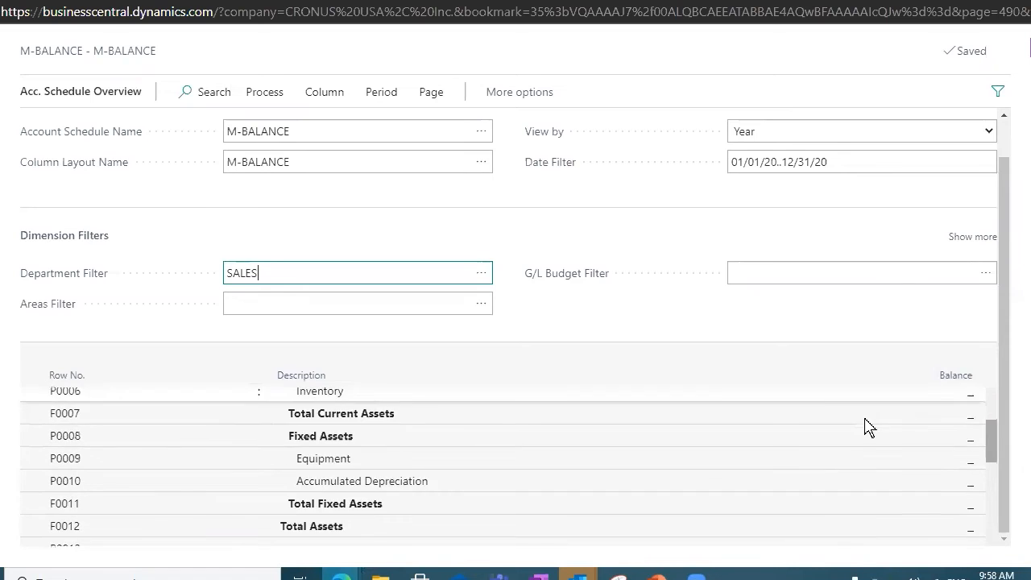
pyautogui.scroll(-2, 865, 425)
pyautogui.scroll(5, 863, 423)
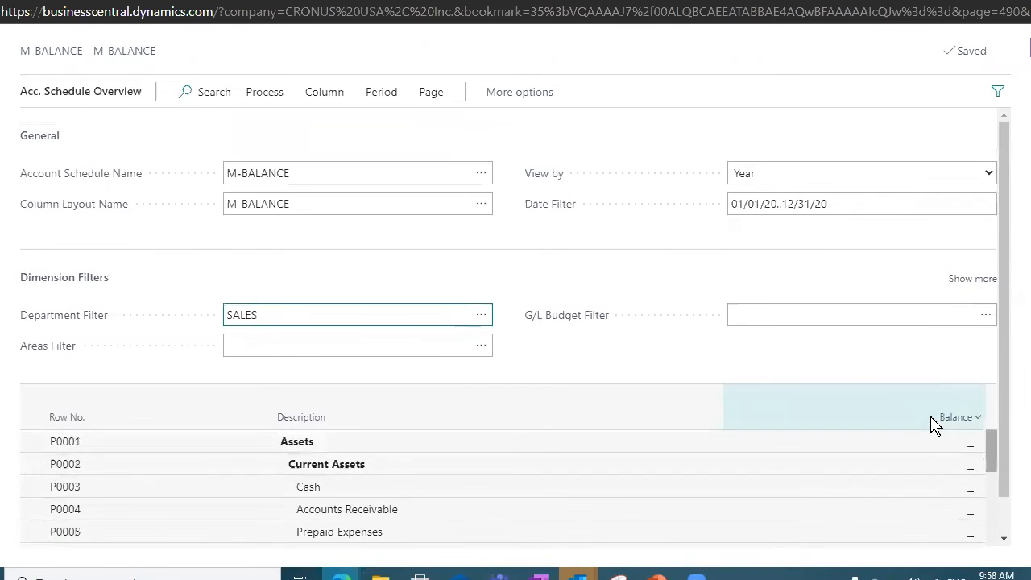
# Clear the Department Filter so the balance sheet overview covers all departments.
pyautogui.click(293, 336)
pyautogui.click(282, 322)
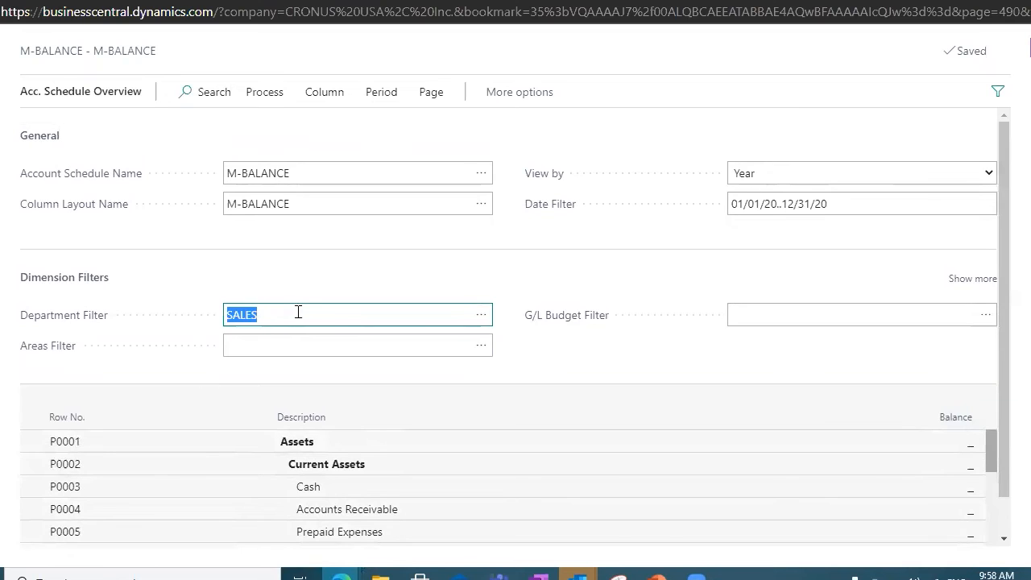
pyautogui.press('BackSpace')
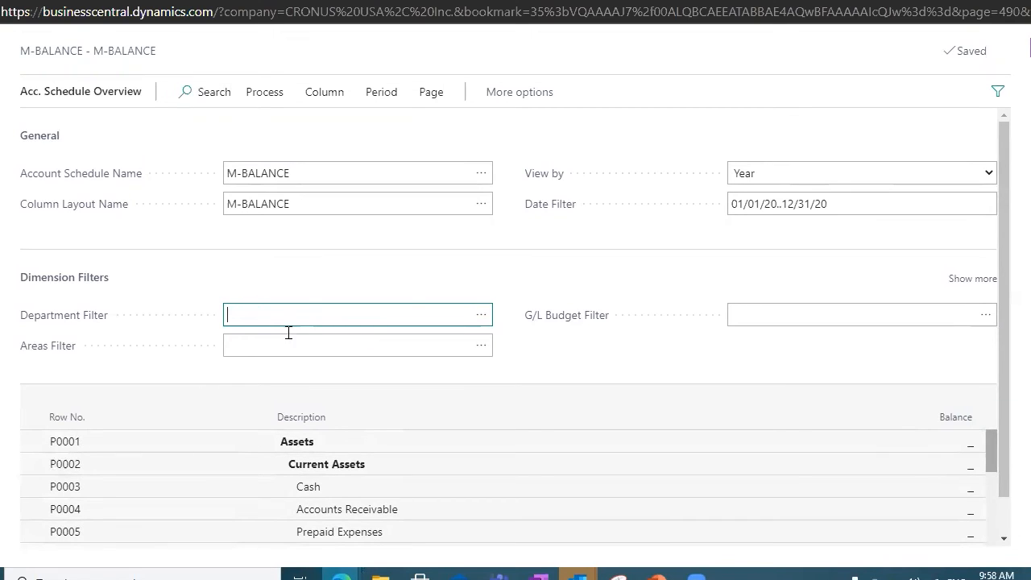
pyautogui.click(291, 338)
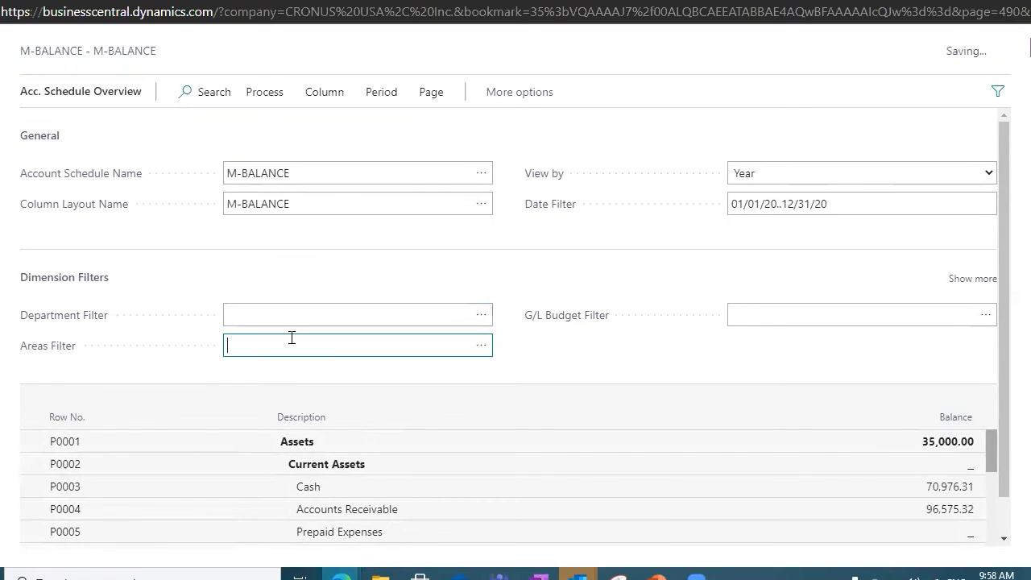
# Check the available area values, View by periods and department values for filtering the balance sheet overview.
pyautogui.click(482, 345)
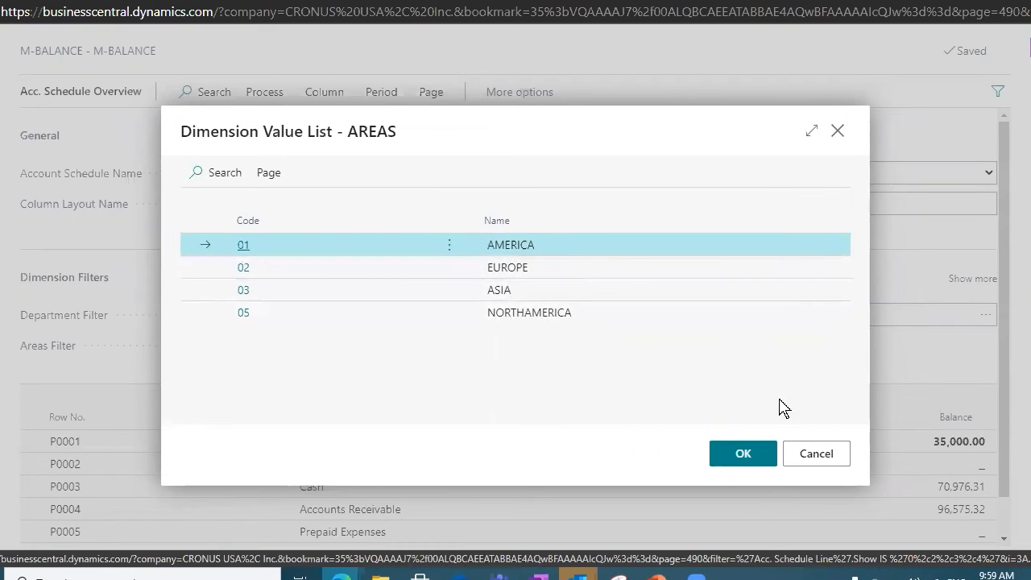
pyautogui.press('Escape')
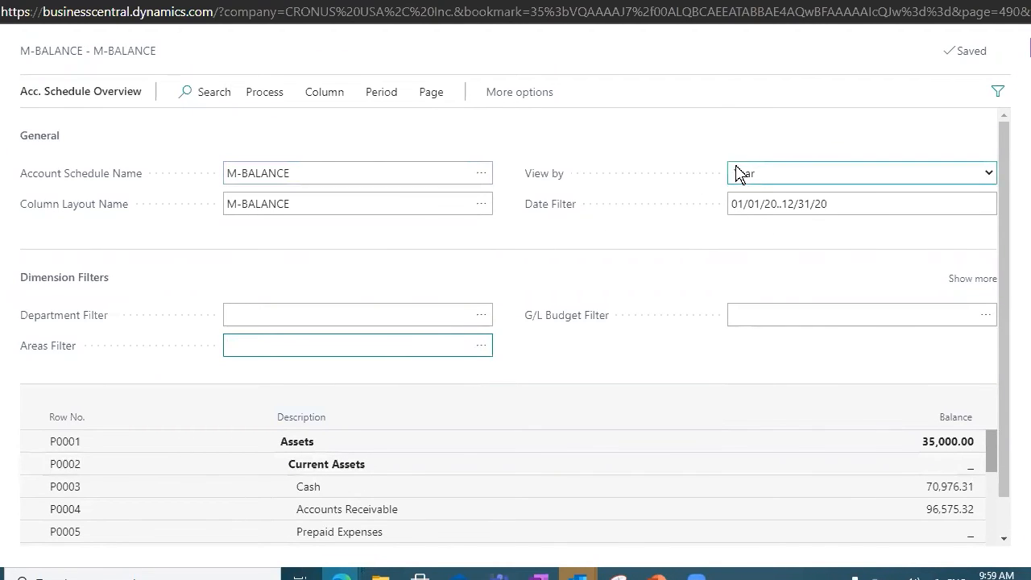
pyautogui.click(775, 176)
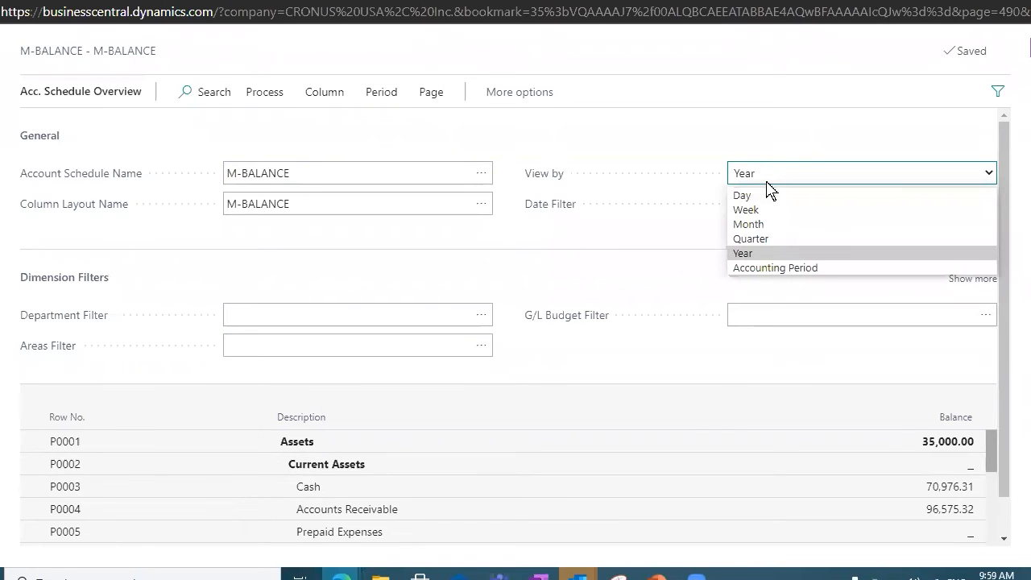
pyautogui.click(588, 256)
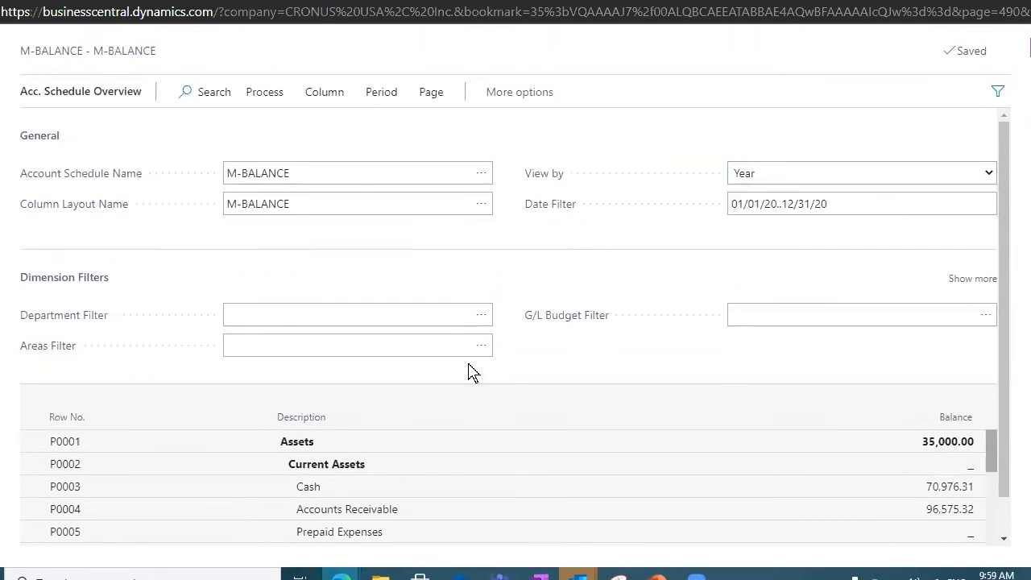
pyautogui.click(484, 316)
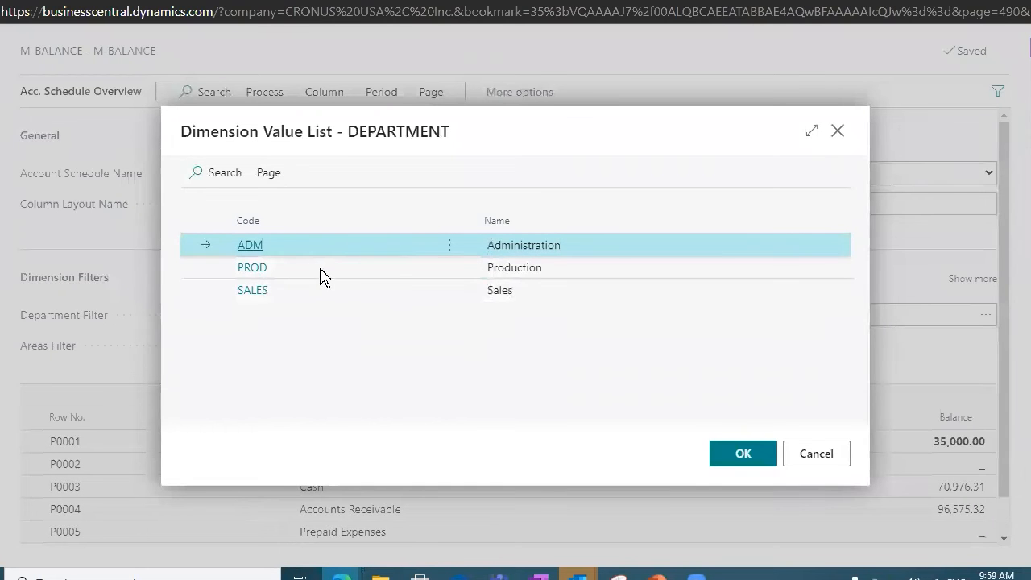
pyautogui.click(802, 452)
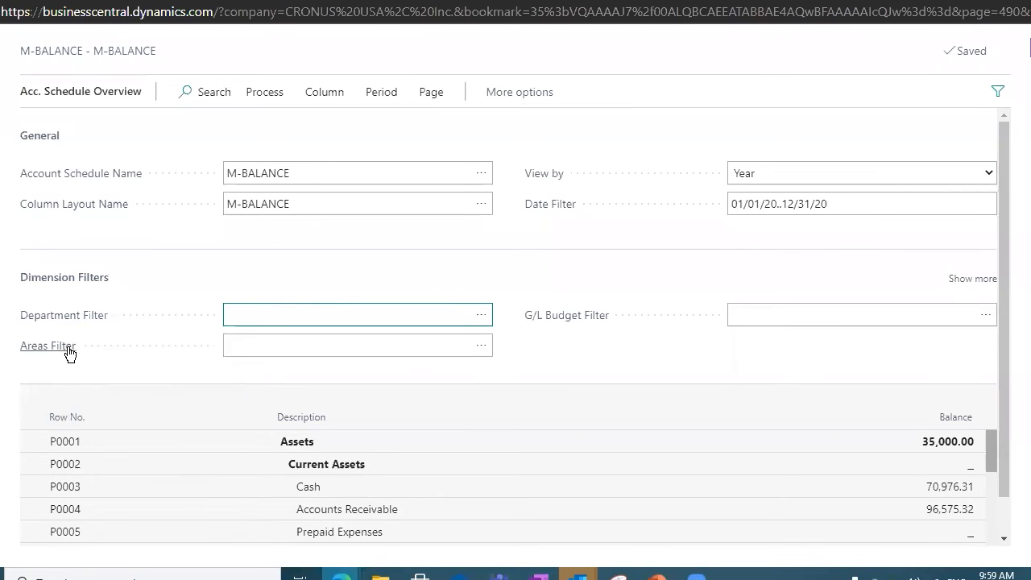
# Filter the balance sheet overview by area 01 (AMERICA) and check the balances across the asset rows.
pyautogui.moveTo(70, 353)
pyautogui.click(486, 352)
pyautogui.click(486, 351)
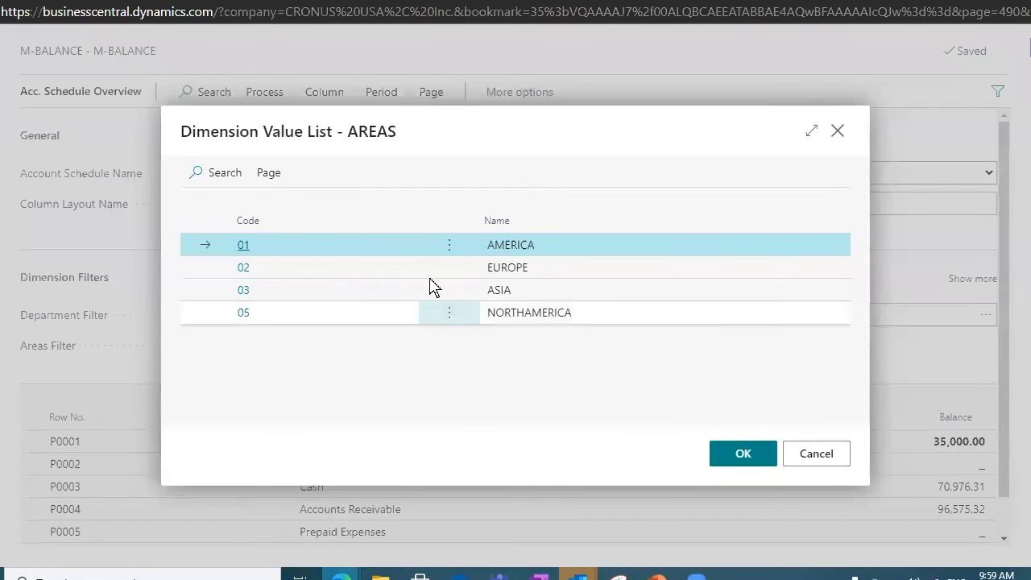
pyautogui.click(730, 459)
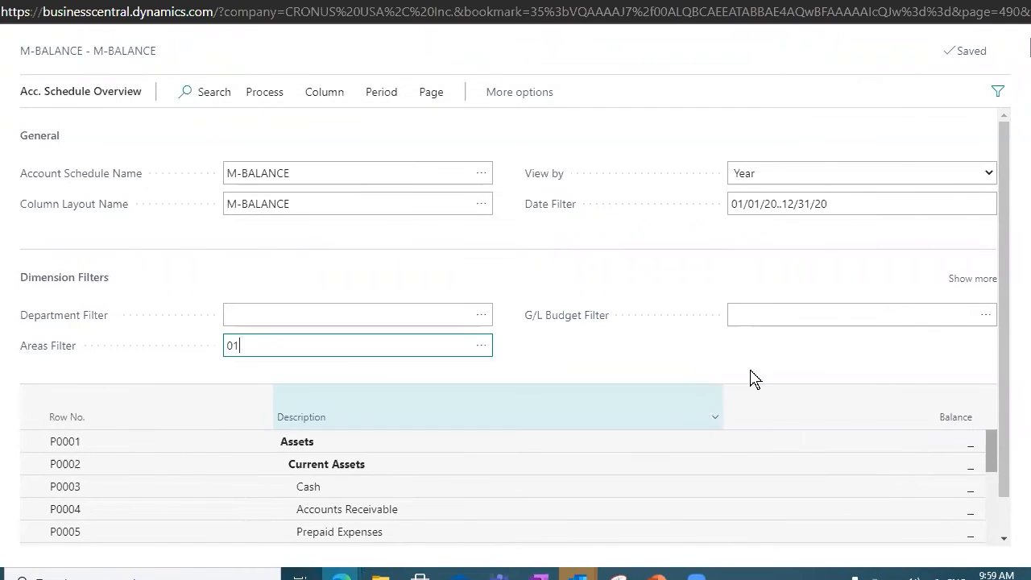
pyautogui.click(715, 417)
pyautogui.click(948, 486)
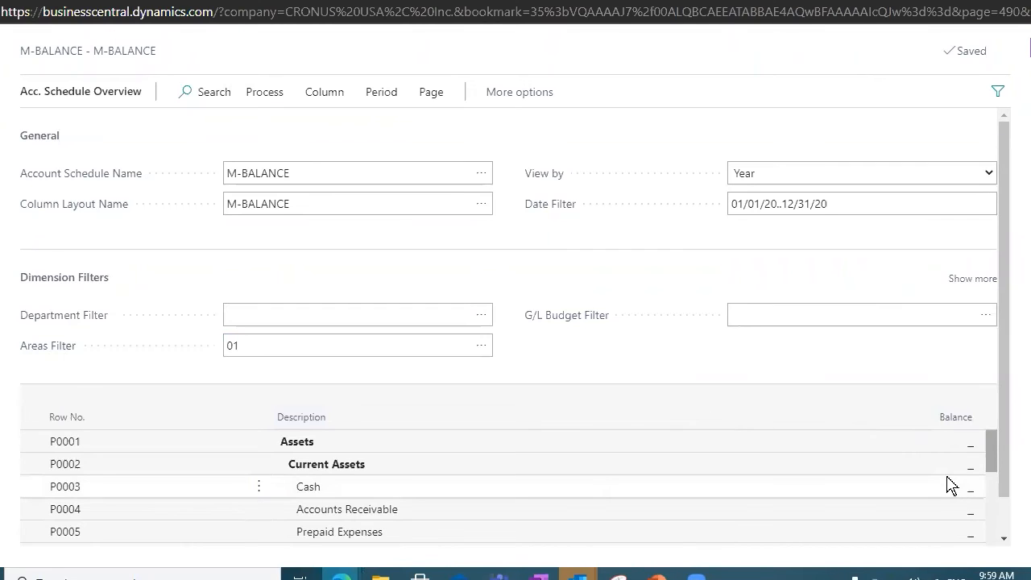
pyautogui.moveTo(997, 467); pyautogui.dragTo(999, 524)
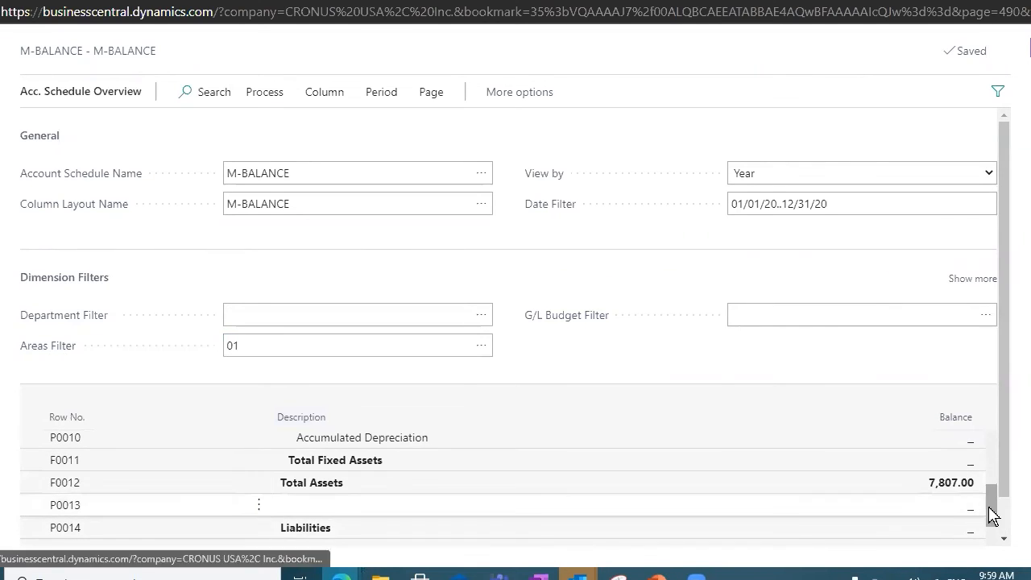
pyautogui.scroll(2, 992, 488)
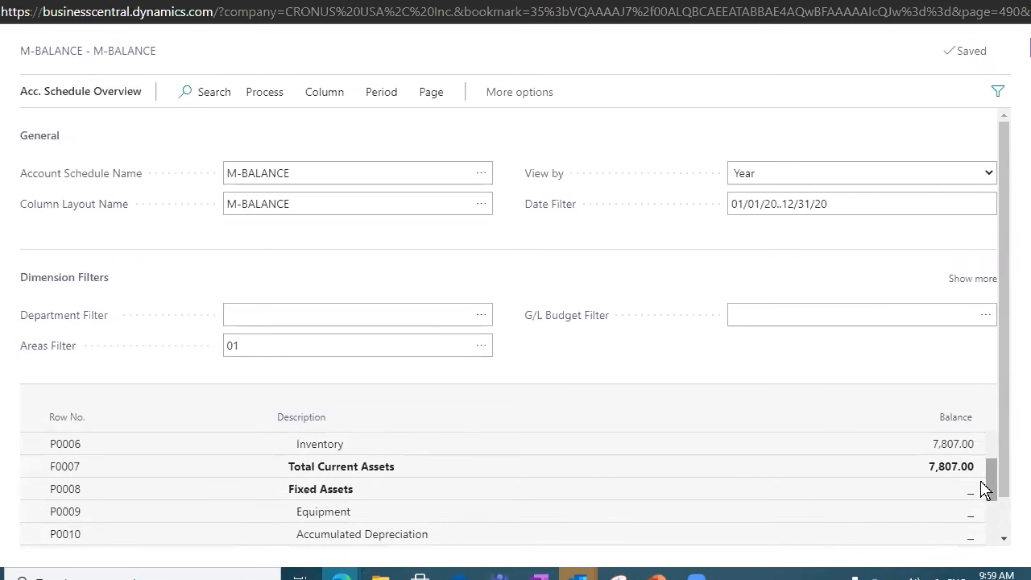
pyautogui.scroll(1, 984, 485)
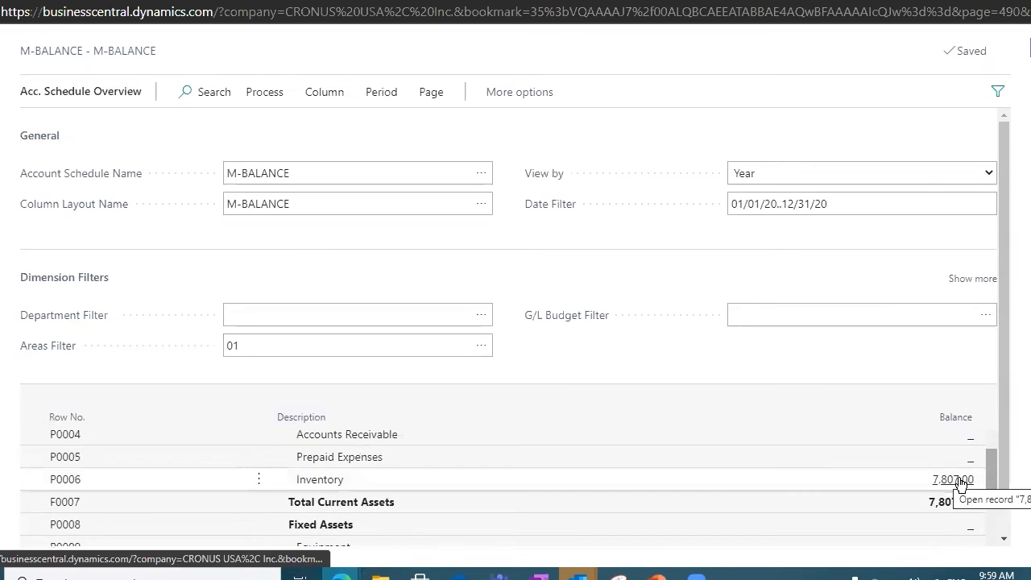
# Recheck the area value list, and inspect the G/L account behind the Inventory balance before returning to the overview.
pyautogui.click(440, 345)
pyautogui.click(482, 347)
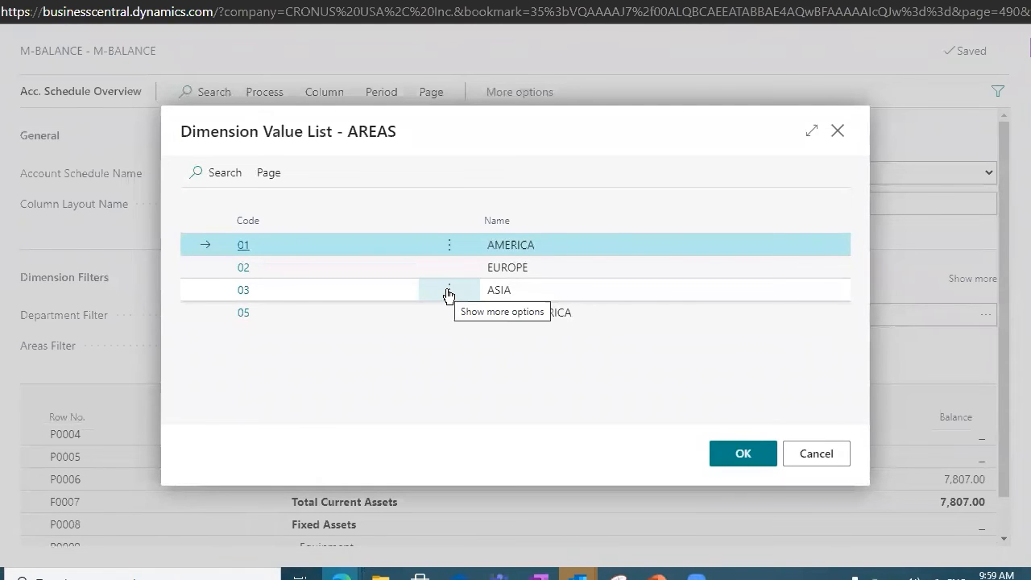
pyautogui.click(803, 451)
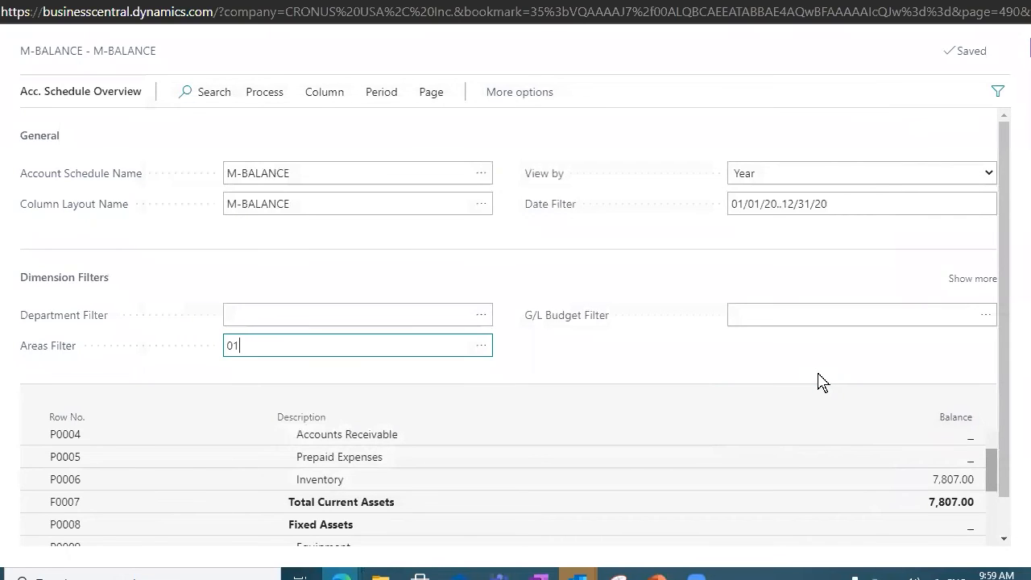
pyautogui.click(957, 480)
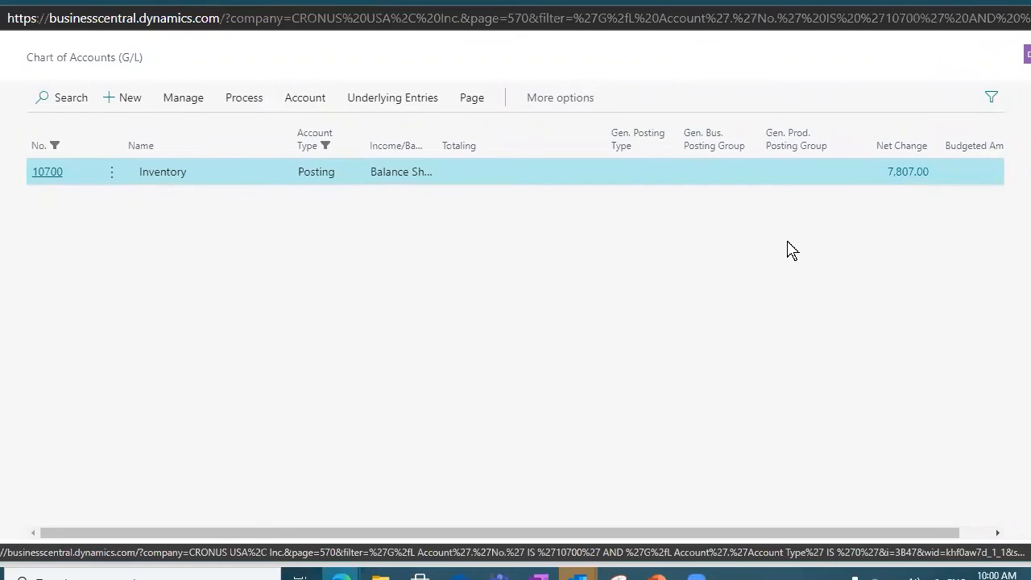
pyautogui.doubleClick(831, 3)
pyautogui.click(827, 33)
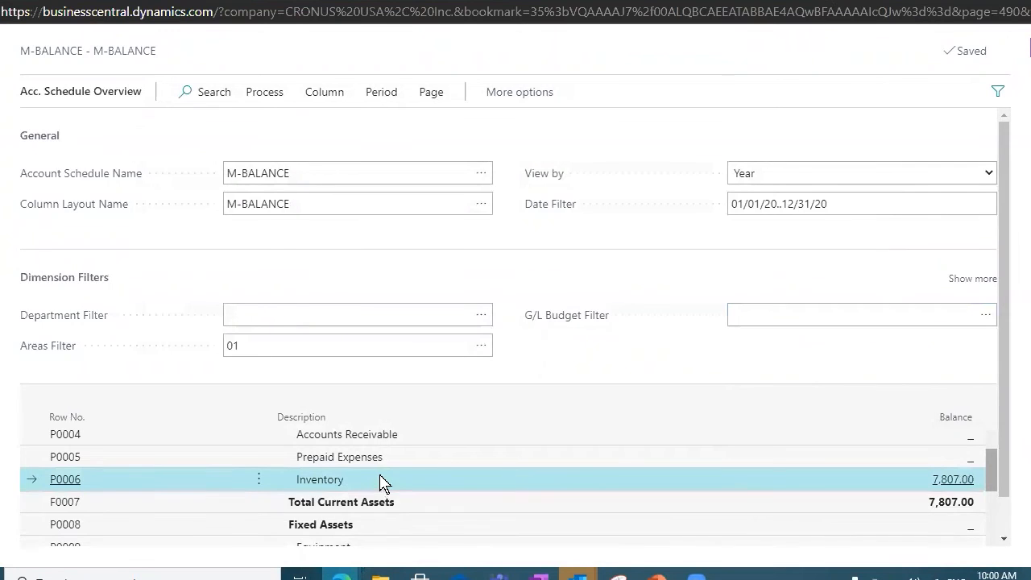
# Review the fixed asset rows for area 01, and clear the Areas Filter so the overview covers all areas.
pyautogui.scroll(-1, 385, 484)
pyautogui.scroll(-1, 384, 460)
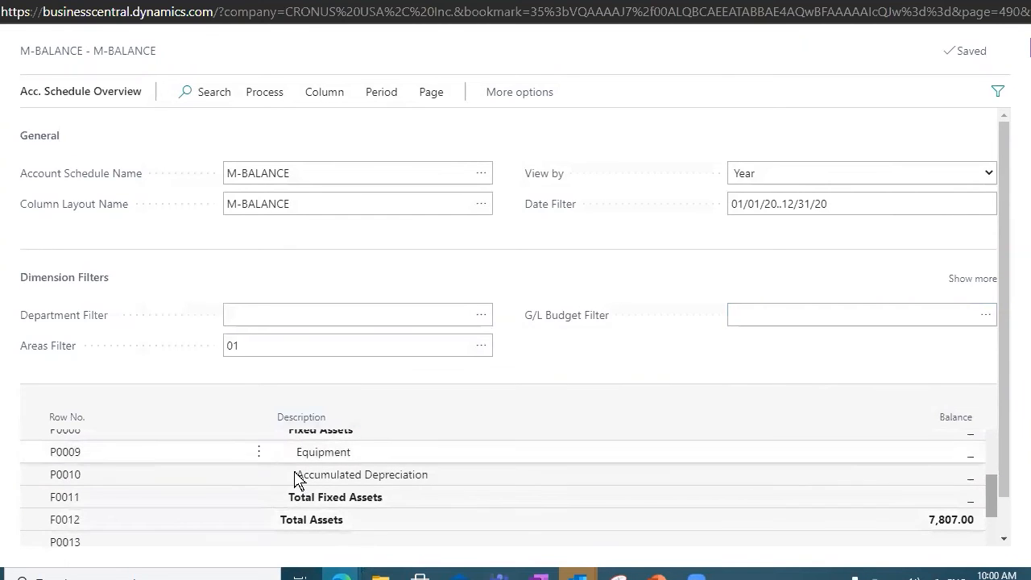
pyautogui.click(256, 347)
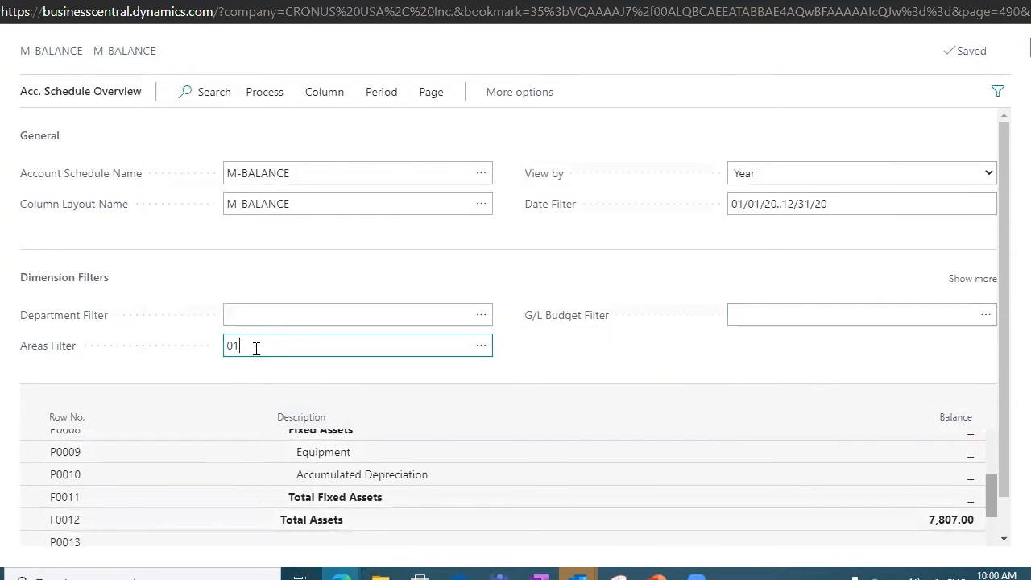
pyautogui.click(482, 346)
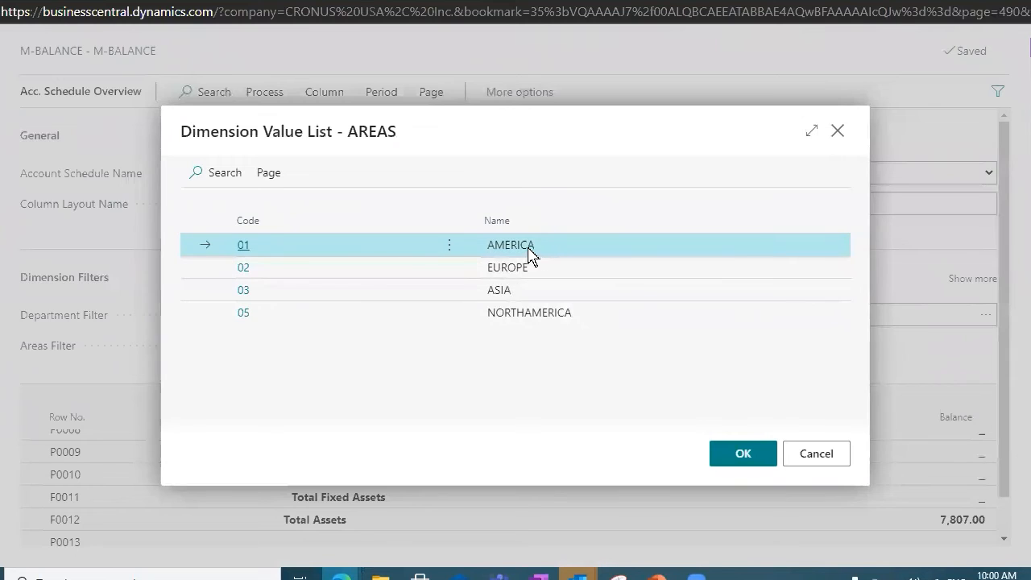
pyautogui.click(743, 453)
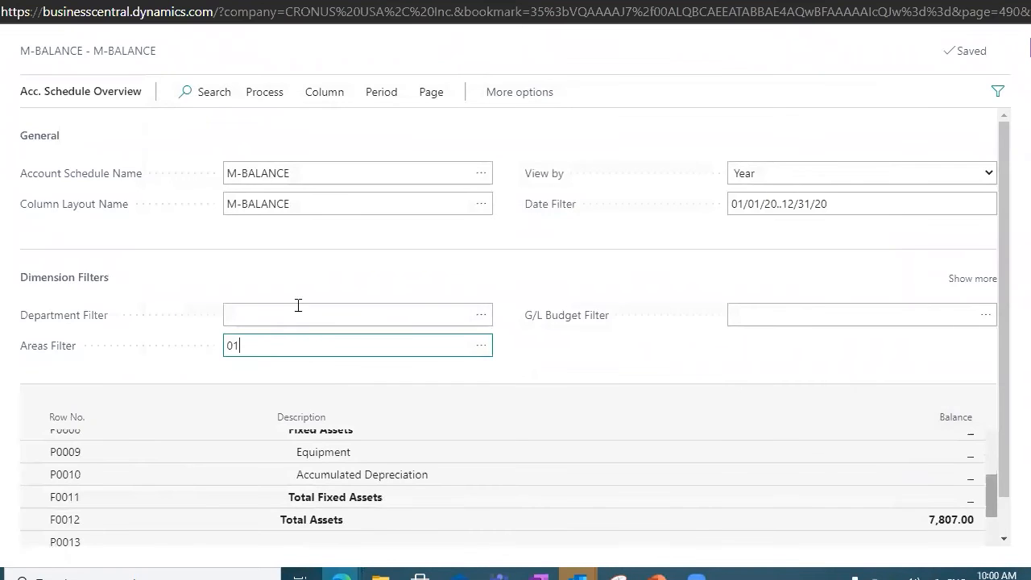
pyautogui.press('BackSpace')
pyautogui.press('BackSpace')
pyautogui.press('Tab')
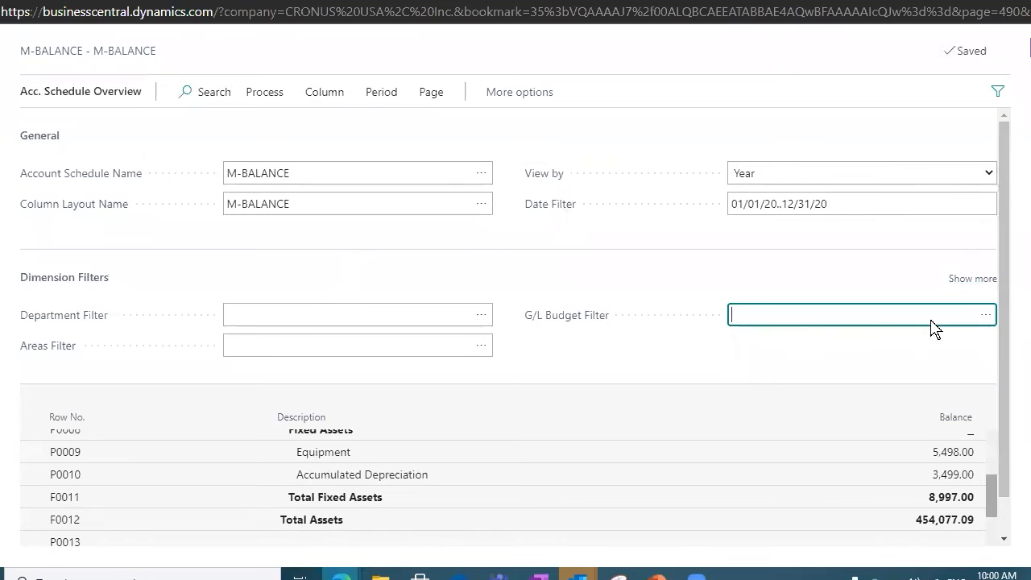
# Set the G/L Budget Filter of the balance sheet overview to budget B-2020.
pyautogui.moveTo(582, 321)
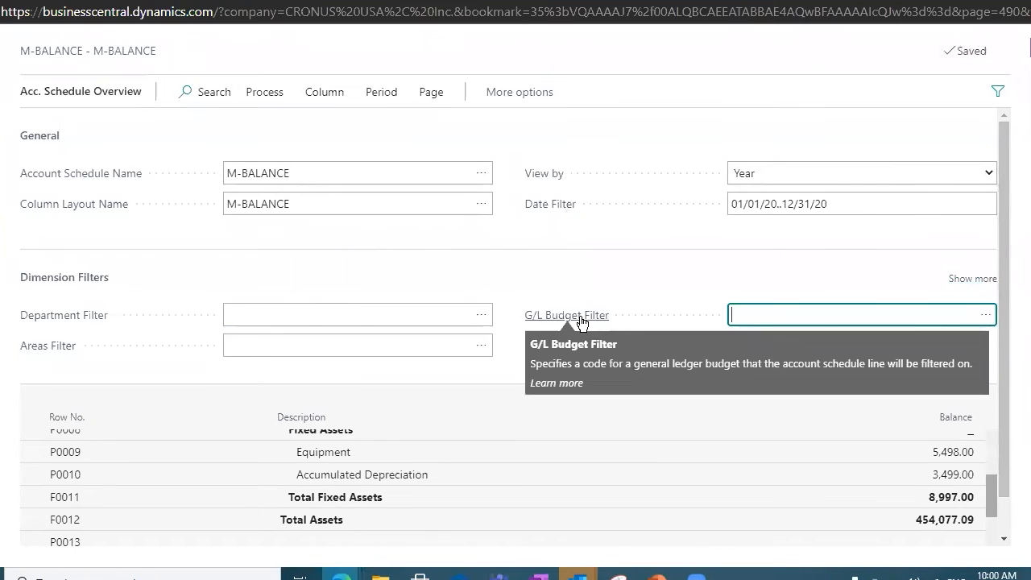
pyautogui.click(987, 316)
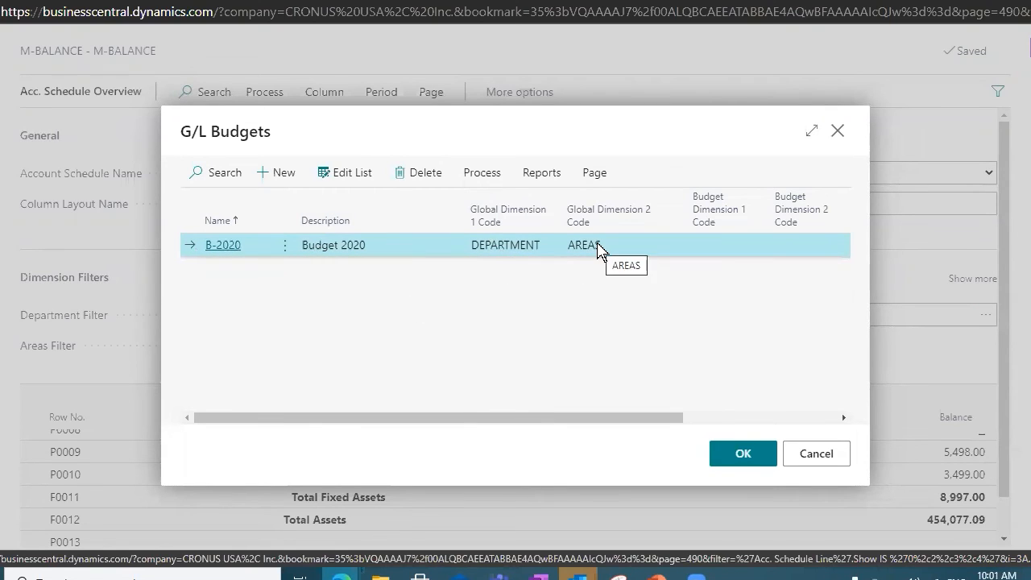
pyautogui.click(232, 246)
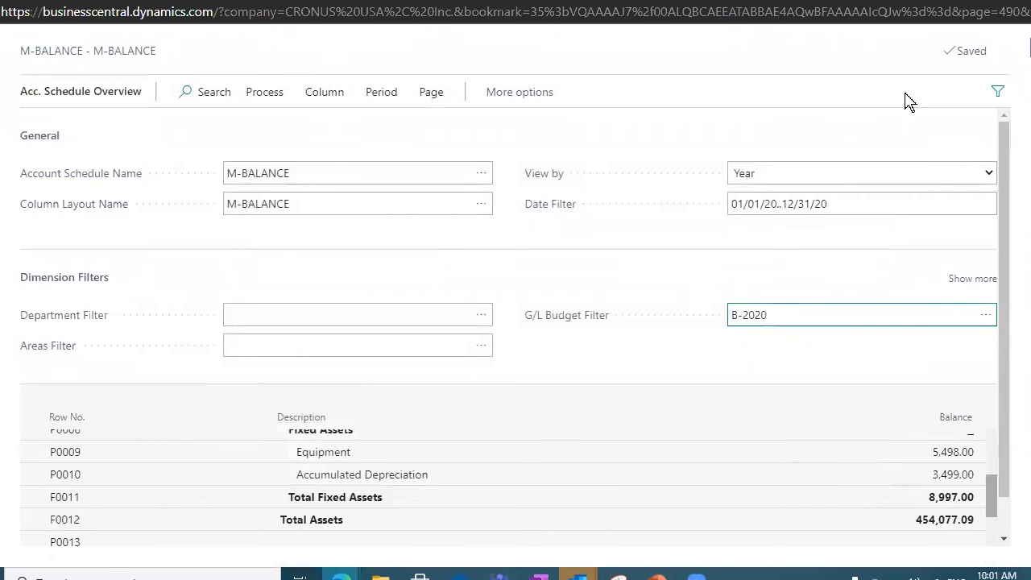
# Close the balance sheet overview, and find and open the G/L Budgets page.
pyautogui.click(971, 4)
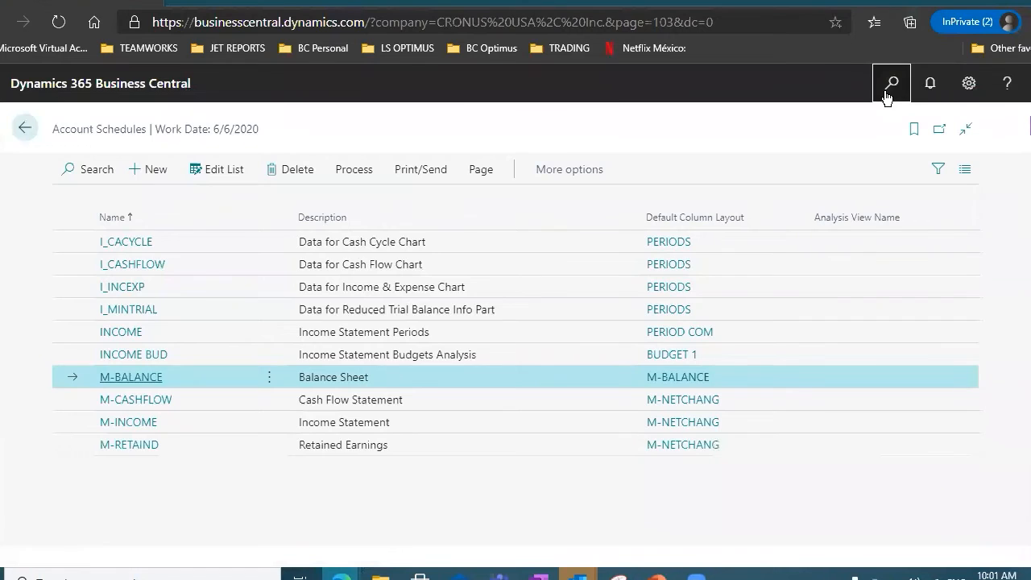
pyautogui.click(890, 87)
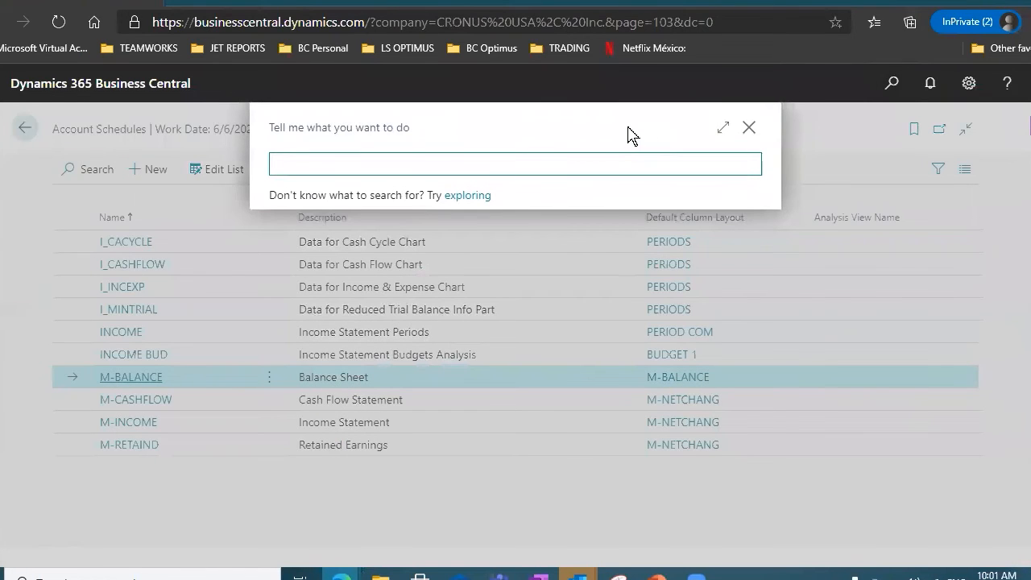
pyautogui.press('BackSpace')
pyautogui.press('BackSpace')
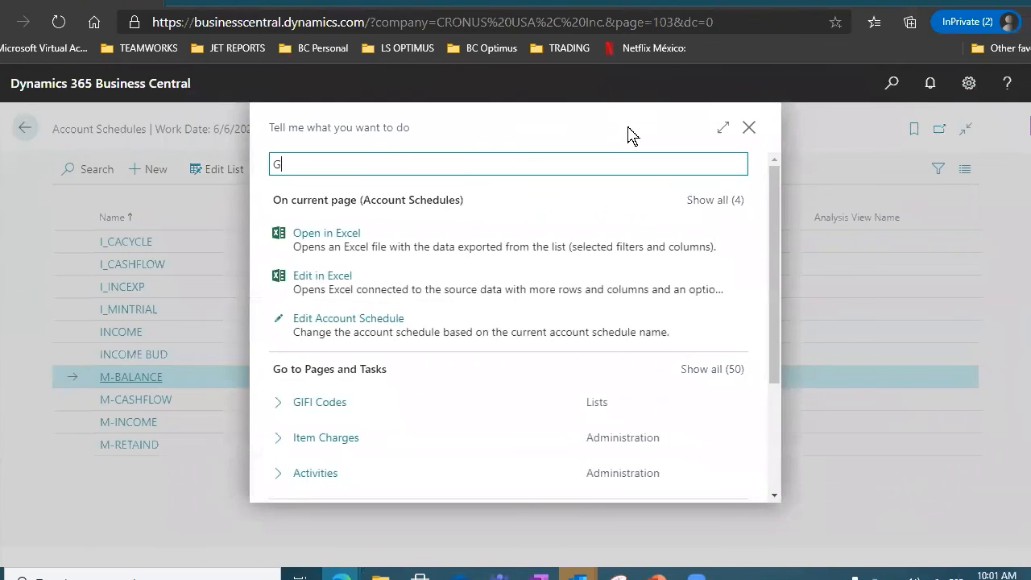
pyautogui.write('/L budgets')
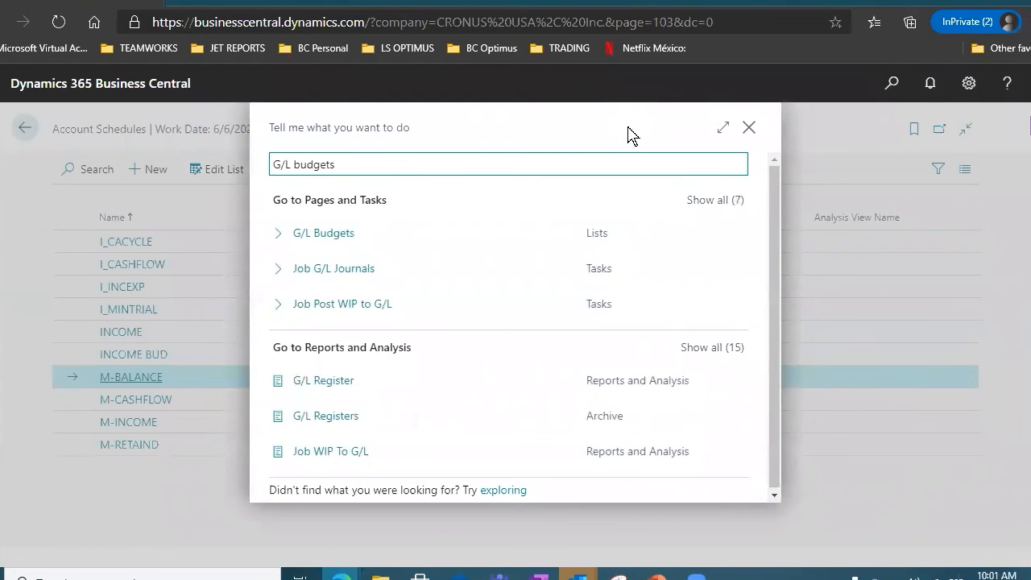
pyautogui.click(359, 242)
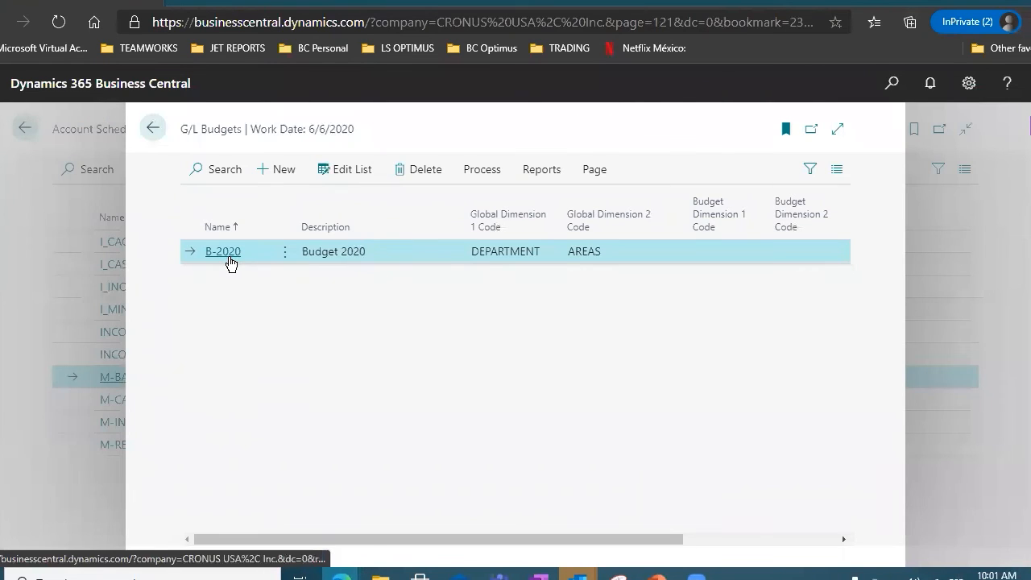
# Open budget B-2020 in its own maximized window and examine the monthly budgeted amounts of the income accounts.
pyautogui.click(229, 259)
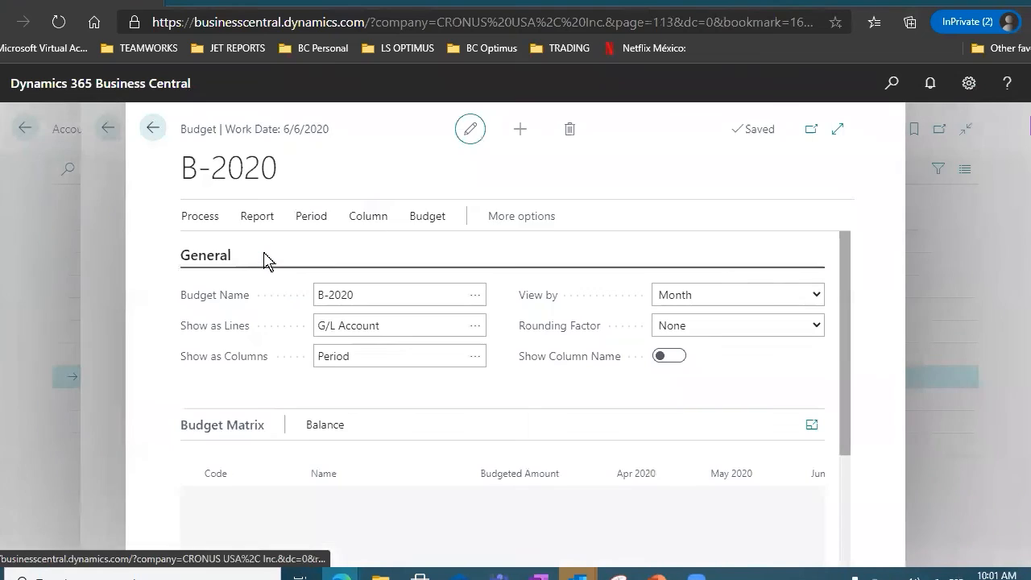
pyautogui.click(812, 129)
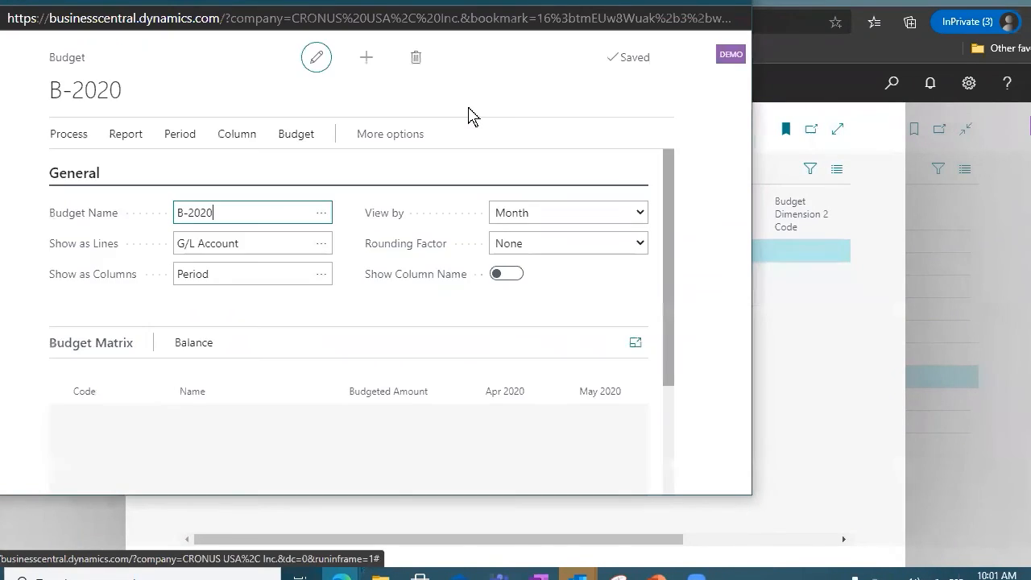
pyautogui.click(697, 2)
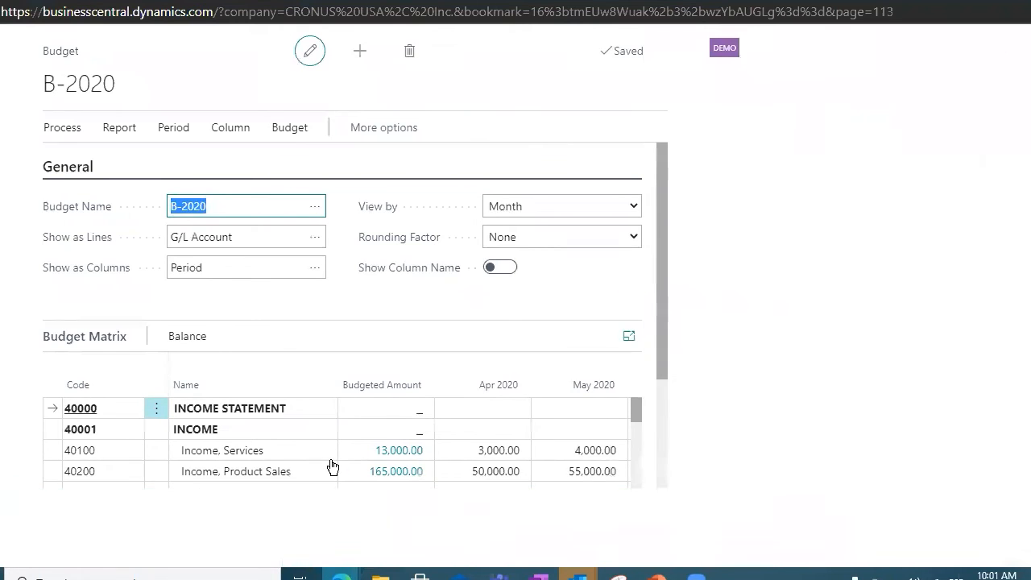
pyautogui.scroll(-1, 284, 429)
pyautogui.scroll(1, 278, 433)
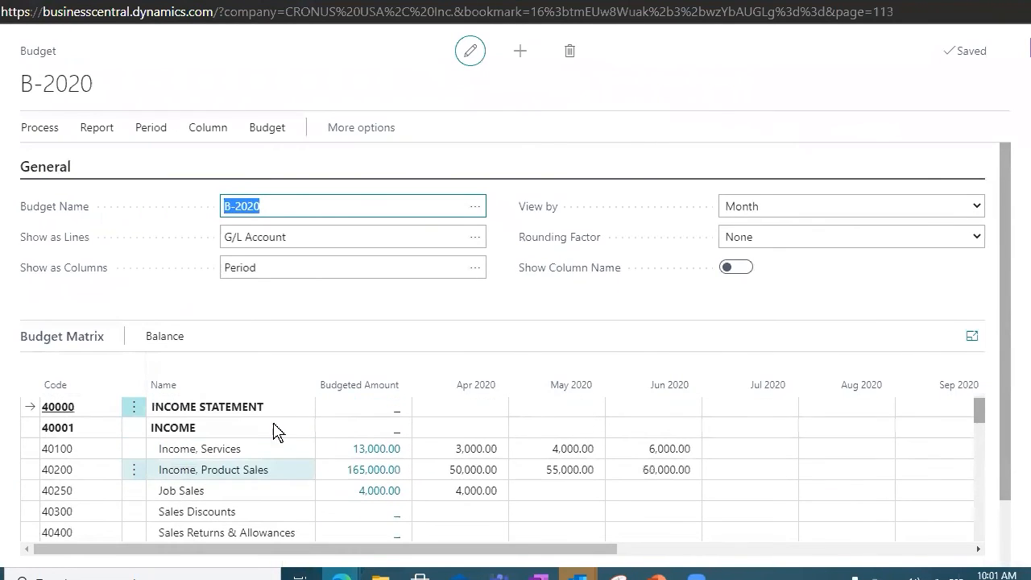
pyautogui.click(235, 472)
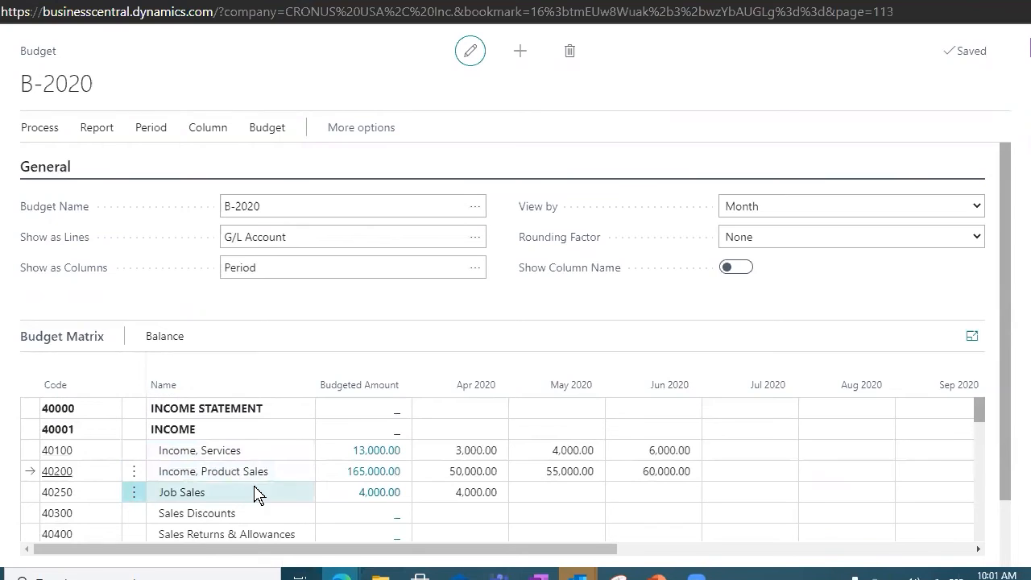
pyautogui.click(252, 493)
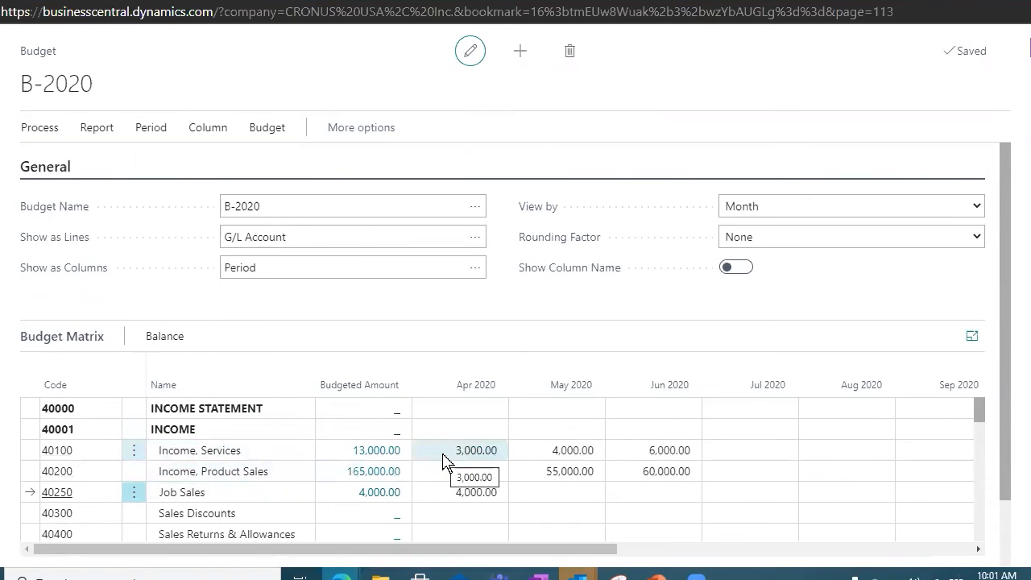
# Enter a December 2020 budget amount of 70,000 for account 40100 Income, Services in budget B-2020.
pyautogui.click(443, 453)
pyautogui.click(539, 453)
pyautogui.click(626, 451)
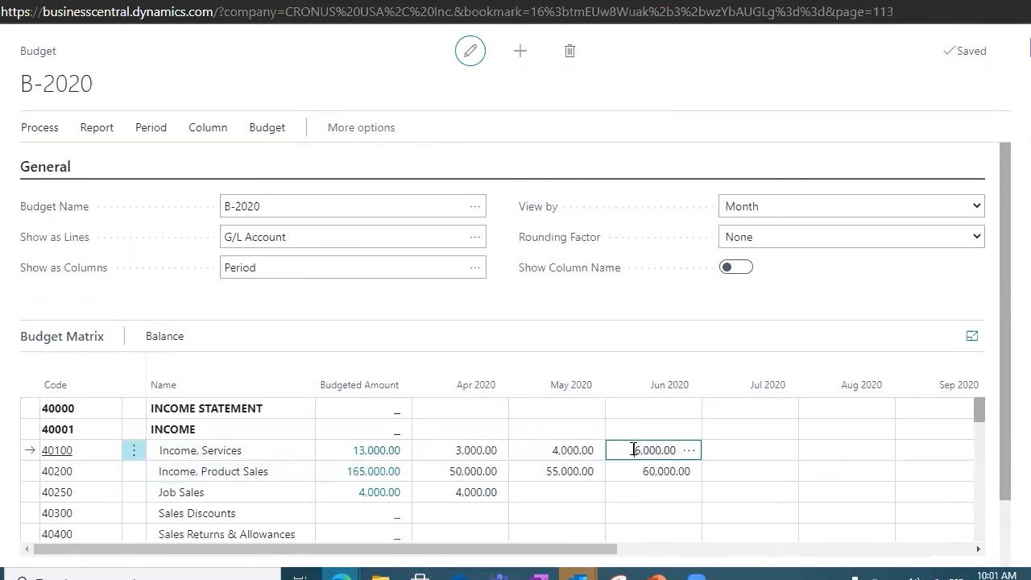
pyautogui.click(738, 449)
pyautogui.click(835, 448)
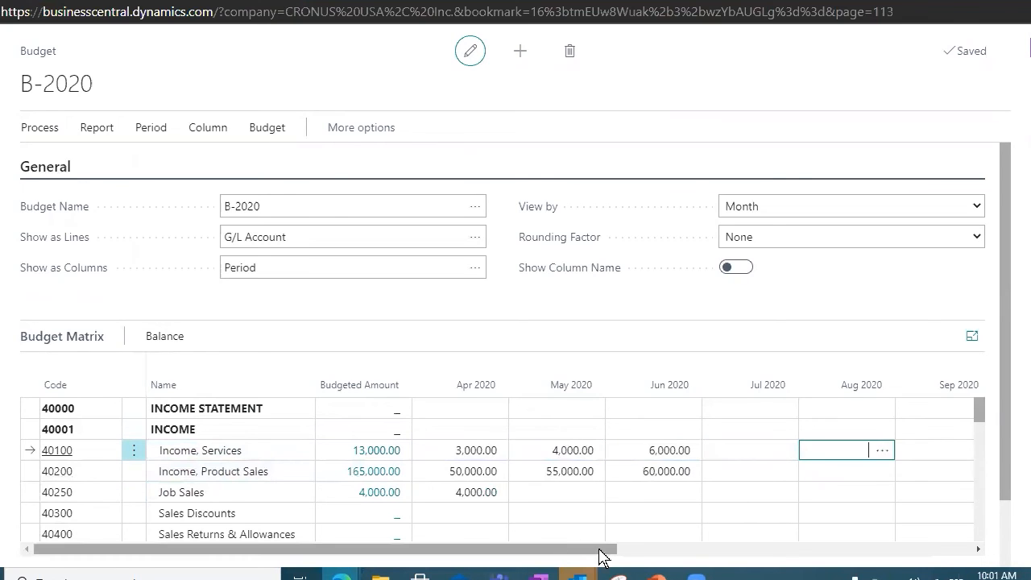
pyautogui.moveTo(600, 554); pyautogui.dragTo(771, 510)
pyautogui.click(842, 448)
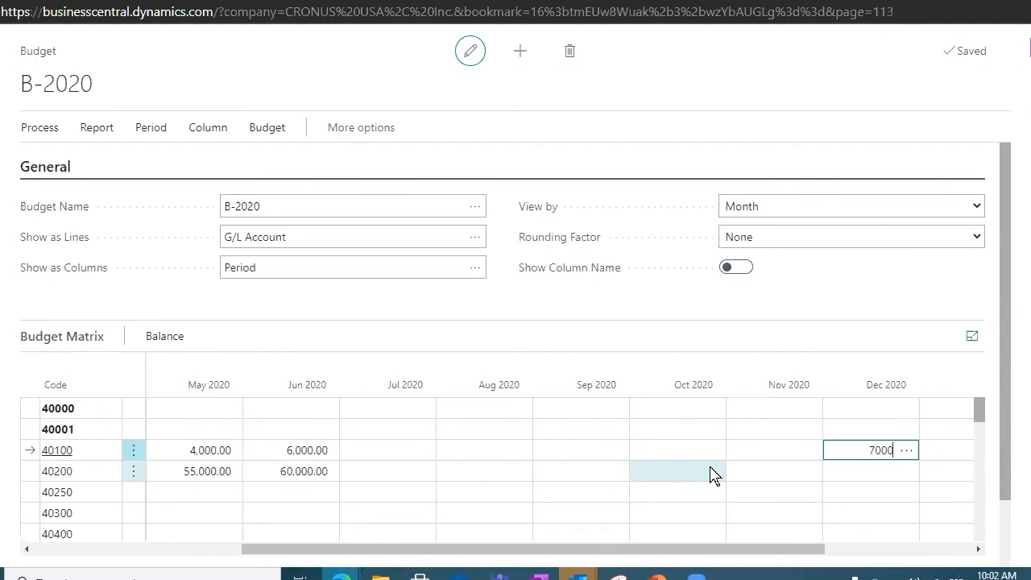
pyautogui.click(782, 453)
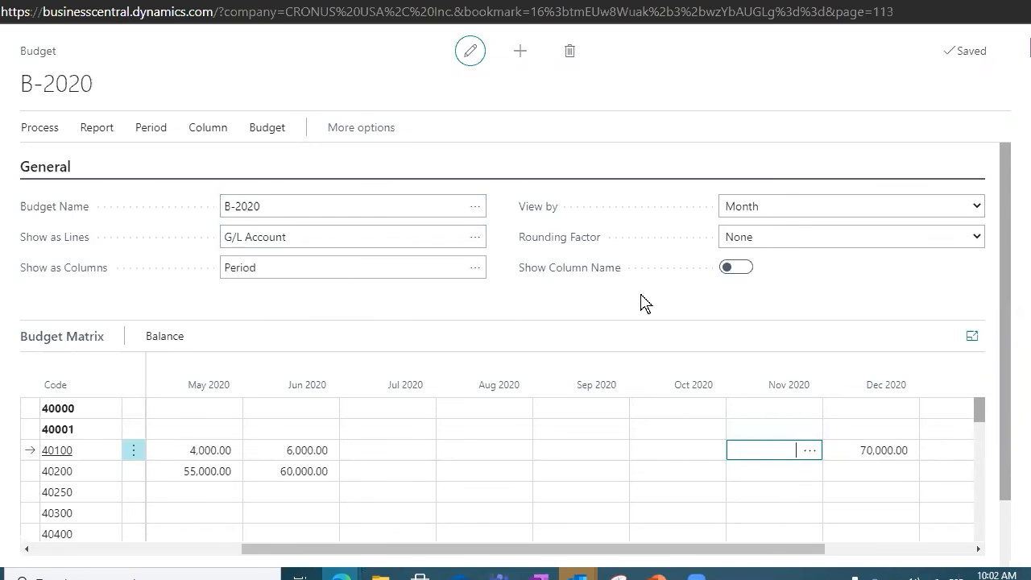
# Review the budget's filter options and the available AREAS values without choosing one, and look over the matrix rows.
pyautogui.scroll(-2, 645, 302)
pyautogui.scroll(-3, 502, 422)
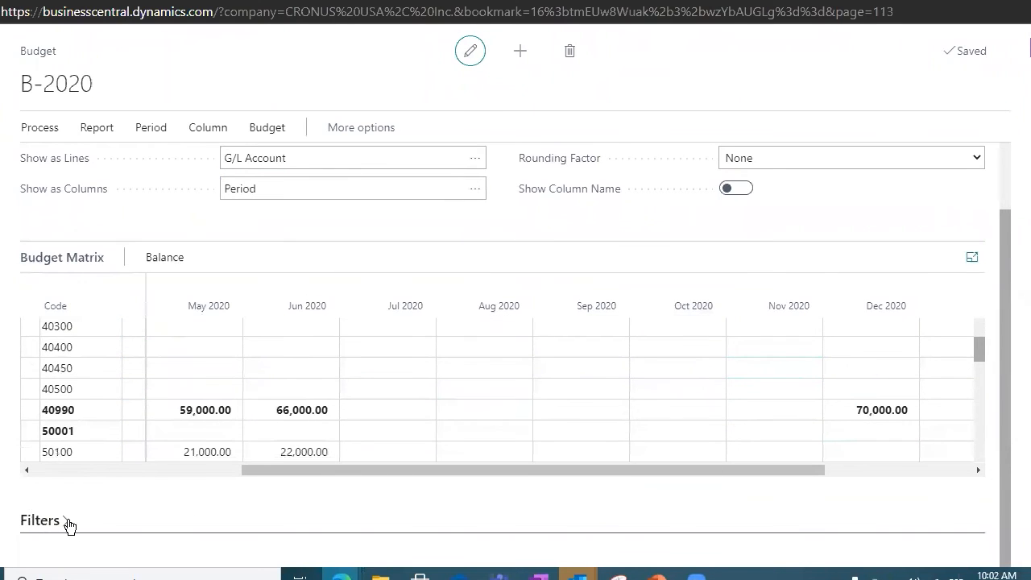
pyautogui.scroll(-5, 339, 451)
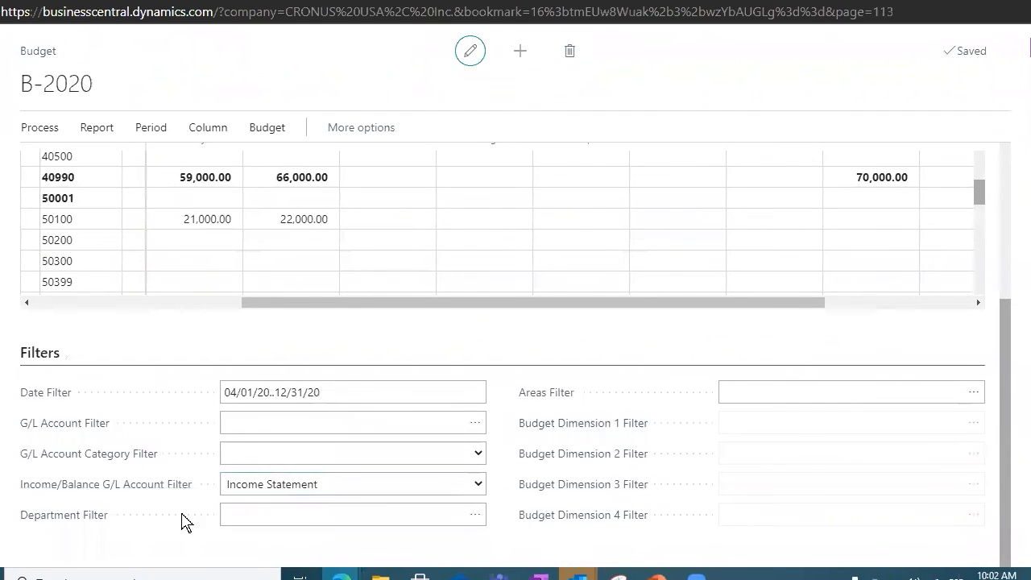
pyautogui.click(976, 393)
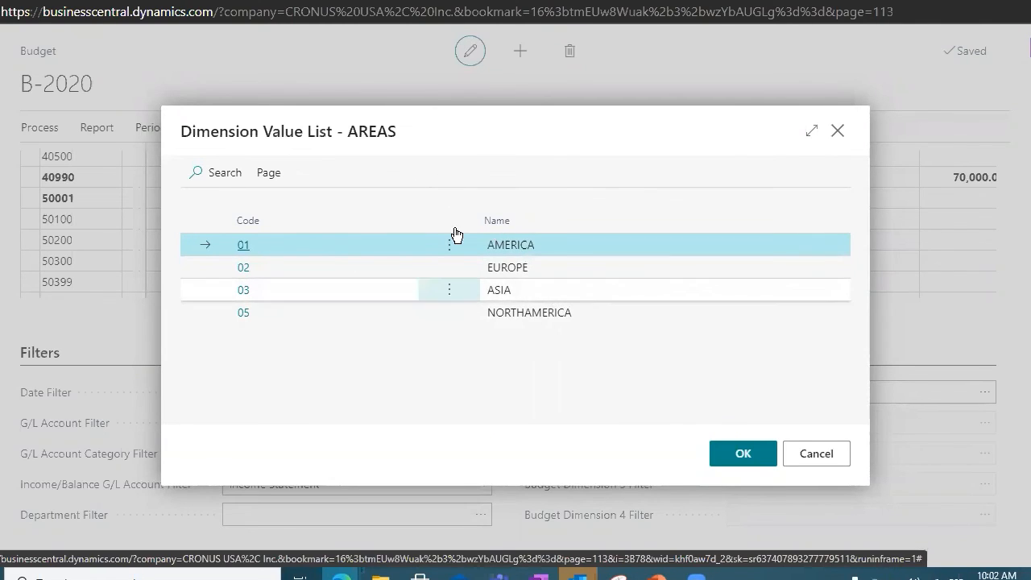
pyautogui.click(808, 451)
pyautogui.scroll(5, 709, 304)
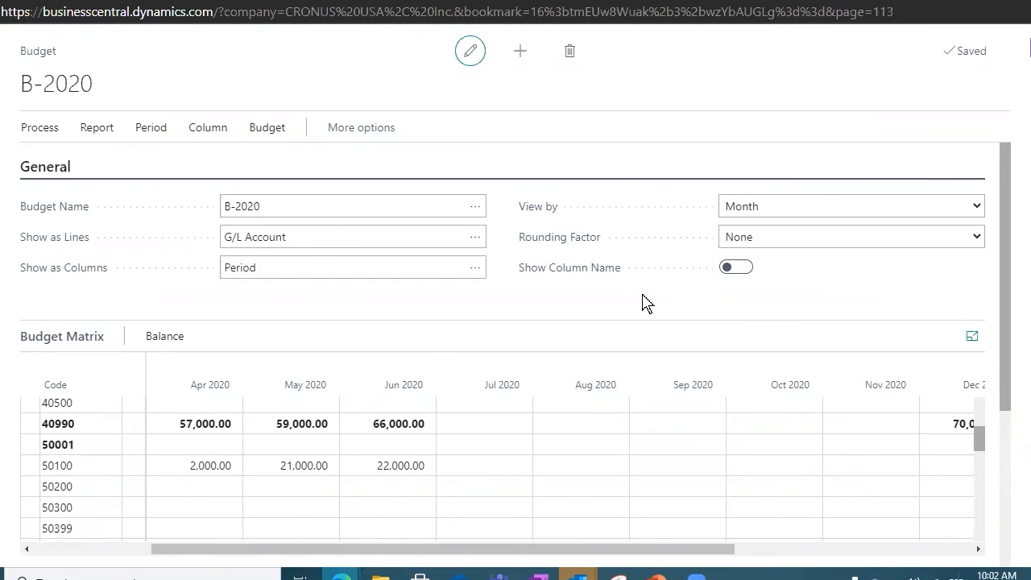
pyautogui.scroll(-2, 642, 303)
pyautogui.scroll(-2, 634, 359)
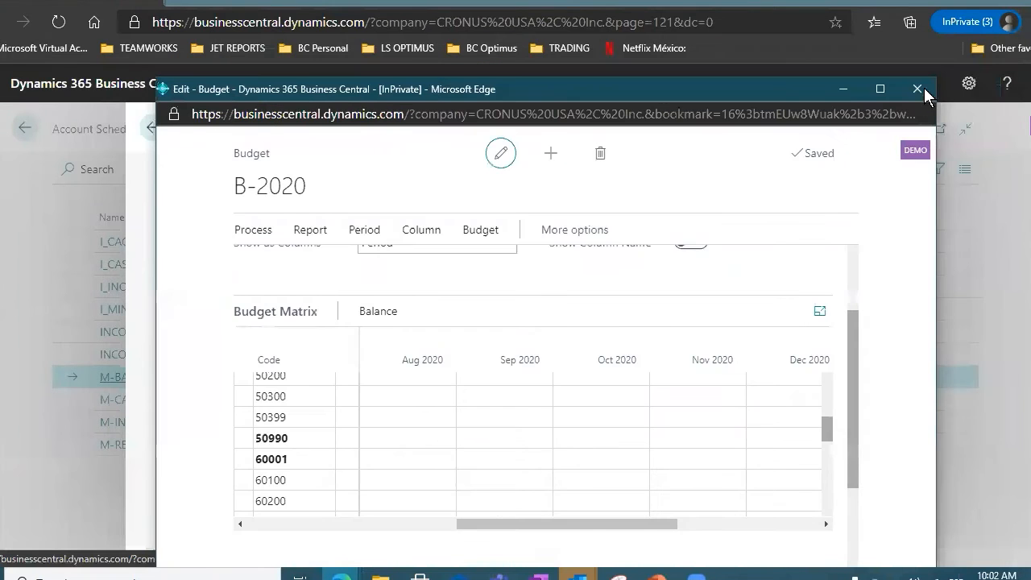
# Close budget B-2020 and the G/L Budgets page, and open the overview of account schedule INCOME in its own window.
pyautogui.click(920, 87)
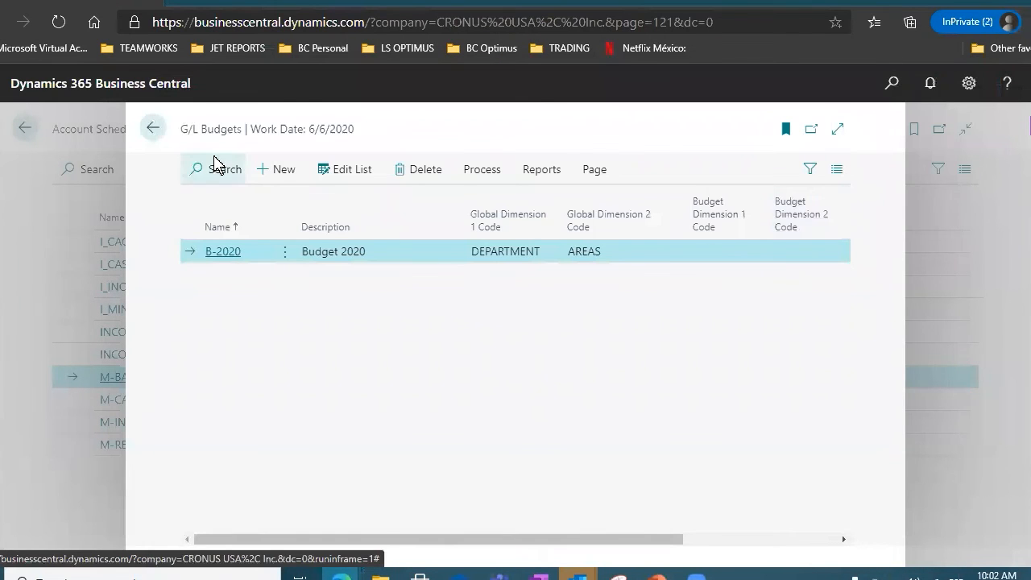
pyautogui.click(153, 129)
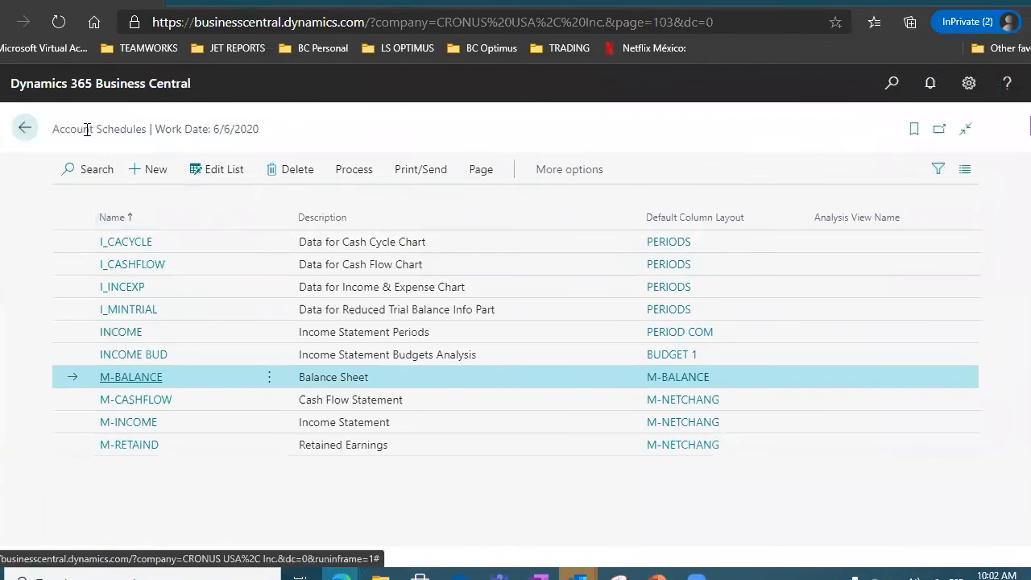
pyautogui.click(129, 338)
pyautogui.click(129, 339)
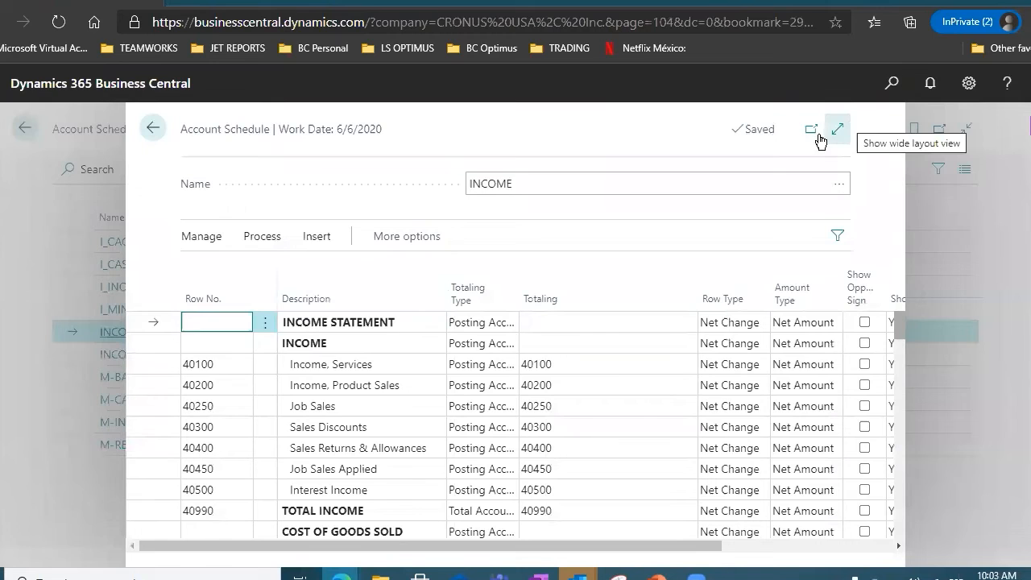
pyautogui.click(837, 133)
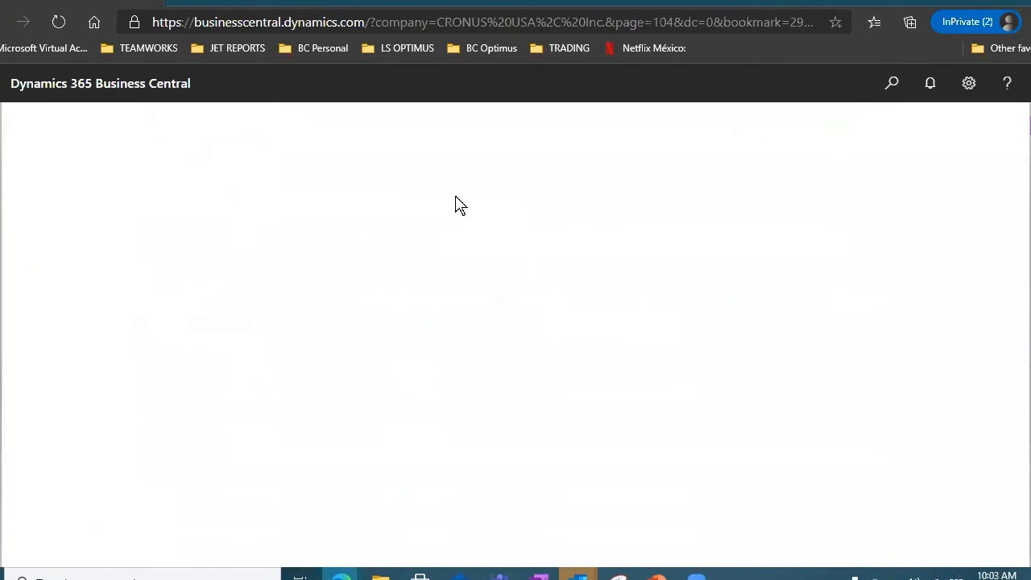
pyautogui.click(30, 135)
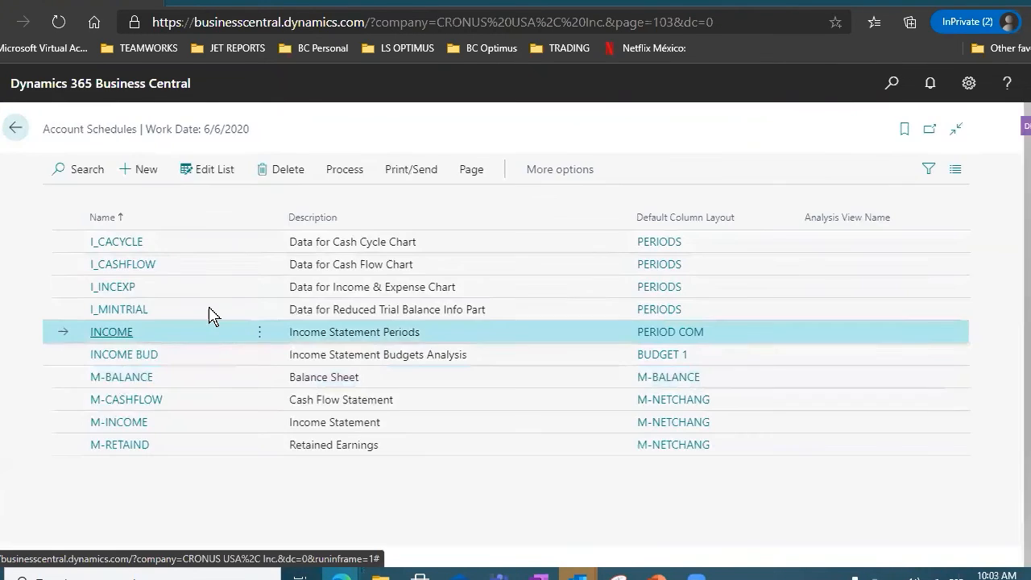
pyautogui.click(353, 171)
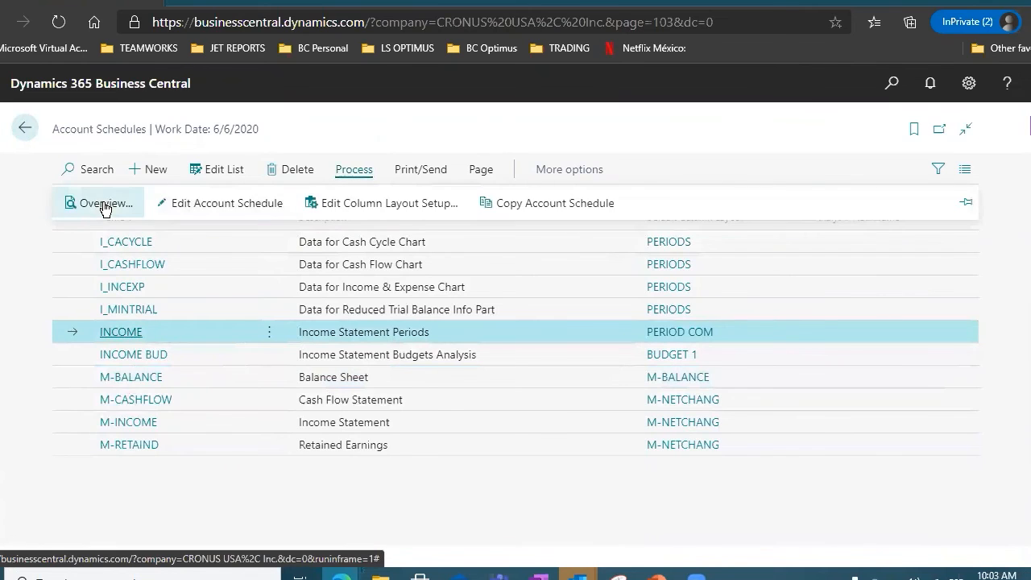
pyautogui.click(77, 204)
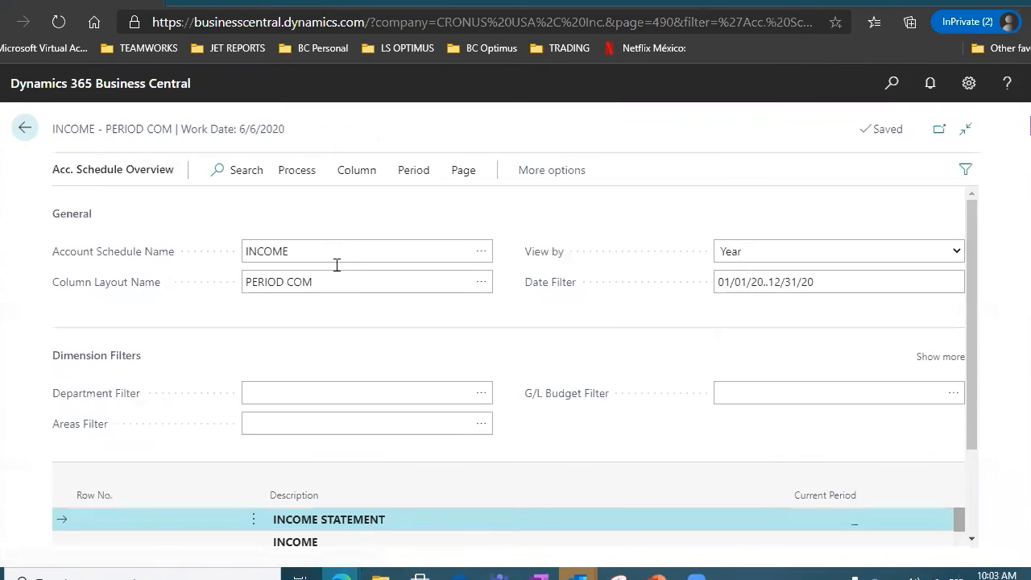
pyautogui.click(946, 128)
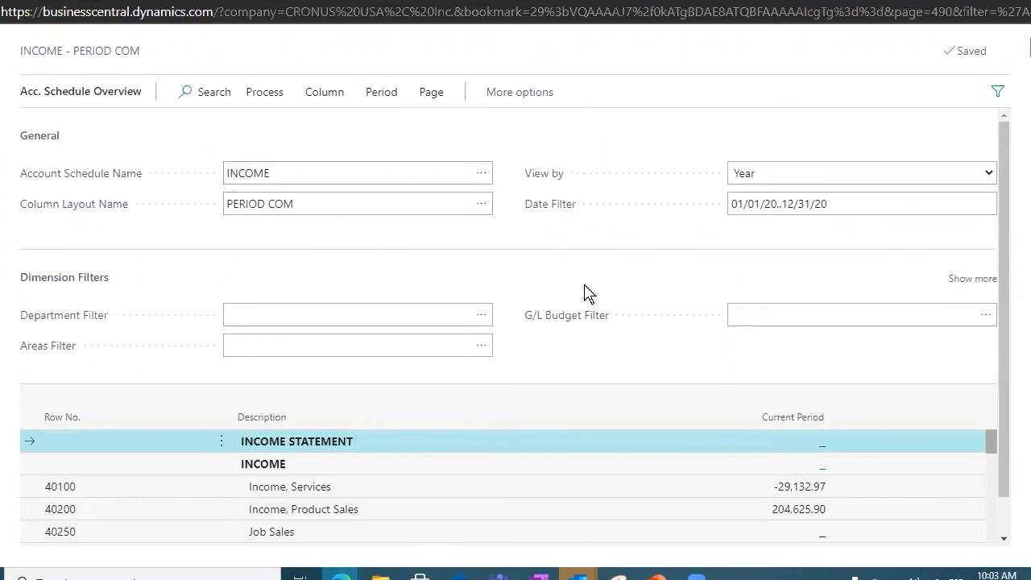
# Examine the current-period amounts of the income statement from the income accounts through cost of goods sold to total expenses.
pyautogui.scroll(-1, 337, 283)
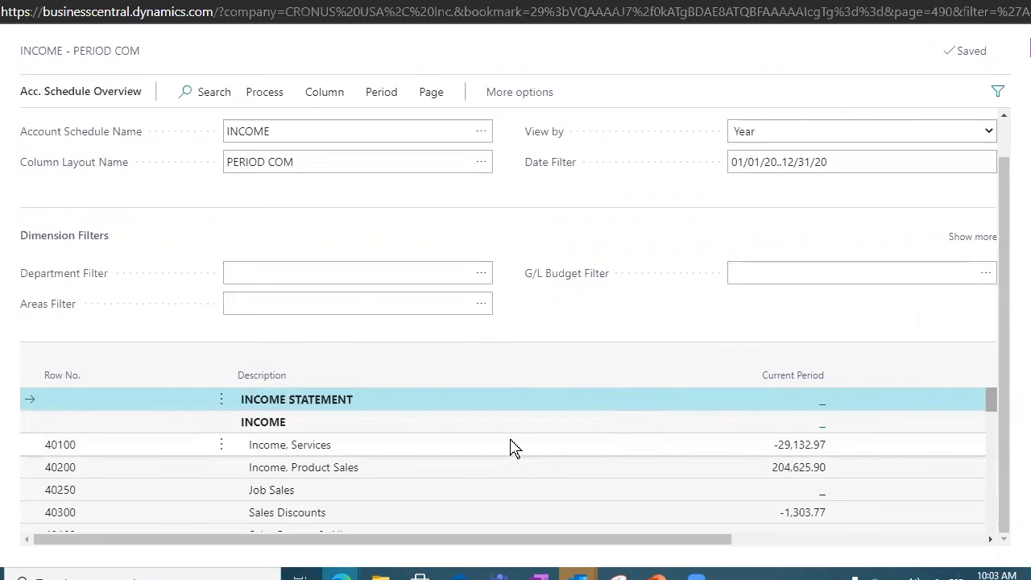
pyautogui.scroll(-1, 514, 449)
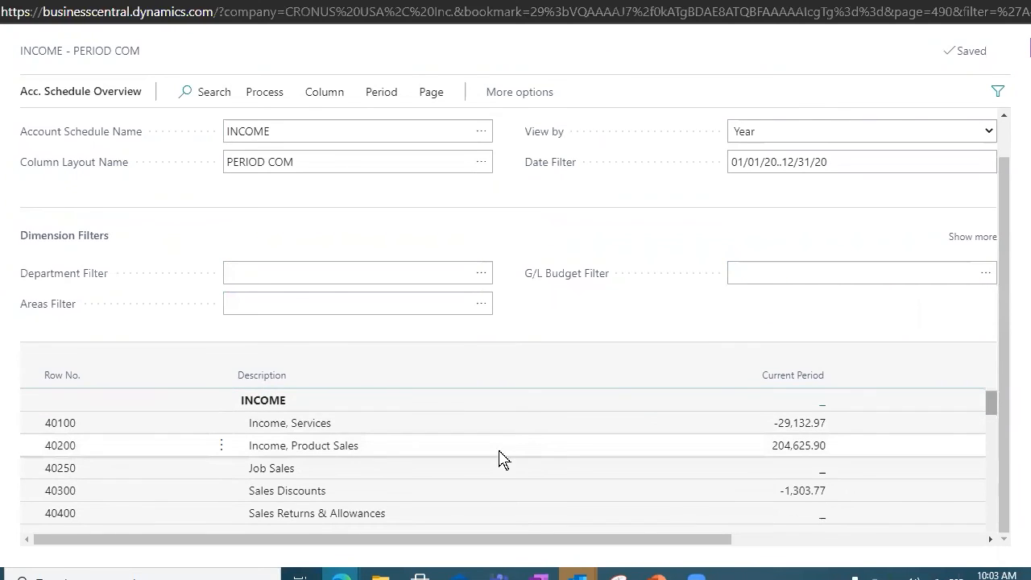
pyautogui.click(377, 431)
pyautogui.click(391, 449)
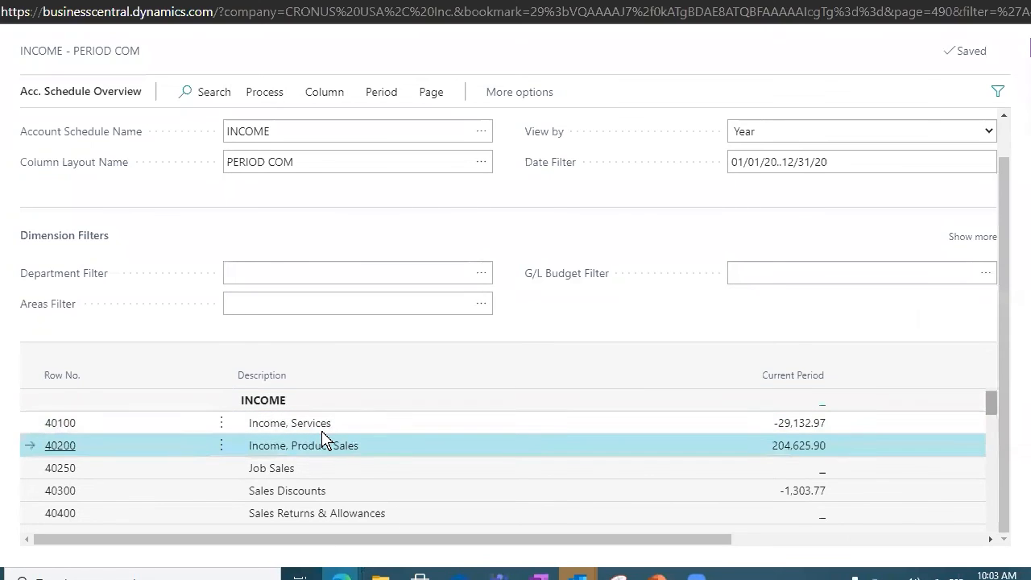
pyautogui.click(325, 433)
pyautogui.click(378, 449)
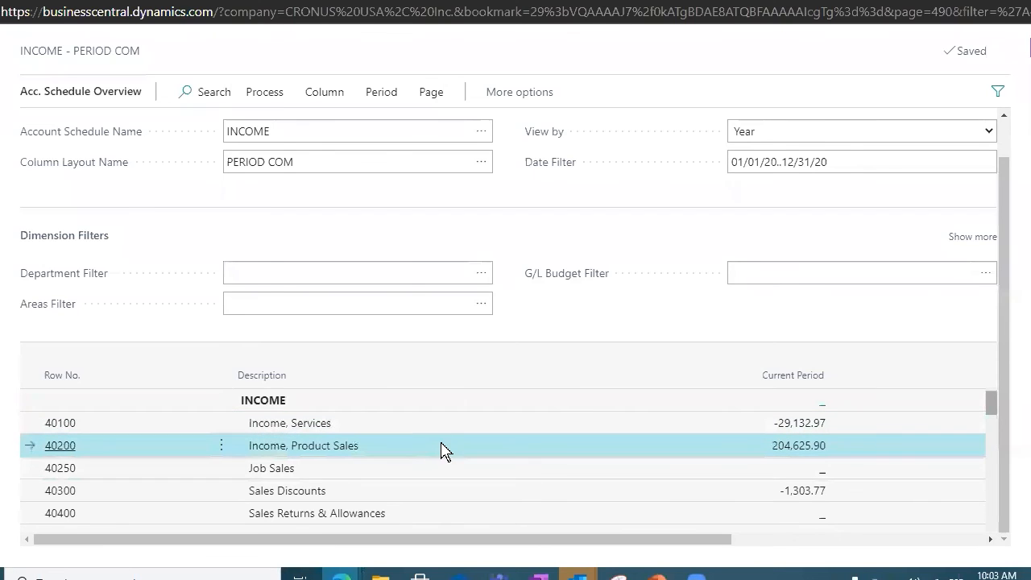
pyautogui.scroll(-1, 442, 451)
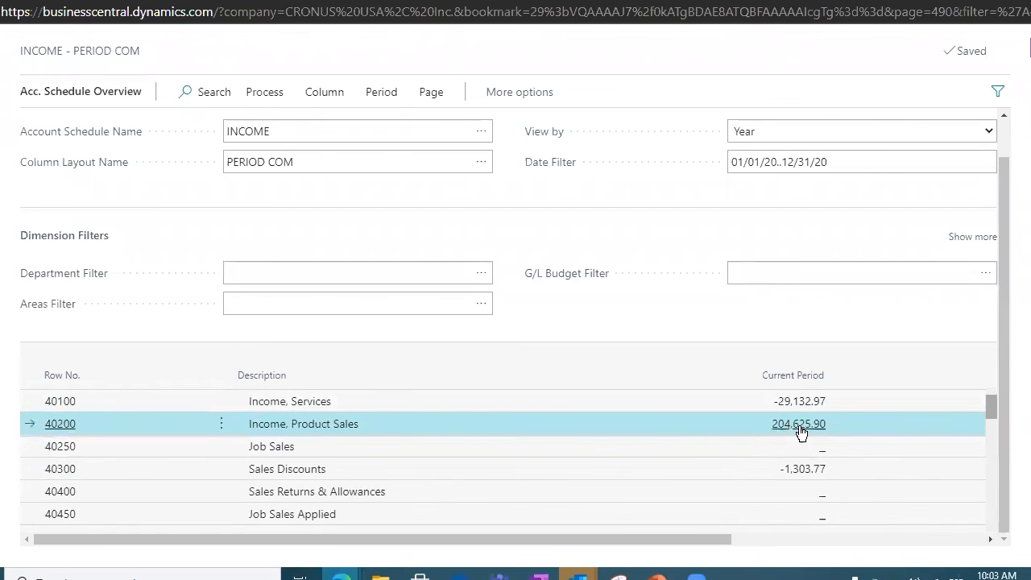
pyautogui.scroll(-2, 473, 459)
pyautogui.scroll(-4, 373, 433)
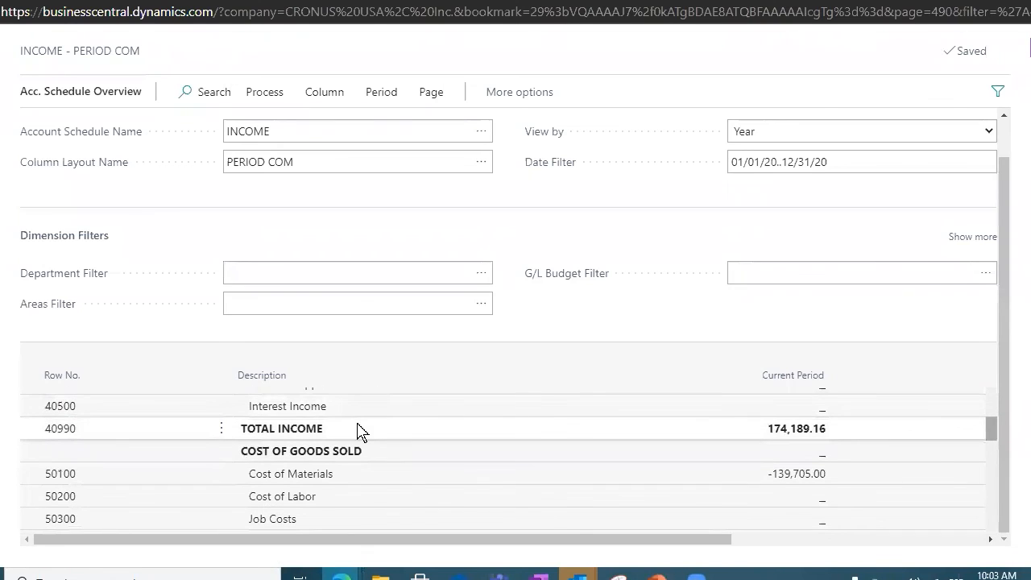
pyautogui.scroll(-1, 543, 405)
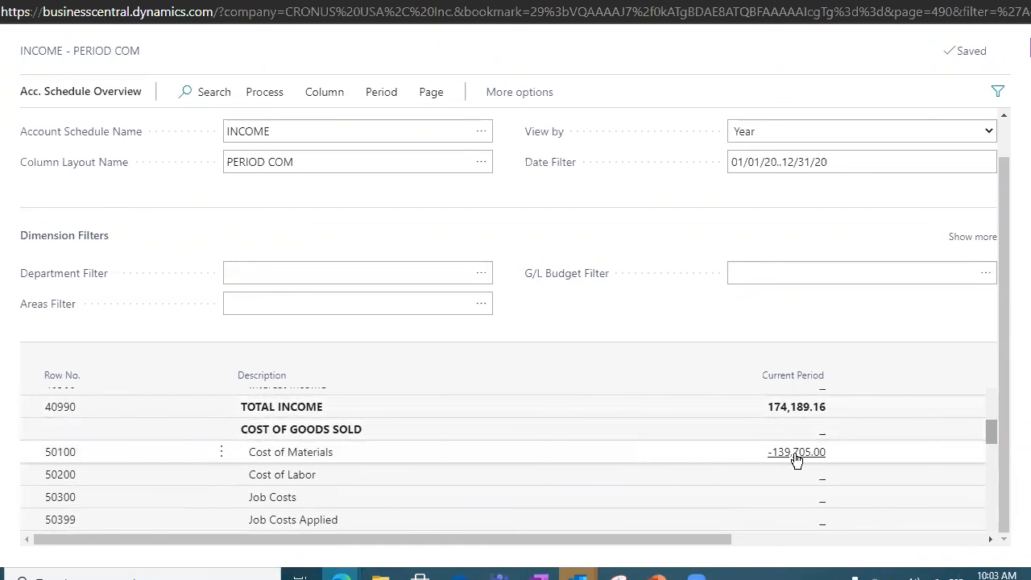
pyautogui.scroll(-5, 789, 451)
pyautogui.scroll(-6, 788, 448)
pyautogui.scroll(-12, 788, 443)
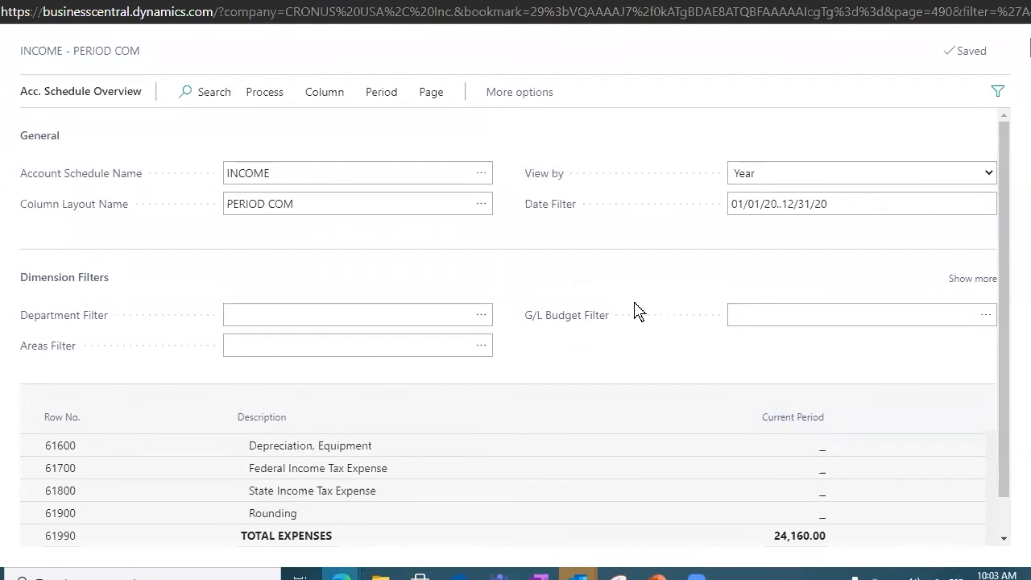
# Compare the income statement totals across the Current Period, Current Period -1 and Current Period -2 columns, and return to the first rows.
pyautogui.moveTo(555, 541); pyautogui.dragTo(859, 497)
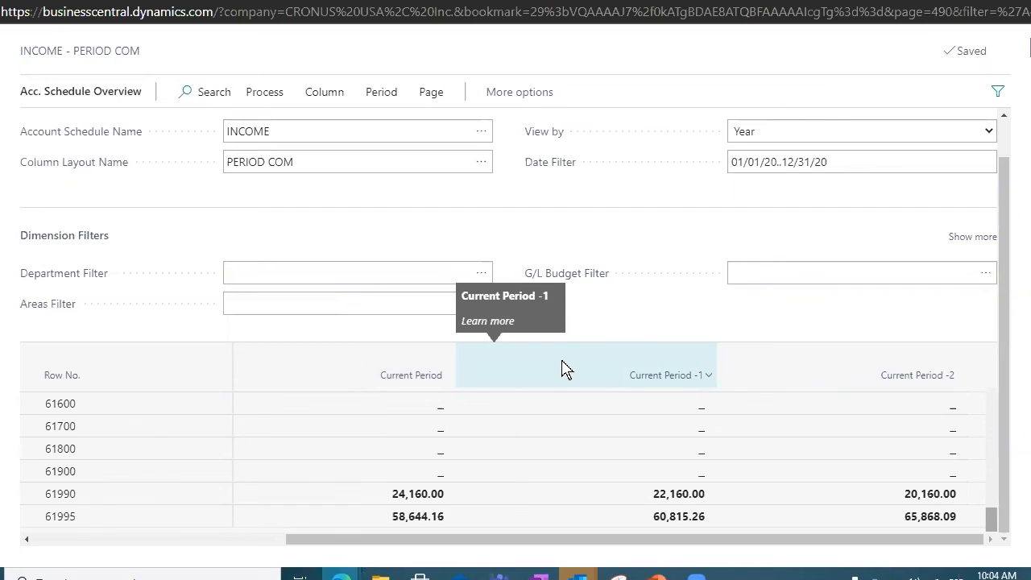
pyautogui.moveTo(487, 544); pyautogui.dragTo(246, 545)
pyautogui.scroll(15, 209, 427)
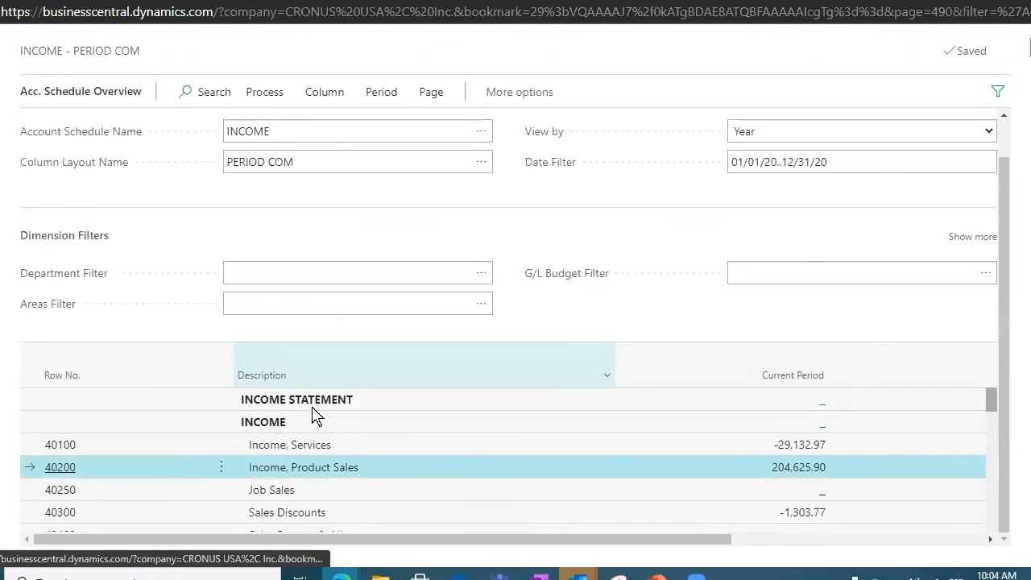
# Review the values available for the Department Filter, and leave the list without choosing one.
pyautogui.click(487, 277)
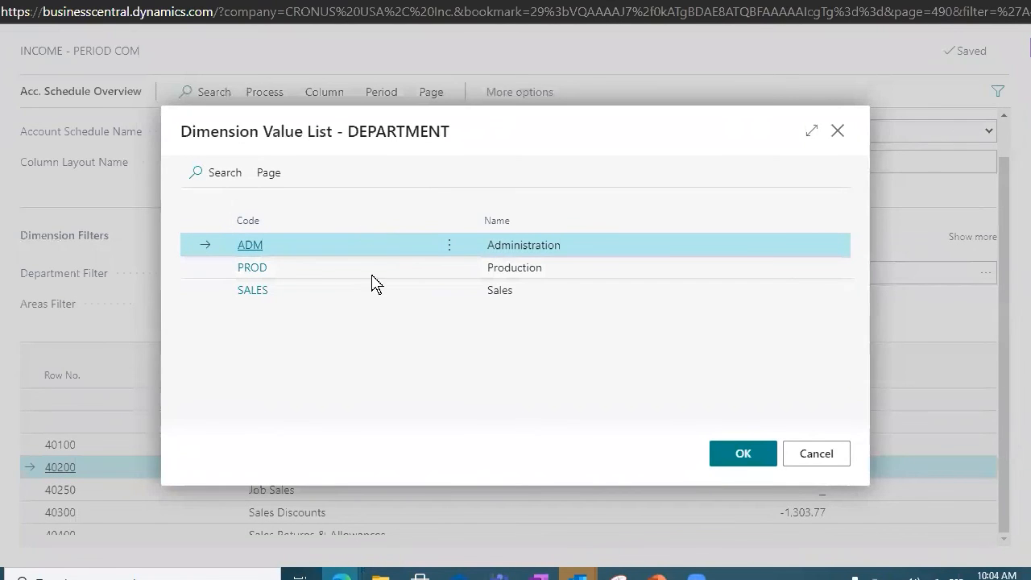
pyautogui.click(363, 267)
pyautogui.click(363, 291)
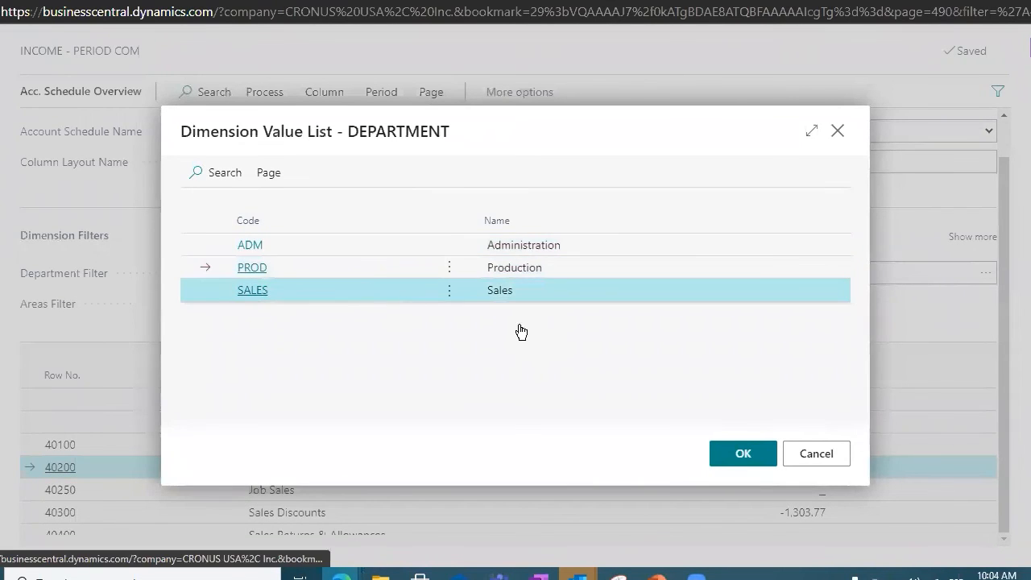
pyautogui.click(407, 269)
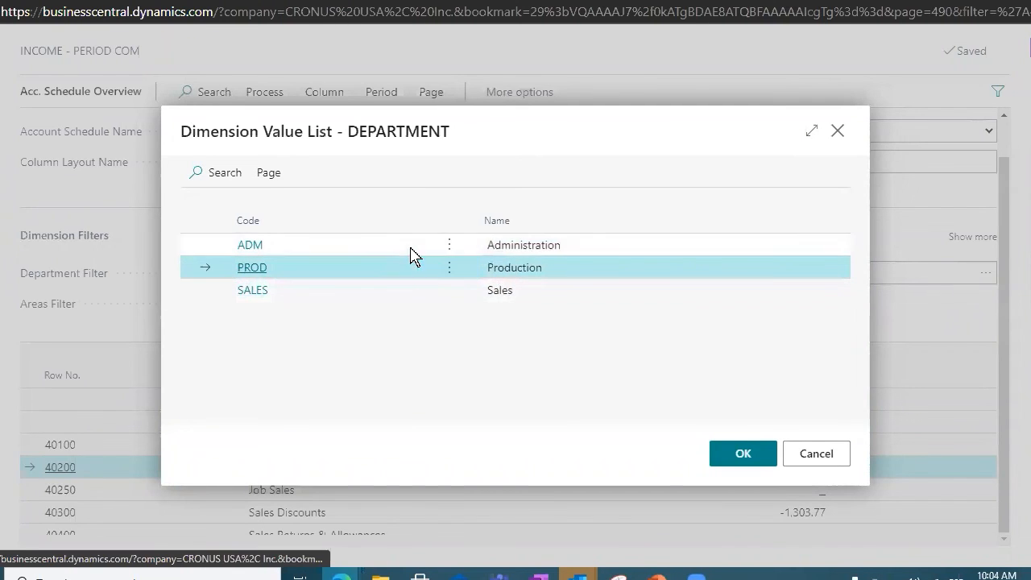
pyautogui.click(805, 452)
# Set the Areas Filter of the income statement overview to 01 and check the amounts in all three period columns.
pyautogui.click(483, 307)
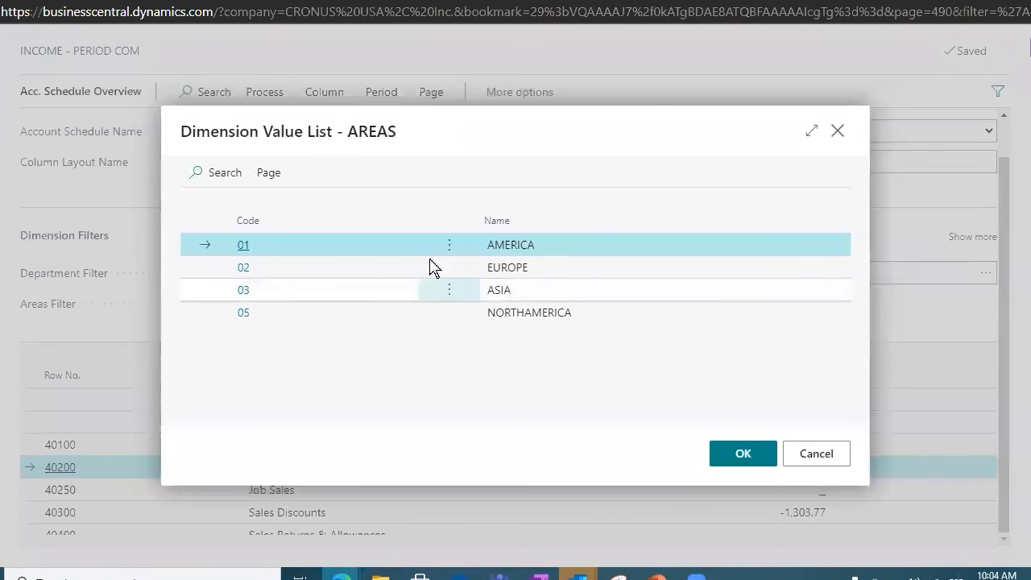
pyautogui.click(747, 457)
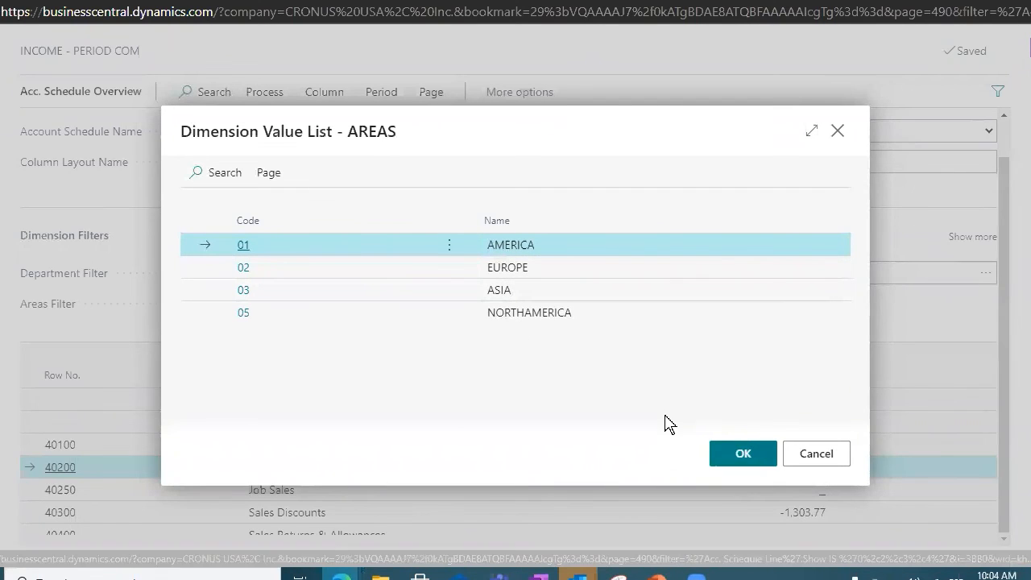
pyautogui.moveTo(323, 296); pyautogui.dragTo(182, 346)
pyautogui.scroll(-1, 304, 410)
pyautogui.scroll(1, 302, 419)
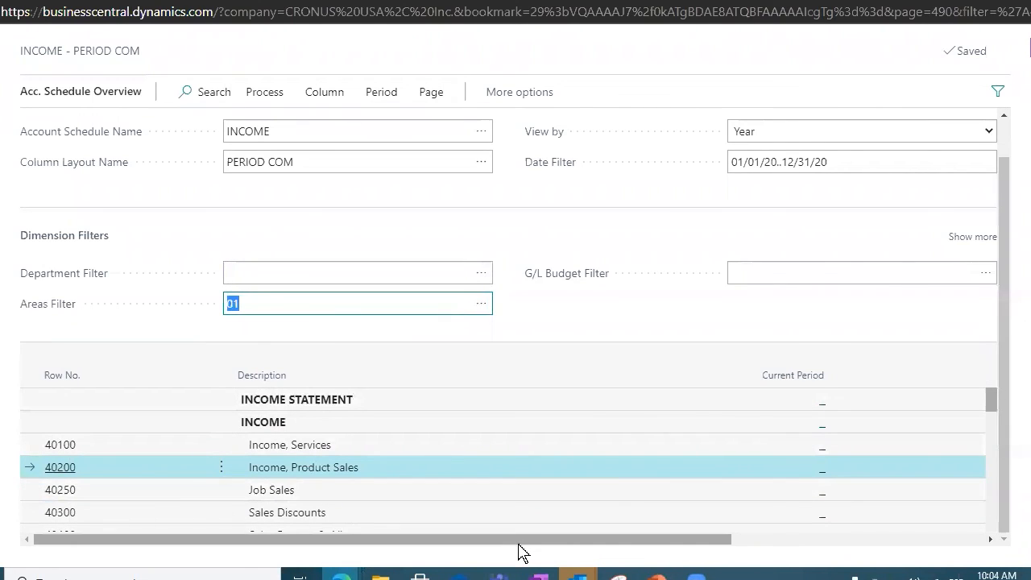
pyautogui.moveTo(568, 539); pyautogui.dragTo(845, 483)
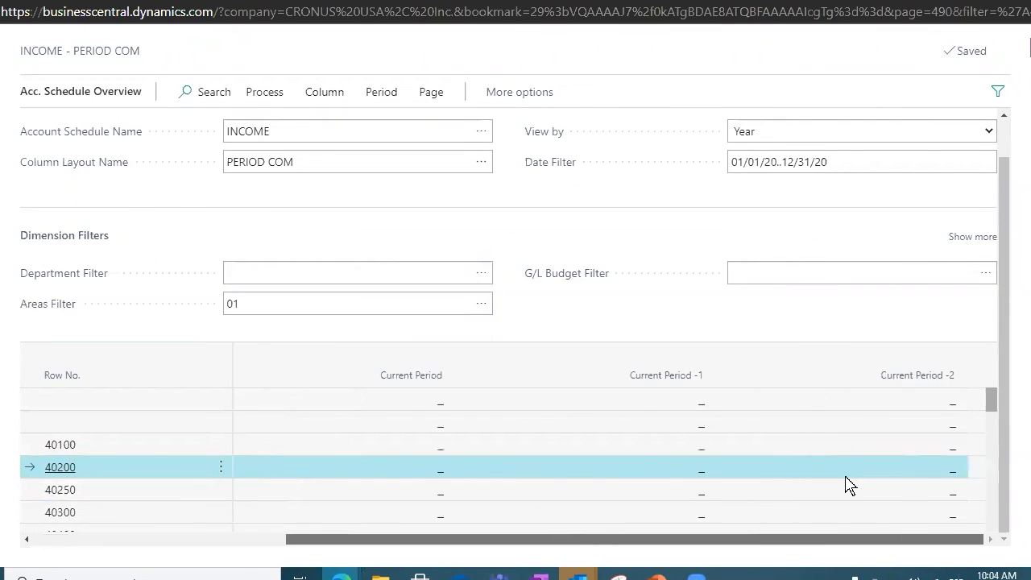
pyautogui.click(329, 301)
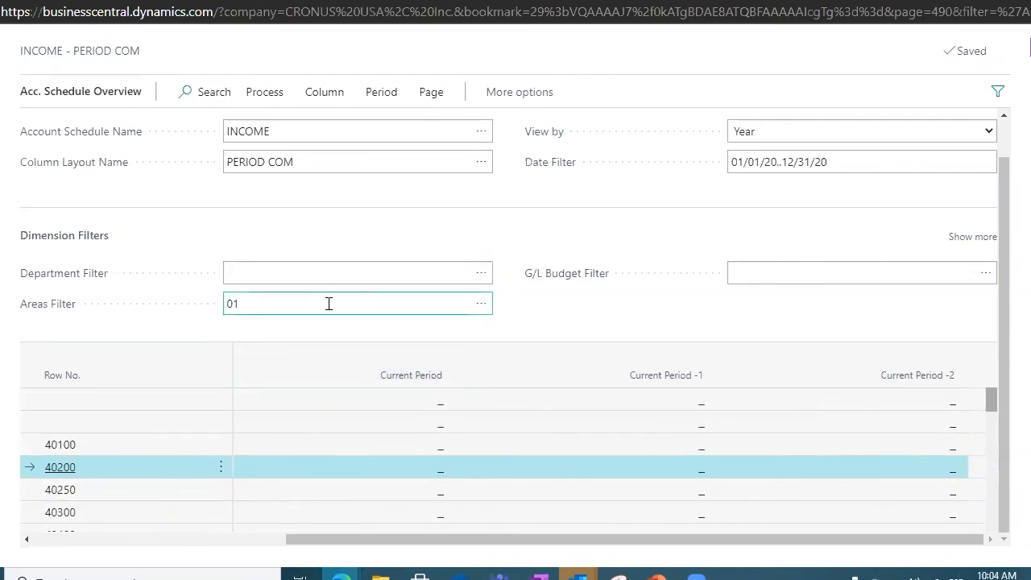
# Review the dimension values for the Areas Filter and the budgets for the G/L Budget Filter, leaving both lists without choosing.
pyautogui.click(482, 303)
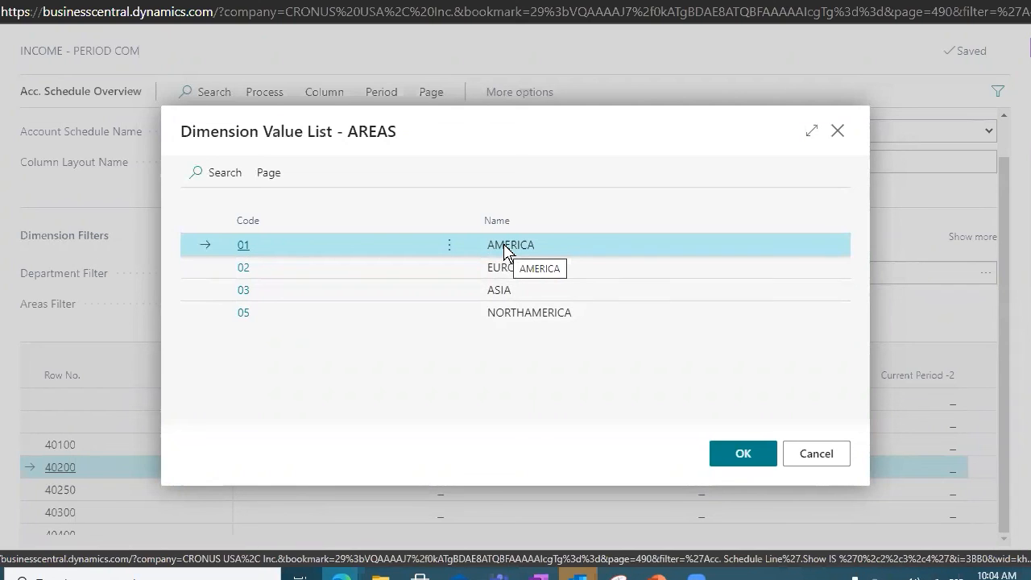
pyautogui.click(791, 450)
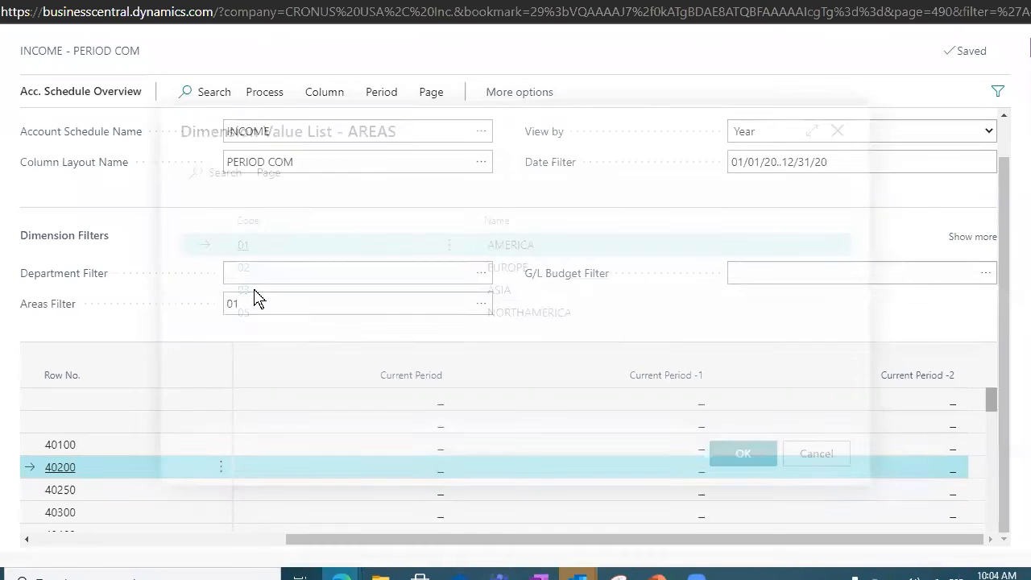
pyautogui.click(984, 275)
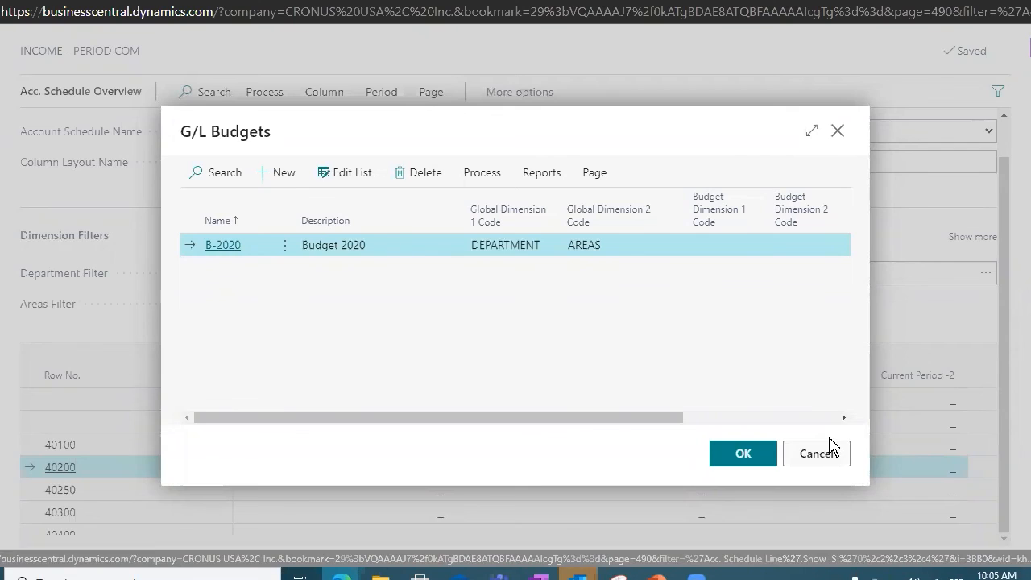
pyautogui.click(833, 448)
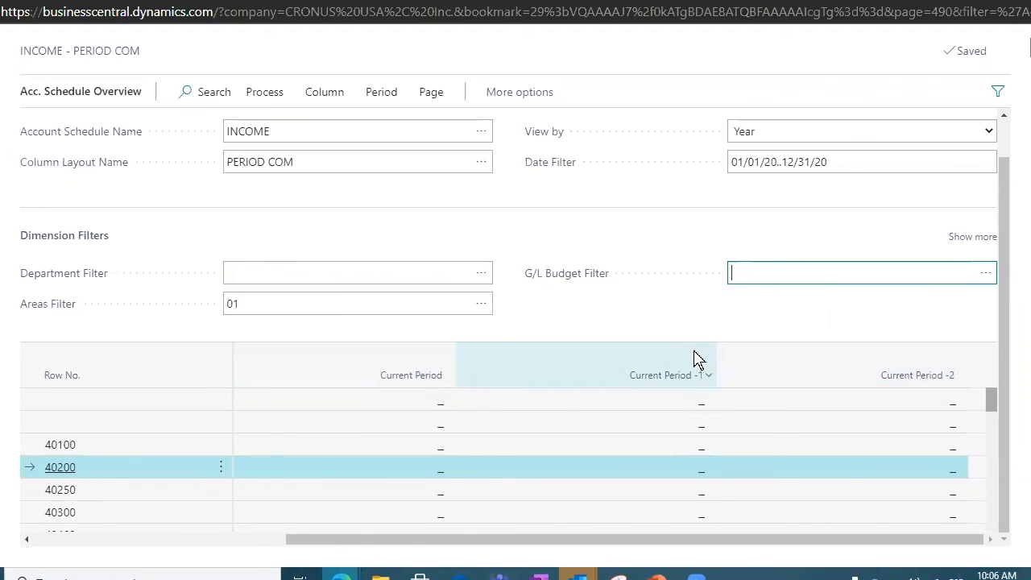
# Review the period lengths offered for View by in the income statement overview, without changing the selection.
pyautogui.scroll(1, 516, 298)
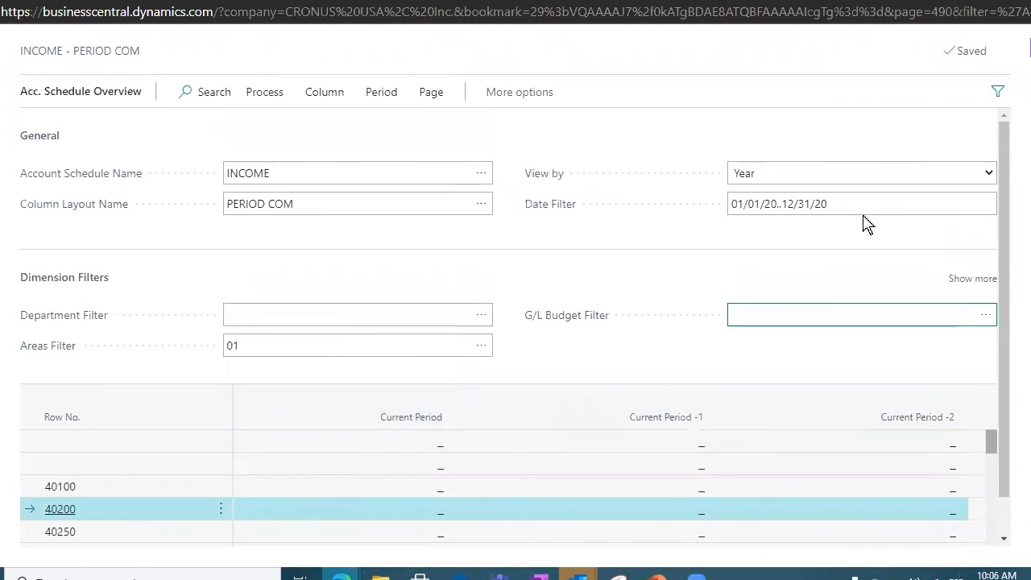
pyautogui.click(990, 175)
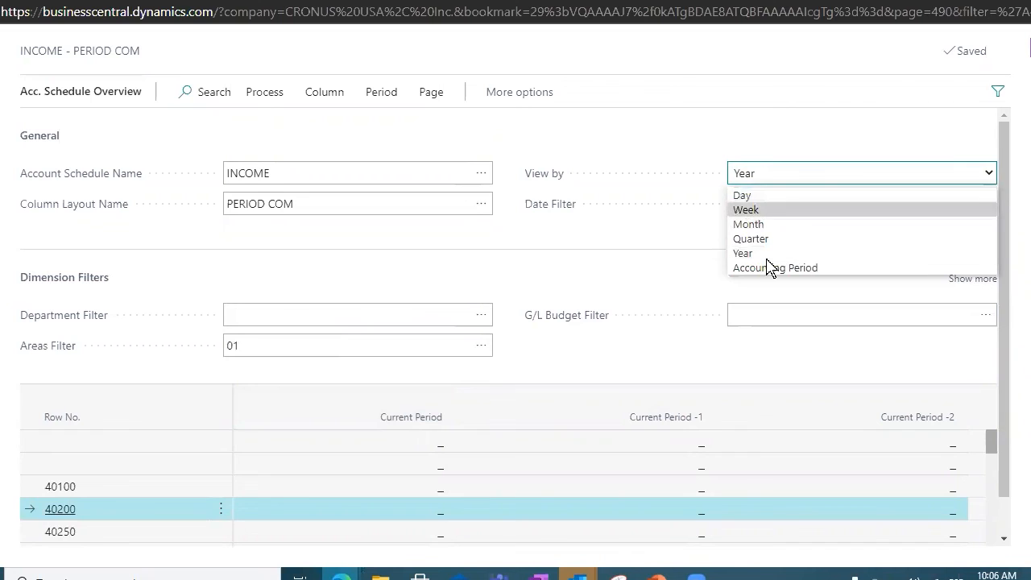
pyautogui.click(665, 249)
pyautogui.click(957, 317)
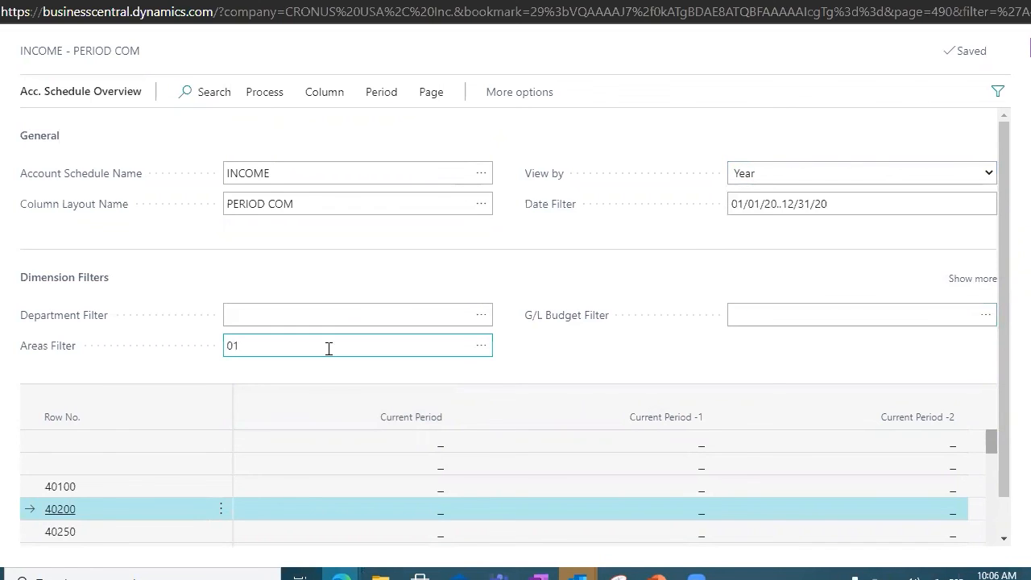
# Export the INCOME account schedule report as a PDF document, with 11/2/2020 as the starting date.
pyautogui.click(286, 93)
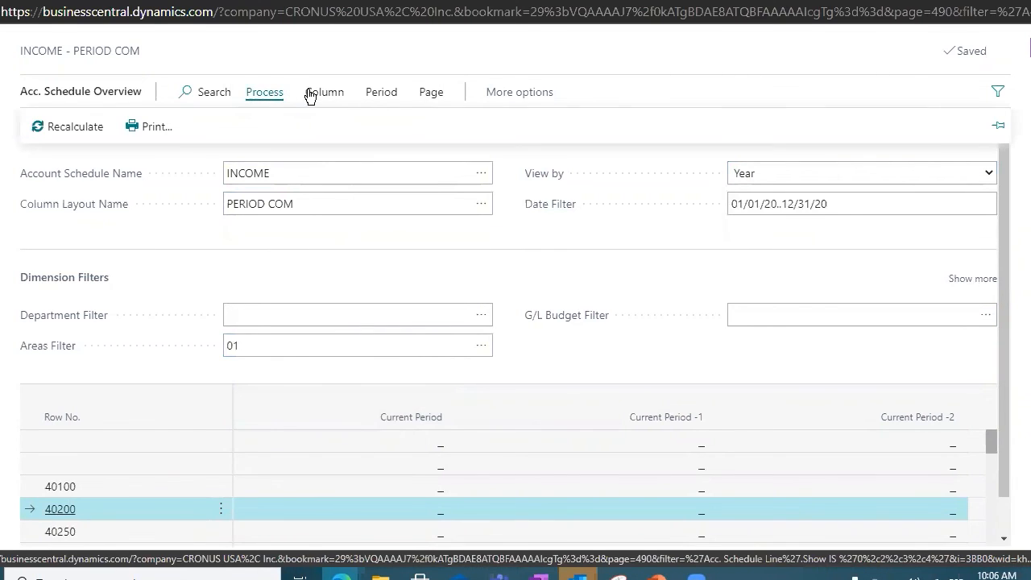
pyautogui.click(167, 129)
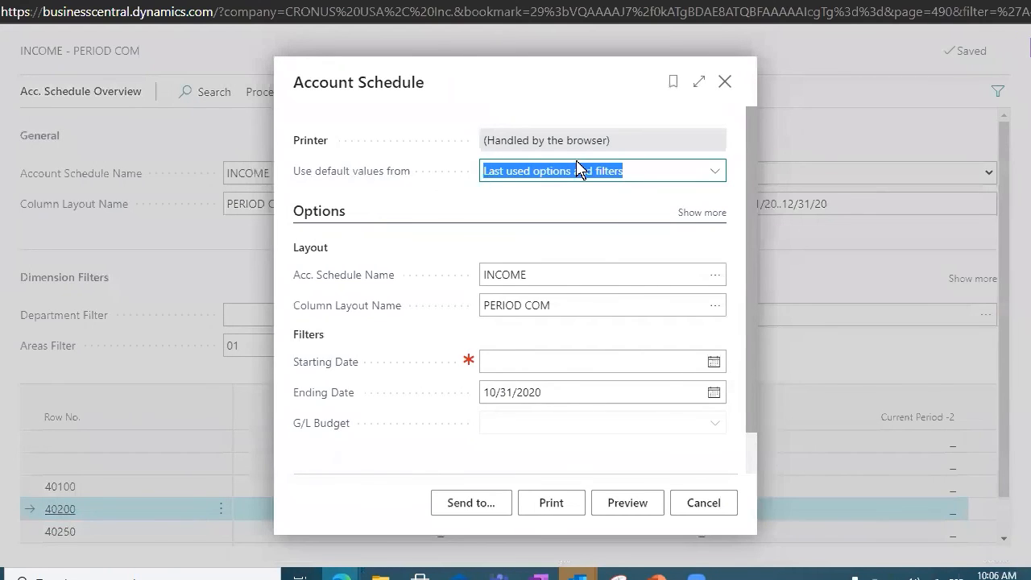
pyautogui.click(714, 362)
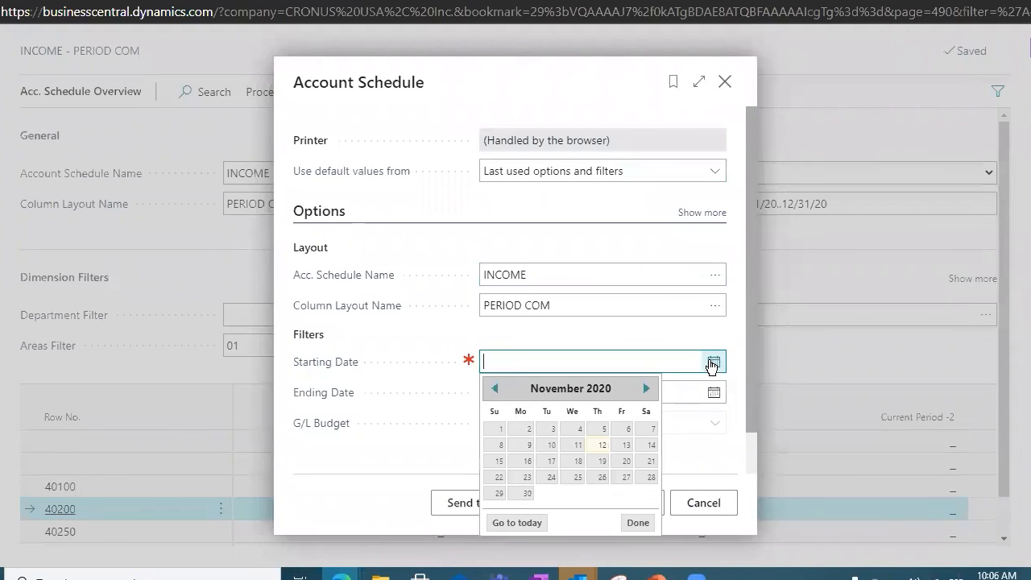
pyautogui.click(522, 431)
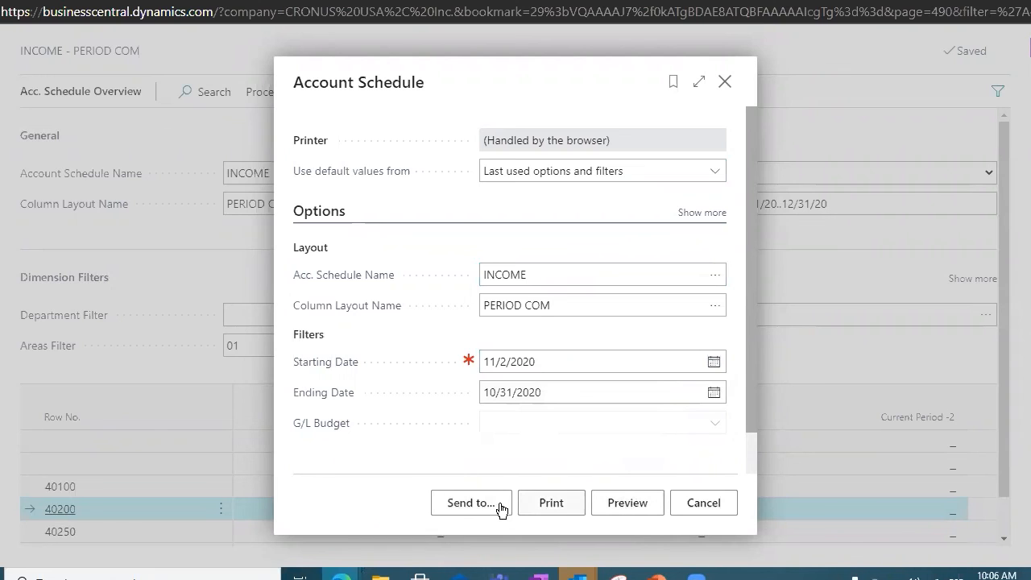
pyautogui.click(470, 503)
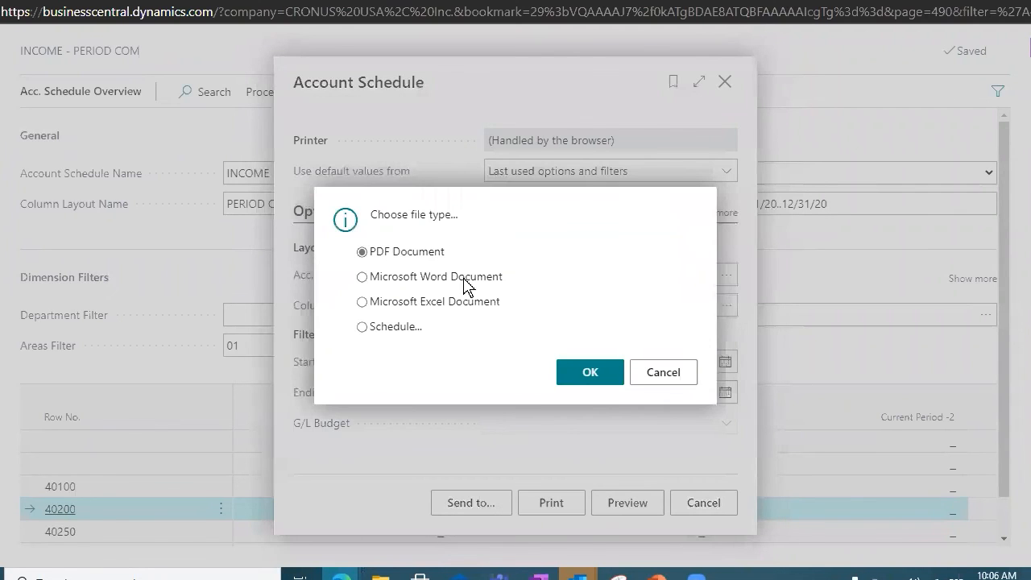
pyautogui.click(593, 375)
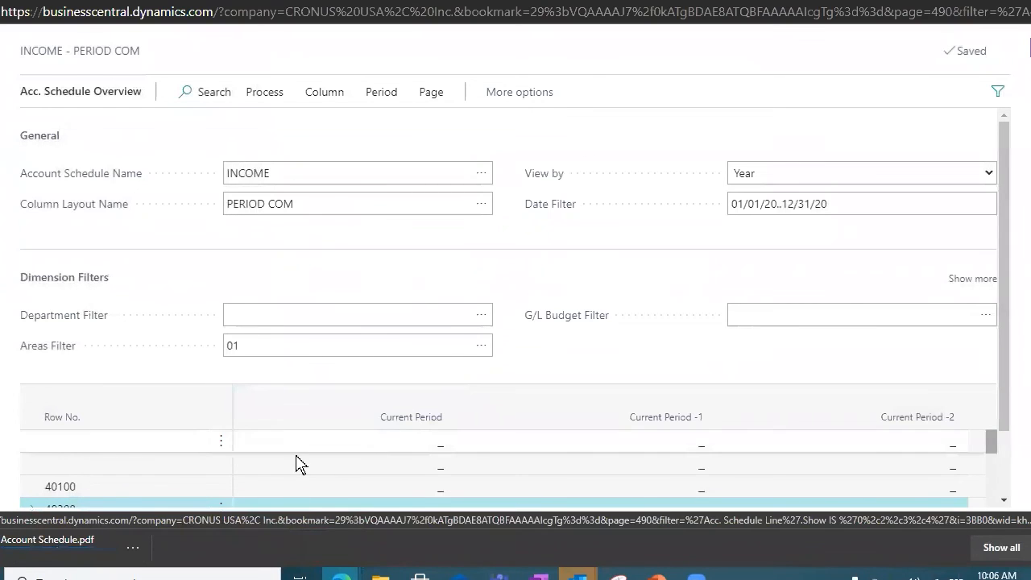
# Open the exported Account Schedule.pdf and examine the period columns from income through expenses to net income.
pyautogui.click(65, 555)
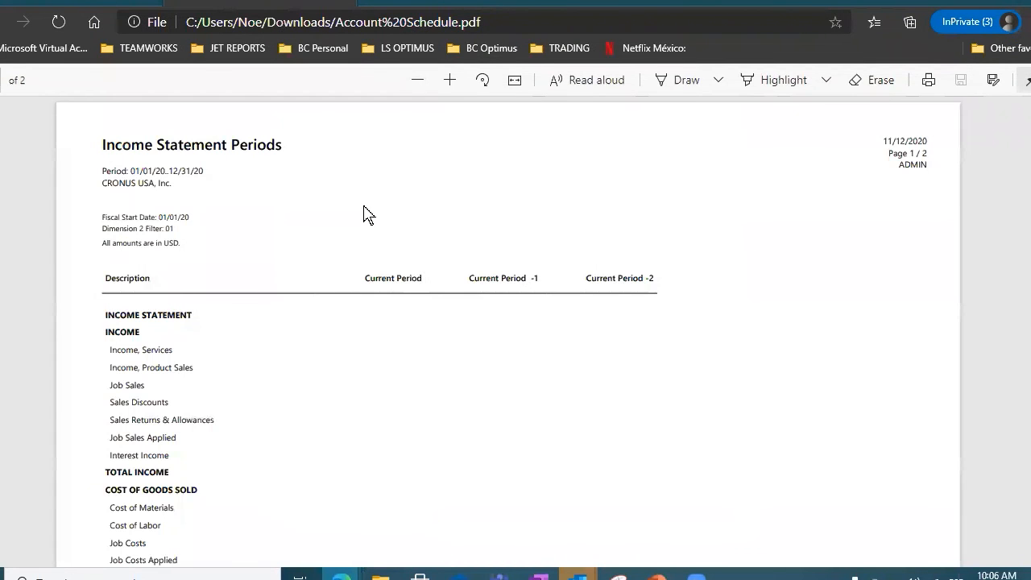
pyautogui.scroll(-3, 343, 202)
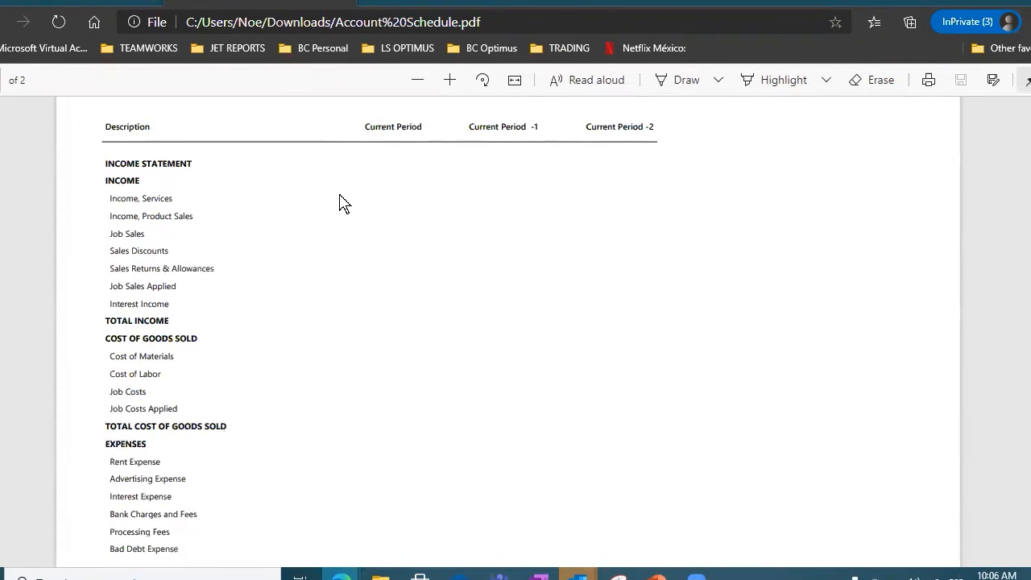
pyautogui.scroll(3, 342, 202)
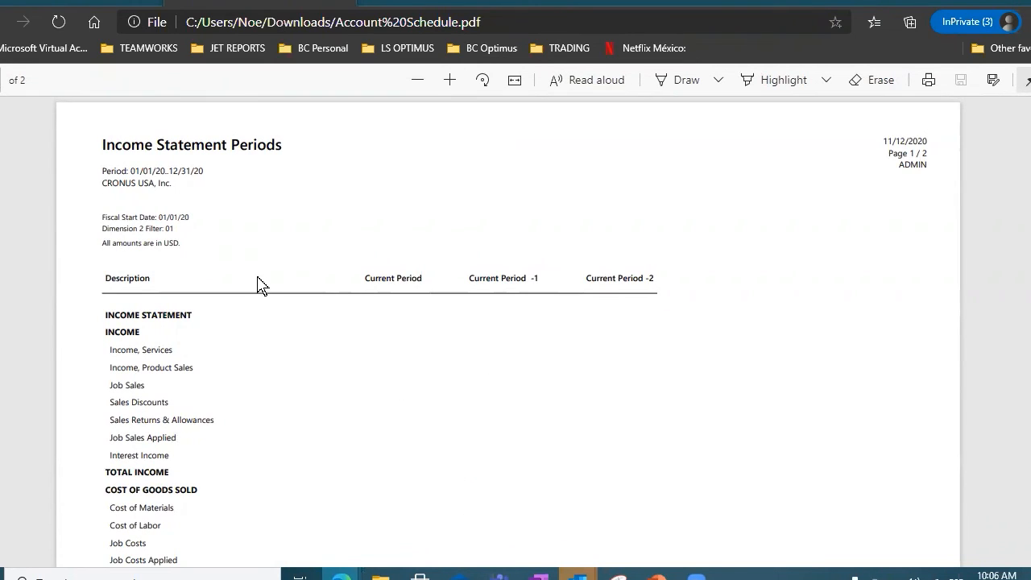
pyautogui.scroll(-3, 149, 295)
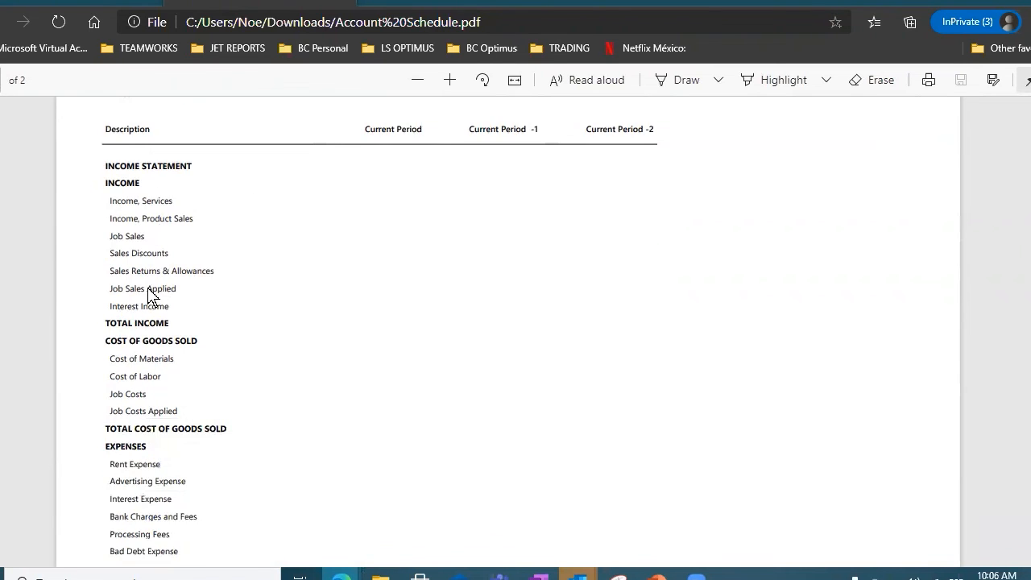
pyautogui.scroll(-7, 150, 295)
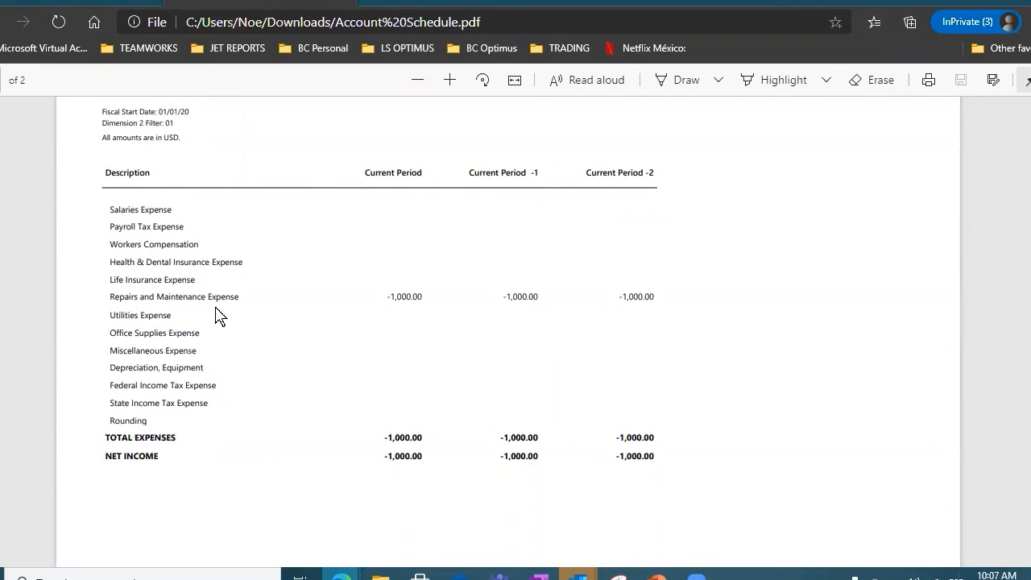
pyautogui.scroll(10, 219, 315)
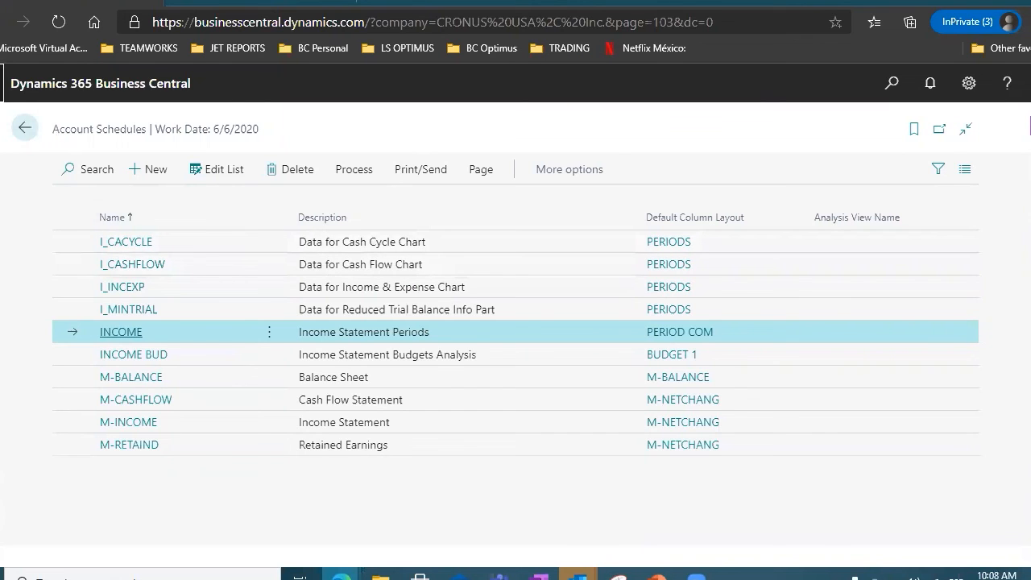
# Open Power BI from the Office 365 apps in a new tab, and open the Microsoft Dynamics 365 Business Central - Sales app.
pyautogui.click(1, 83)
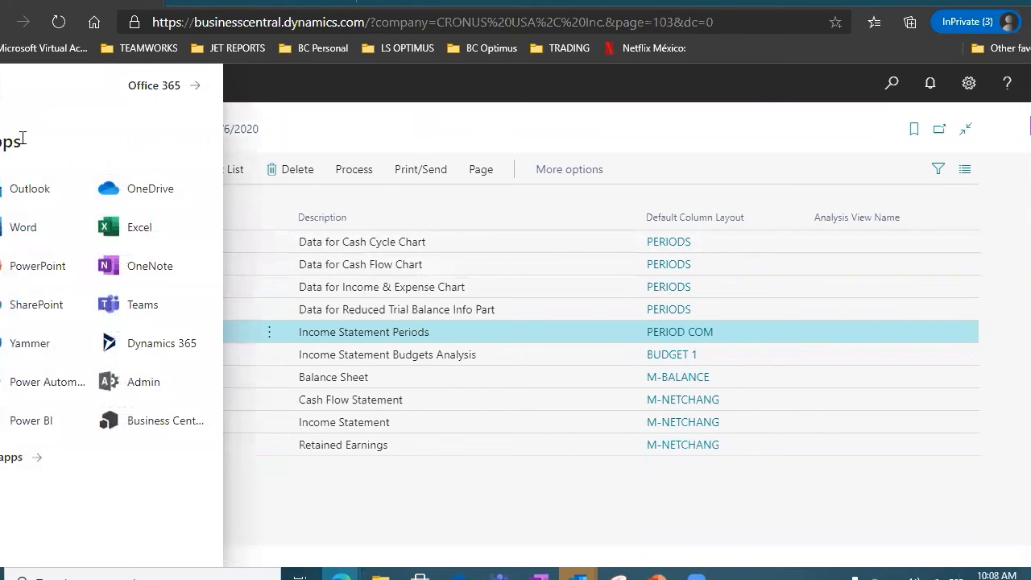
pyautogui.rightClick(29, 422)
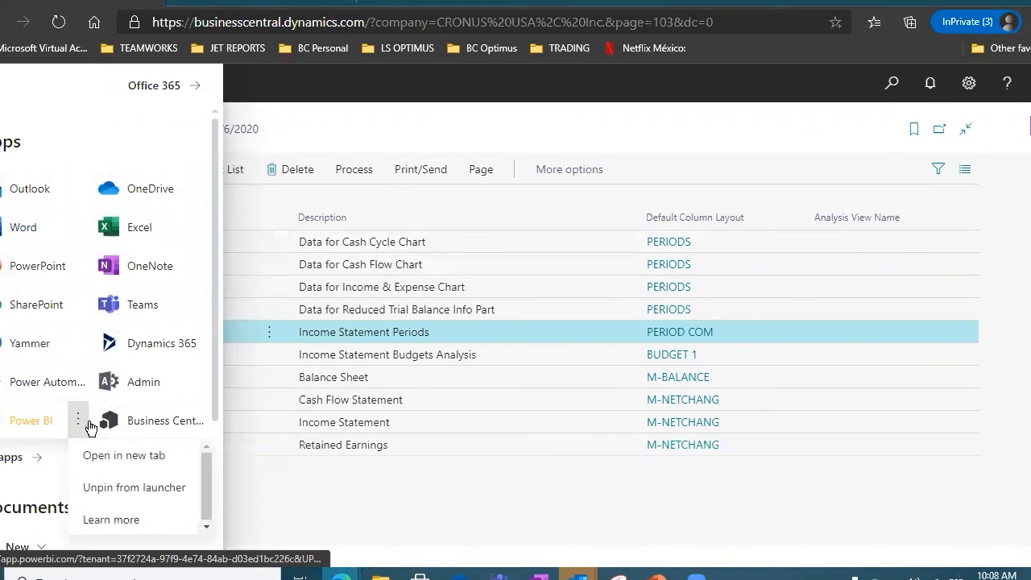
pyautogui.click(119, 456)
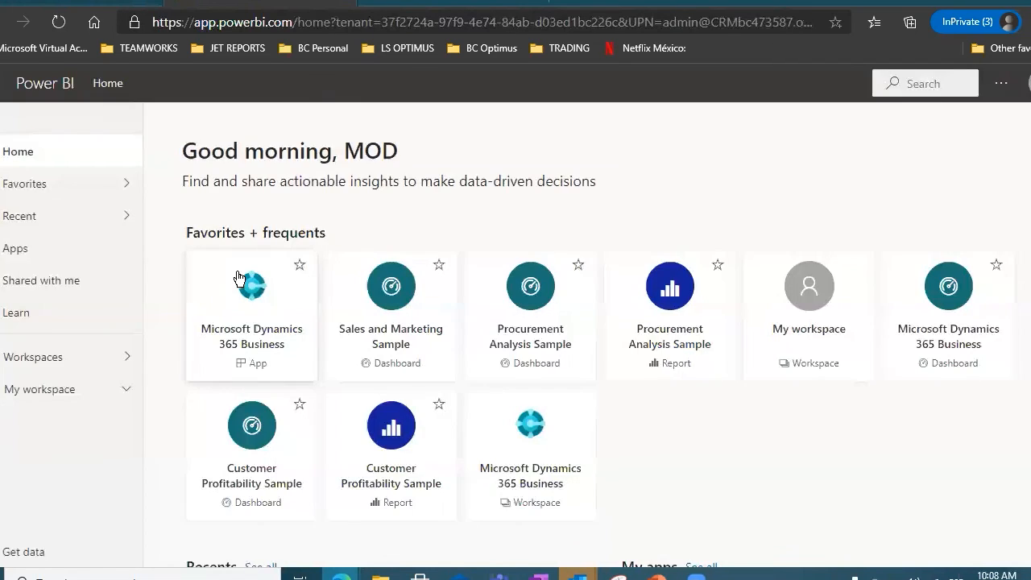
pyautogui.click(239, 279)
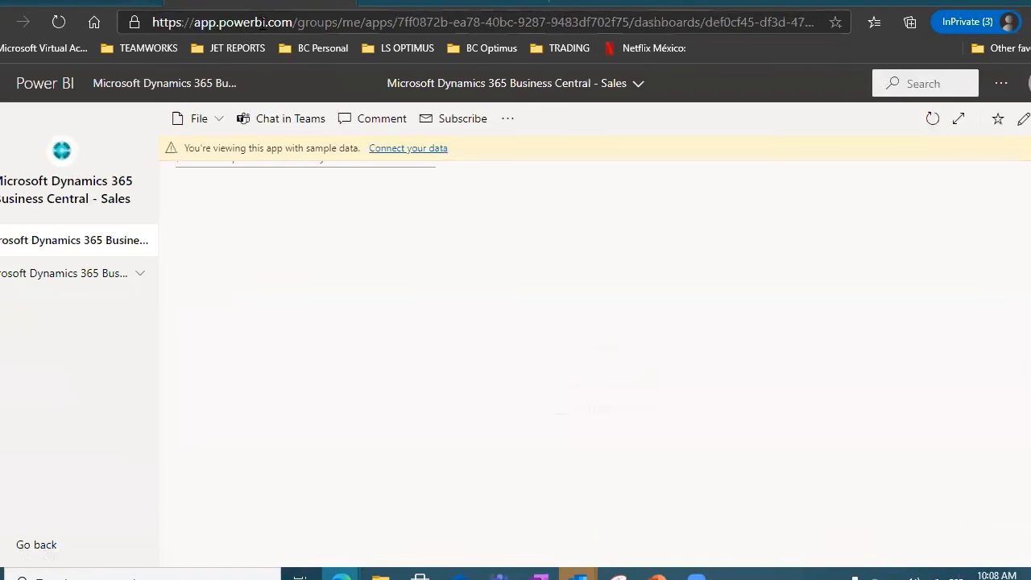
# Examine the sales dashboard's charts of top items sold, quantity by posting group and top five customers.
pyautogui.click(261, 25)
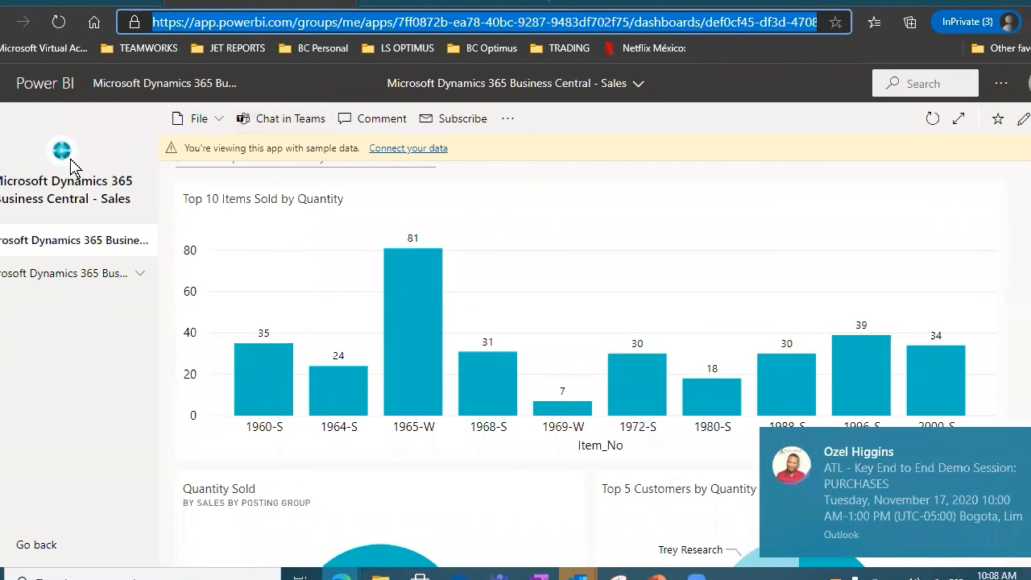
pyautogui.scroll(-2, 387, 257)
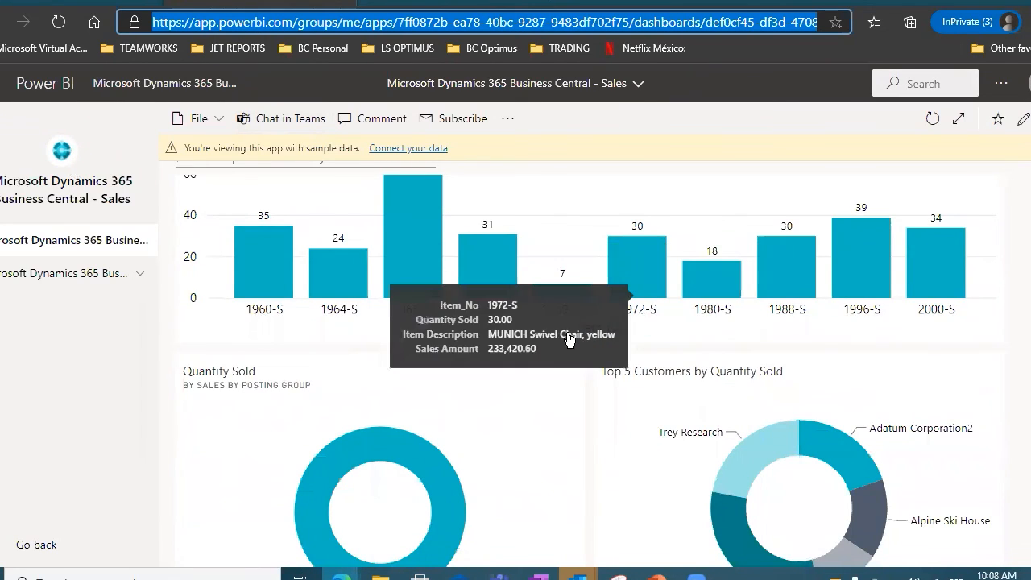
pyautogui.scroll(-1, 556, 347)
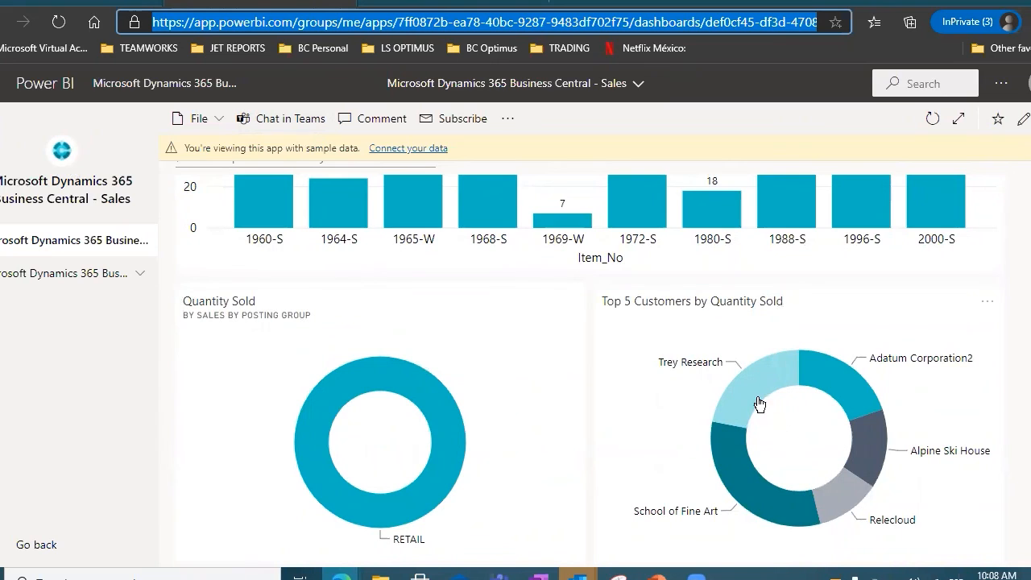
pyautogui.scroll(2, 500, 346)
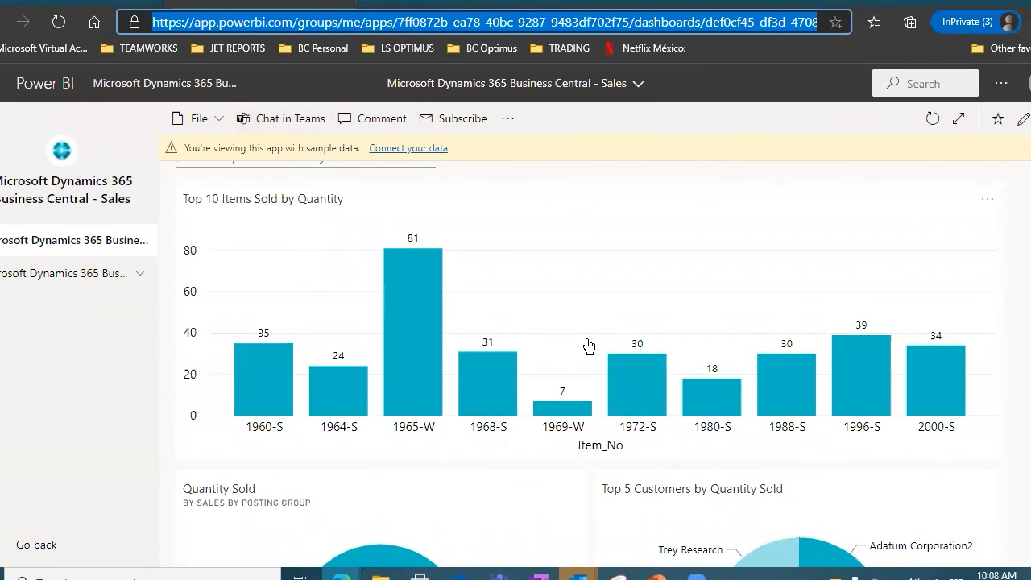
pyautogui.scroll(-2, 597, 339)
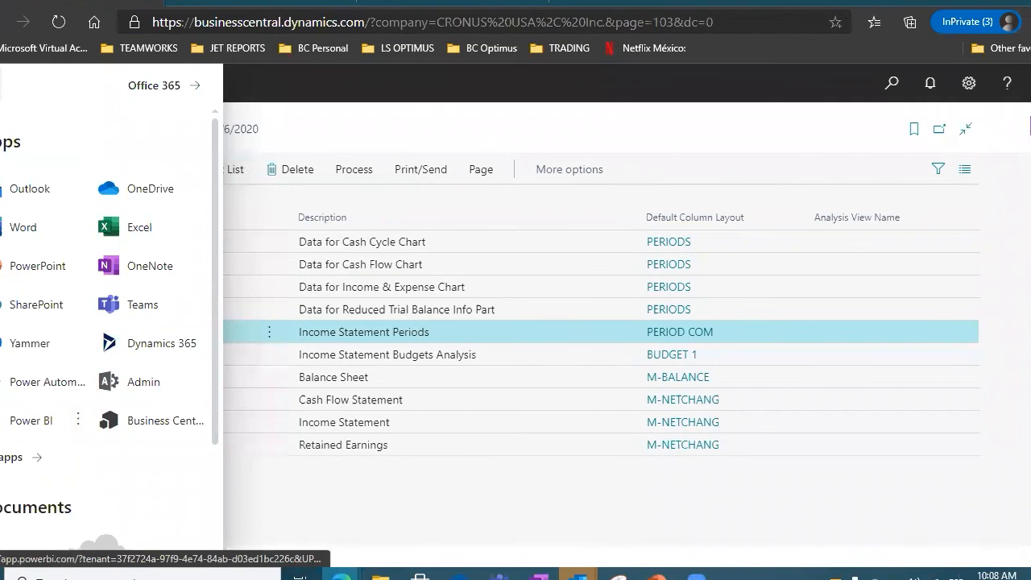
# Return to the Business Central home page from the account schedules, and bring up the Account Schedule.pdf report again.
pyautogui.click(406, 217)
pyautogui.click(32, 131)
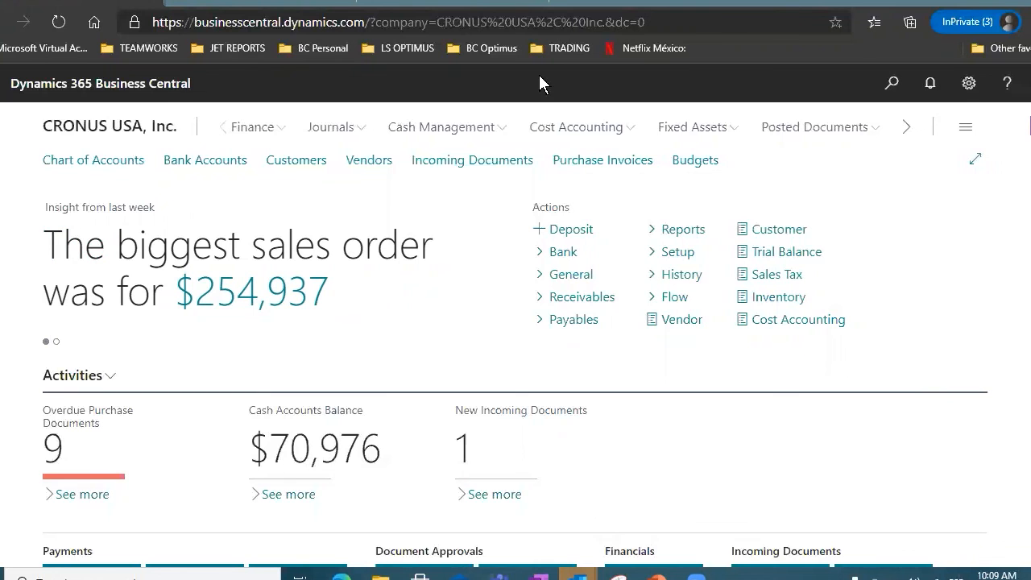
pyautogui.click(474, 2)
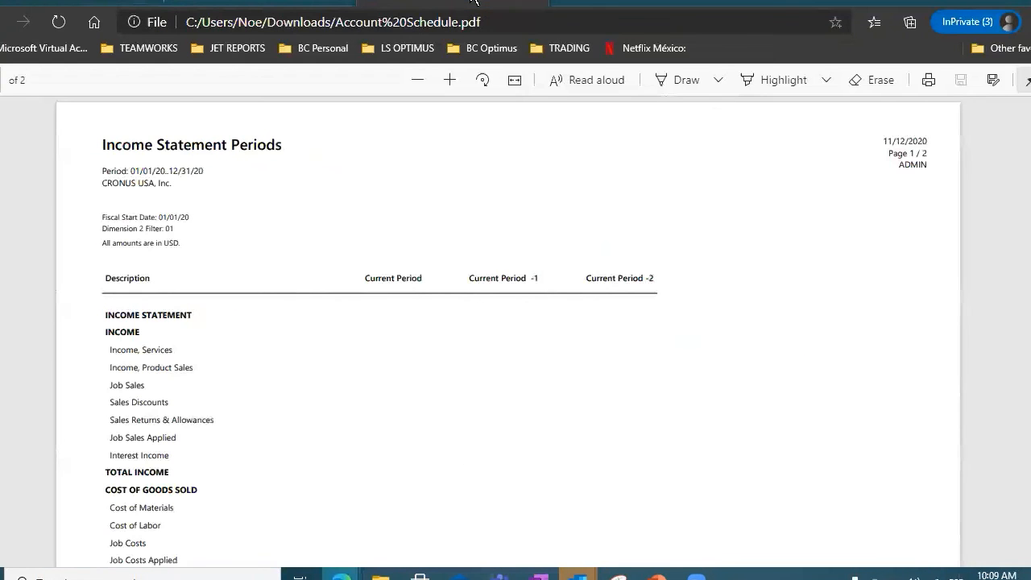